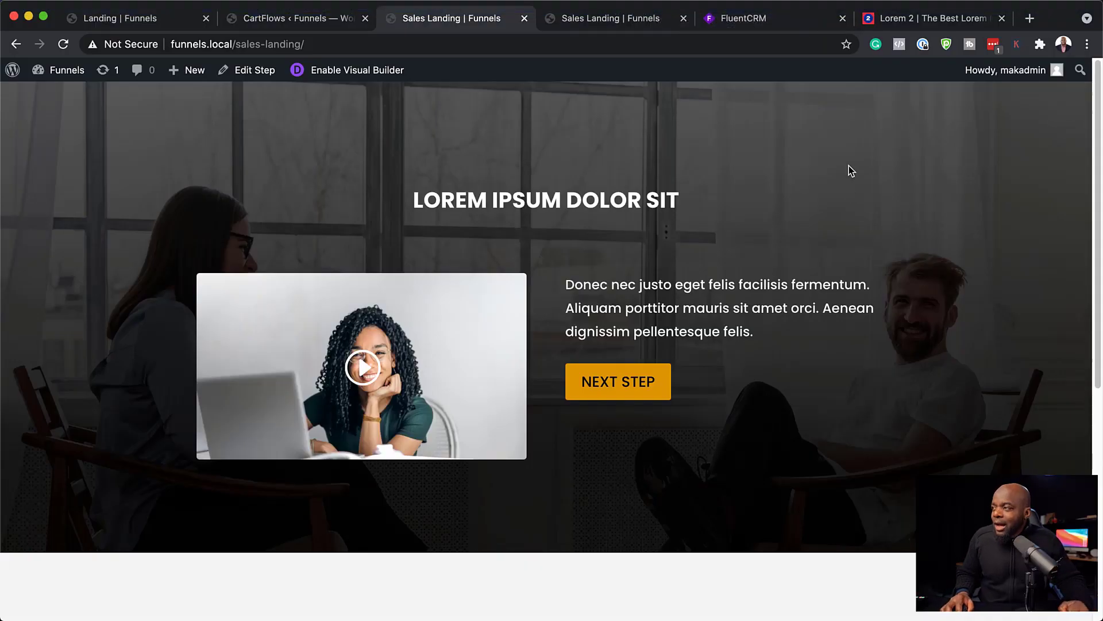
- Look through the finished Sales Landing page, from the hero section with video down to the Features section
{"action": "scroll", "coordinate": [849, 232], "scroll_direction": "down", "scroll_amount": 2}
{"action": "scroll", "coordinate": [851, 225], "scroll_direction": "down", "scroll_amount": 5}
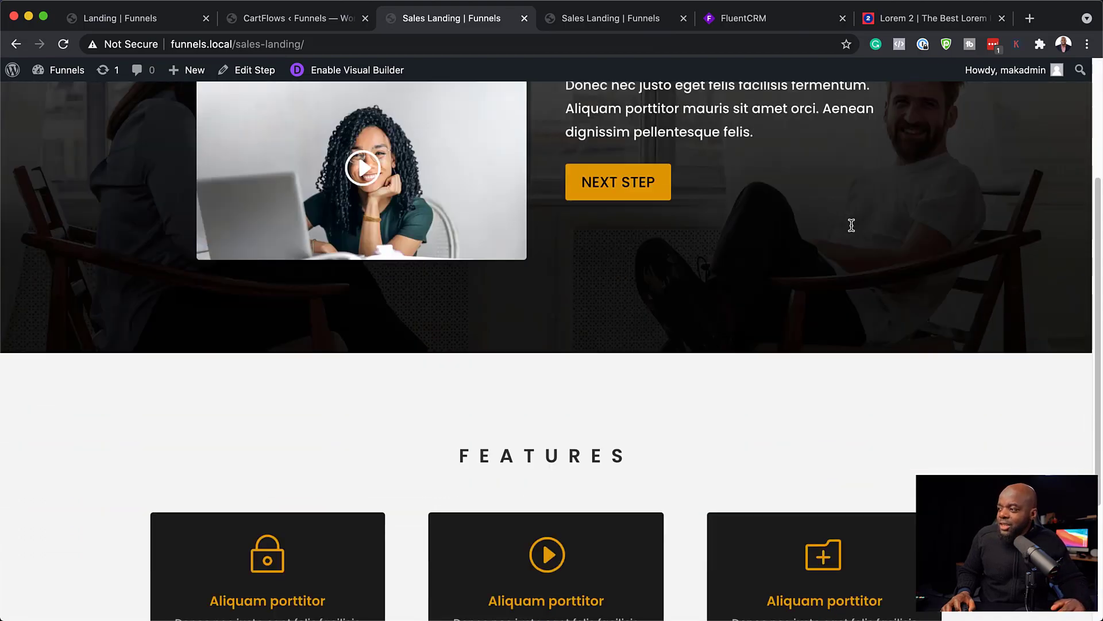
{"action": "scroll", "coordinate": [852, 228], "scroll_direction": "up", "scroll_amount": 6}
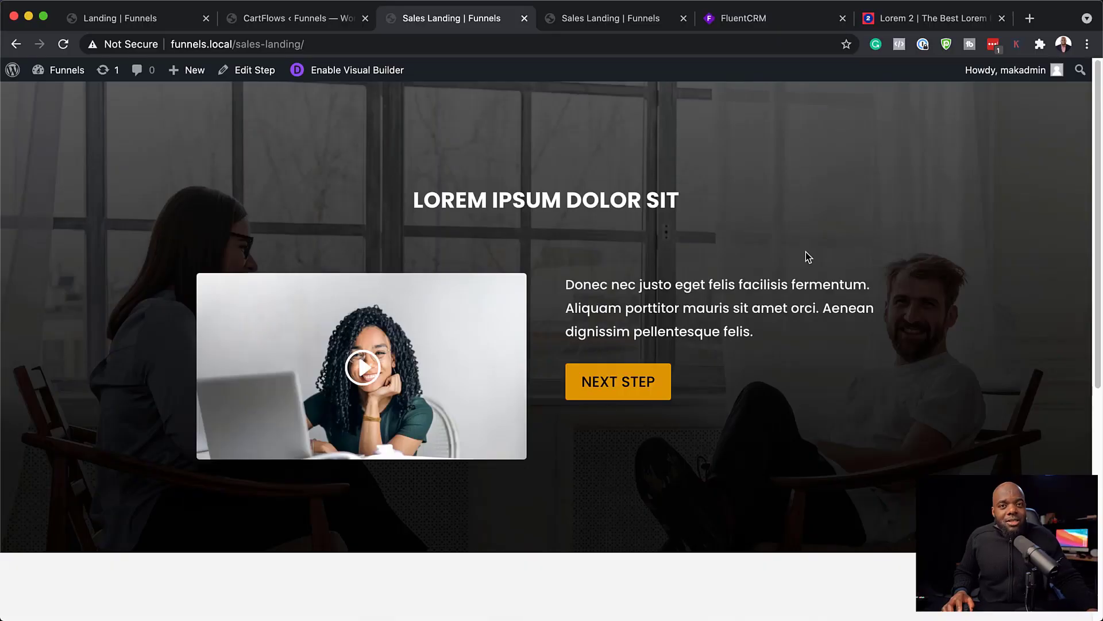
{"action": "scroll", "coordinate": [744, 355], "scroll_direction": "down", "scroll_amount": 6}
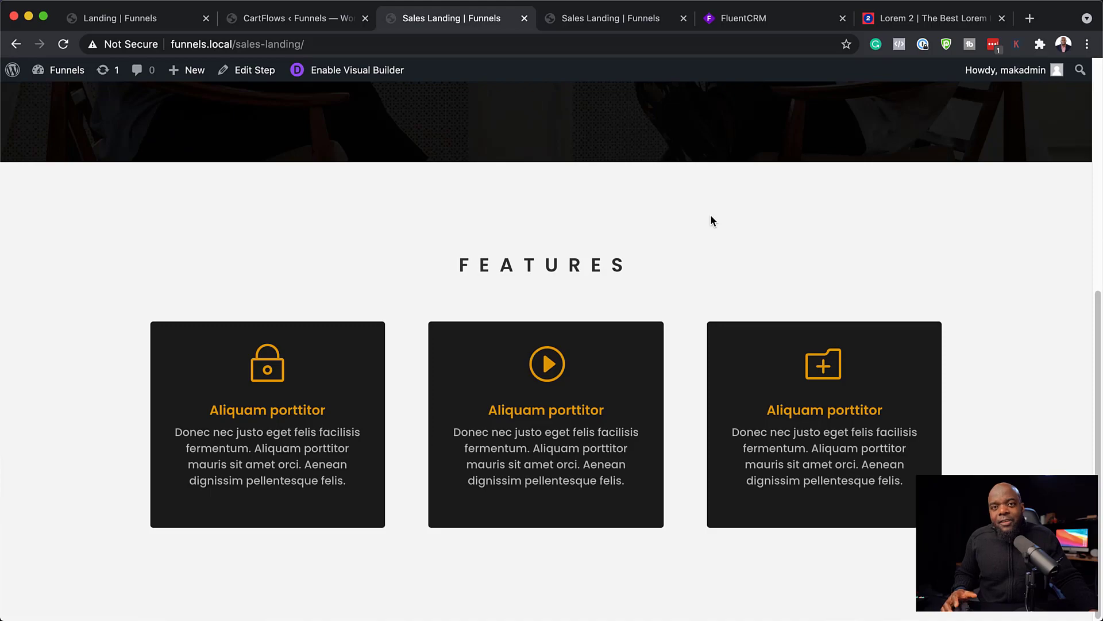
{"action": "scroll", "coordinate": [739, 276], "scroll_direction": "up", "scroll_amount": 2}
{"action": "scroll", "coordinate": [740, 271], "scroll_direction": "up", "scroll_amount": 5}
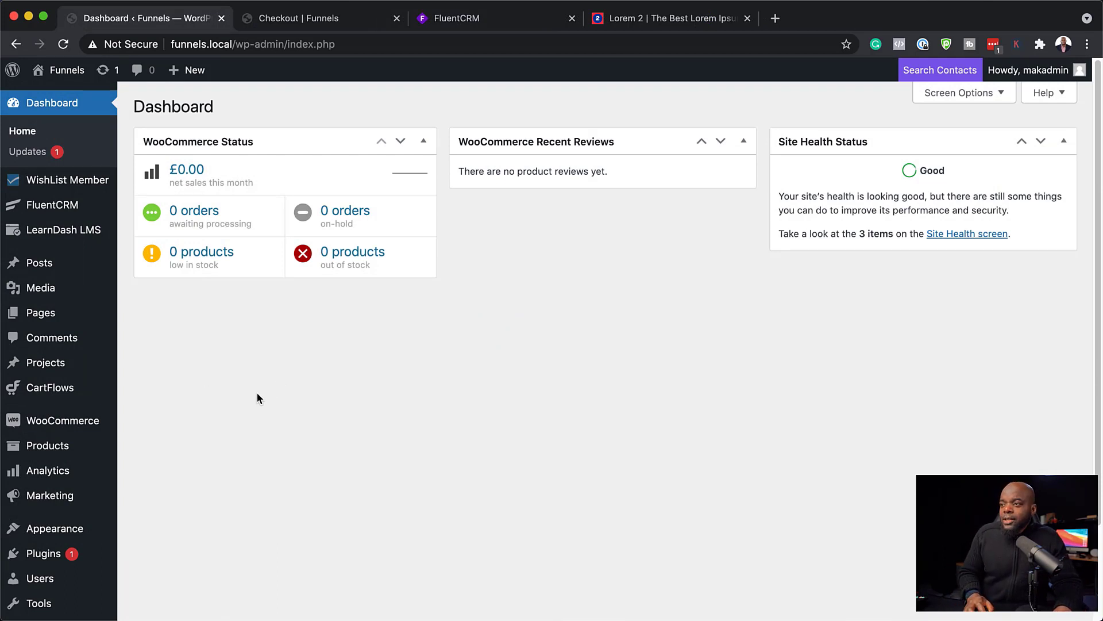
- Create a new page titled "Landing" and start building it from scratch with the Divi Builder
{"action": "mouse_move", "coordinate": [41, 316]}
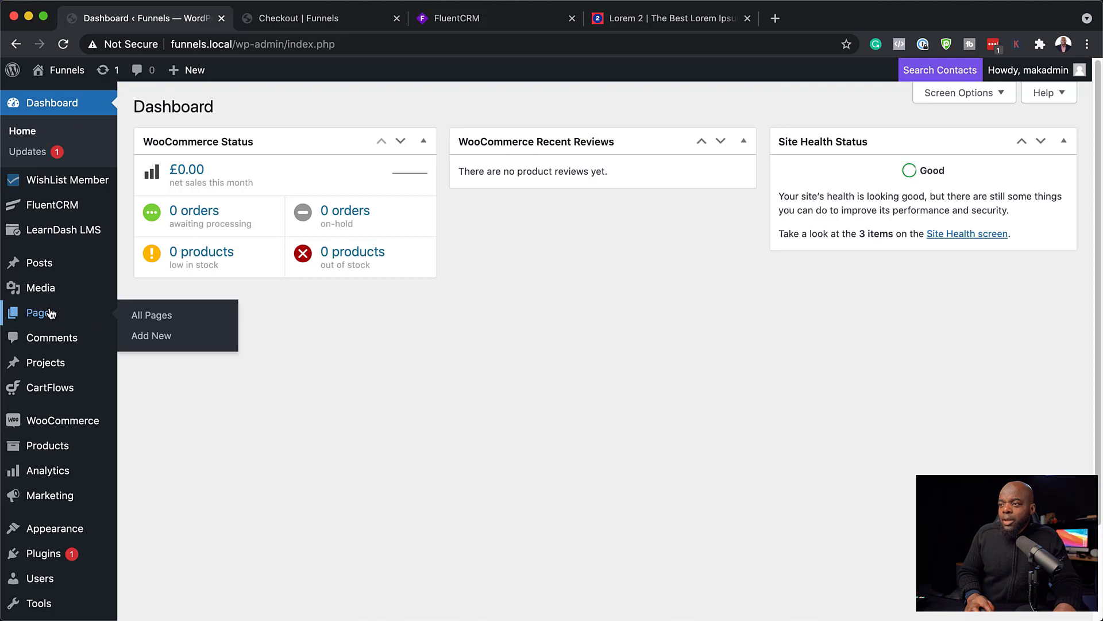
{"action": "left_click", "coordinate": [157, 337]}
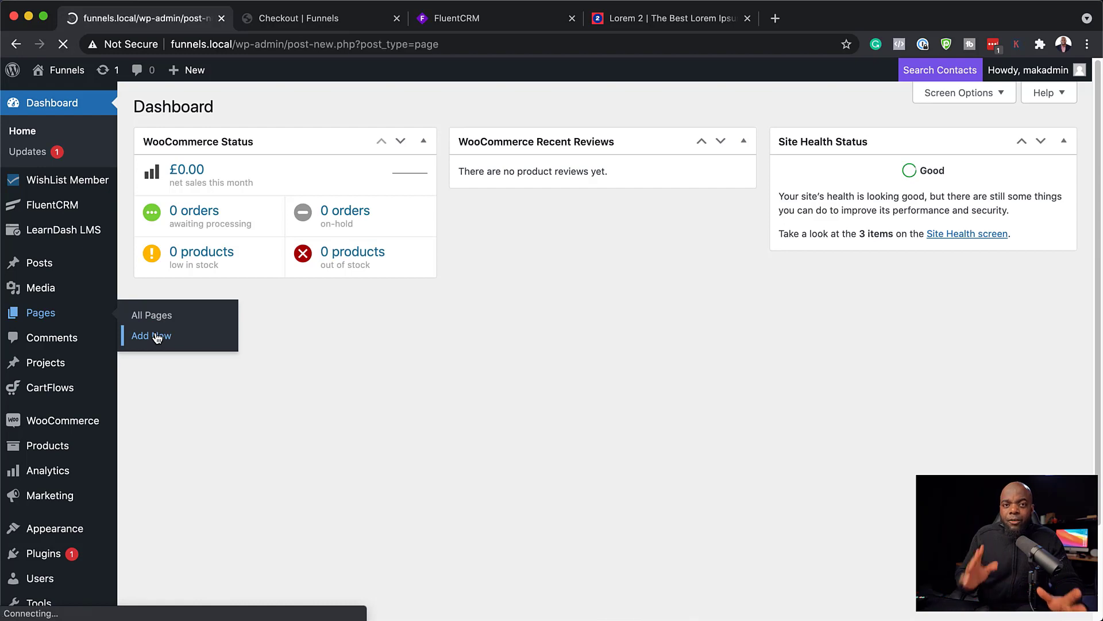
{"action": "type", "text": "La"}
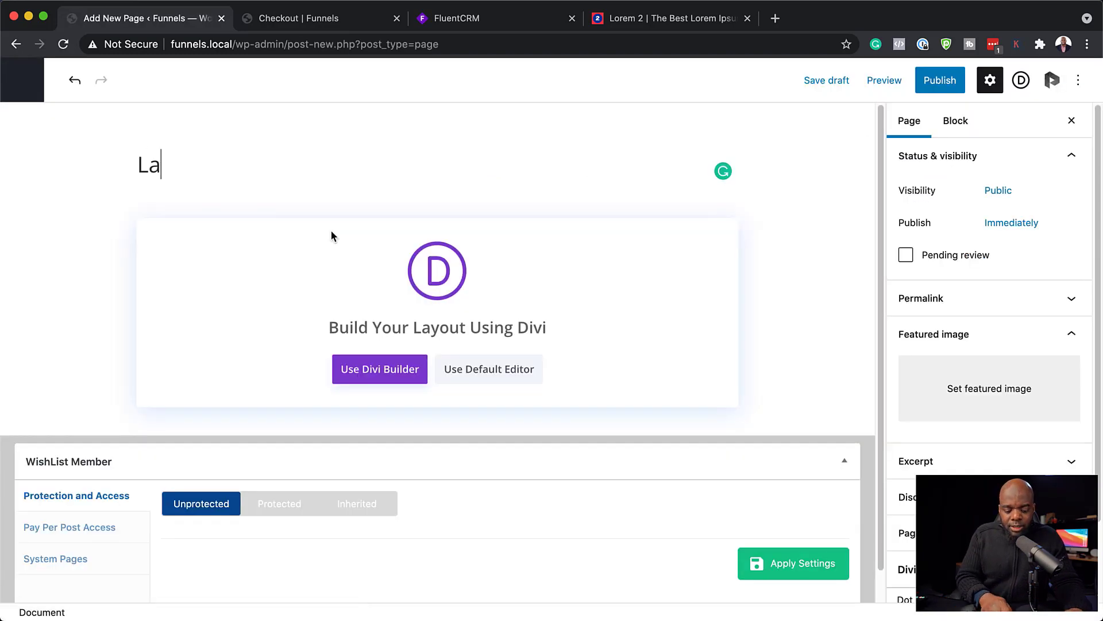
{"action": "type", "text": "nding"}
{"action": "left_click", "coordinate": [362, 369]}
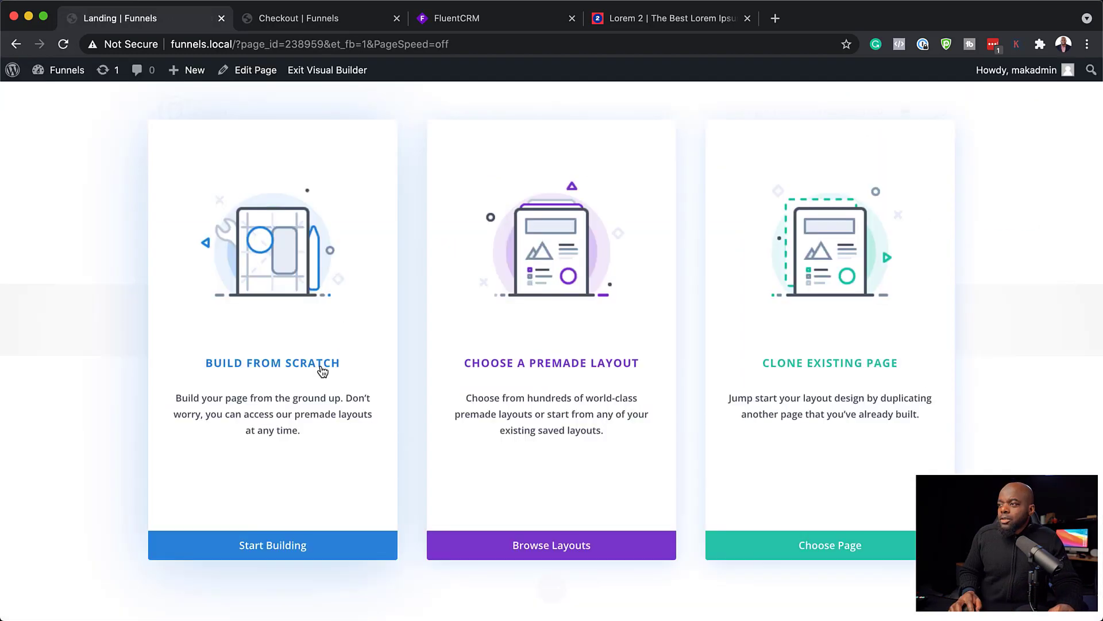
{"action": "left_click", "coordinate": [322, 371]}
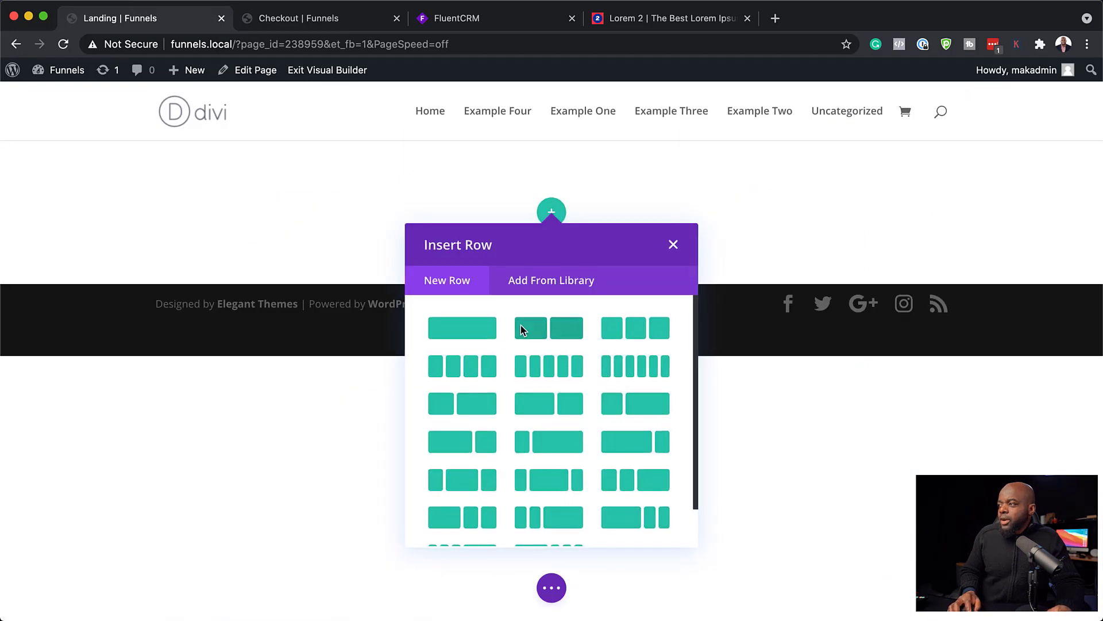
- Insert a single-column row and add a Text module to it
{"action": "left_click", "coordinate": [481, 335]}
{"action": "type", "text": "Text"}
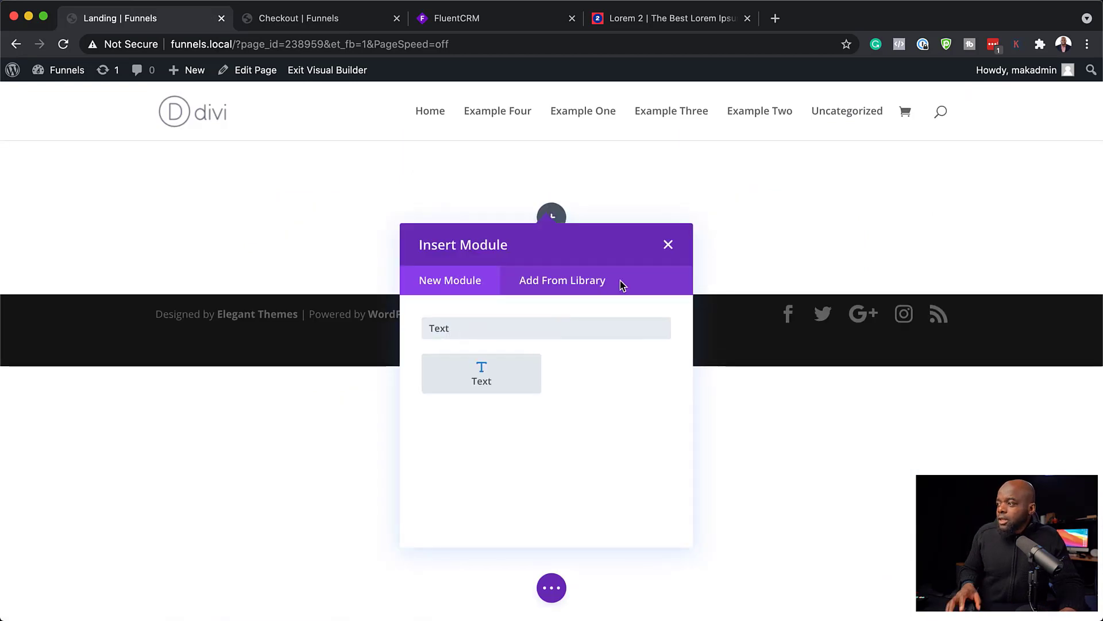
{"action": "left_click", "coordinate": [482, 367]}
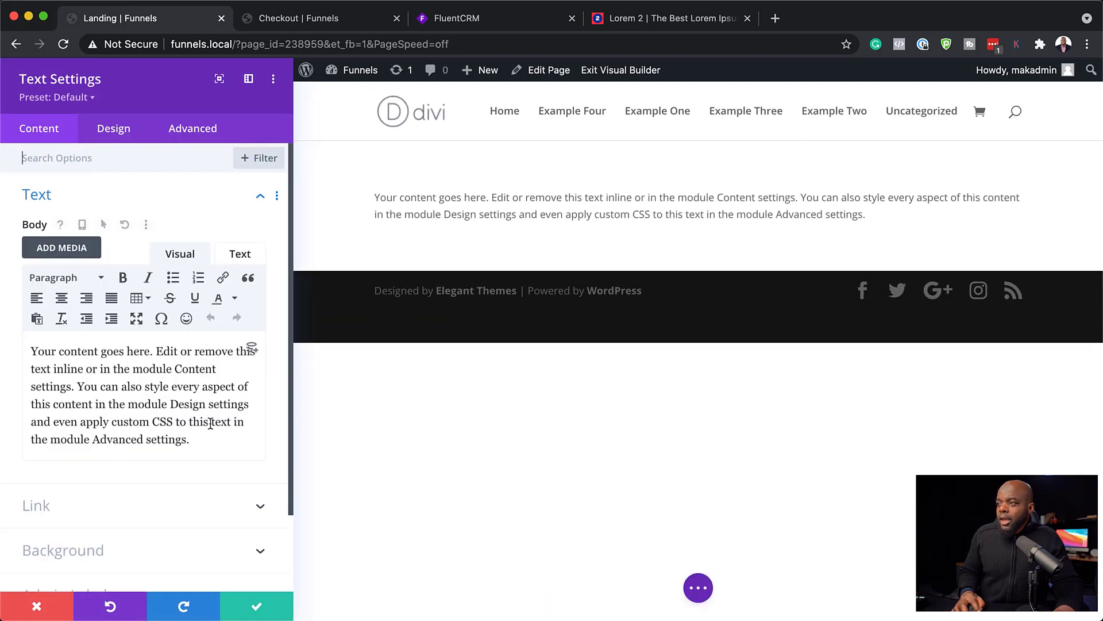
- Replace the placeholder text with "Lorem ipsum dolor sit", centred and formatted as Heading 1
{"action": "left_click_drag", "start_coordinate": [202, 433], "coordinate": [7, 342]}
{"action": "type", "text": "Lorem ipsum dolor sit"}
{"action": "left_click", "coordinate": [62, 298]}
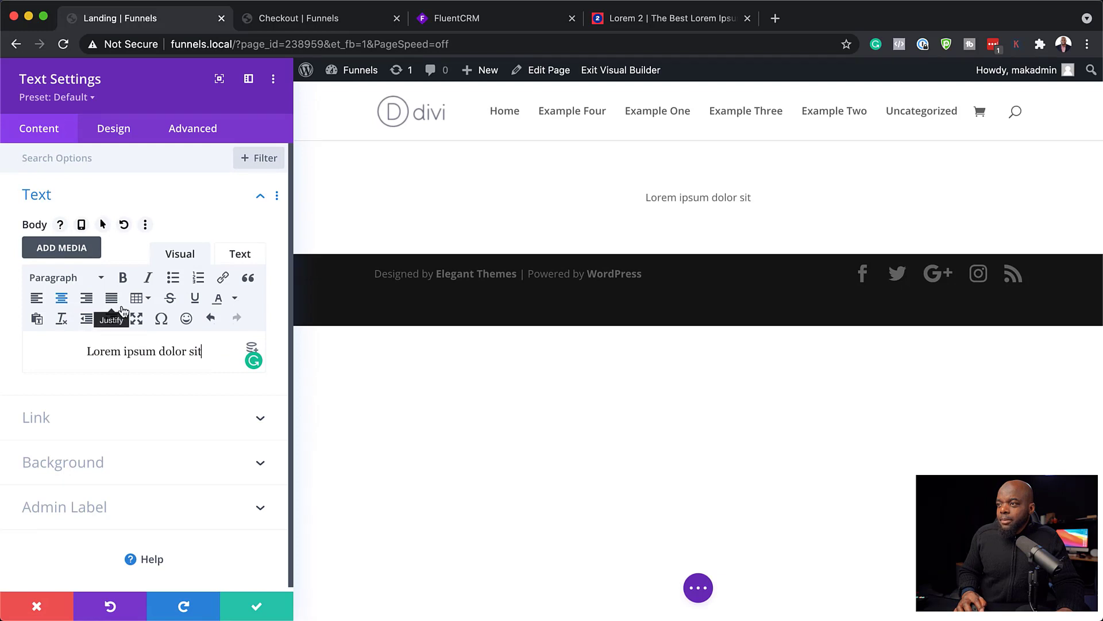
{"action": "left_click_drag", "start_coordinate": [214, 354], "coordinate": [86, 352]}
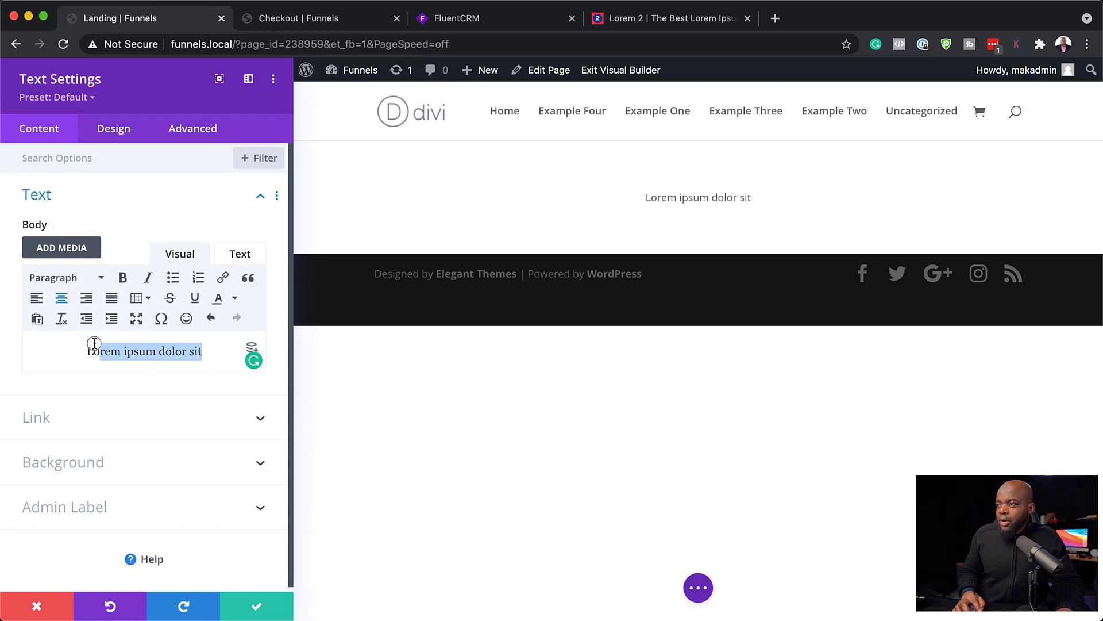
{"action": "left_click", "coordinate": [81, 279]}
{"action": "left_click", "coordinate": [88, 331]}
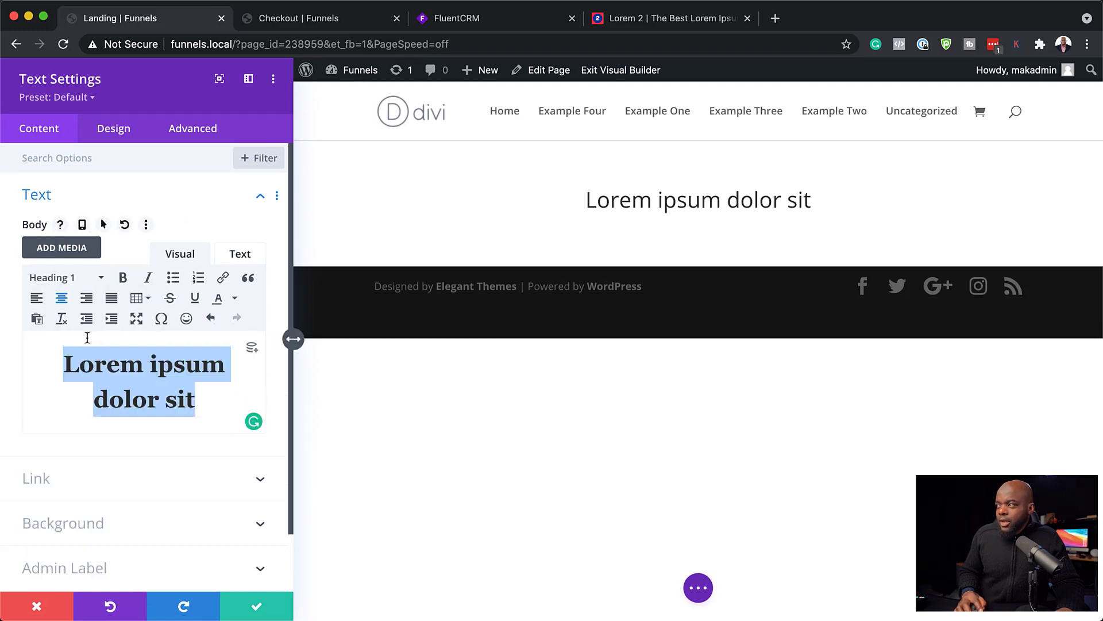
- Style the H1 heading in Poppins with bold weight and uppercase letters, and save the text module
{"action": "left_click", "coordinate": [116, 134]}
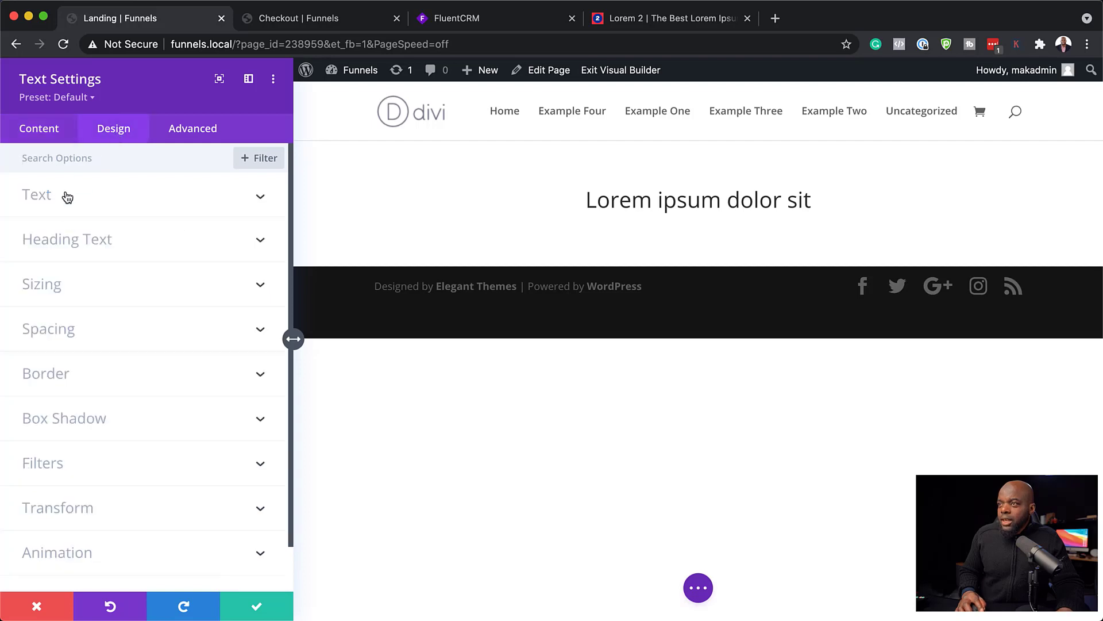
{"action": "left_click", "coordinate": [63, 242]}
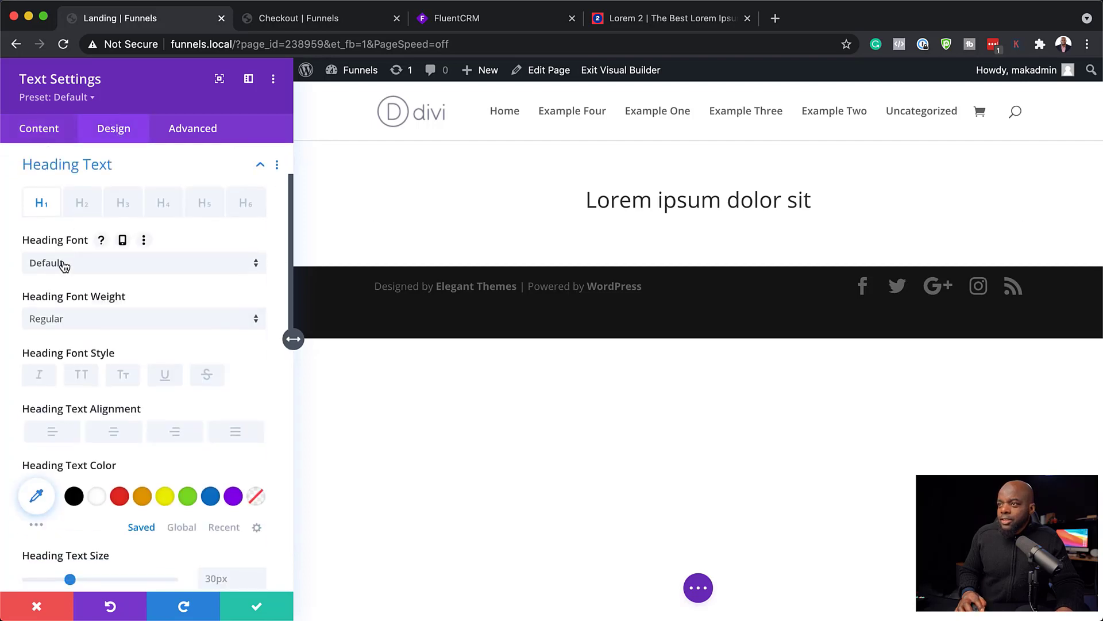
{"action": "left_click", "coordinate": [64, 264]}
{"action": "left_click", "coordinate": [90, 225]}
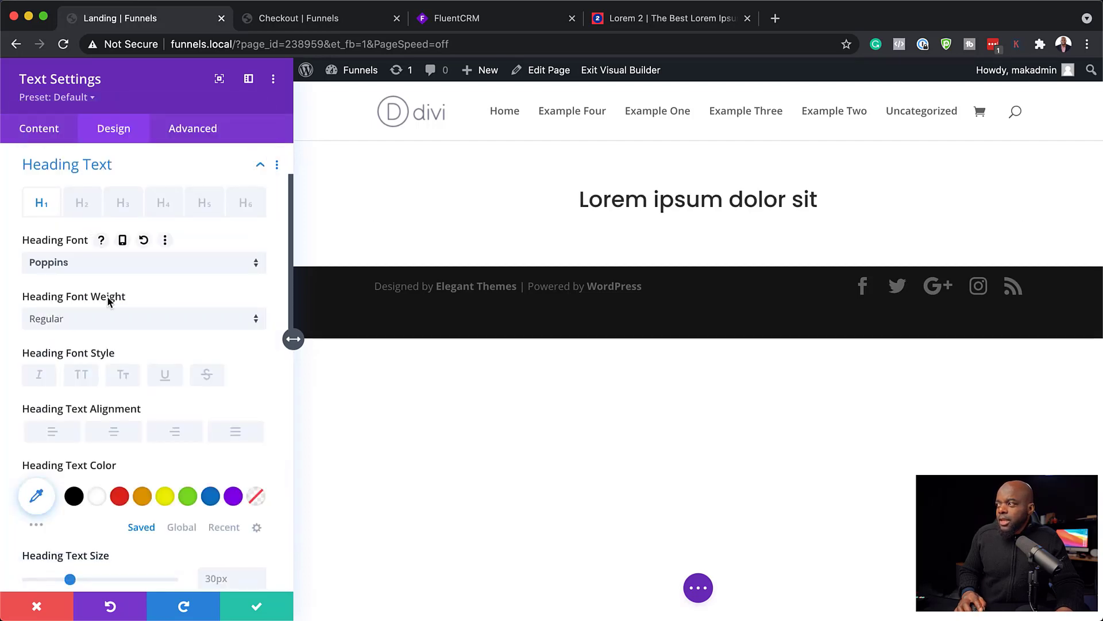
{"action": "left_click", "coordinate": [83, 377]}
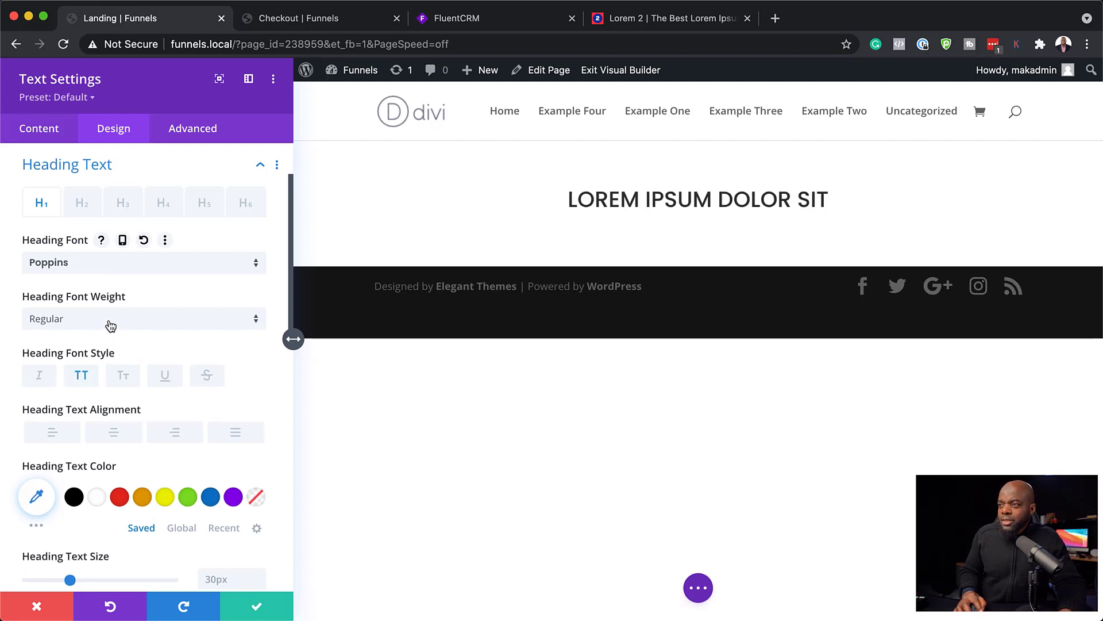
{"action": "left_click", "coordinate": [110, 326]}
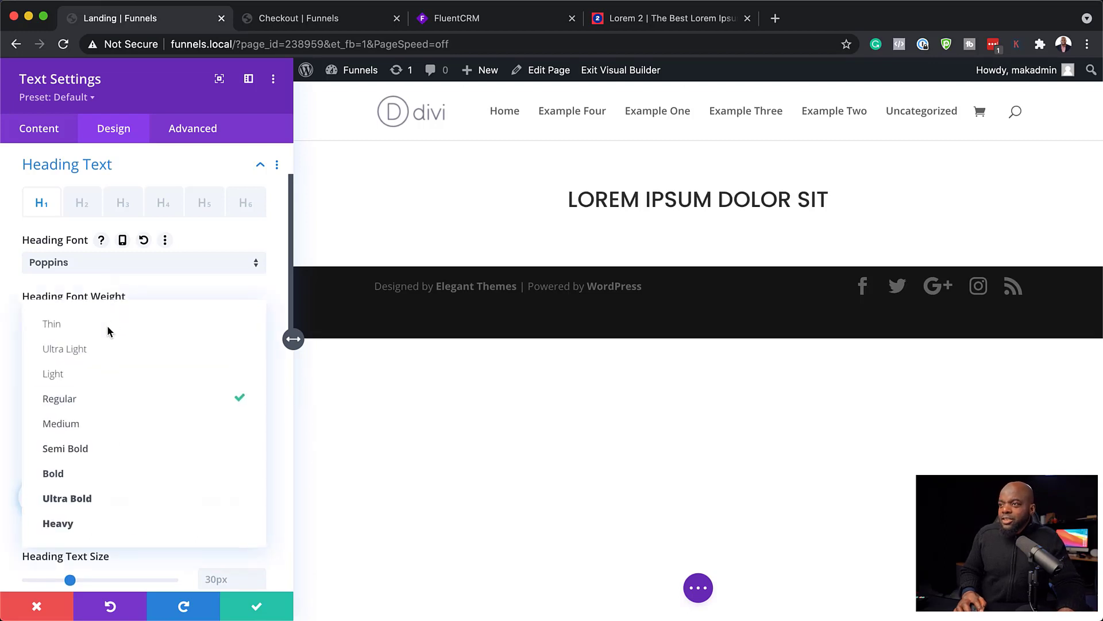
{"action": "left_click", "coordinate": [128, 473]}
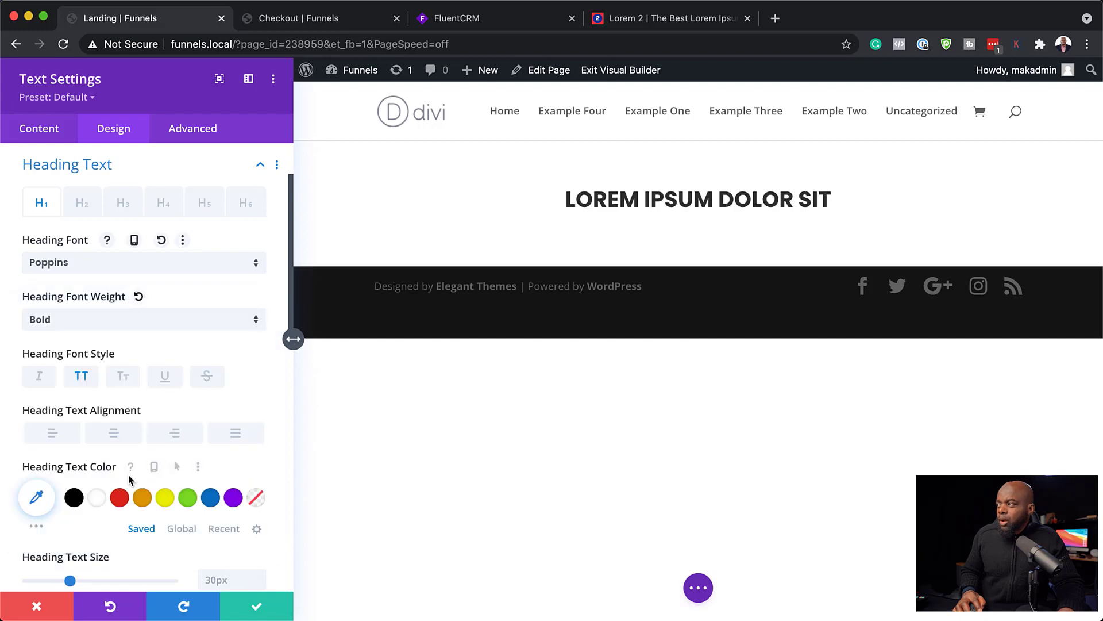
{"action": "left_click", "coordinate": [258, 607]}
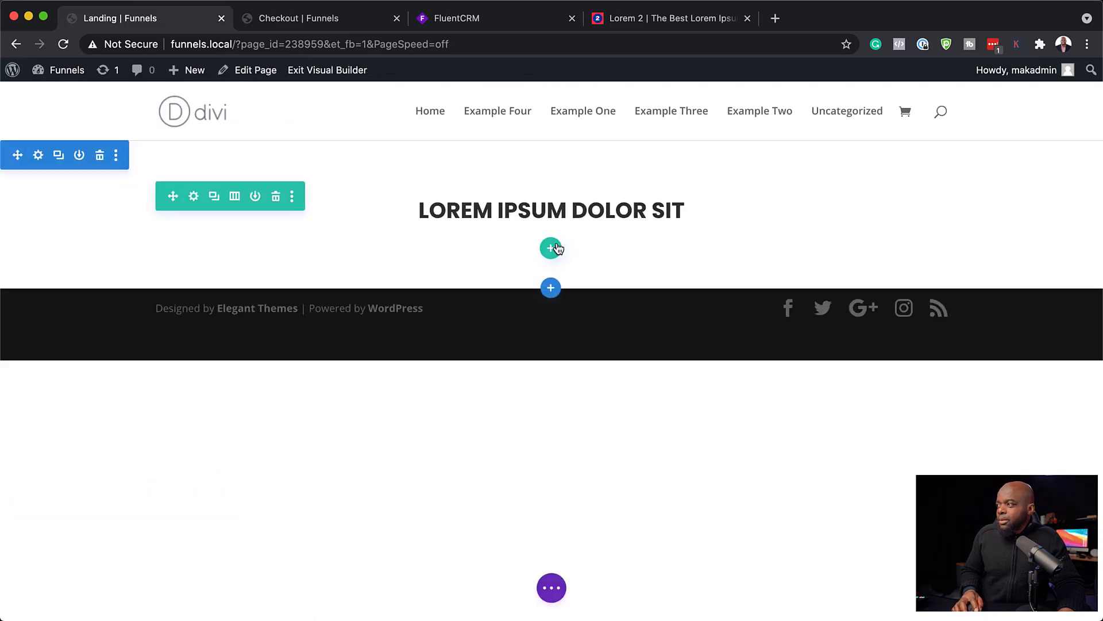
- Add a row with two equal columns below the heading and insert a Video module in its first column
{"action": "left_click", "coordinate": [551, 247]}
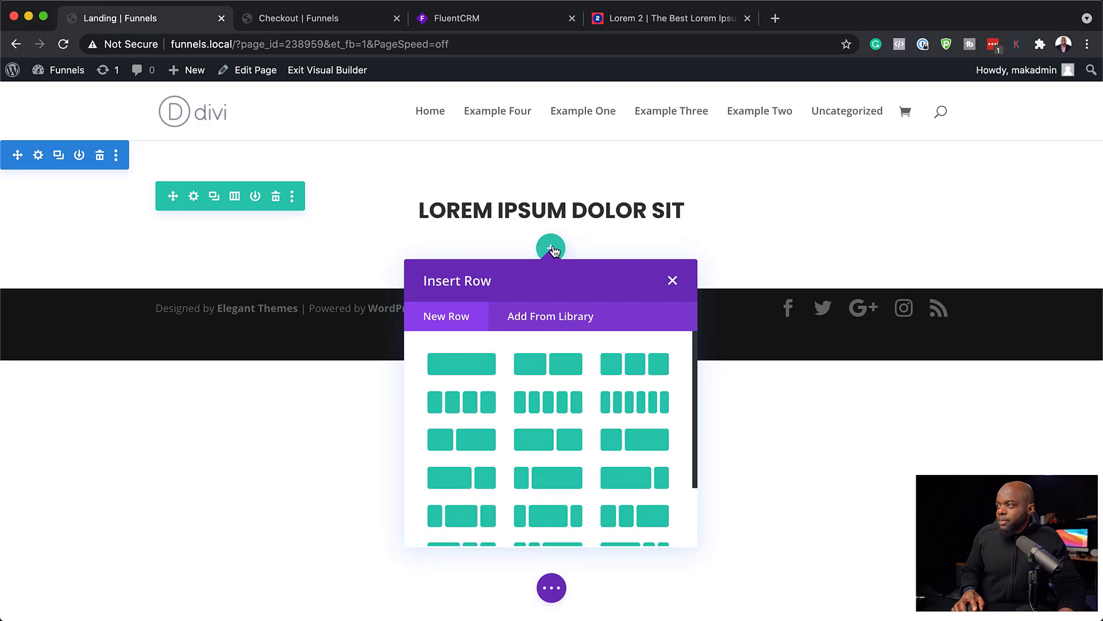
{"action": "left_click", "coordinate": [566, 372]}
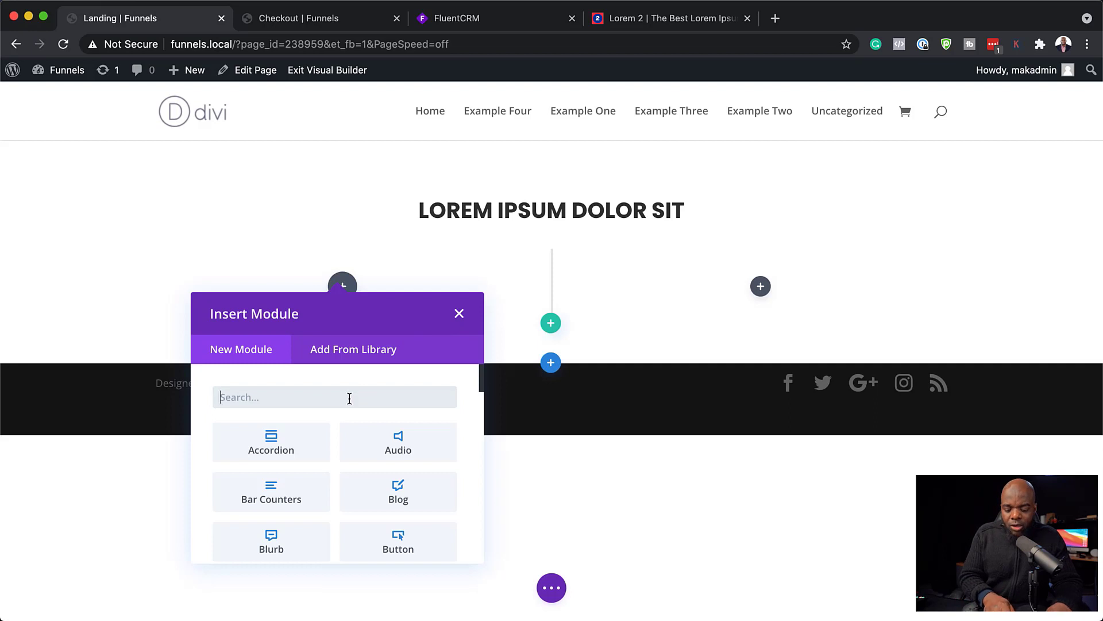
{"action": "type", "text": "vi"}
{"action": "left_click", "coordinate": [301, 491]}
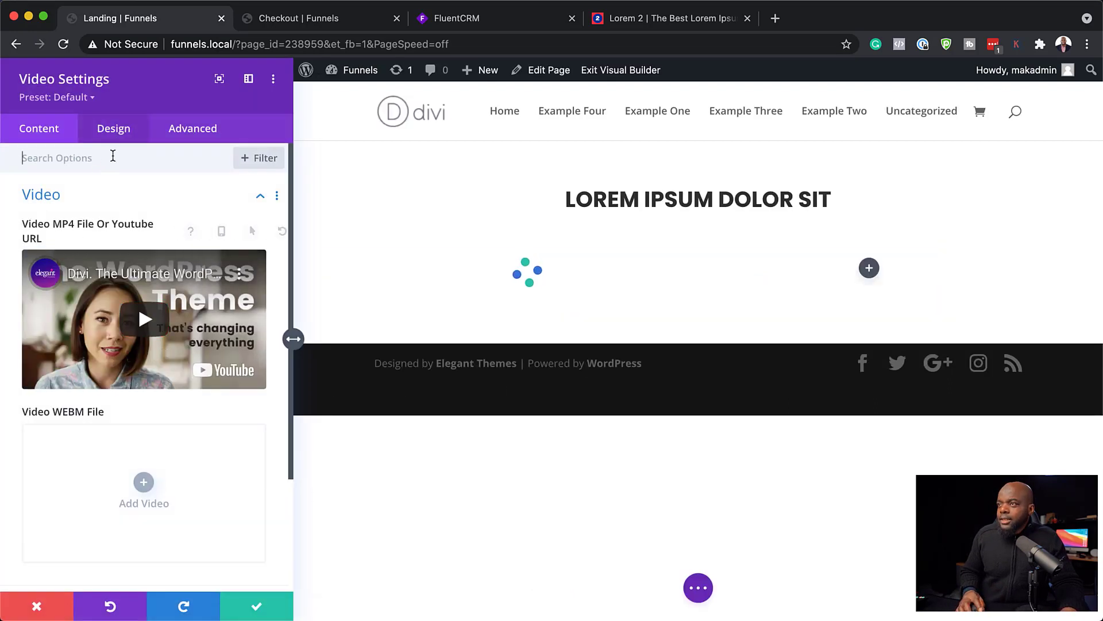
- Set the video's overlay image to the media library photo of the smiling woman at a laptop
{"action": "scroll", "coordinate": [149, 288], "scroll_direction": "down", "scroll_amount": 3}
{"action": "left_click", "coordinate": [109, 458]}
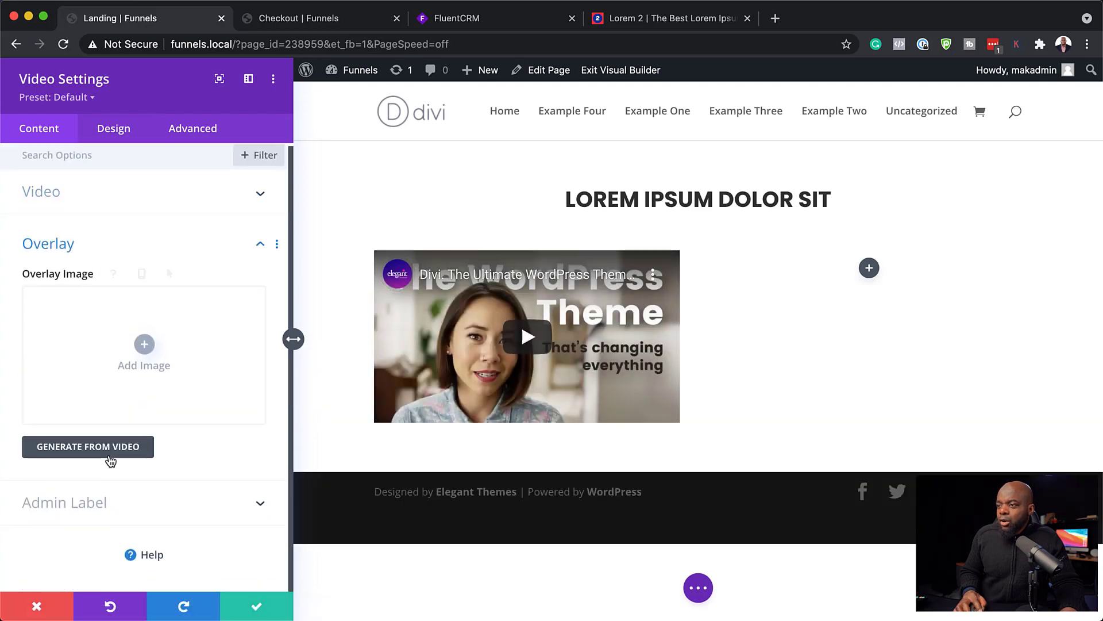
{"action": "left_click", "coordinate": [145, 345]}
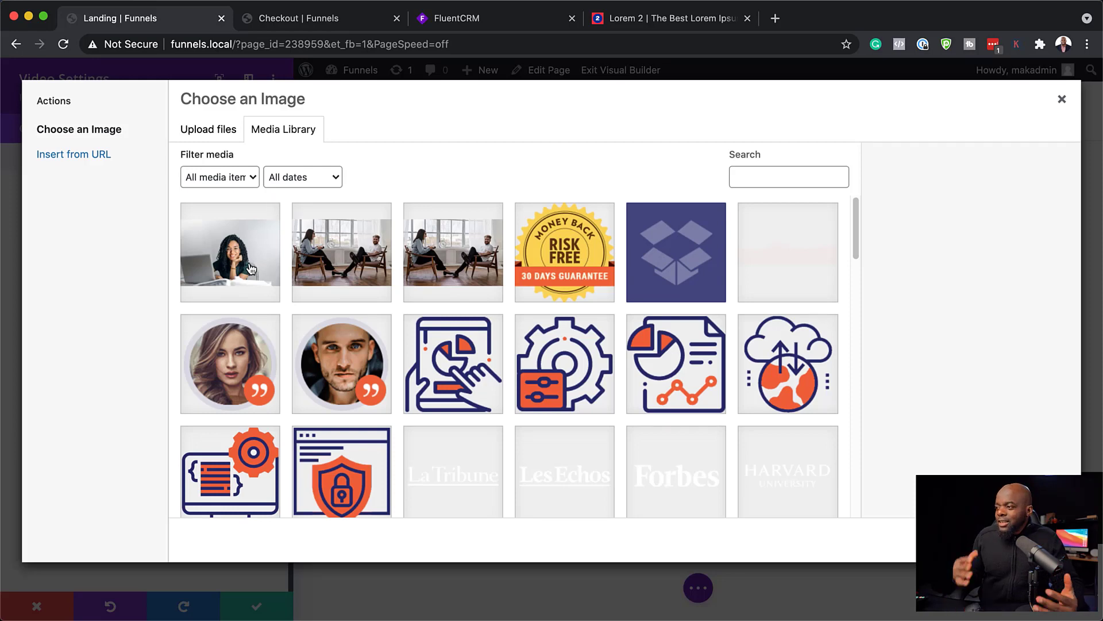
{"action": "left_click", "coordinate": [247, 269]}
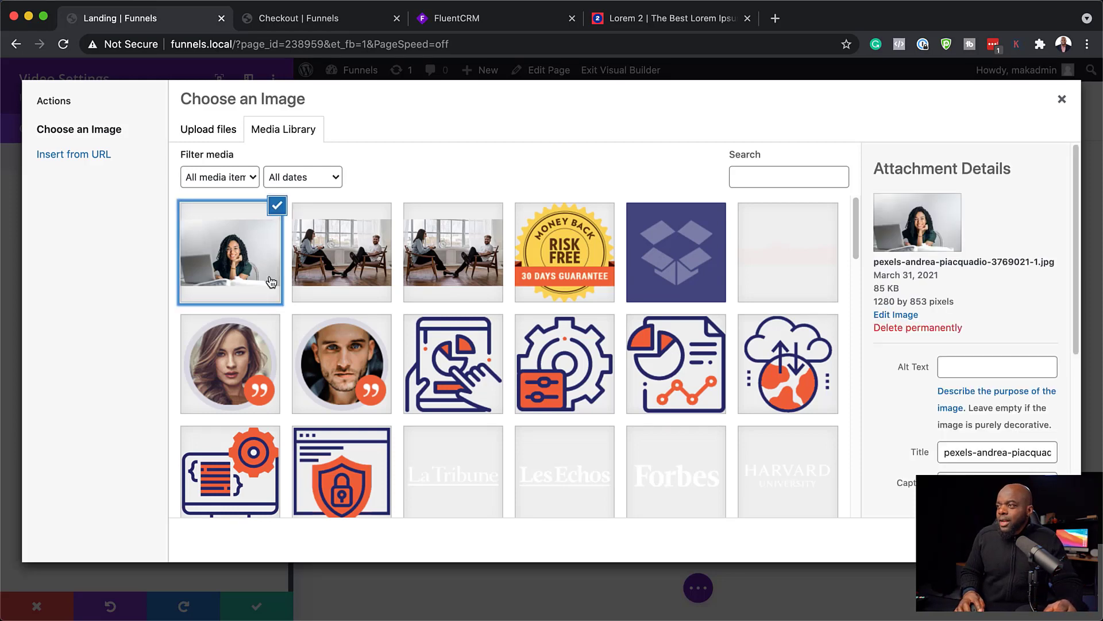
{"action": "left_click", "coordinate": [1023, 540]}
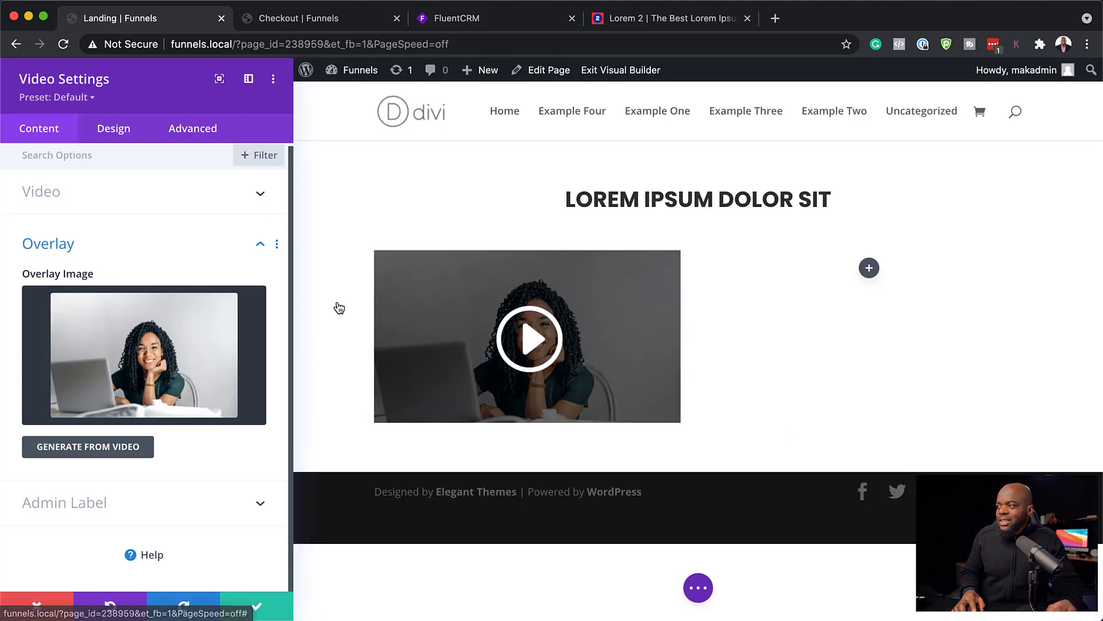
- Enable a custom play icon size for the video, set it to 52px, and save the module
{"action": "left_click", "coordinate": [129, 135]}
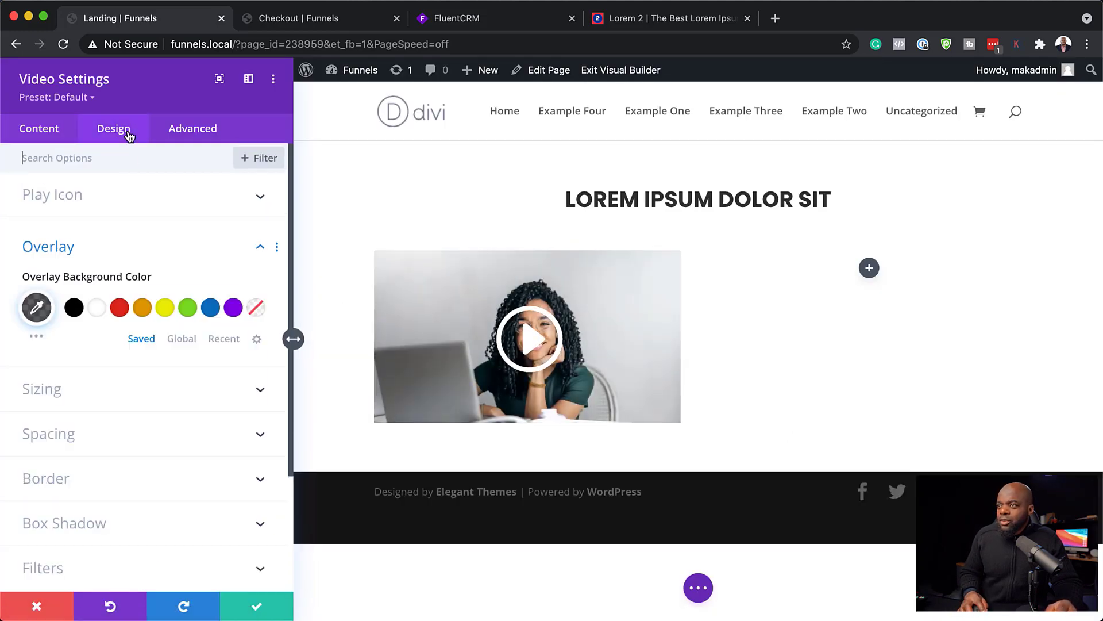
{"action": "left_click", "coordinate": [89, 205]}
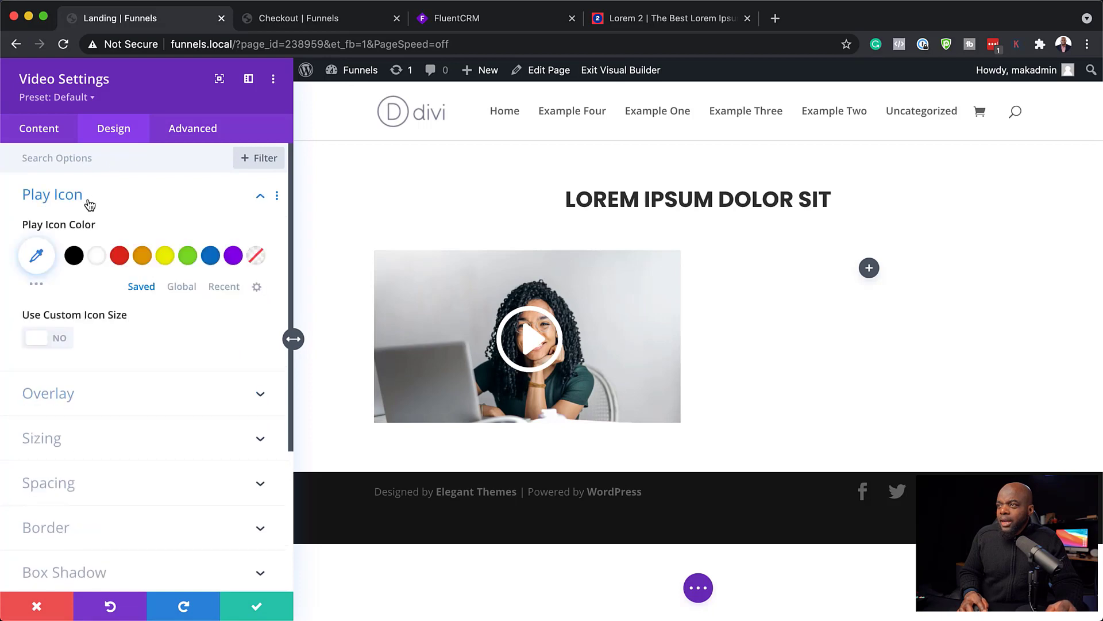
{"action": "left_click", "coordinate": [62, 343]}
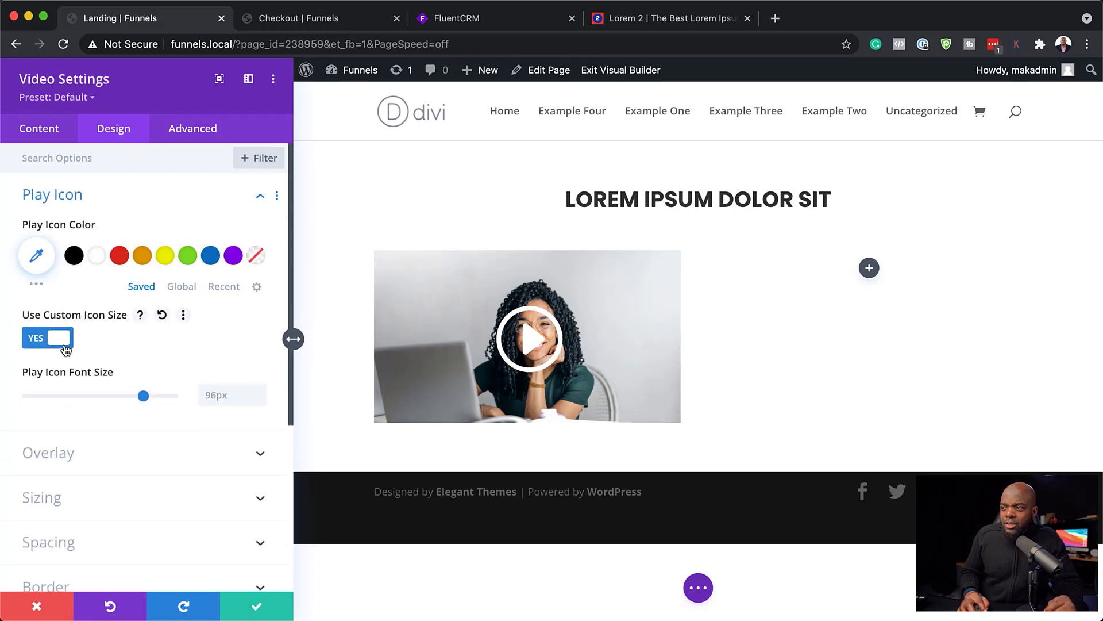
{"action": "left_click_drag", "start_coordinate": [143, 397], "coordinate": [93, 397]}
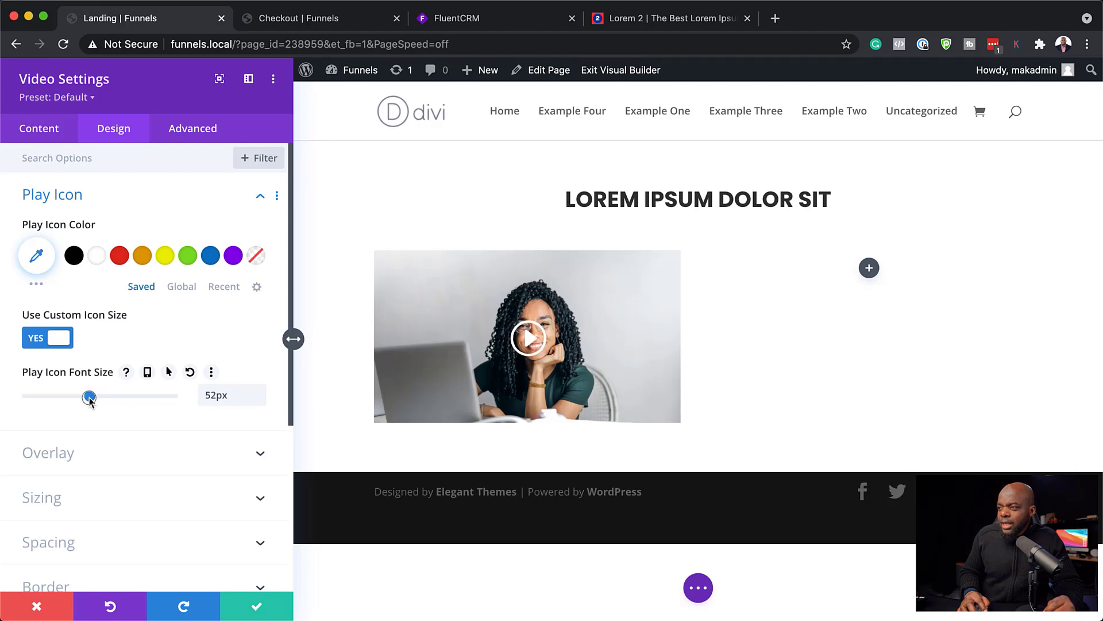
{"action": "left_click", "coordinate": [256, 608]}
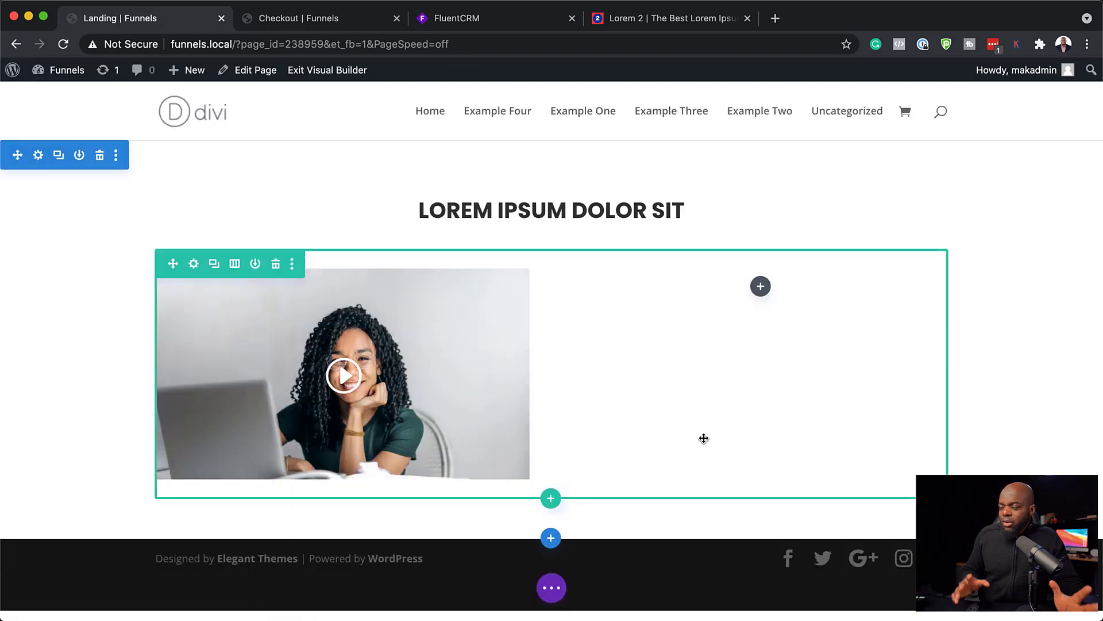
- Insert a Text module in the empty second column beside the video
{"action": "left_click", "coordinate": [760, 287]}
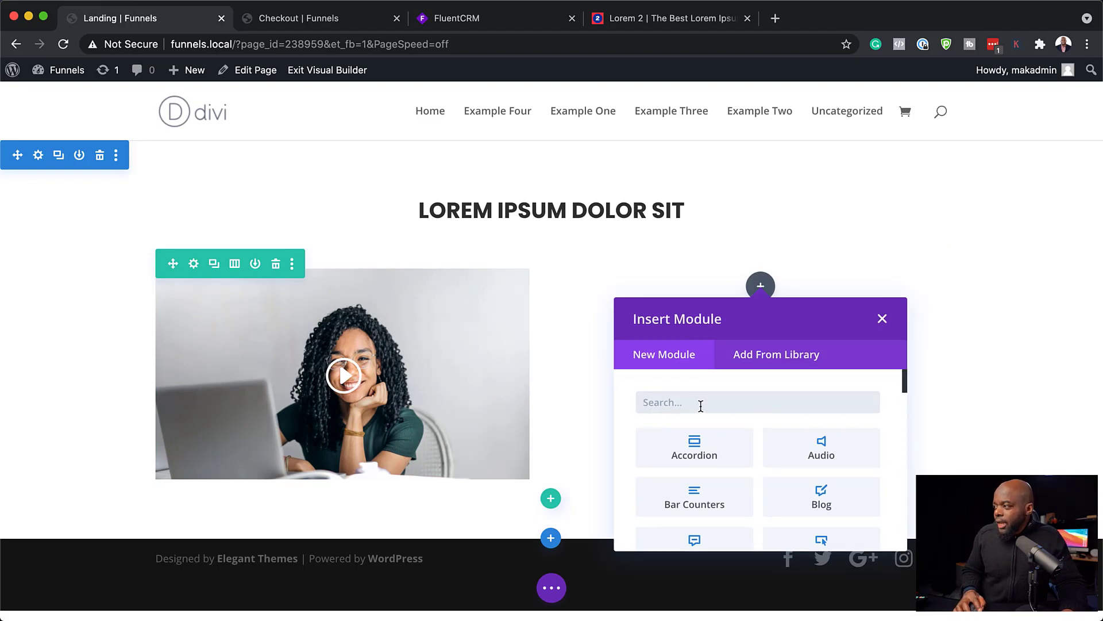
{"action": "type", "text": "text"}
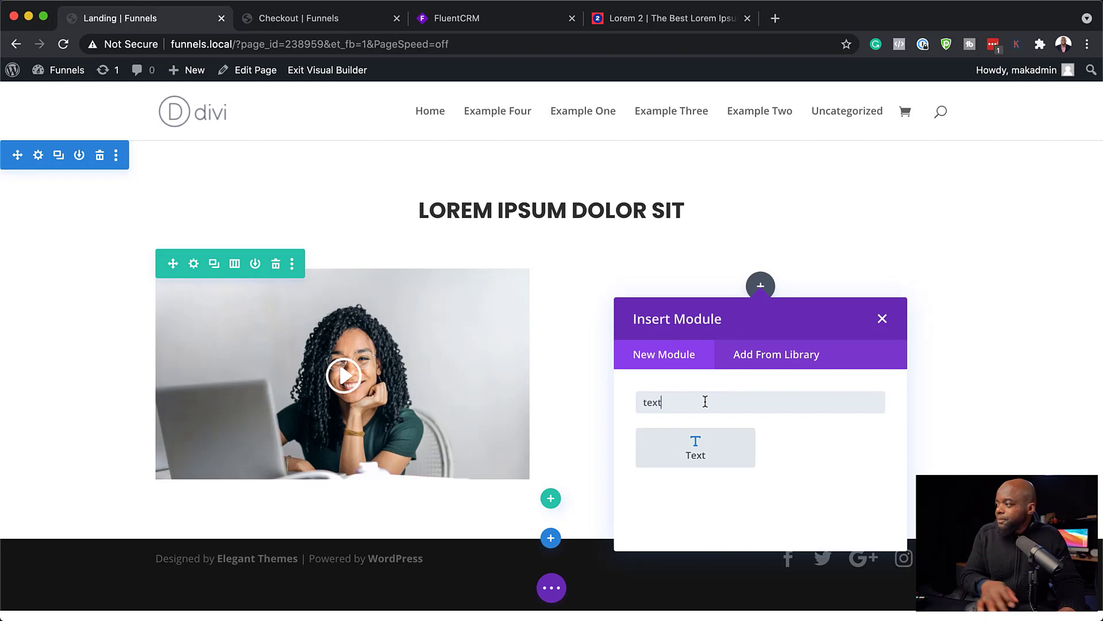
{"action": "left_click", "coordinate": [696, 442]}
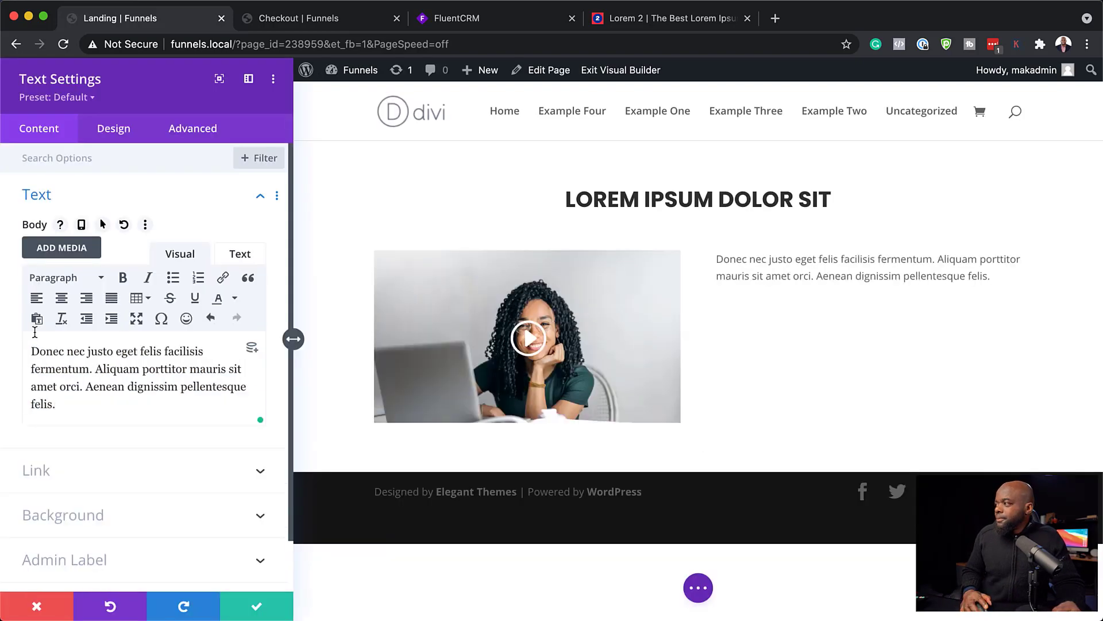
- Style the new text module's body text in the Poppins font at a size of 18px
{"action": "left_click", "coordinate": [112, 132]}
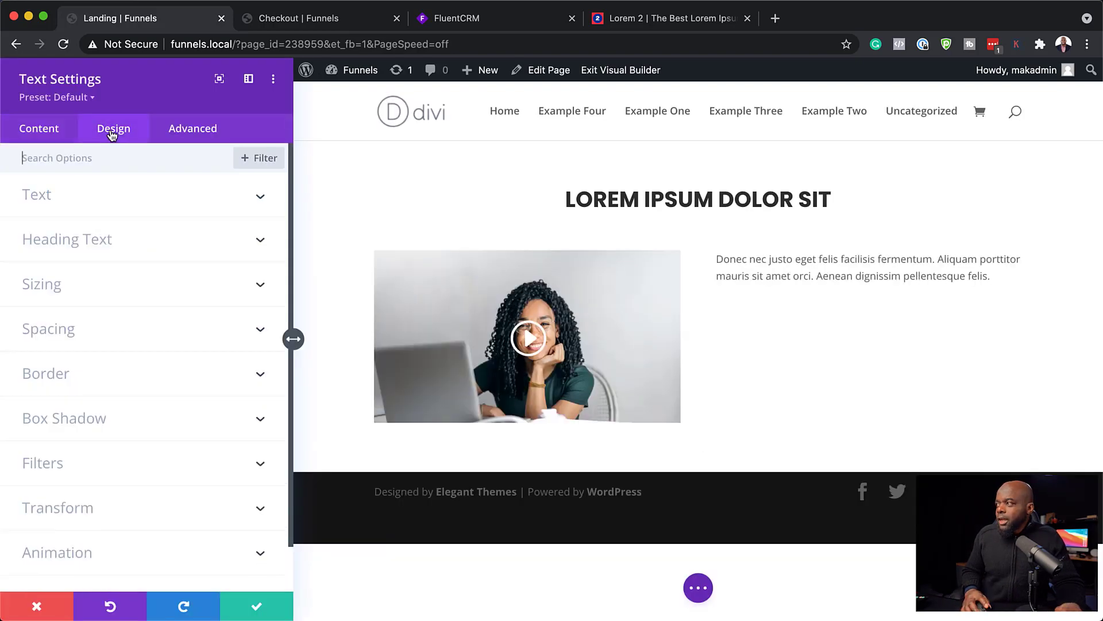
{"action": "left_click", "coordinate": [69, 203]}
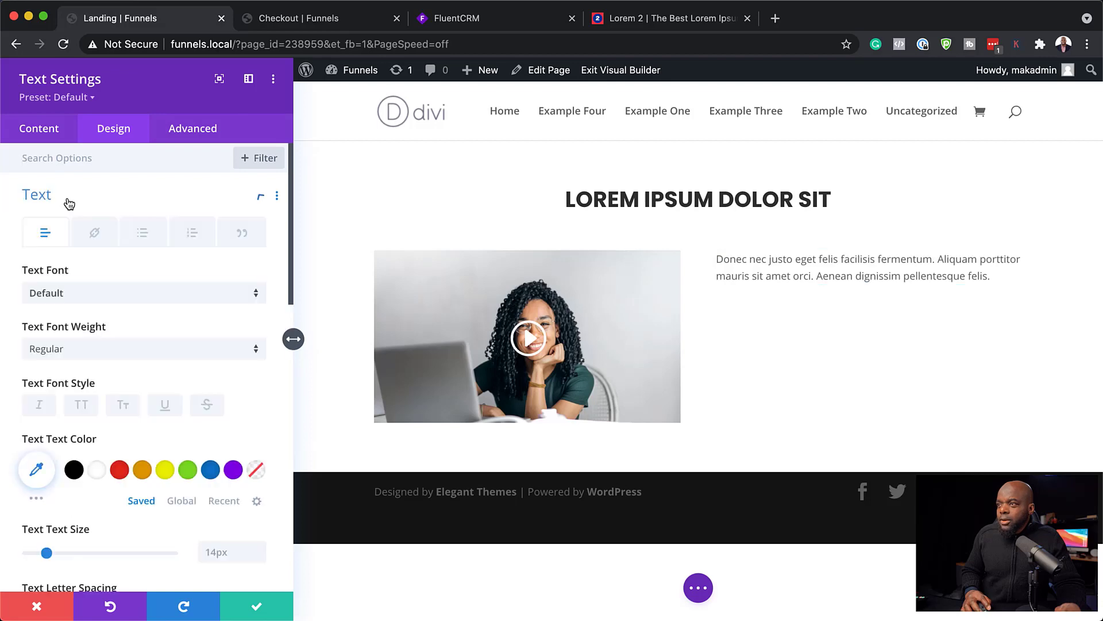
{"action": "left_click", "coordinate": [85, 303]}
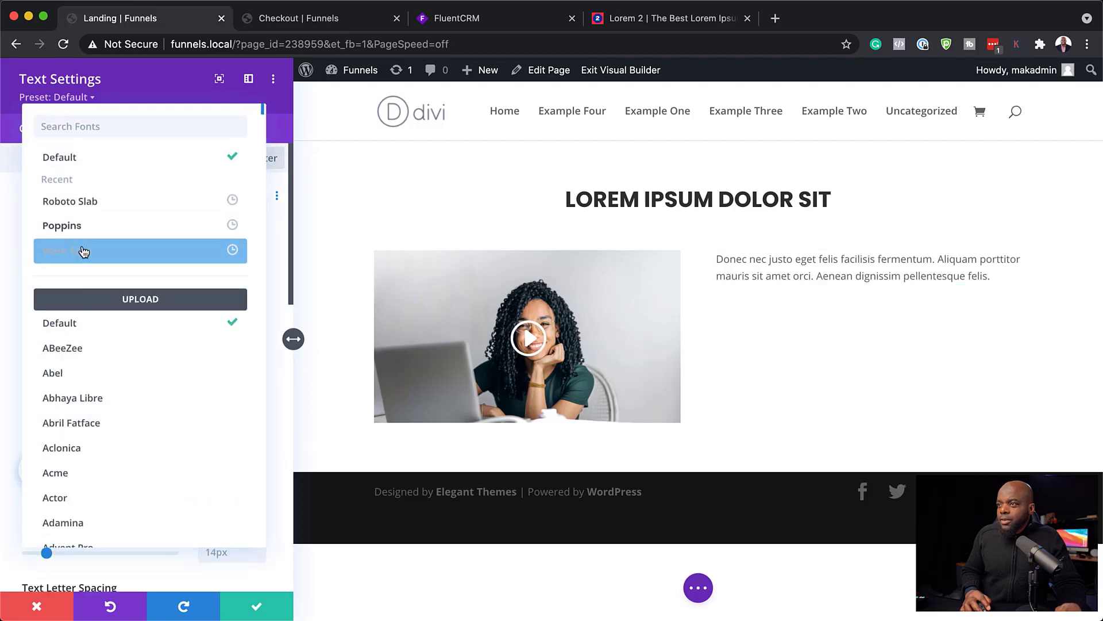
{"action": "left_click", "coordinate": [83, 225]}
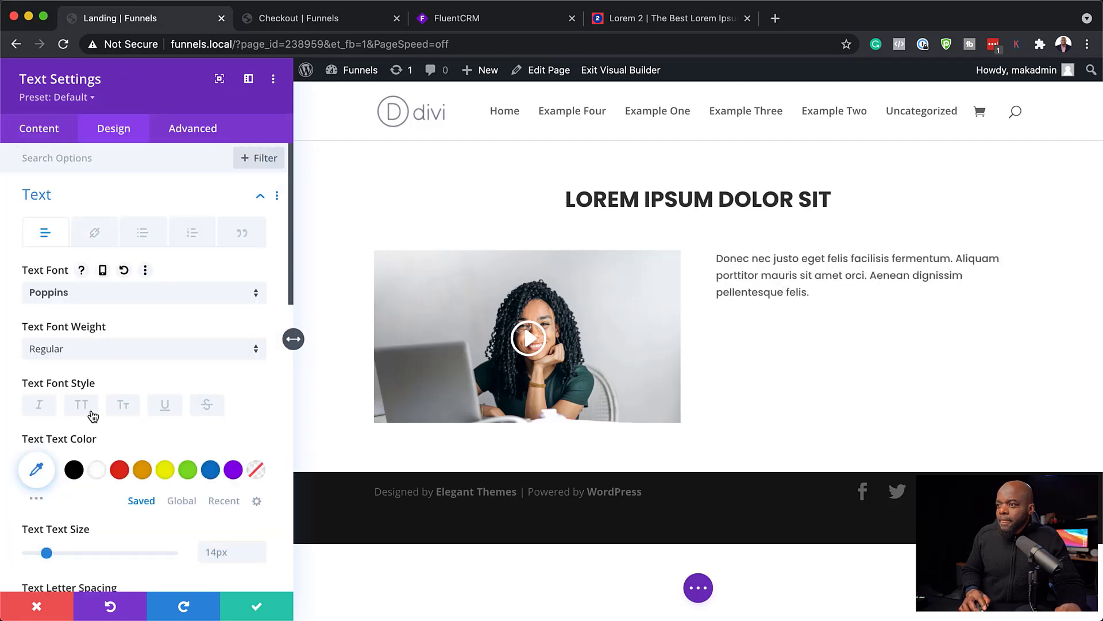
{"action": "scroll", "coordinate": [161, 483], "scroll_direction": "down", "scroll_amount": 2}
{"action": "left_click", "coordinate": [260, 476]}
{"action": "left_click", "coordinate": [260, 476]}
{"action": "left_click", "coordinate": [260, 476]}
{"action": "left_click", "coordinate": [259, 475]}
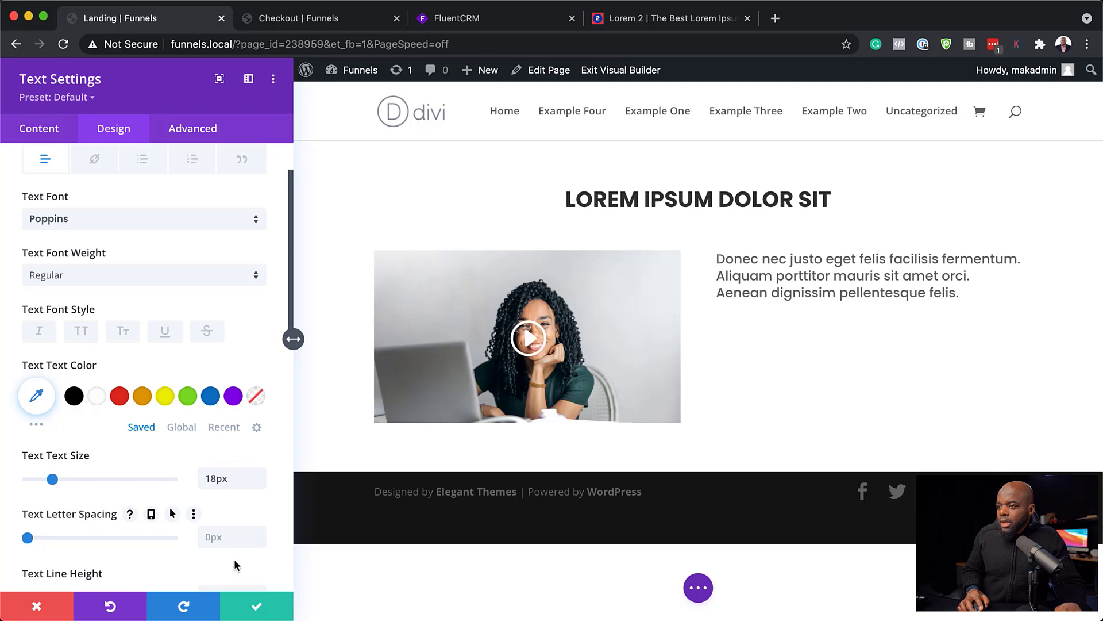
- Set the body text's line height to 1.8em and save the text module
{"action": "scroll", "coordinate": [237, 566], "scroll_direction": "down", "scroll_amount": 3}
{"action": "left_click", "coordinate": [260, 499]}
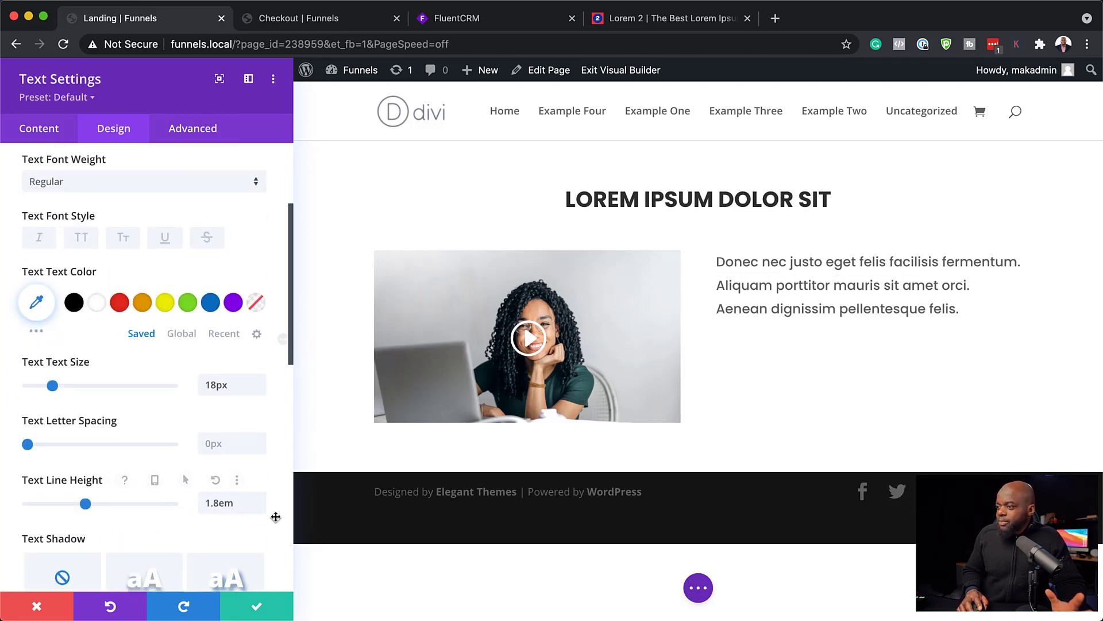
{"action": "left_click", "coordinate": [257, 605]}
- Increase the section's top and bottom padding equally to give the content more space
{"action": "mouse_move", "coordinate": [110, 229]}
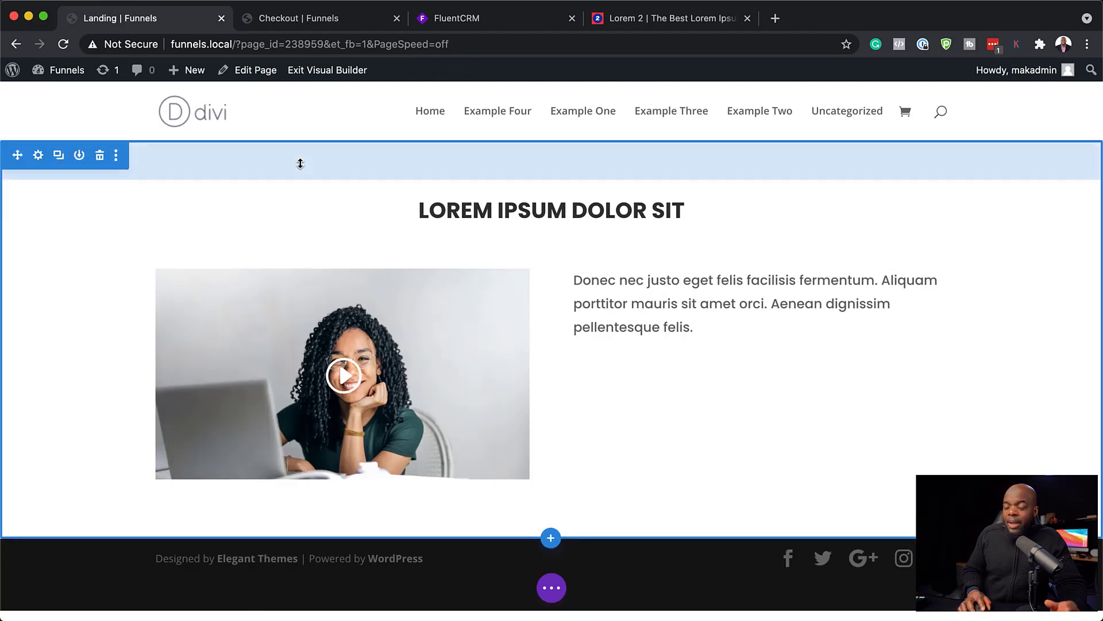
{"action": "left_click_drag", "start_coordinate": [300, 163], "coordinate": [303, 199]}
{"action": "left_click_drag", "start_coordinate": [575, 189], "coordinate": [574, 188]}
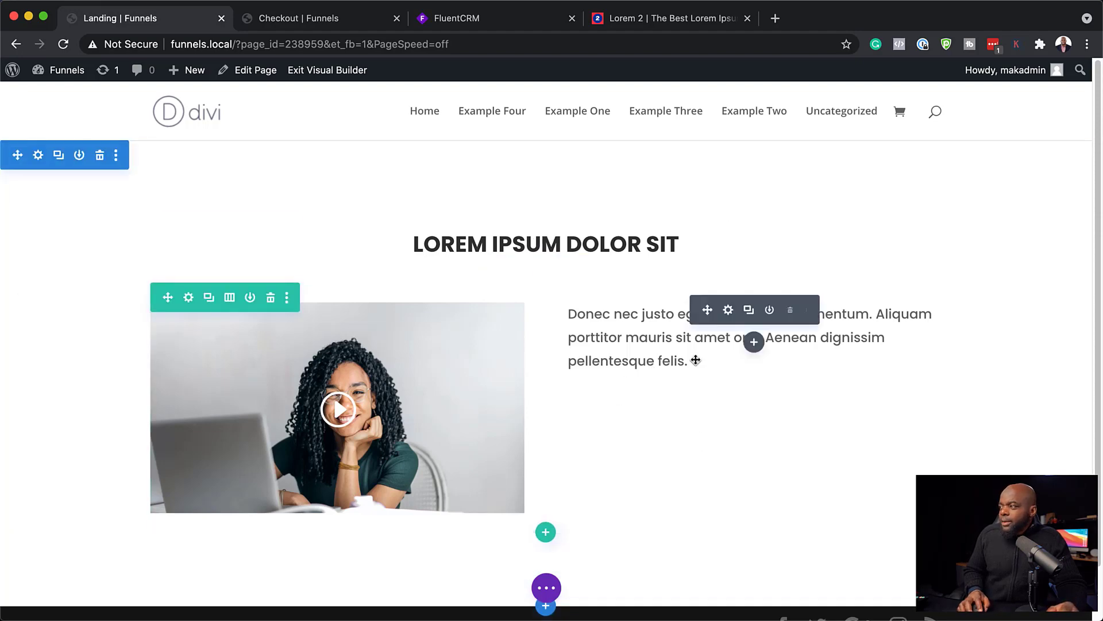
- Insert a Button module below the text paragraph and save it with its default "Click Here" label
{"action": "left_click", "coordinate": [755, 344]}
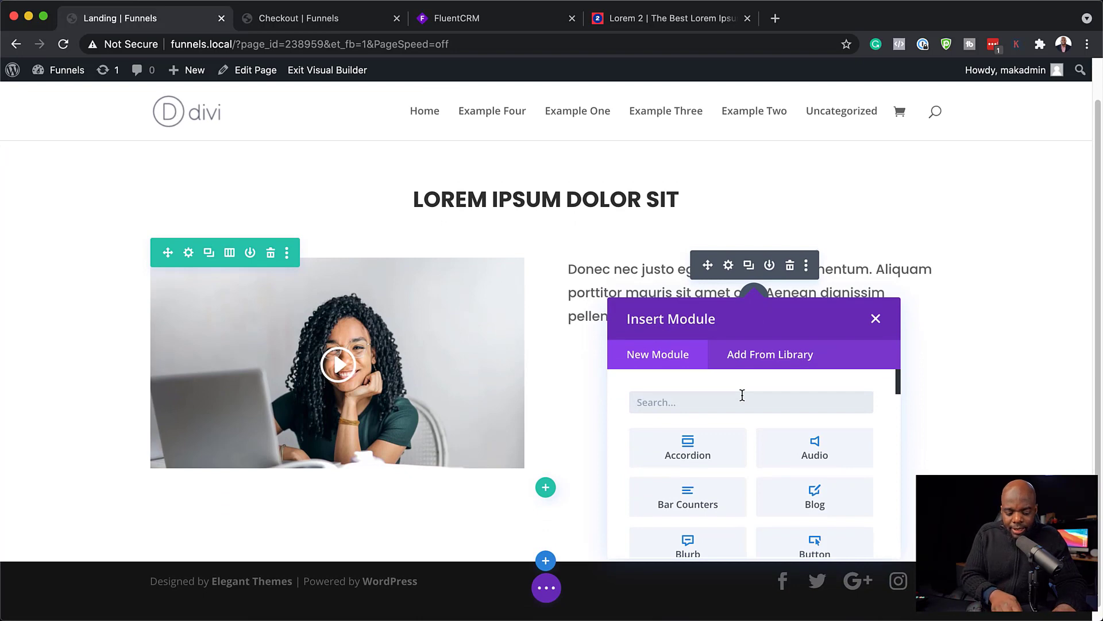
{"action": "type", "text": "butt"}
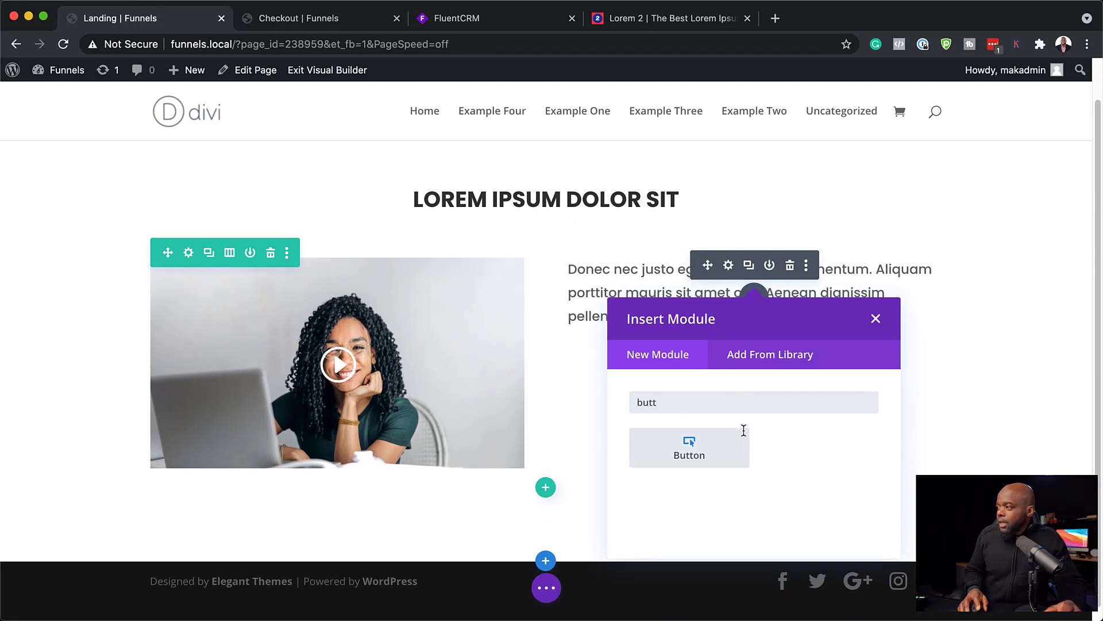
{"action": "left_click", "coordinate": [730, 457]}
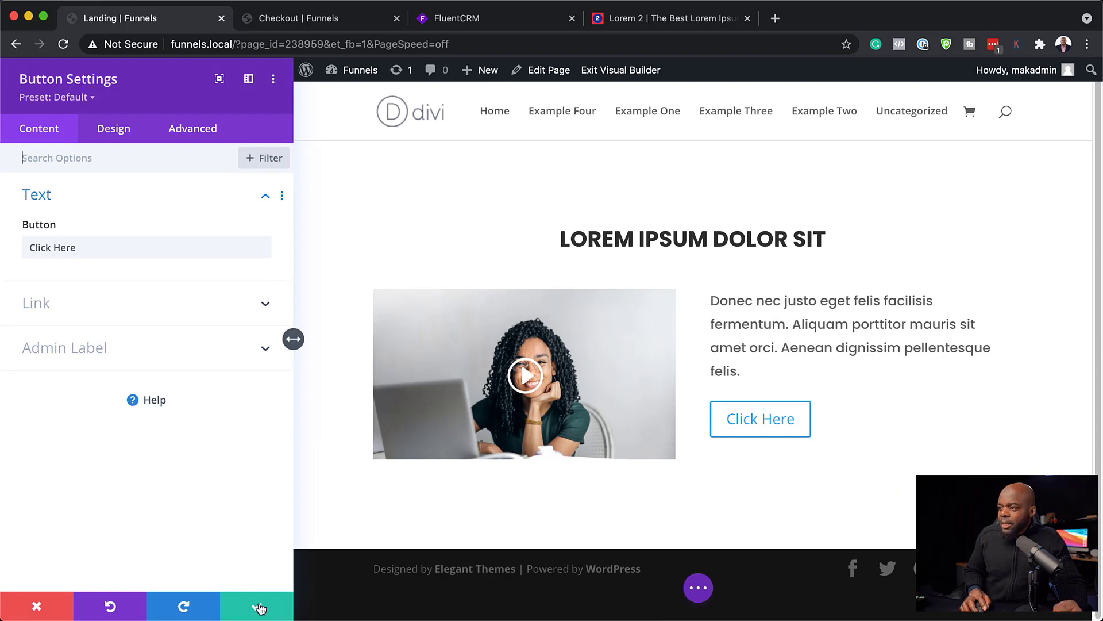
{"action": "left_click", "coordinate": [260, 607]}
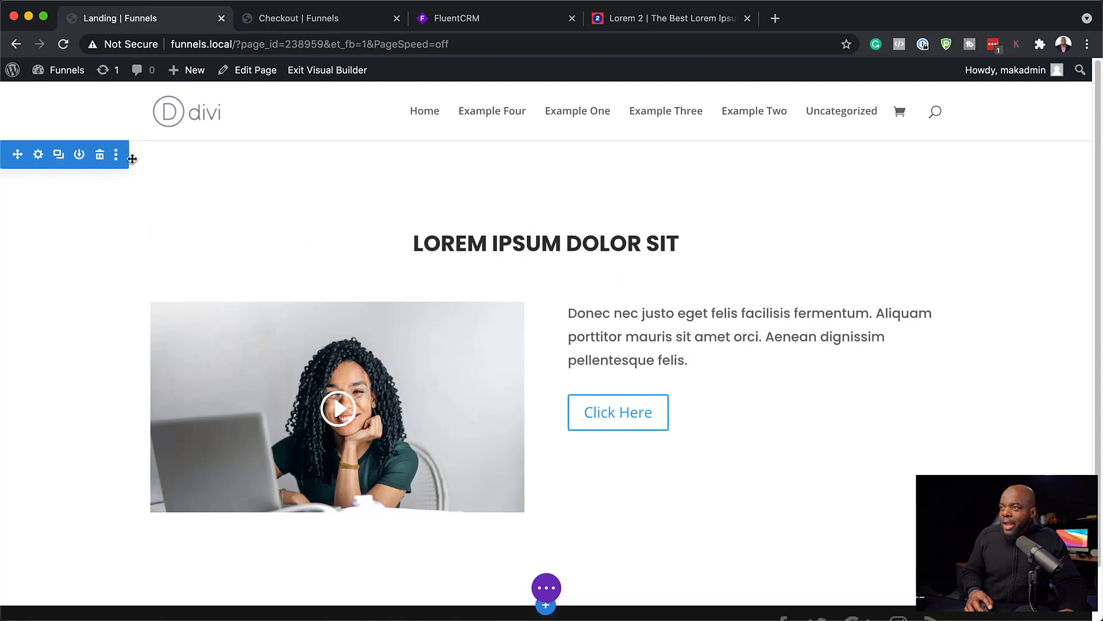
- Set the section's background color to white (#ffffff)
{"action": "left_click", "coordinate": [37, 155]}
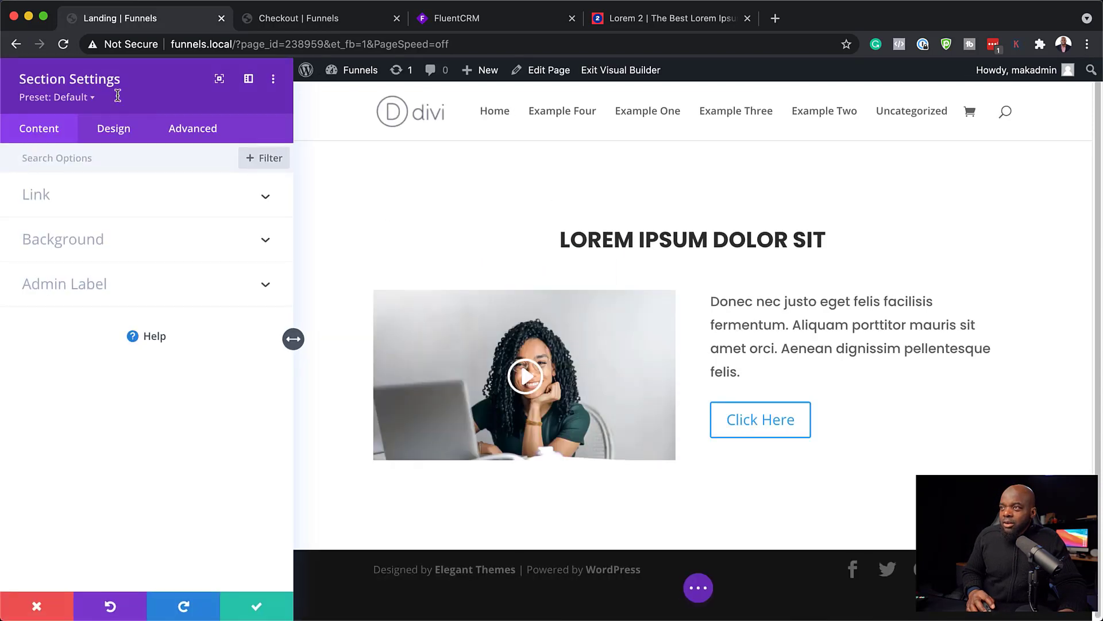
{"action": "left_click", "coordinate": [99, 240]}
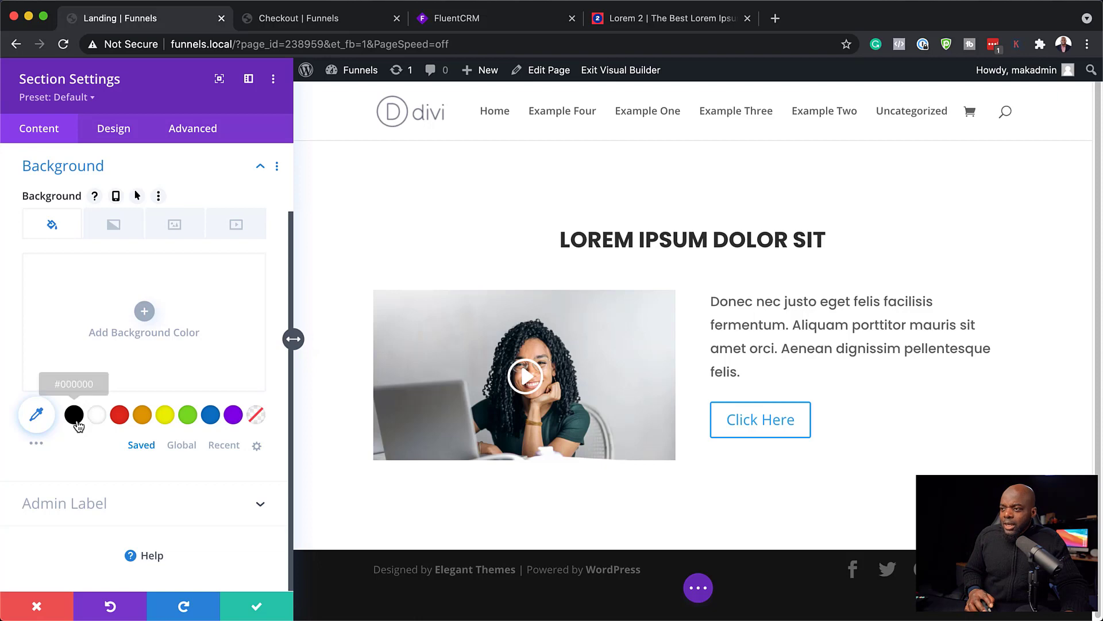
{"action": "left_click", "coordinate": [97, 417]}
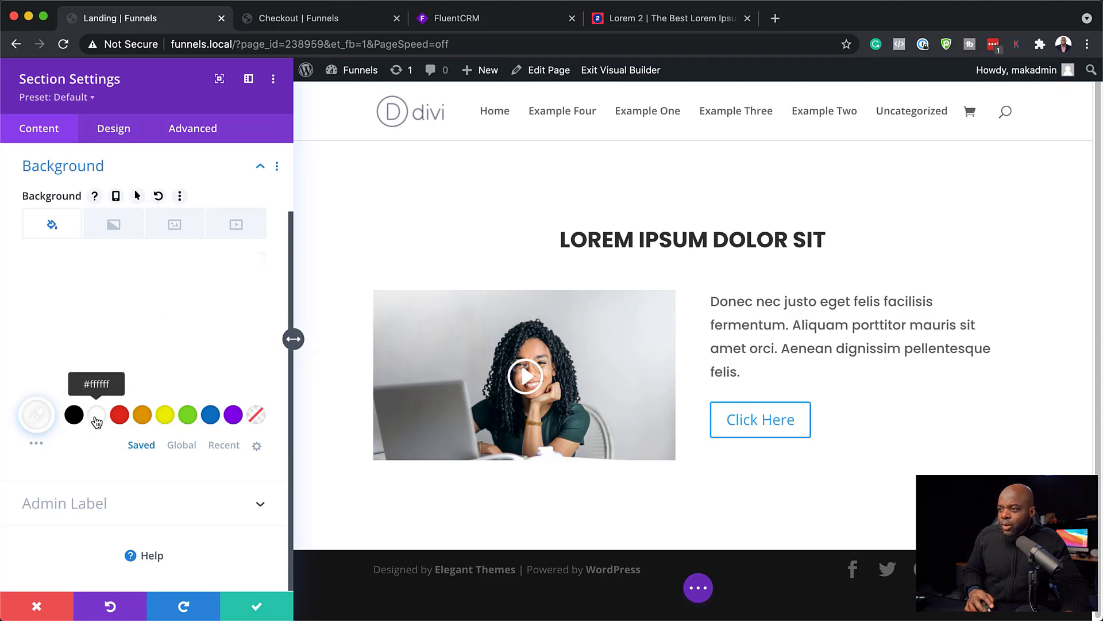
- Set the section's background image to pexels-cottonbro-4101137-1.jpg from the media library
{"action": "left_click", "coordinate": [178, 225]}
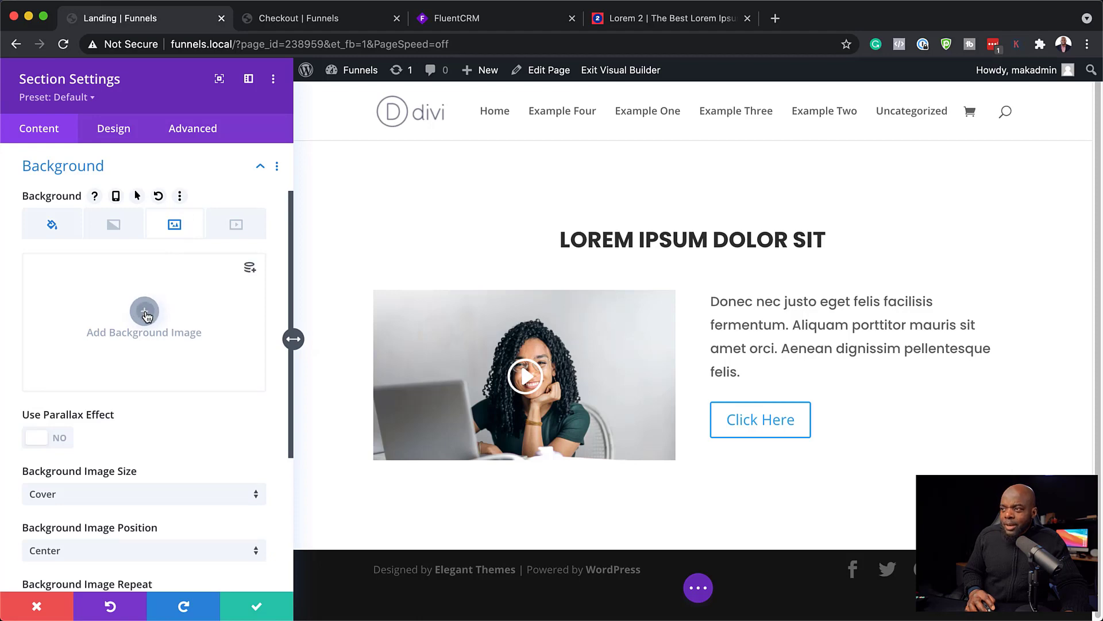
{"action": "left_click", "coordinate": [144, 313]}
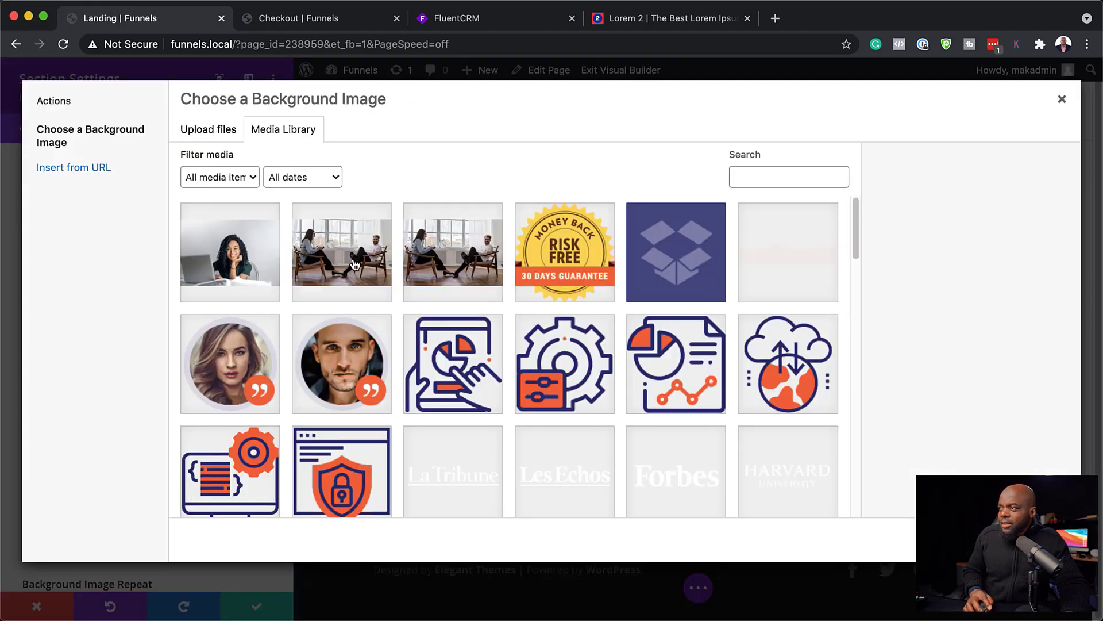
{"action": "left_click", "coordinate": [354, 264]}
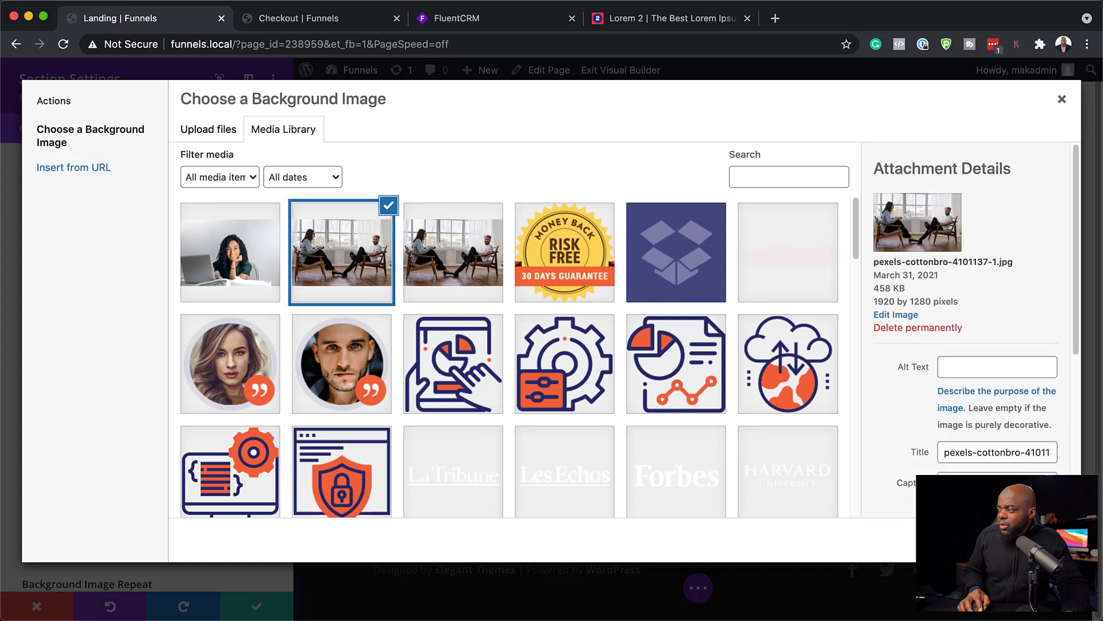
{"action": "left_click", "coordinate": [1029, 539]}
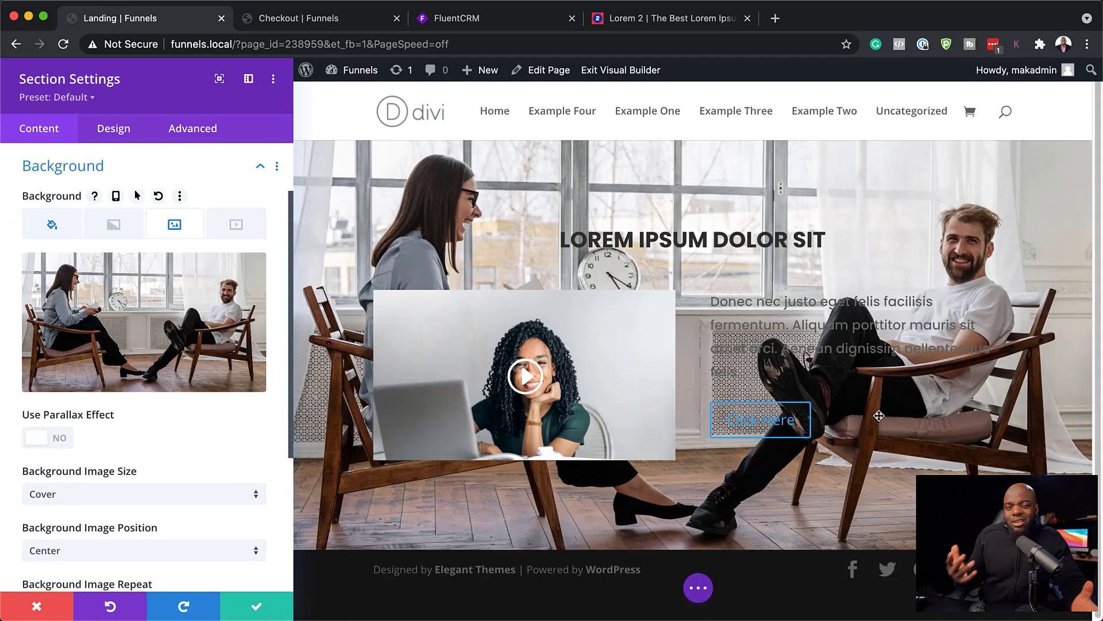
- Set the section's background image blend mode to Soft Light
{"action": "scroll", "coordinate": [230, 432], "scroll_direction": "down", "scroll_amount": 8}
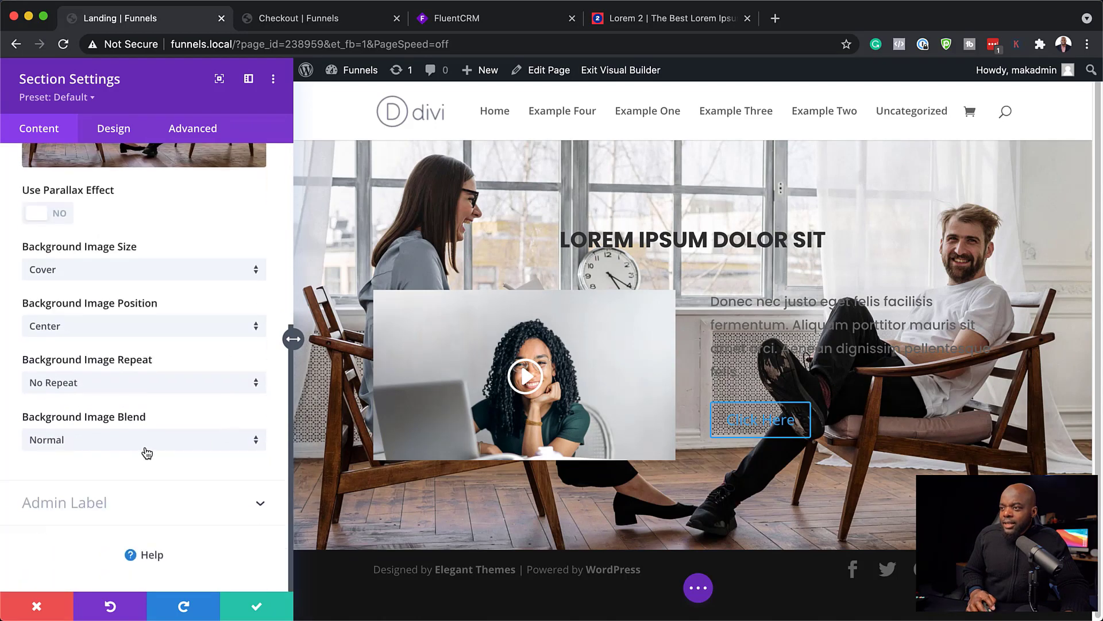
{"action": "left_click", "coordinate": [150, 446]}
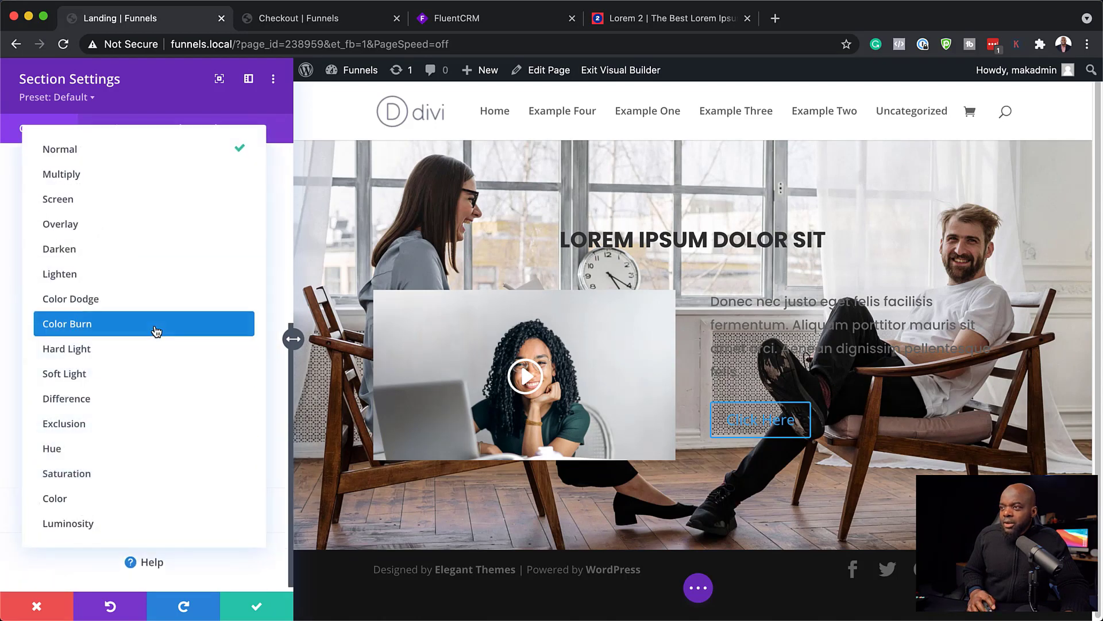
{"action": "left_click", "coordinate": [144, 375]}
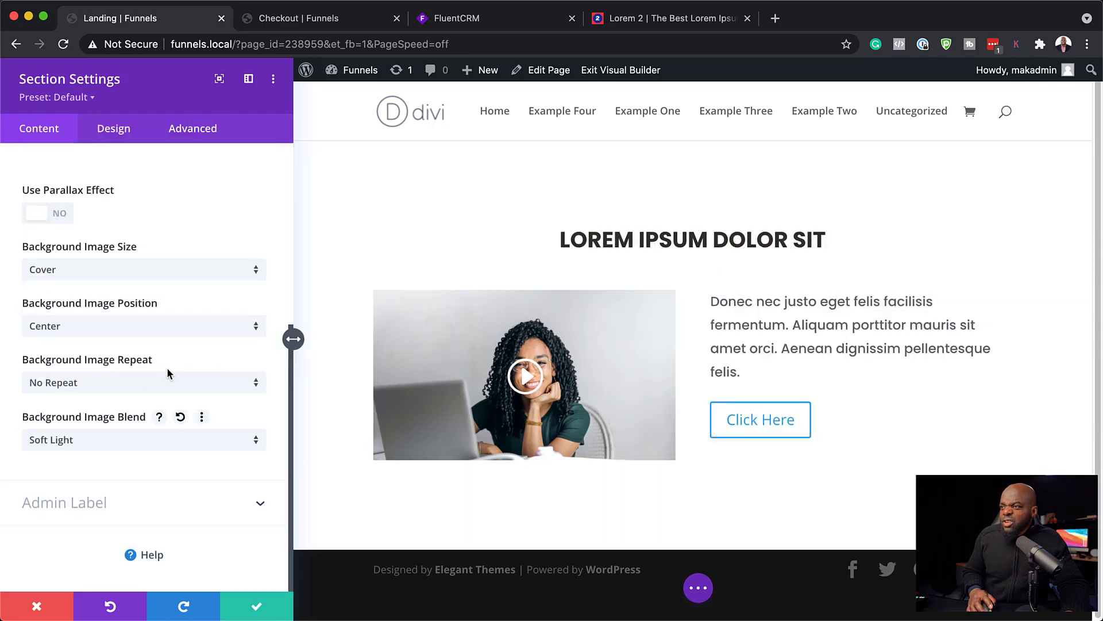
- Reduce the white background color's opacity to 0.85 and save the section settings
{"action": "scroll", "coordinate": [167, 368], "scroll_direction": "up", "scroll_amount": 5}
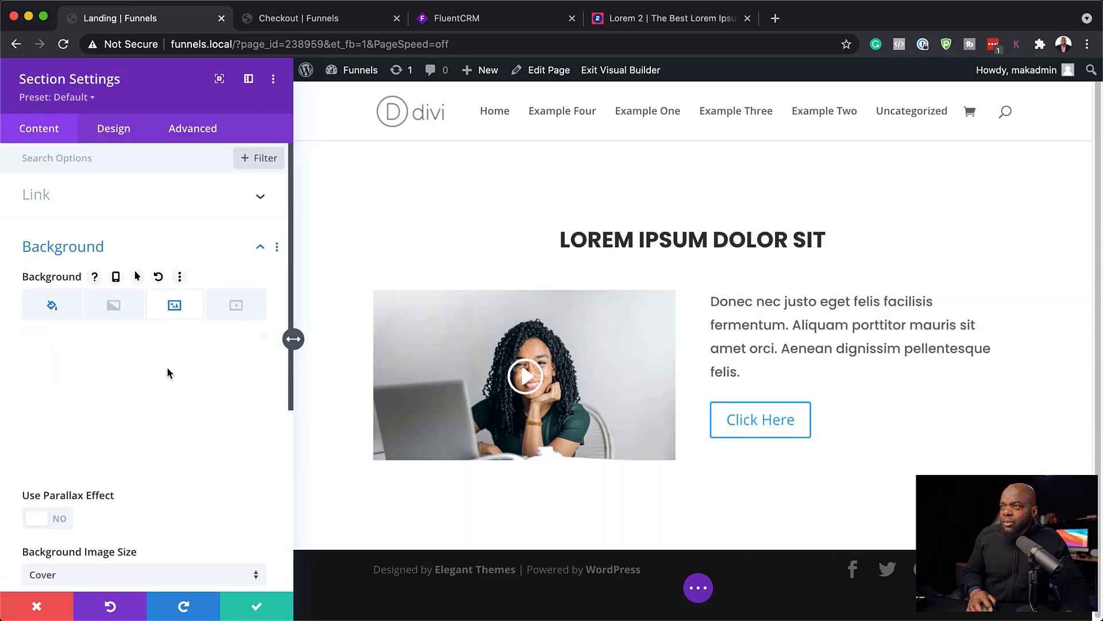
{"action": "left_click", "coordinate": [53, 309]}
{"action": "left_click", "coordinate": [138, 400]}
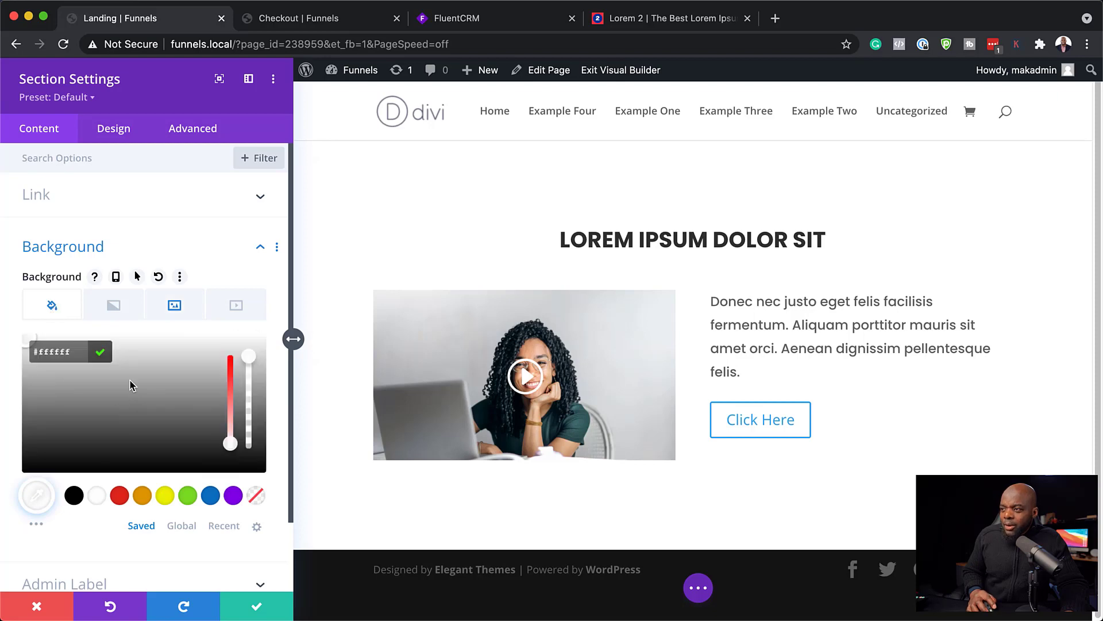
{"action": "left_click_drag", "start_coordinate": [252, 360], "coordinate": [252, 376]}
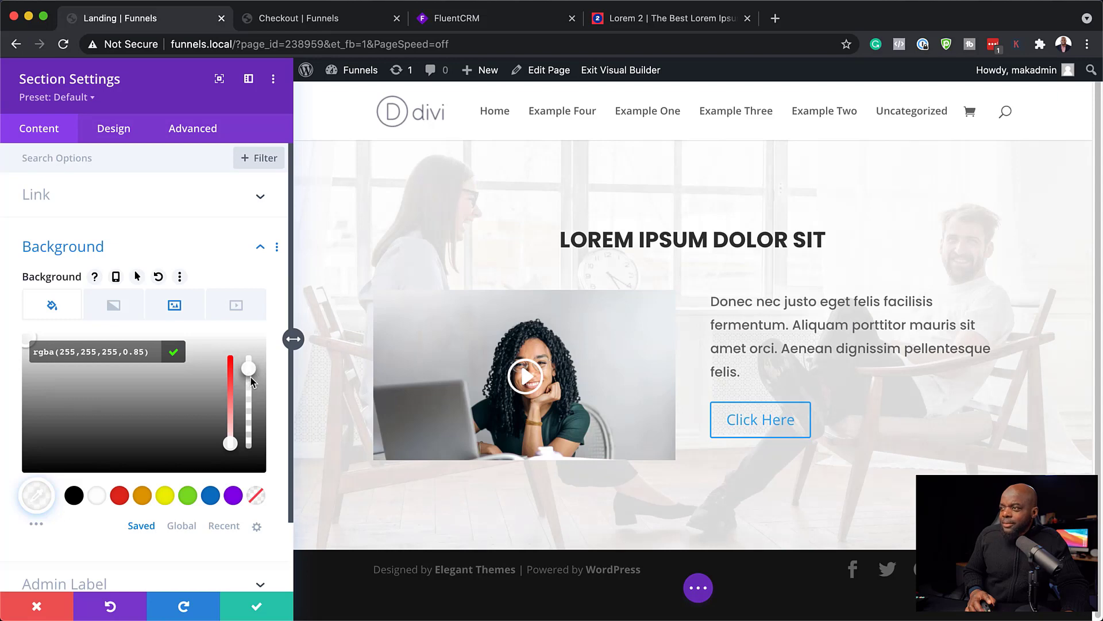
{"action": "left_click", "coordinate": [257, 606]}
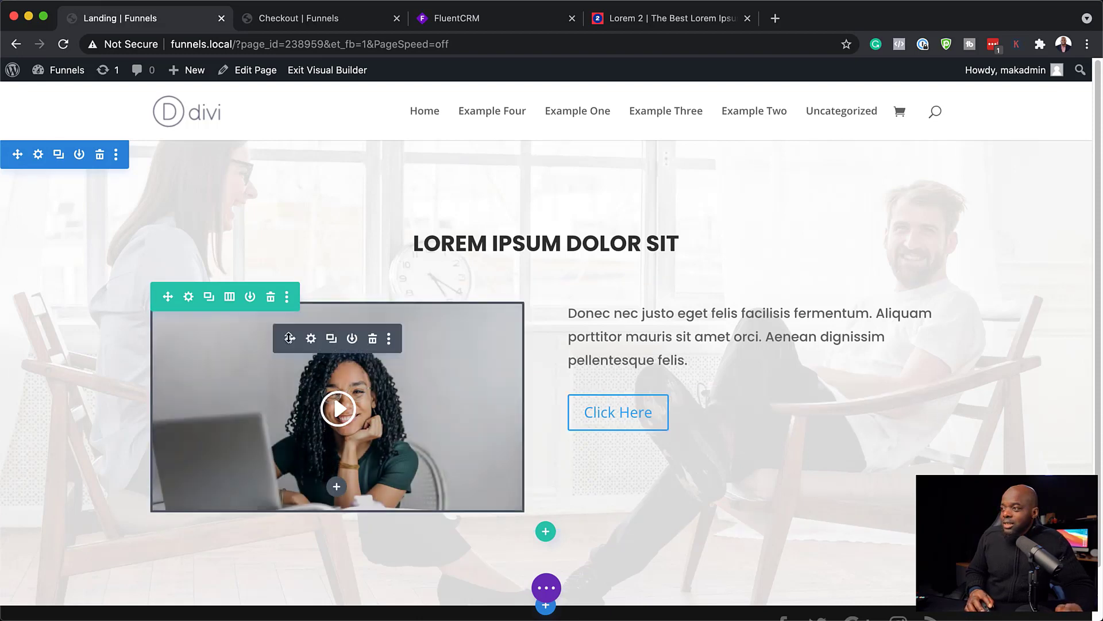
- Add a 4px border on all sides of the woman-at-laptop video module
{"action": "left_click", "coordinate": [311, 339]}
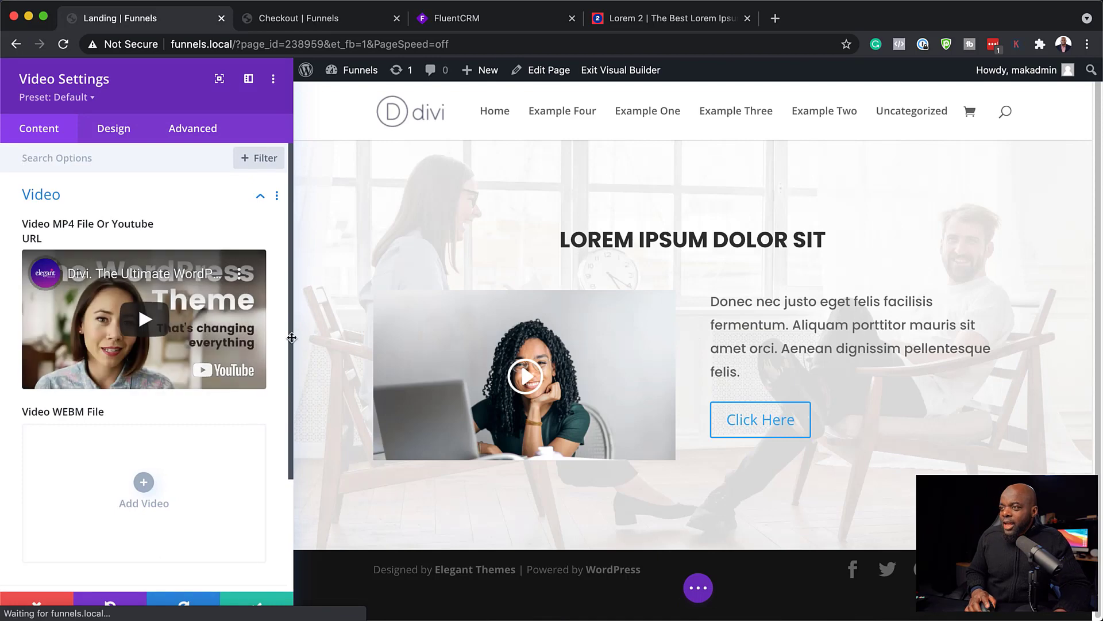
{"action": "left_click", "coordinate": [122, 131]}
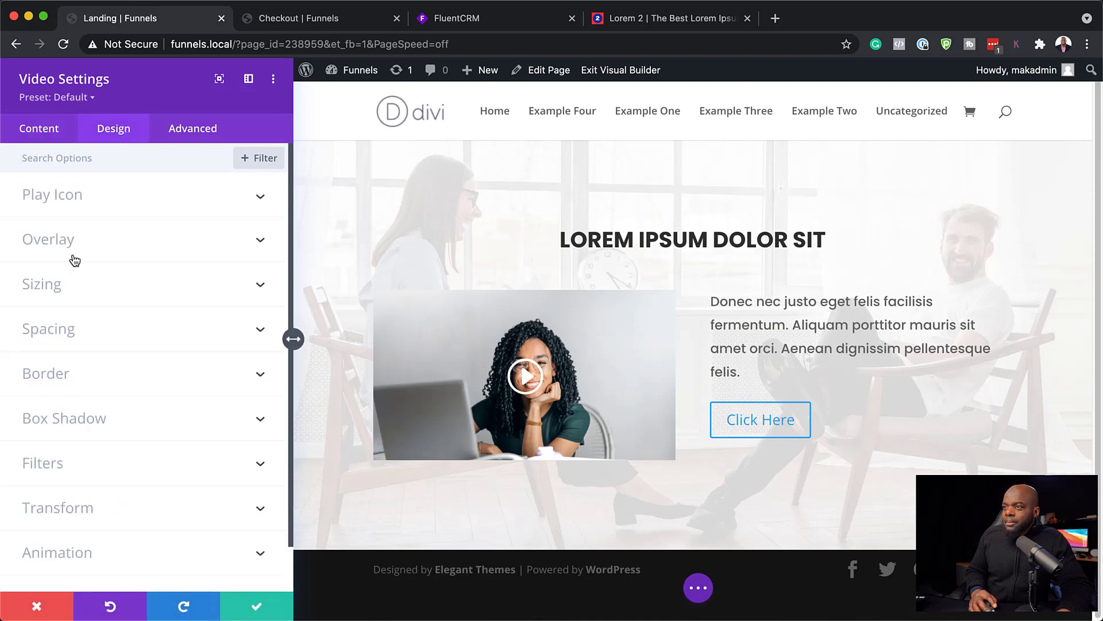
{"action": "left_click", "coordinate": [67, 375]}
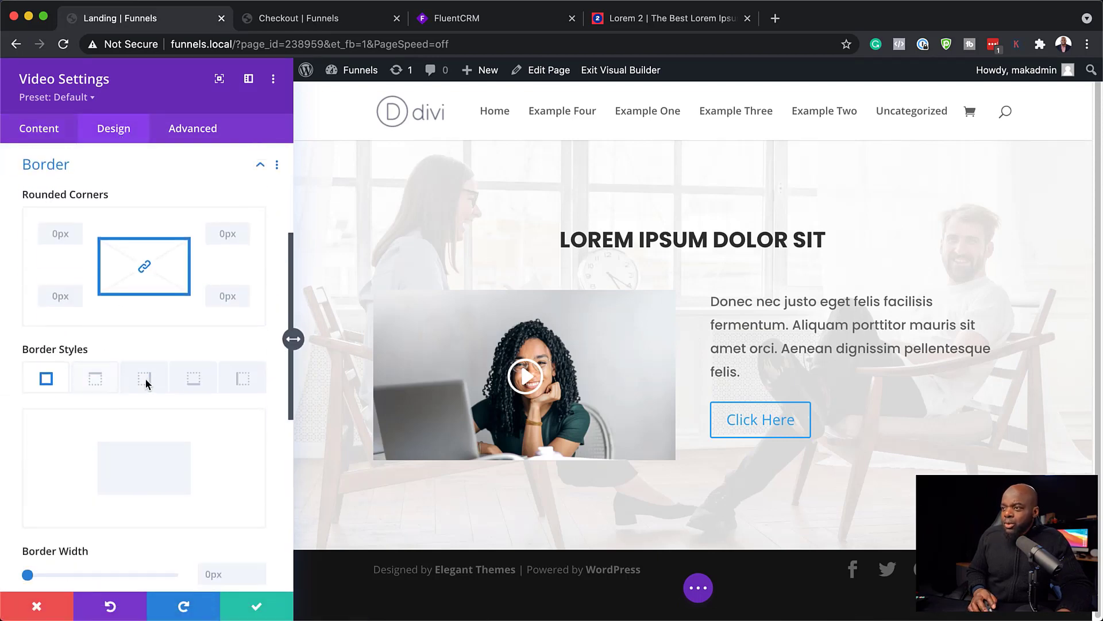
{"action": "scroll", "coordinate": [192, 461], "scroll_direction": "down", "scroll_amount": 1}
{"action": "left_click_drag", "start_coordinate": [29, 552], "coordinate": [40, 554]}
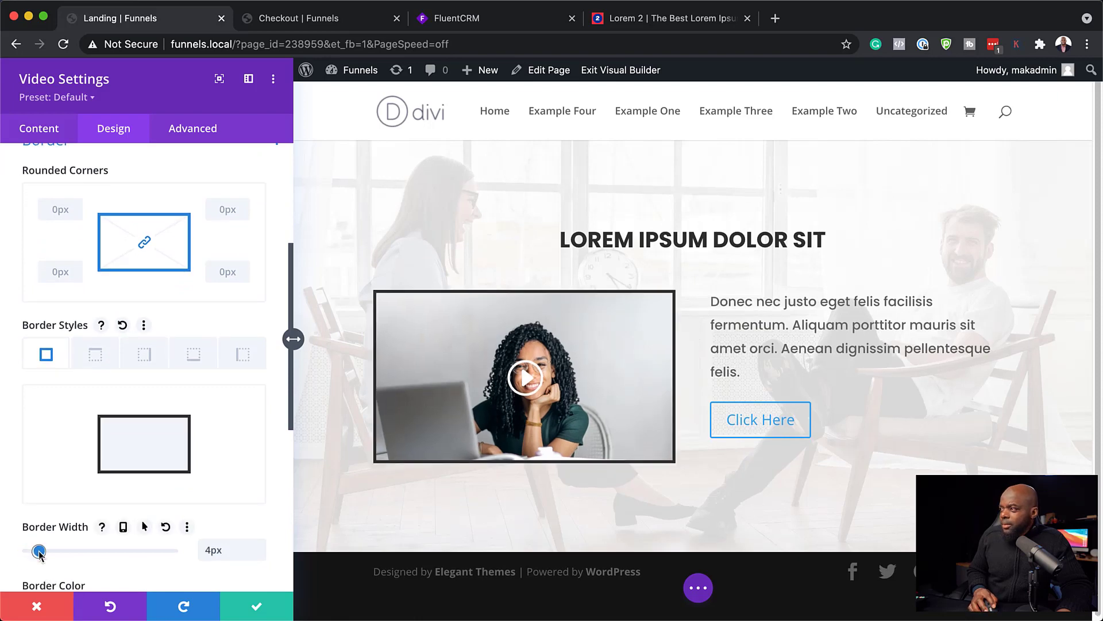
- Set the video's border color to semi-transparent grey rgba(71,71,71,0.69) and save the video settings
{"action": "scroll", "coordinate": [195, 523], "scroll_direction": "down", "scroll_amount": 4}
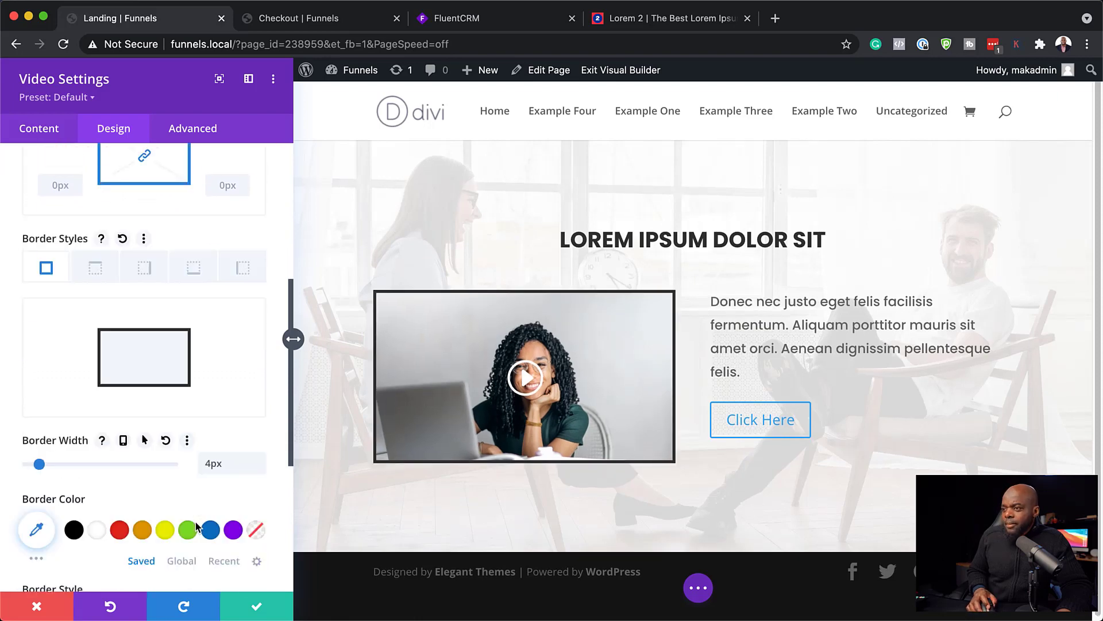
{"action": "left_click", "coordinate": [36, 526]}
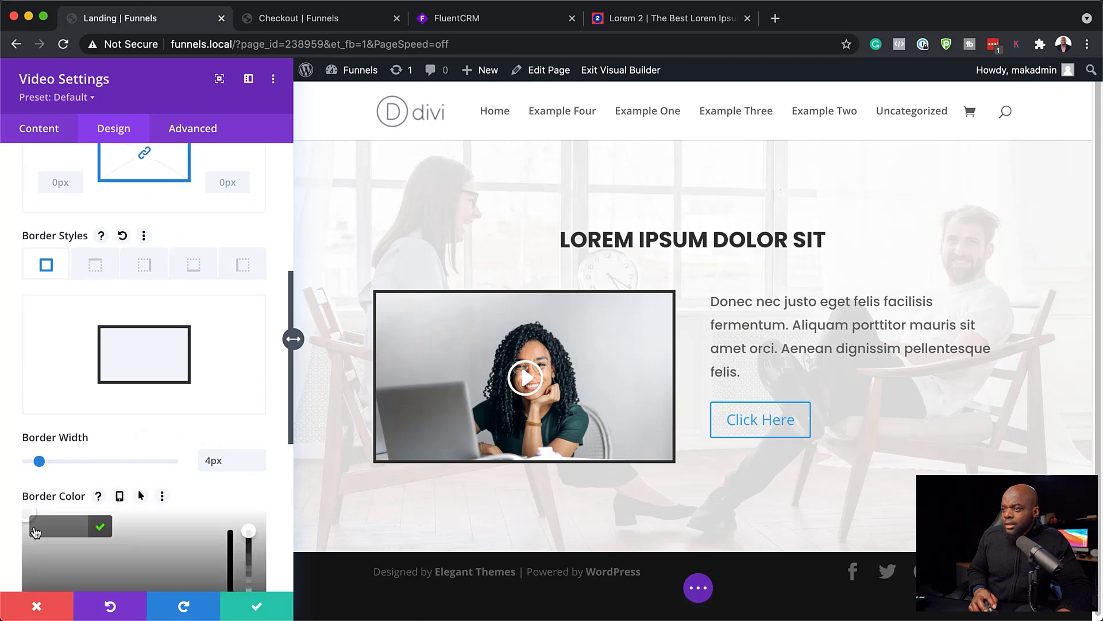
{"action": "scroll", "coordinate": [262, 454], "scroll_direction": "down", "scroll_amount": 5}
{"action": "mouse_move", "coordinate": [248, 417]}
{"action": "left_mouse_down"}
{"action": "mouse_move", "coordinate": [248, 454]}
{"action": "mouse_move", "coordinate": [248, 433]}
{"action": "left_mouse_up"}
{"action": "left_click", "coordinate": [43, 467]}
{"action": "left_click_drag", "start_coordinate": [21, 456], "coordinate": [5, 487]}
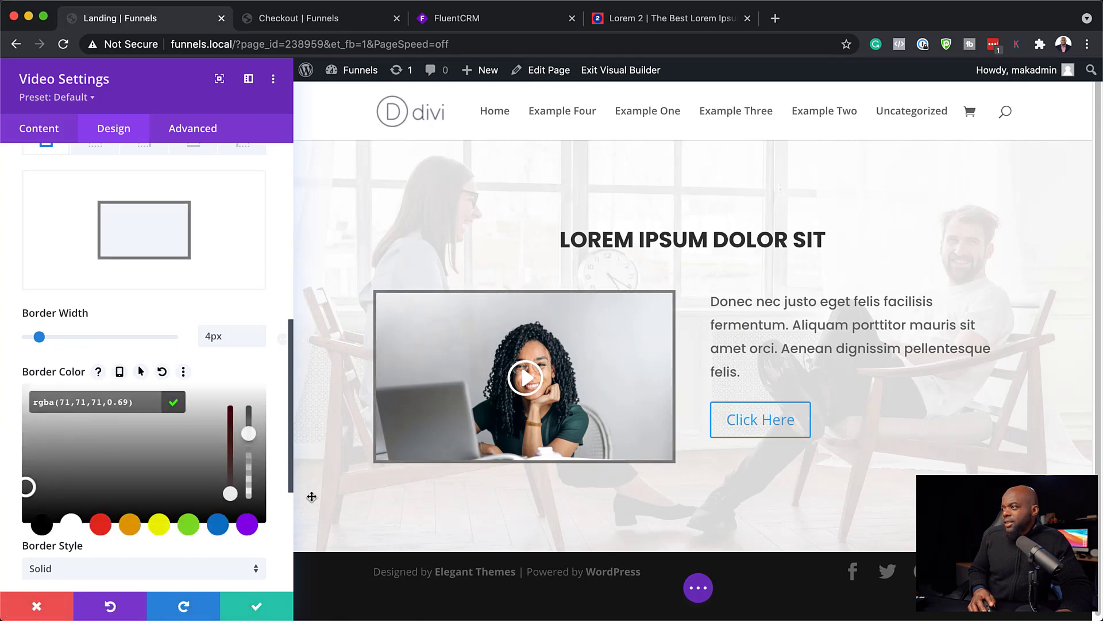
{"action": "left_click", "coordinate": [256, 609]}
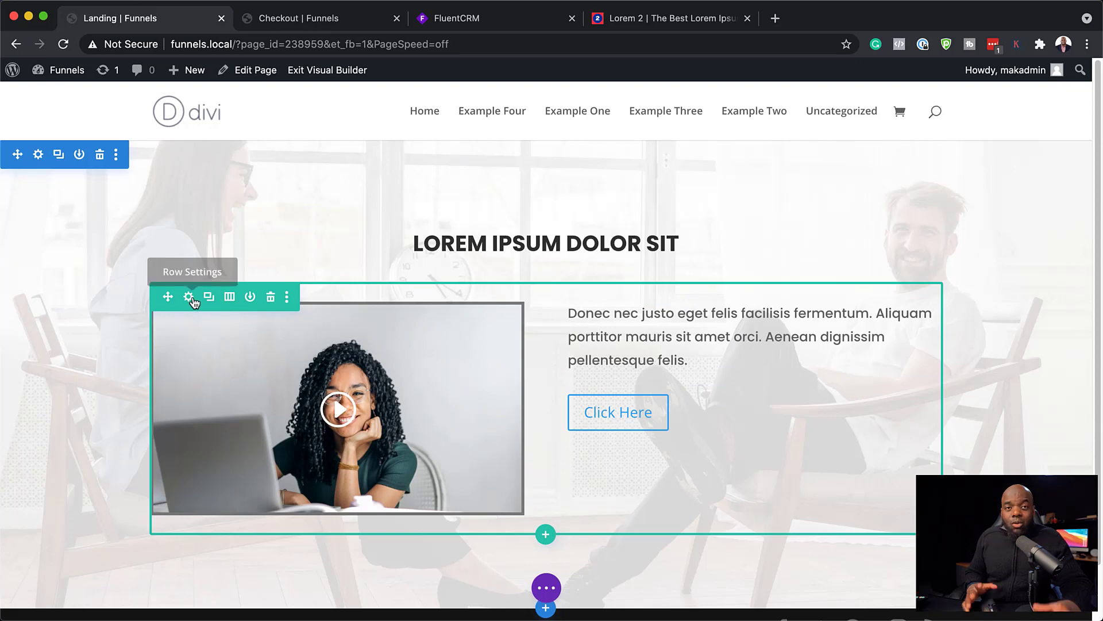
- Set the width of the row holding the video and text to 64% and save the row settings
{"action": "left_click", "coordinate": [190, 297]}
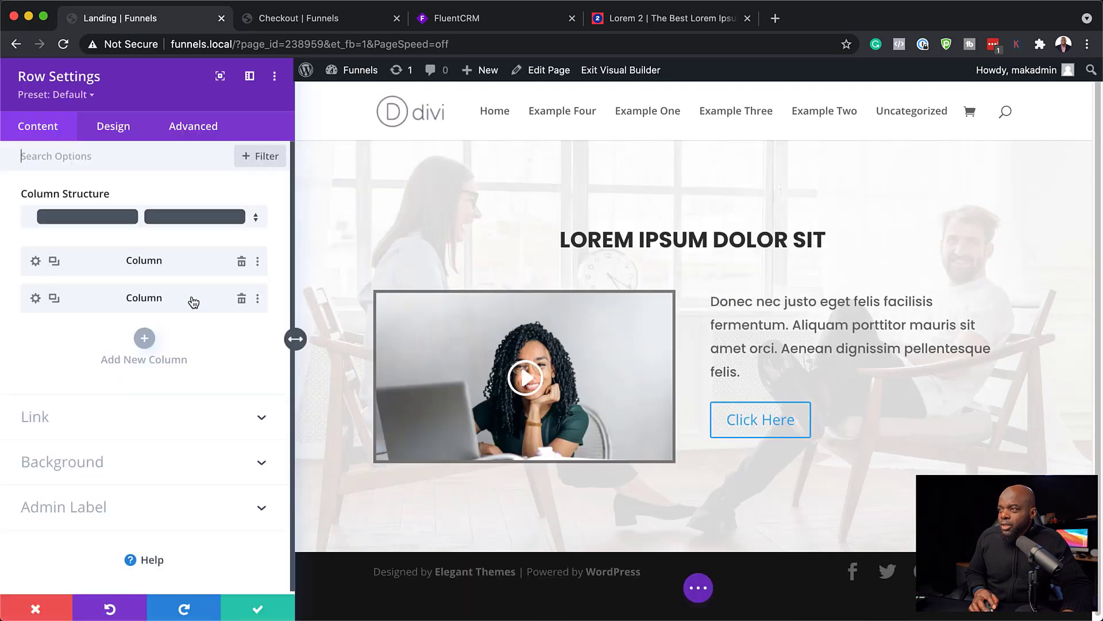
{"action": "left_click", "coordinate": [125, 138]}
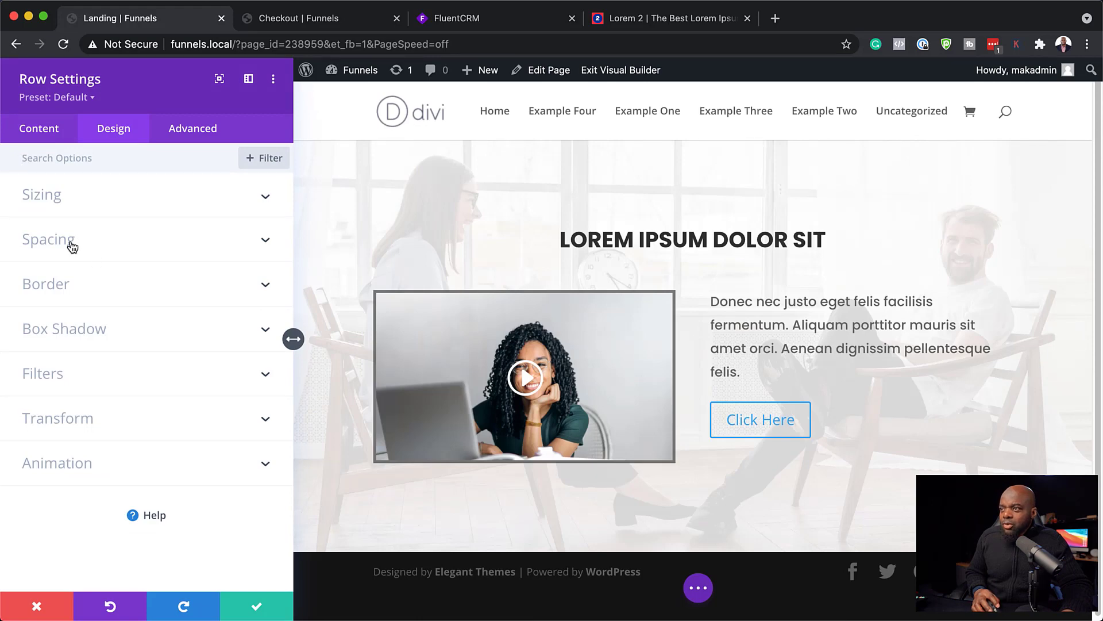
{"action": "left_click", "coordinate": [58, 204]}
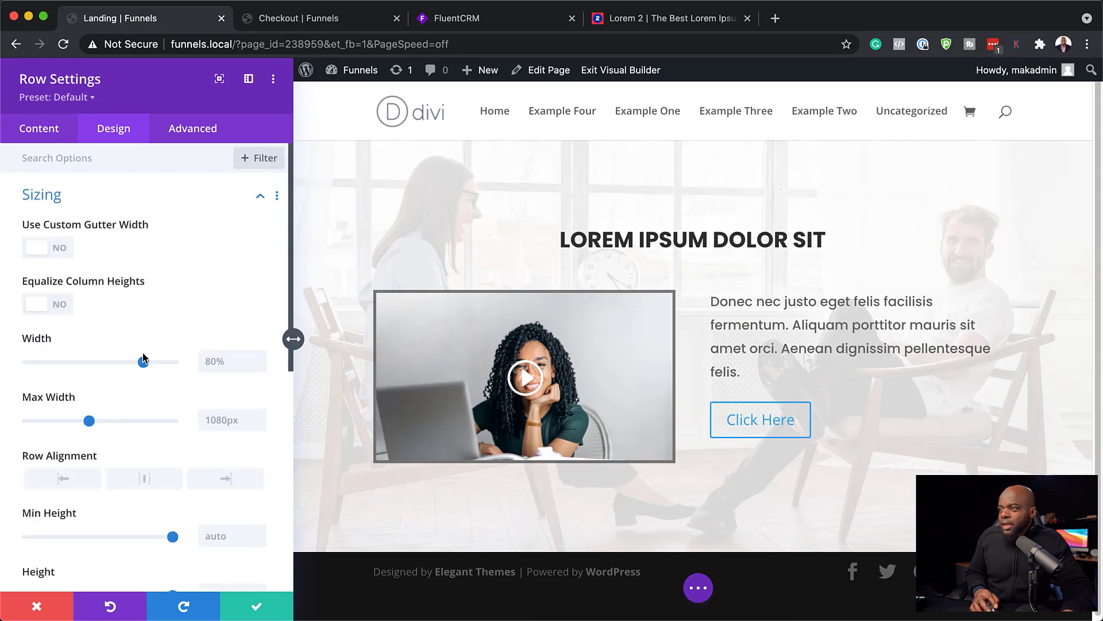
{"action": "left_click_drag", "start_coordinate": [144, 366], "coordinate": [121, 366]}
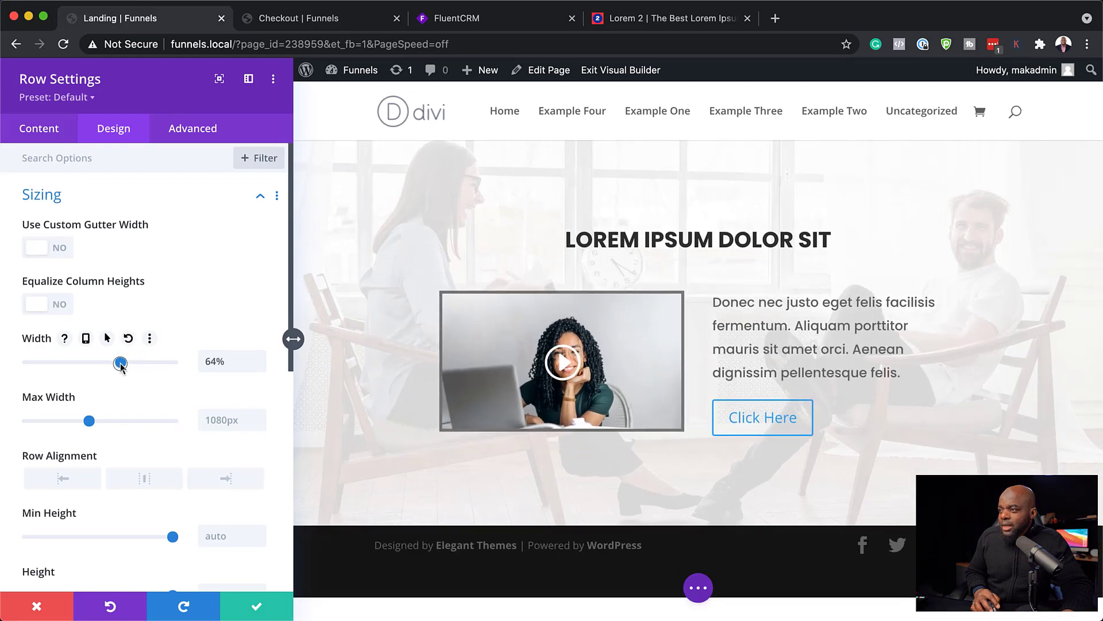
{"action": "left_click", "coordinate": [257, 608]}
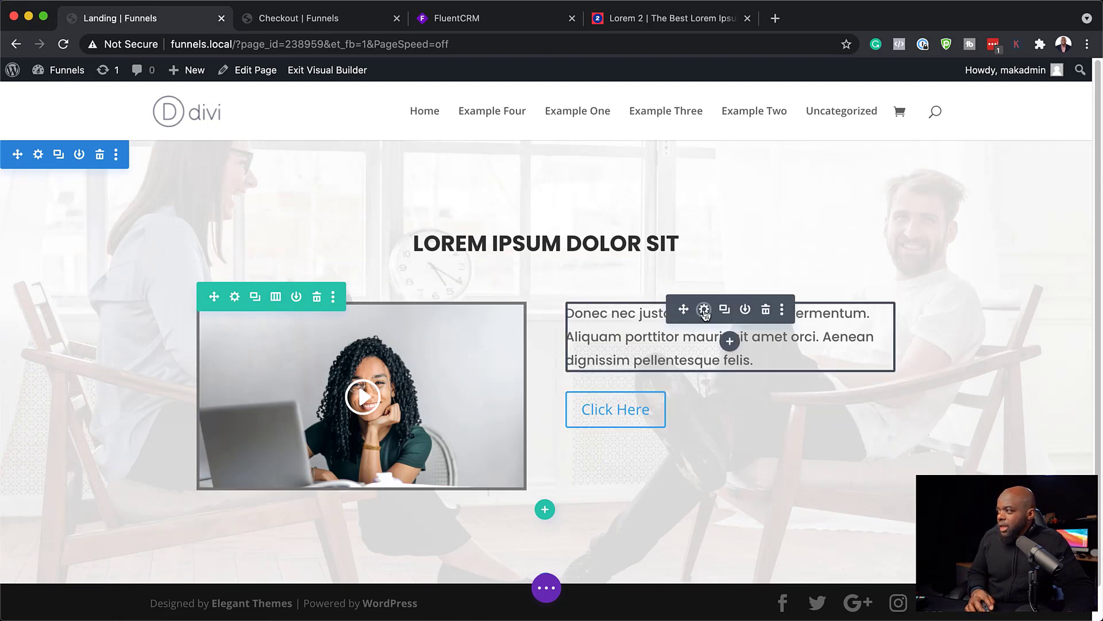
- Darken the paragraph's text color to #333333 and save the text settings
{"action": "left_click", "coordinate": [704, 311]}
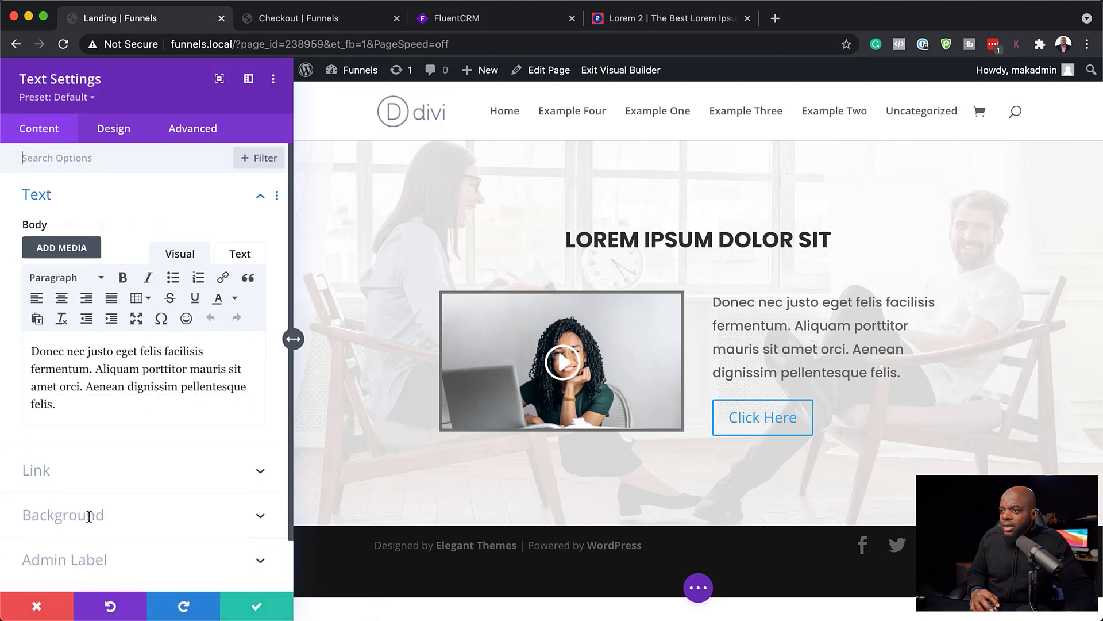
{"action": "left_click", "coordinate": [123, 132]}
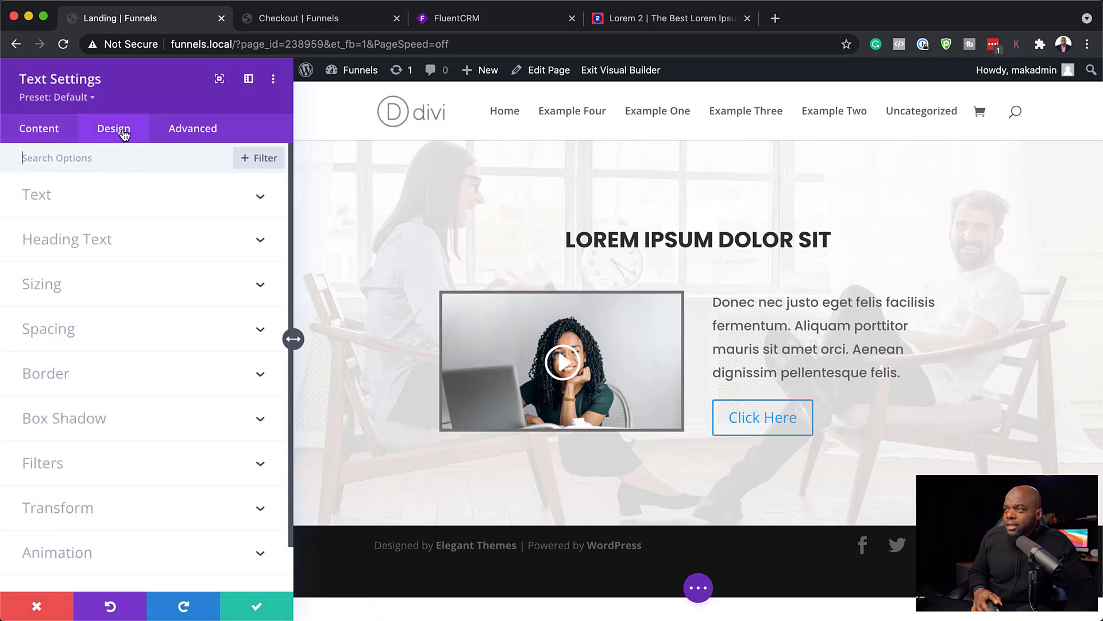
{"action": "left_click", "coordinate": [53, 201]}
{"action": "left_click", "coordinate": [38, 427]}
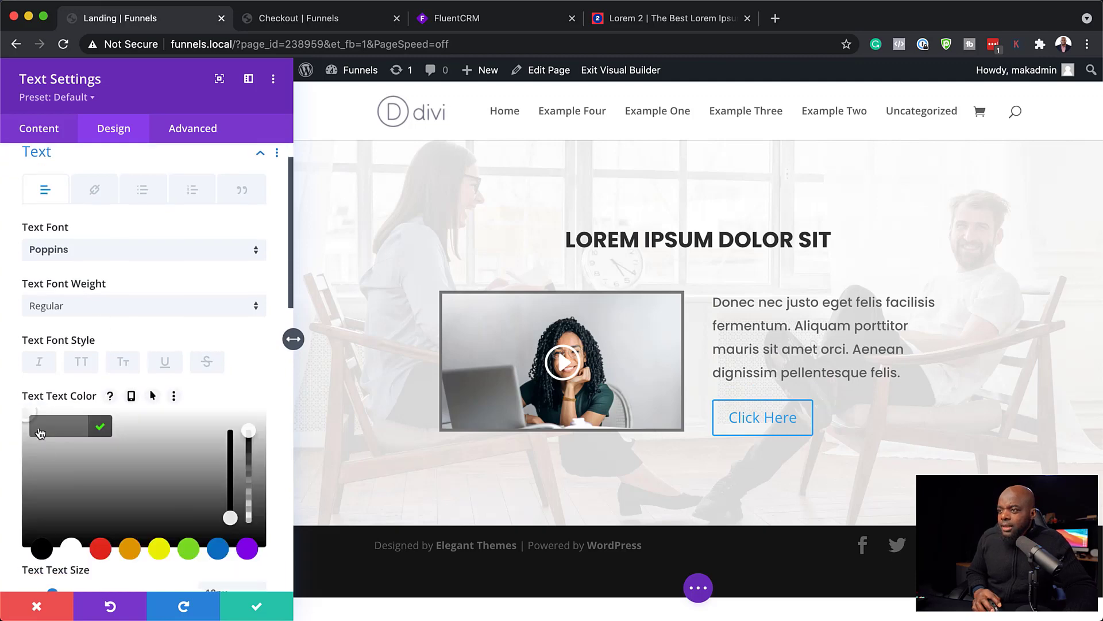
{"action": "left_click_drag", "start_coordinate": [38, 491], "coordinate": [20, 520]}
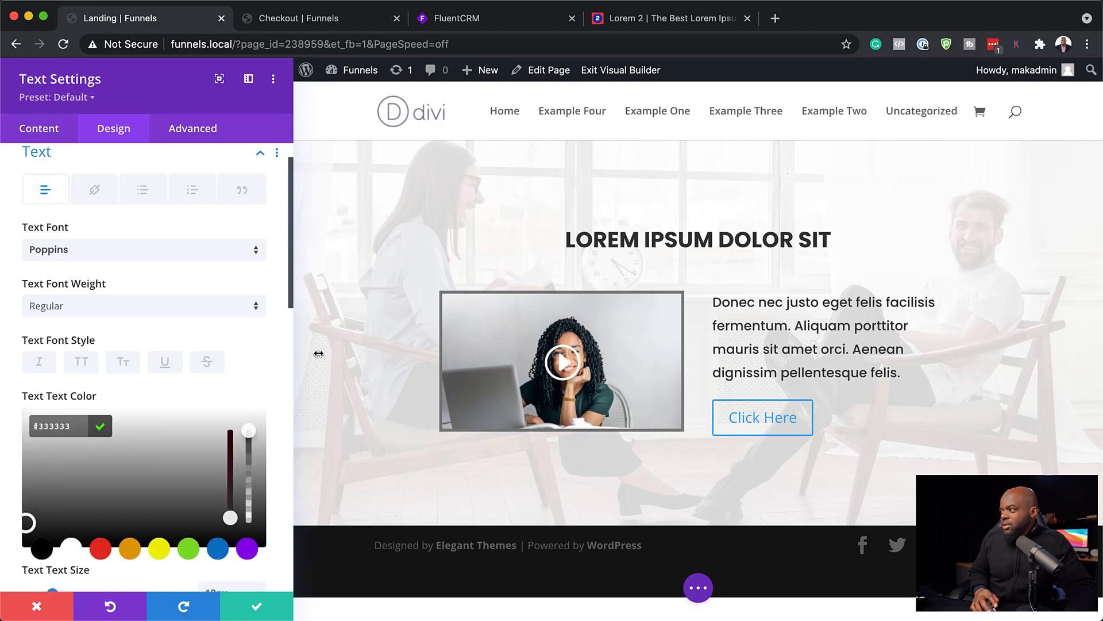
{"action": "left_click", "coordinate": [257, 610]}
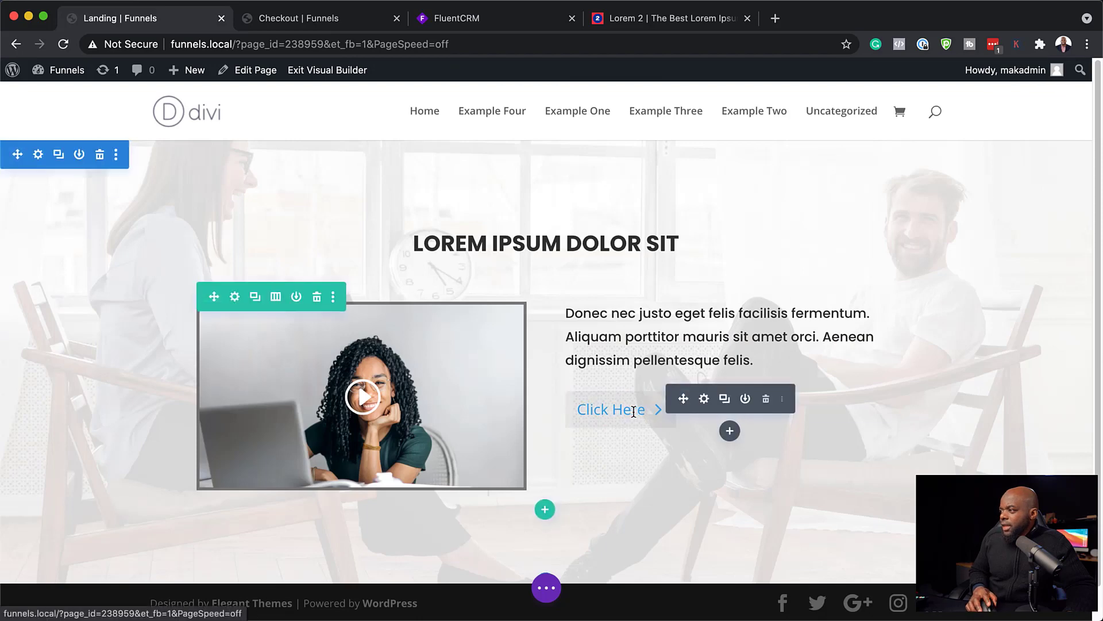
- Change the label of the button below the paragraph to NEXT STEP
{"action": "left_click", "coordinate": [704, 399]}
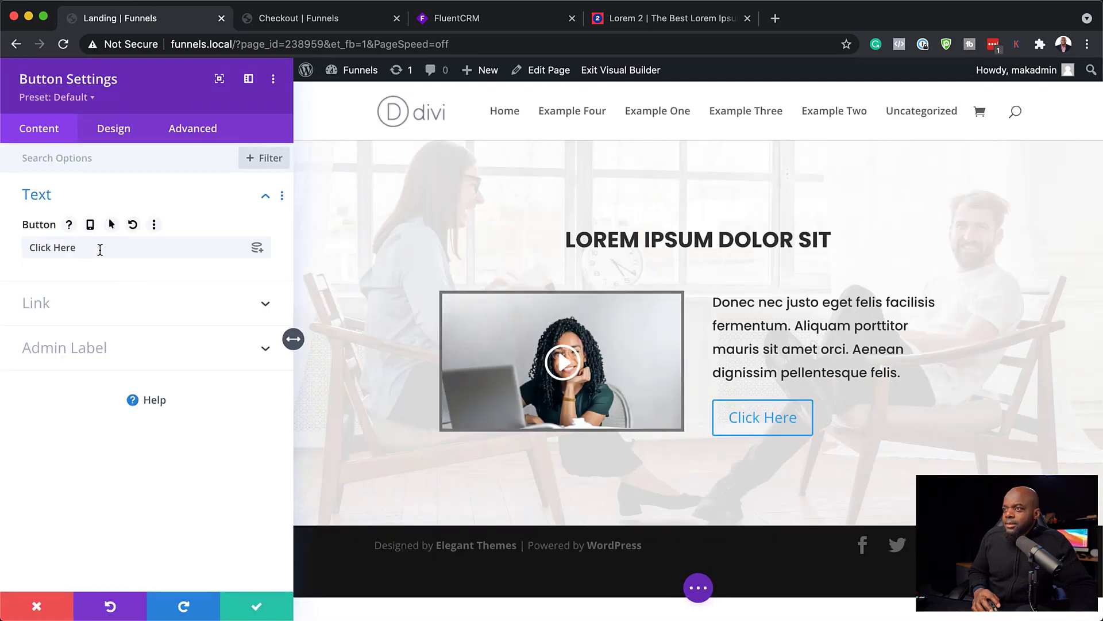
{"action": "triple_click", "coordinate": [100, 249]}
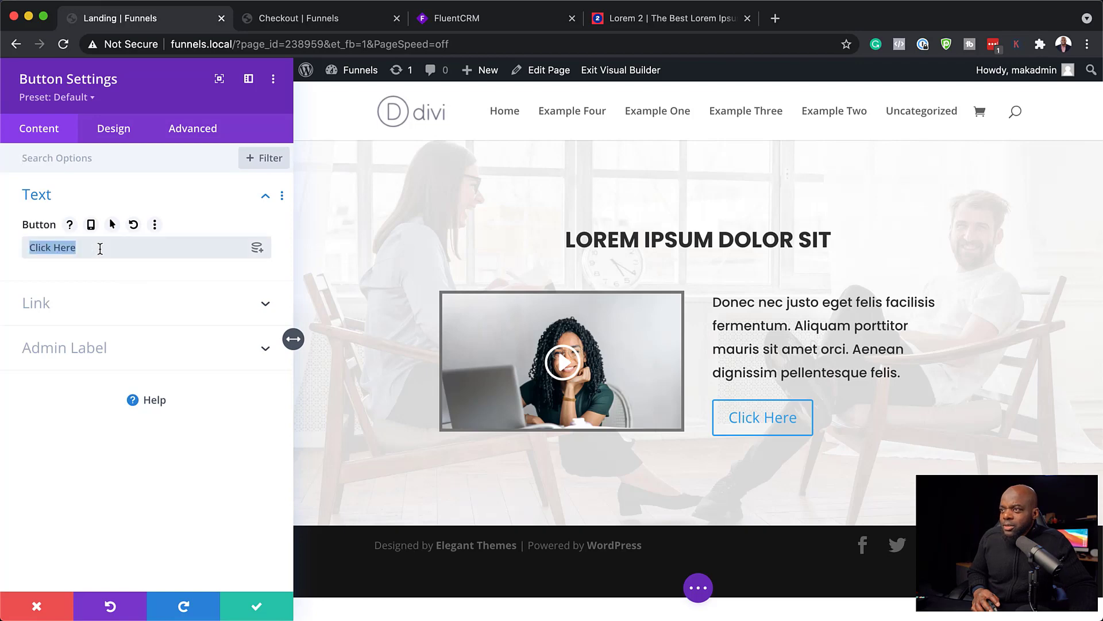
{"action": "type", "text": "NEXT STEP"}
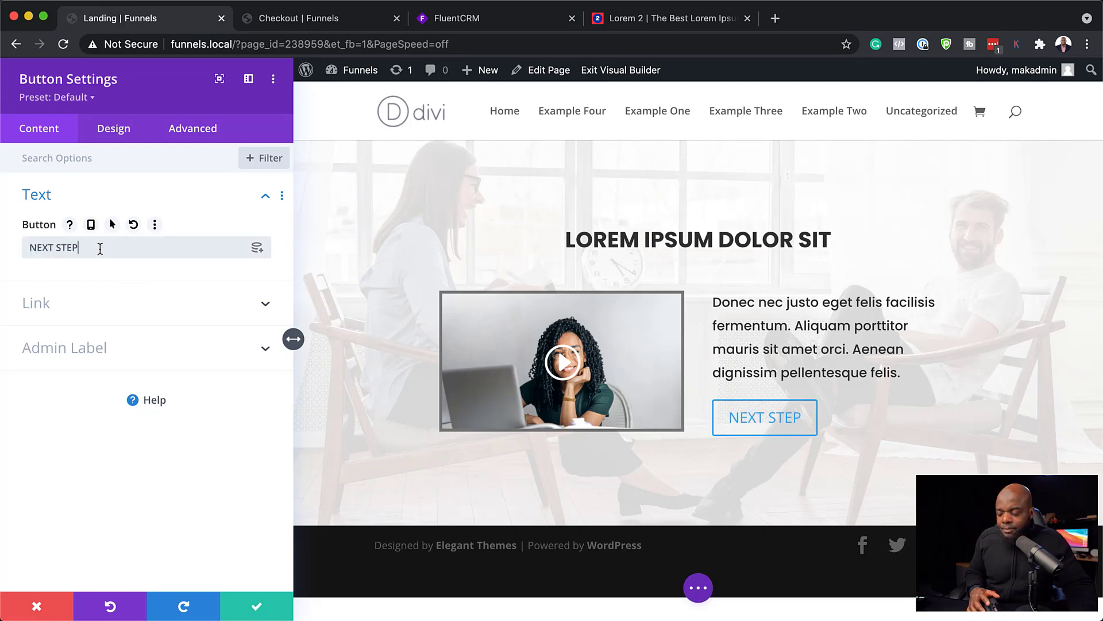
- Enable custom styles for the button, with an orange #e09900 background and black text
{"action": "left_click", "coordinate": [115, 136]}
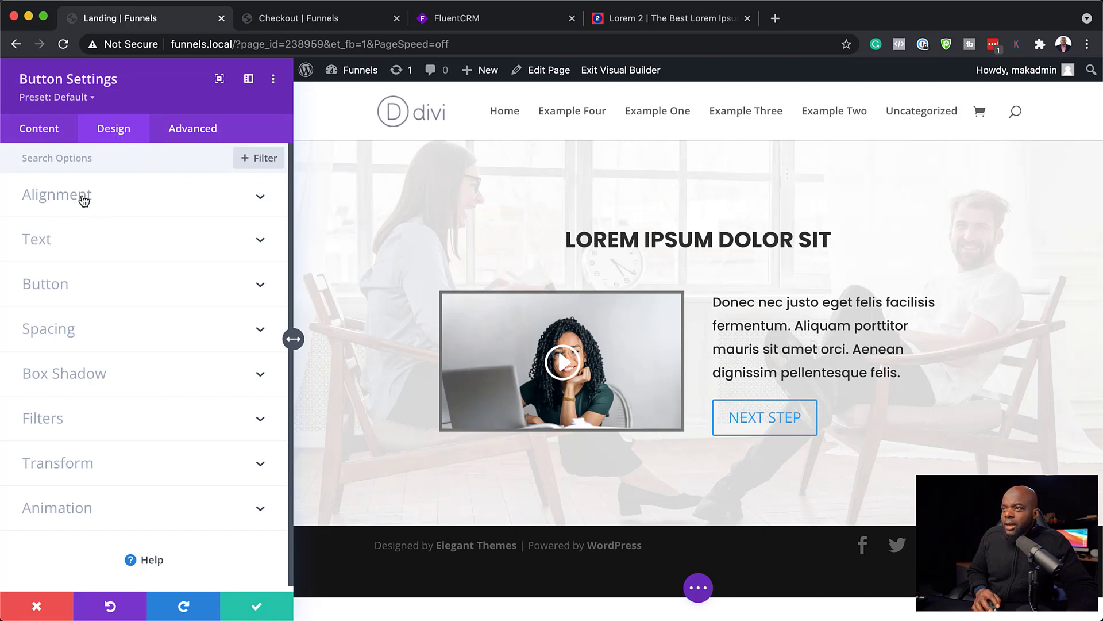
{"action": "left_click", "coordinate": [65, 285]}
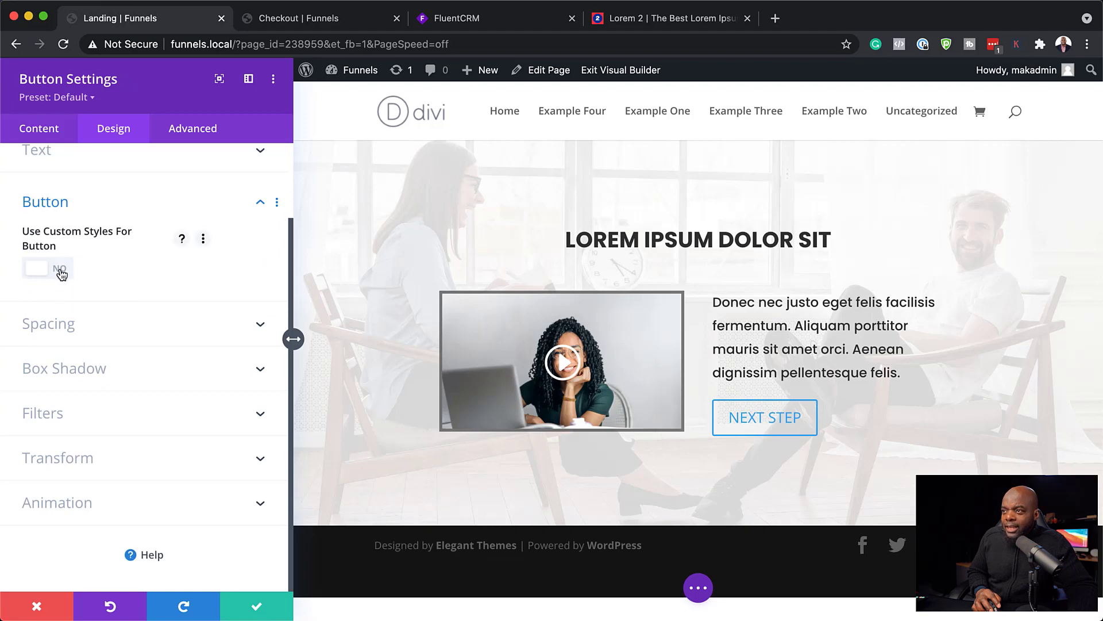
{"action": "left_click", "coordinate": [61, 274]}
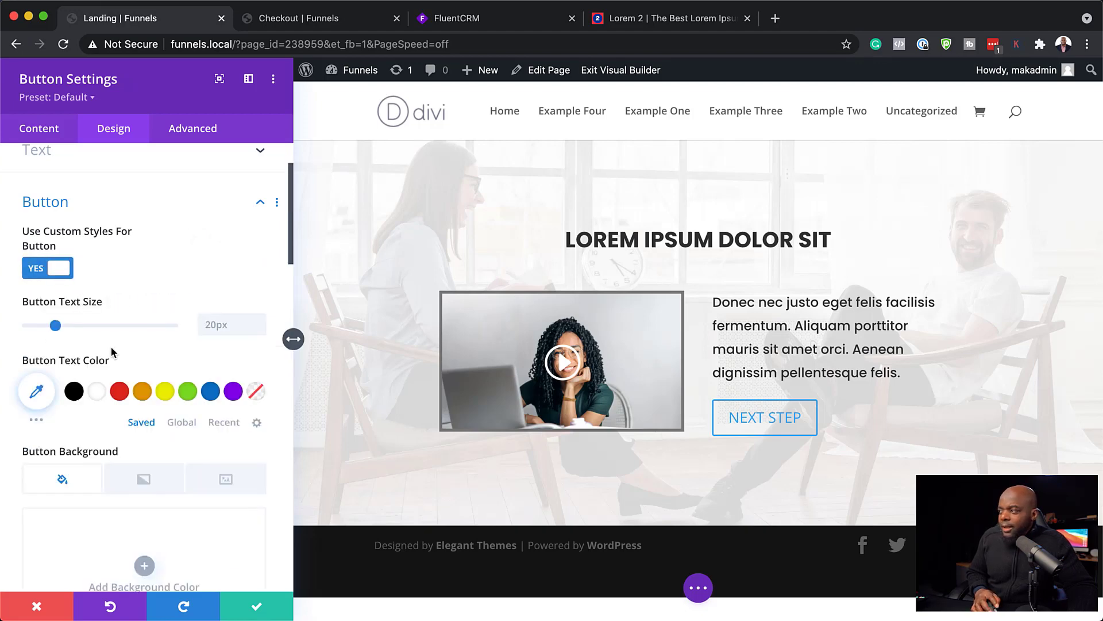
{"action": "scroll", "coordinate": [102, 411], "scroll_direction": "down", "scroll_amount": 3}
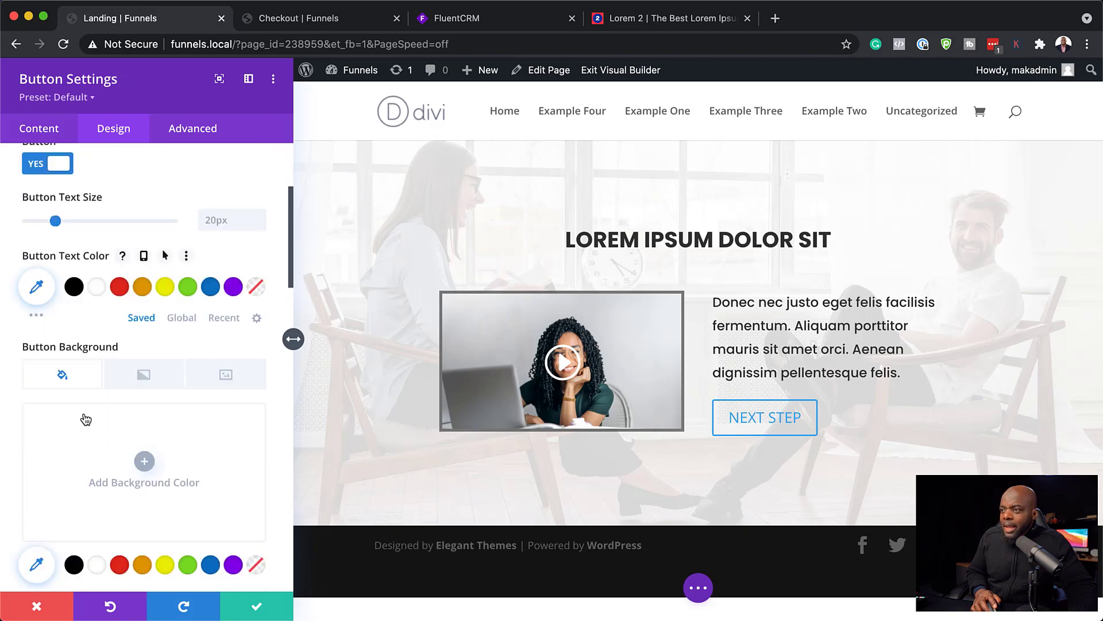
{"action": "left_click", "coordinate": [151, 509]}
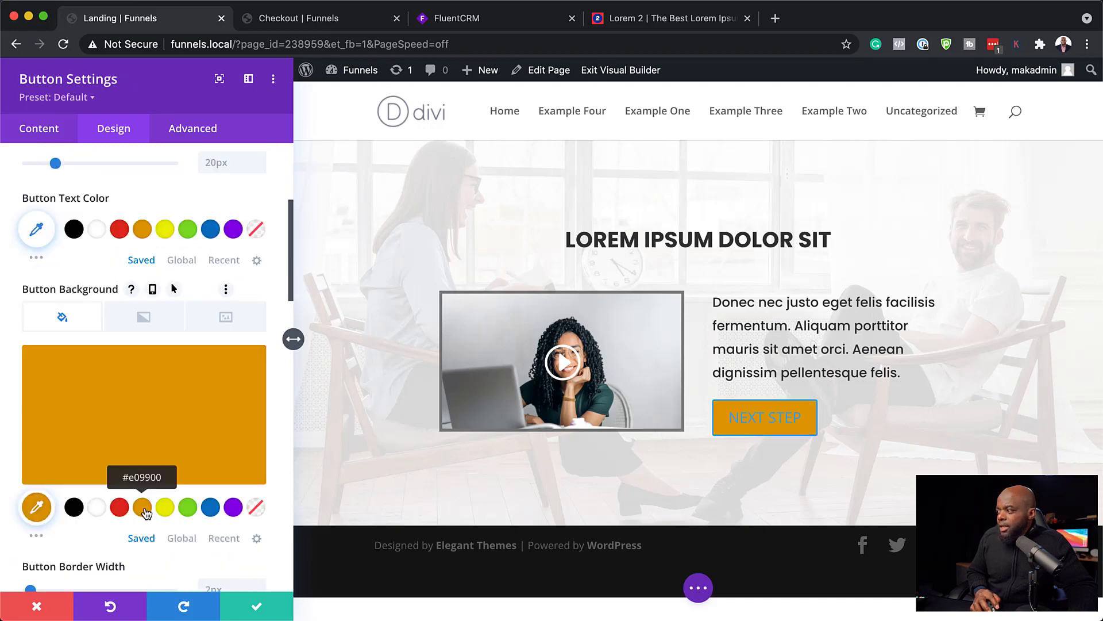
{"action": "scroll", "coordinate": [118, 401], "scroll_direction": "up", "scroll_amount": 1}
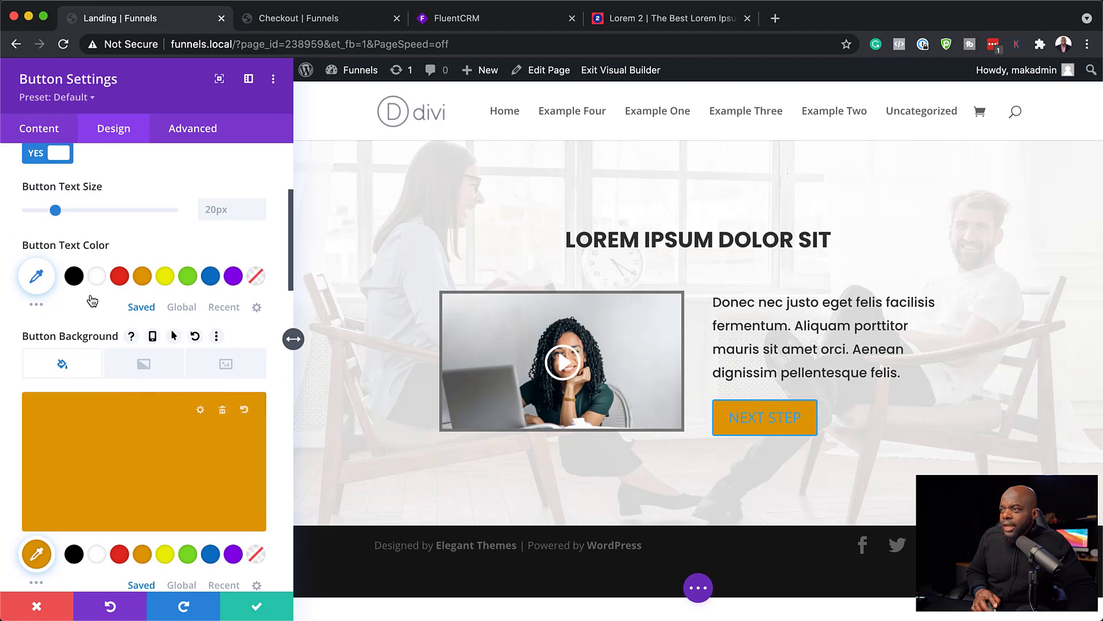
{"action": "left_click", "coordinate": [74, 276]}
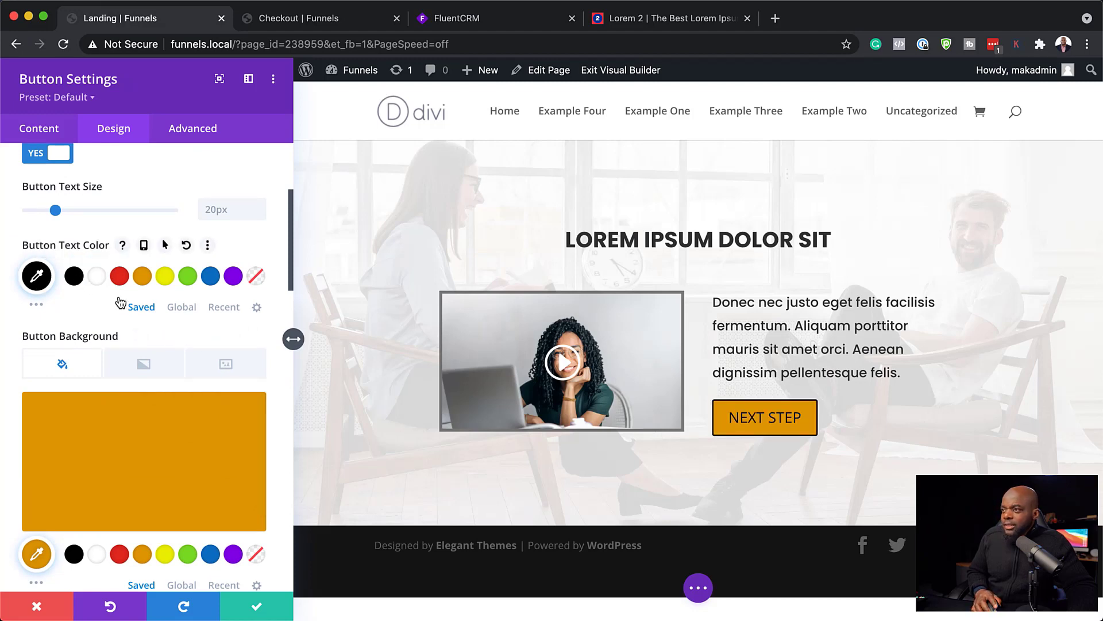
- Set the button's border color to the same orange as its background
{"action": "scroll", "coordinate": [166, 349], "scroll_direction": "down", "scroll_amount": 4}
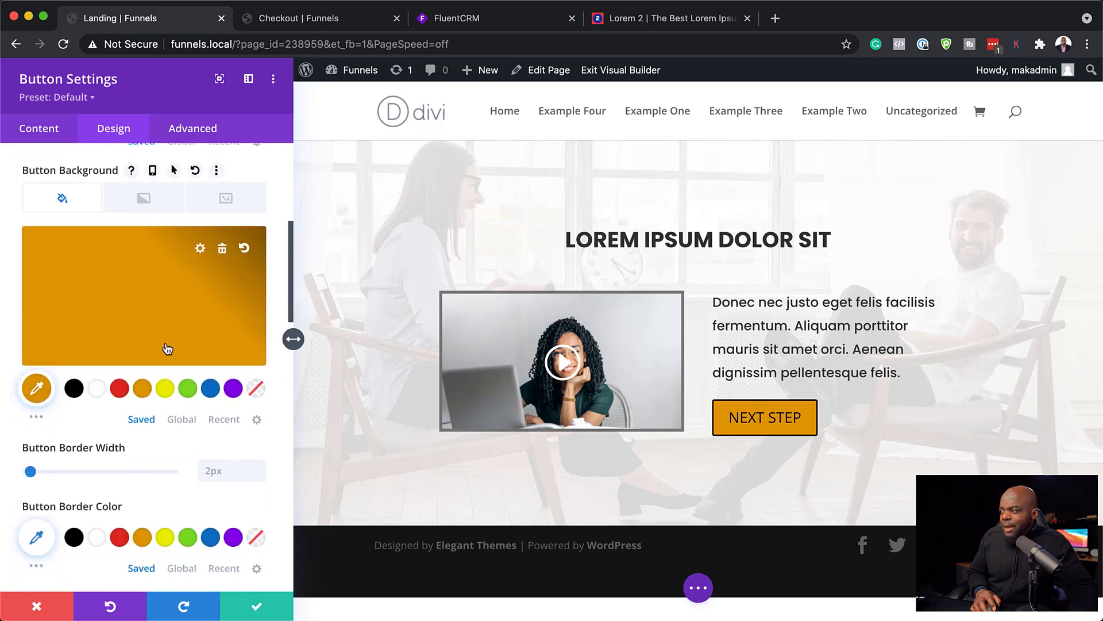
{"action": "scroll", "coordinate": [164, 465], "scroll_direction": "down", "scroll_amount": 1}
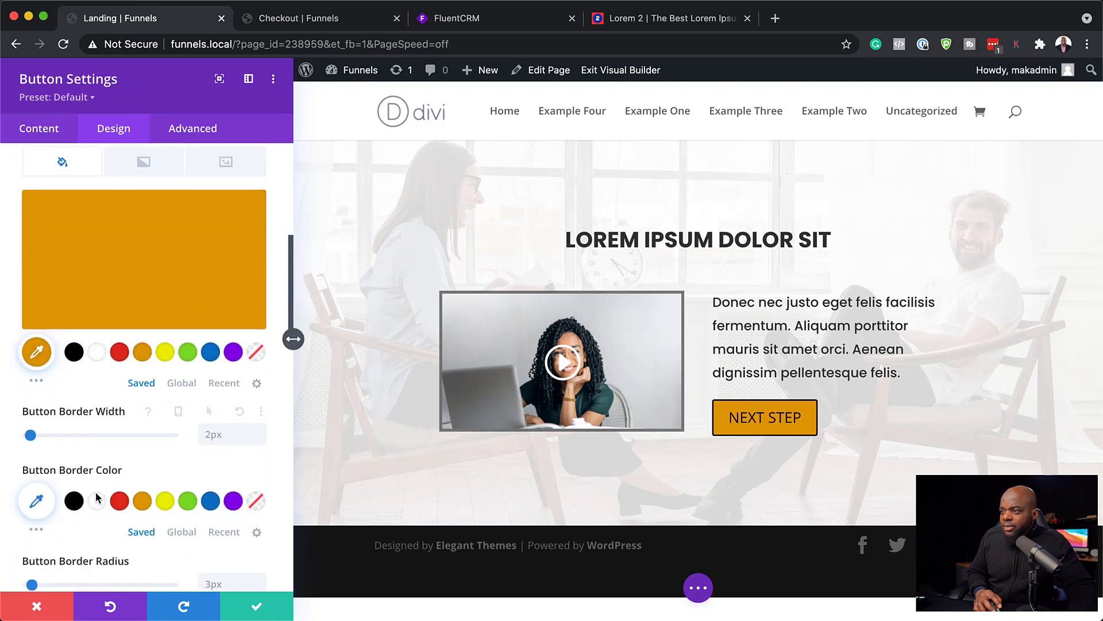
{"action": "left_click", "coordinate": [75, 503]}
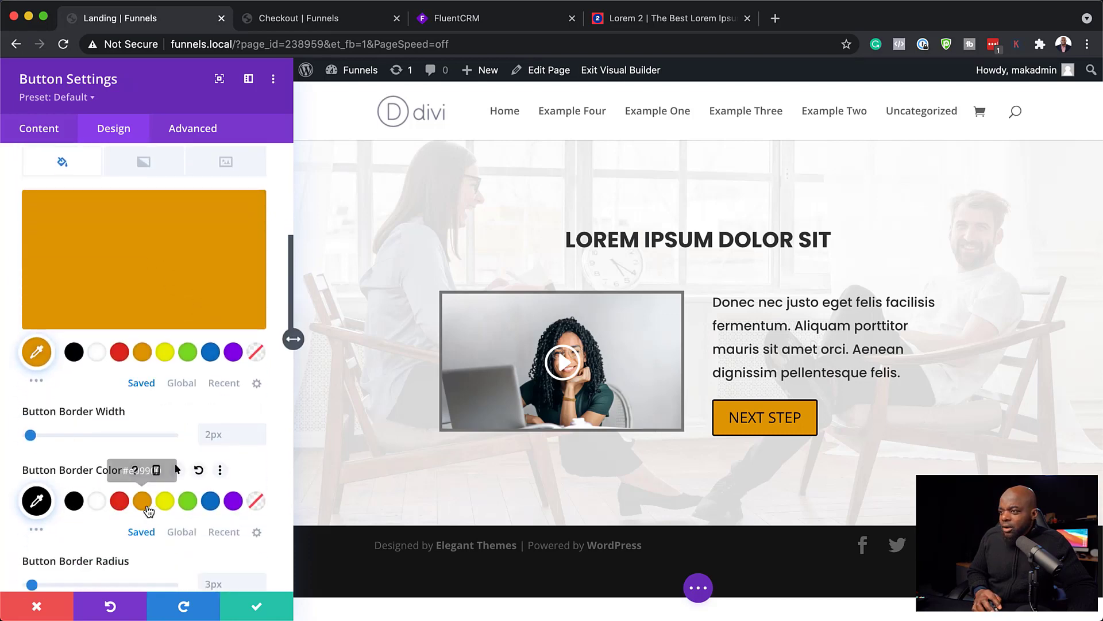
{"action": "left_click", "coordinate": [145, 506]}
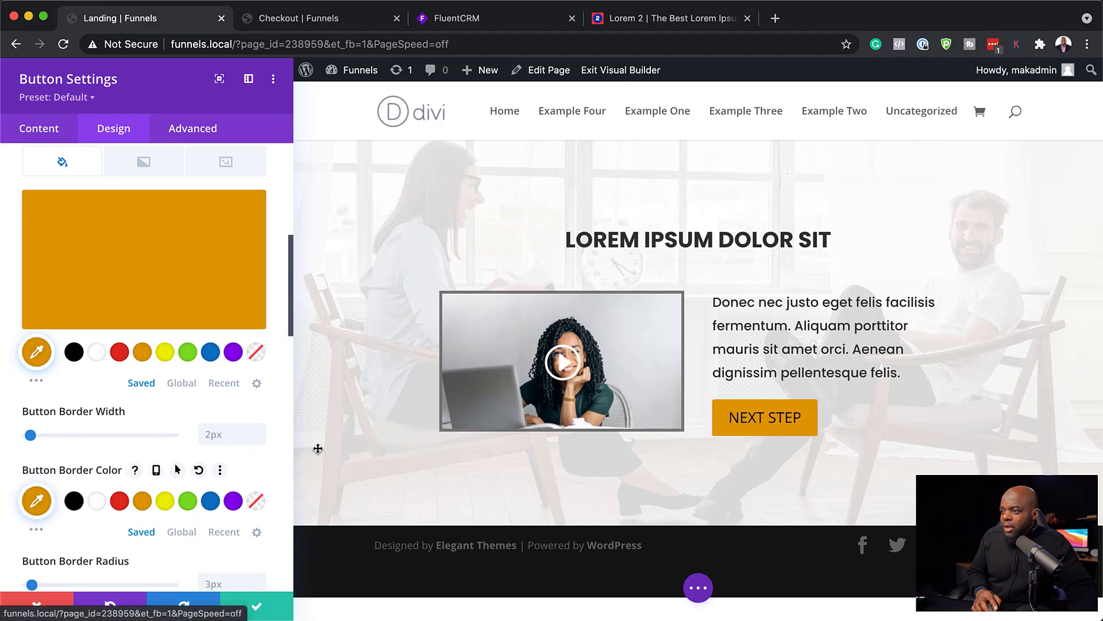
- Set the button's font to Poppins
{"action": "scroll", "coordinate": [250, 474], "scroll_direction": "down", "scroll_amount": 1}
{"action": "scroll", "coordinate": [250, 474], "scroll_direction": "down", "scroll_amount": 3}
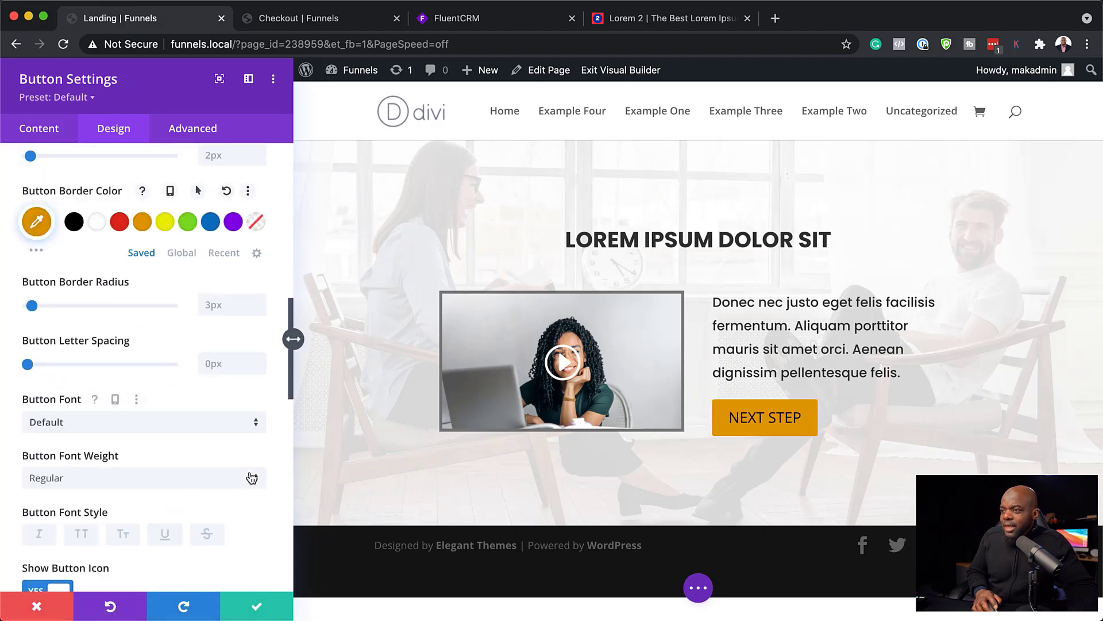
{"action": "left_click", "coordinate": [170, 429]}
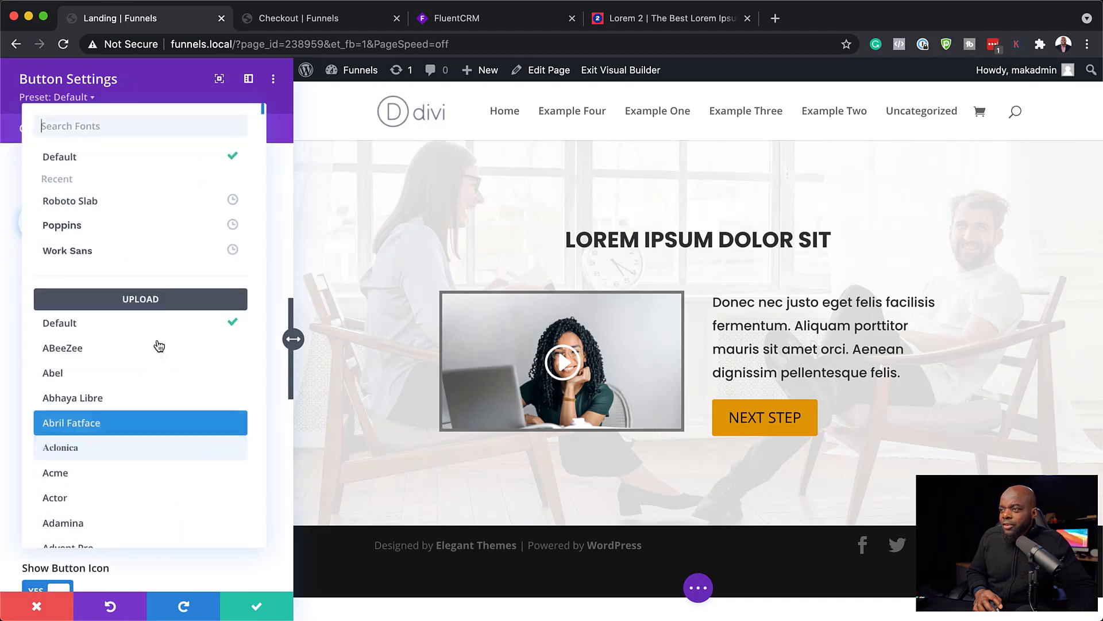
{"action": "left_click", "coordinate": [129, 232]}
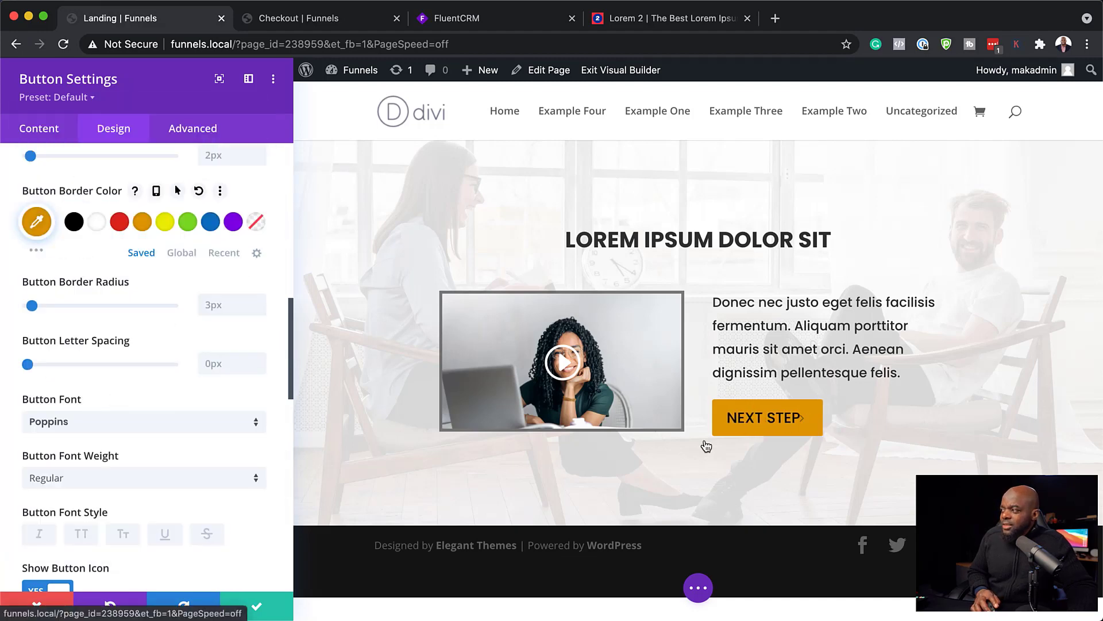
- Set the hero section's background image position to Top Center
{"action": "scroll", "coordinate": [199, 481], "scroll_direction": "down", "scroll_amount": 5}
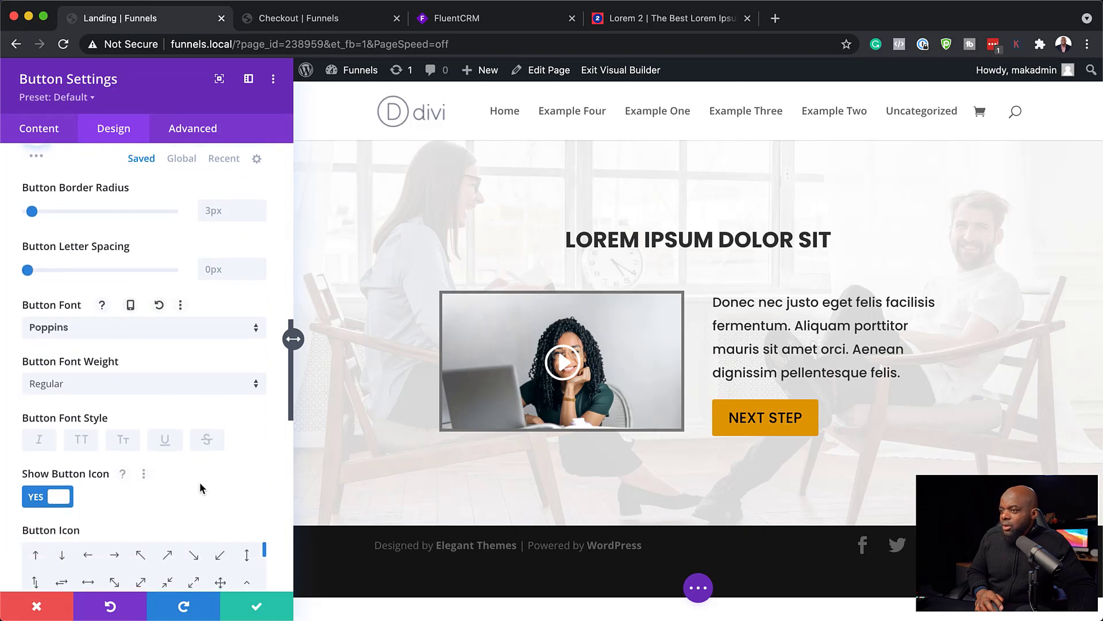
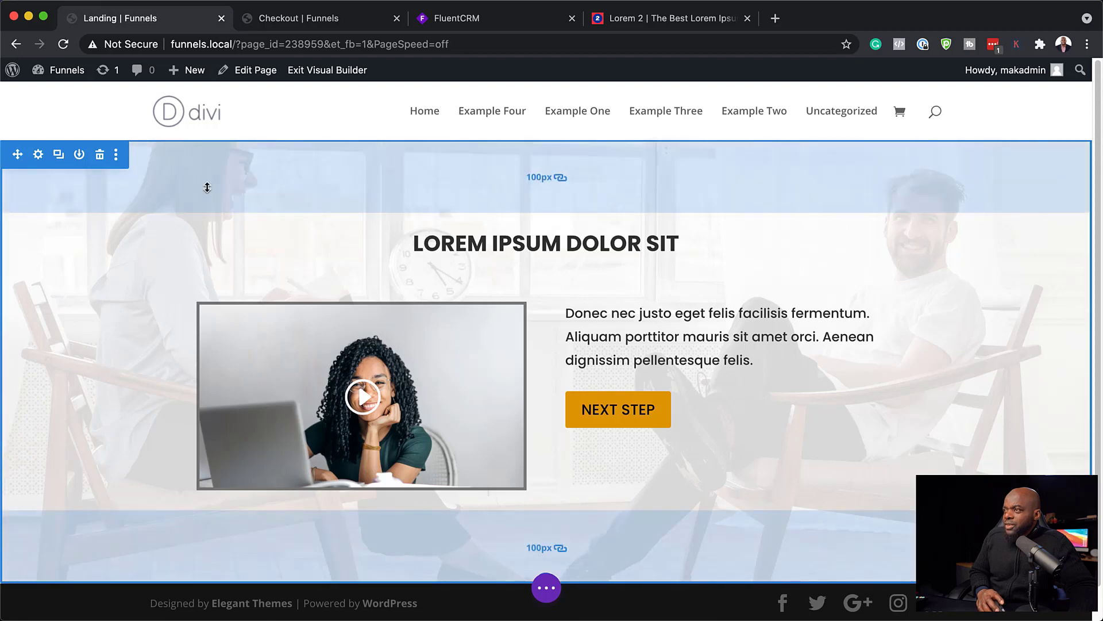
{"action": "left_click", "coordinate": [39, 155]}
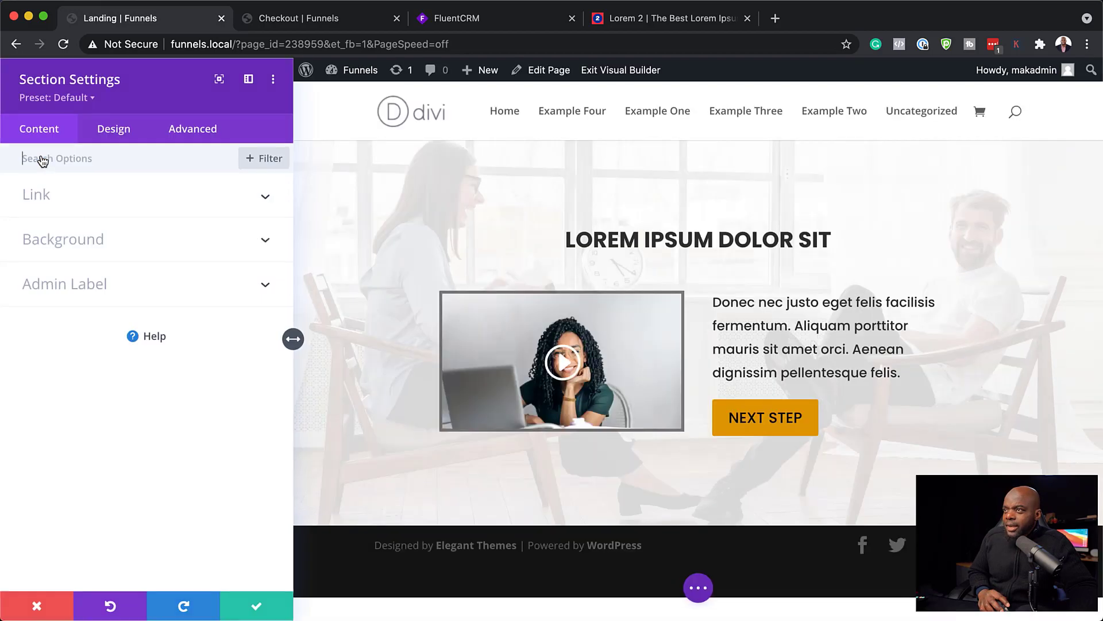
{"action": "left_click", "coordinate": [82, 245]}
{"action": "left_click", "coordinate": [181, 225]}
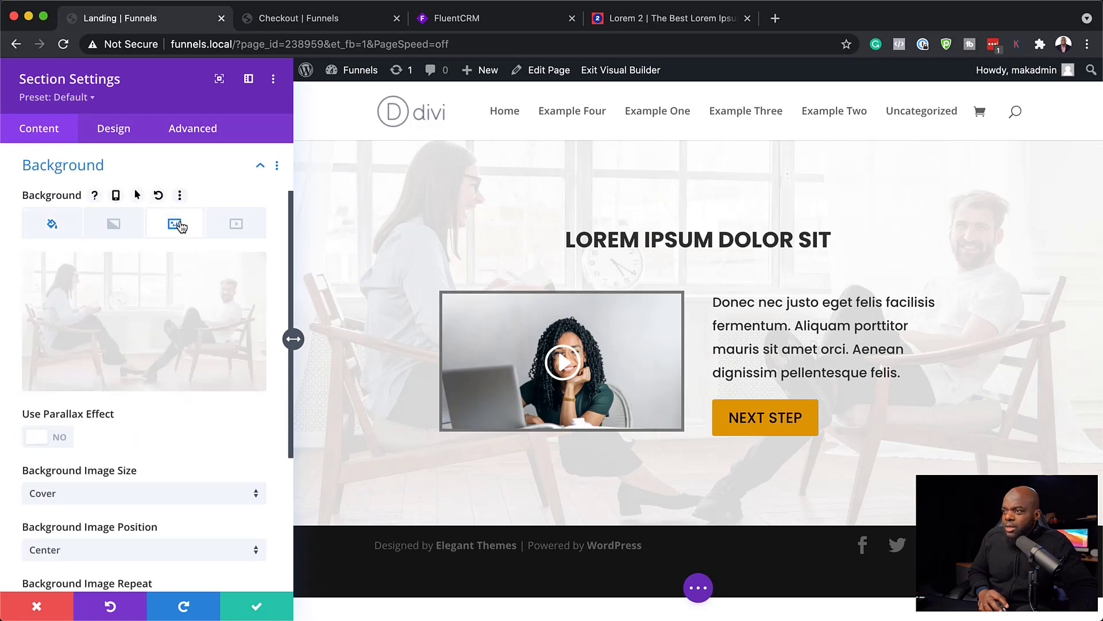
{"action": "scroll", "coordinate": [183, 460], "scroll_direction": "down", "scroll_amount": 1}
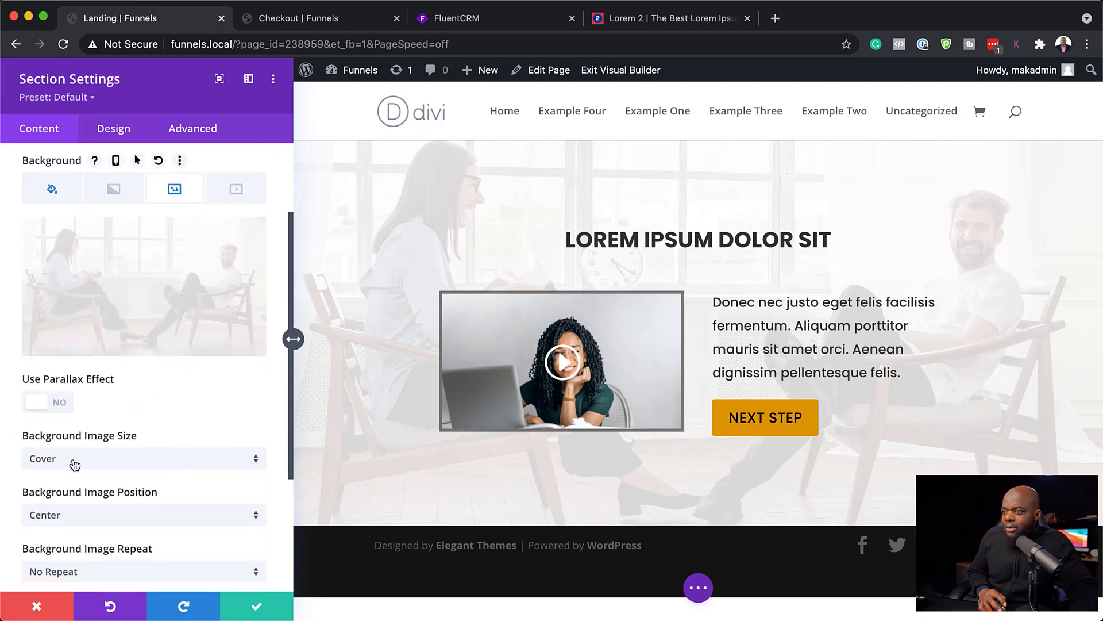
{"action": "scroll", "coordinate": [157, 471], "scroll_direction": "down", "scroll_amount": 2}
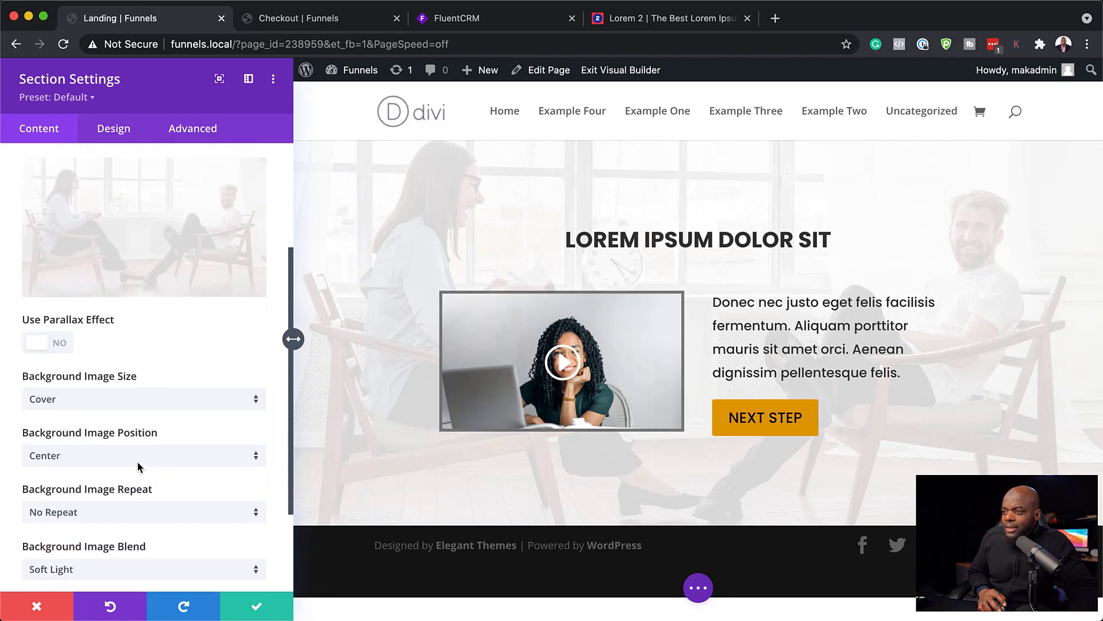
{"action": "left_click", "coordinate": [140, 455]}
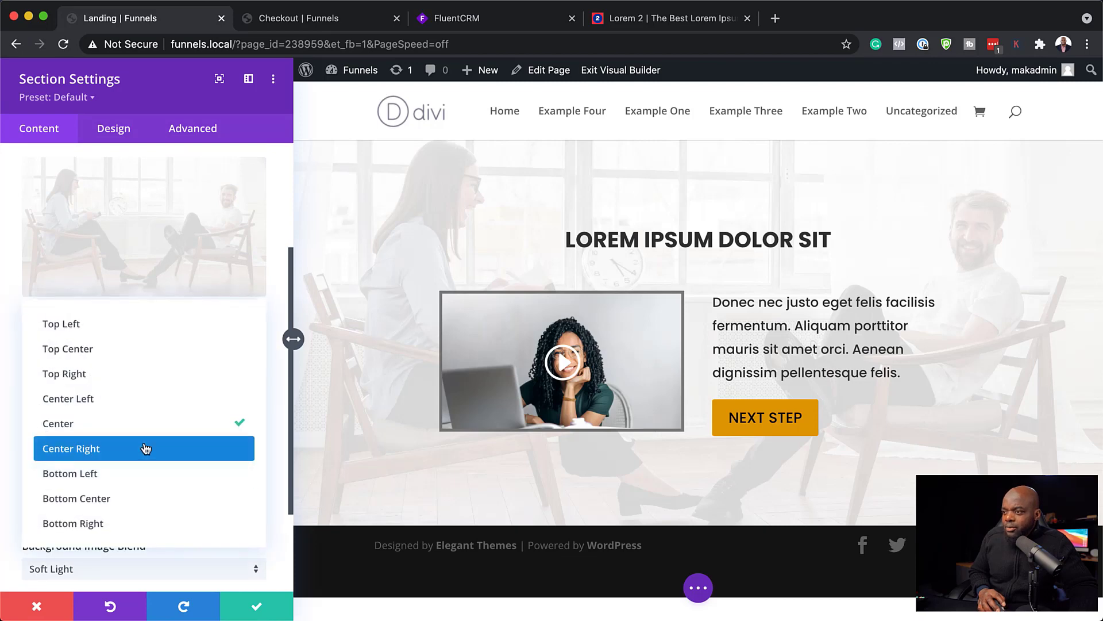
{"action": "left_click", "coordinate": [136, 356]}
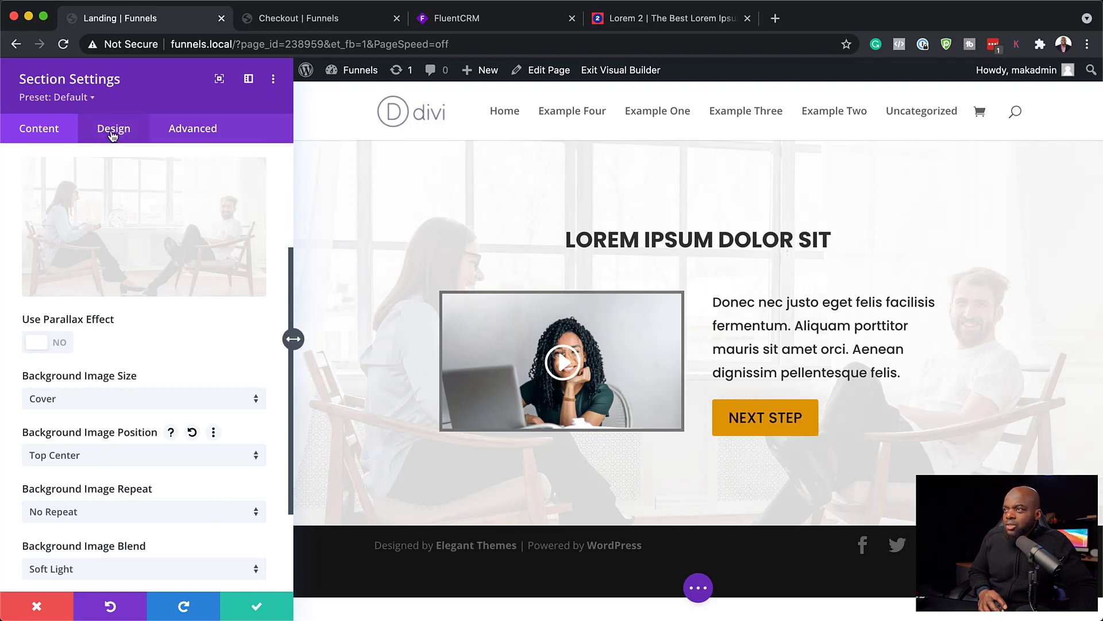
- Add a background gradient to the section with a transparent first color and a white #ffffff second color
{"action": "scroll", "coordinate": [118, 325], "scroll_direction": "up", "scroll_amount": 3}
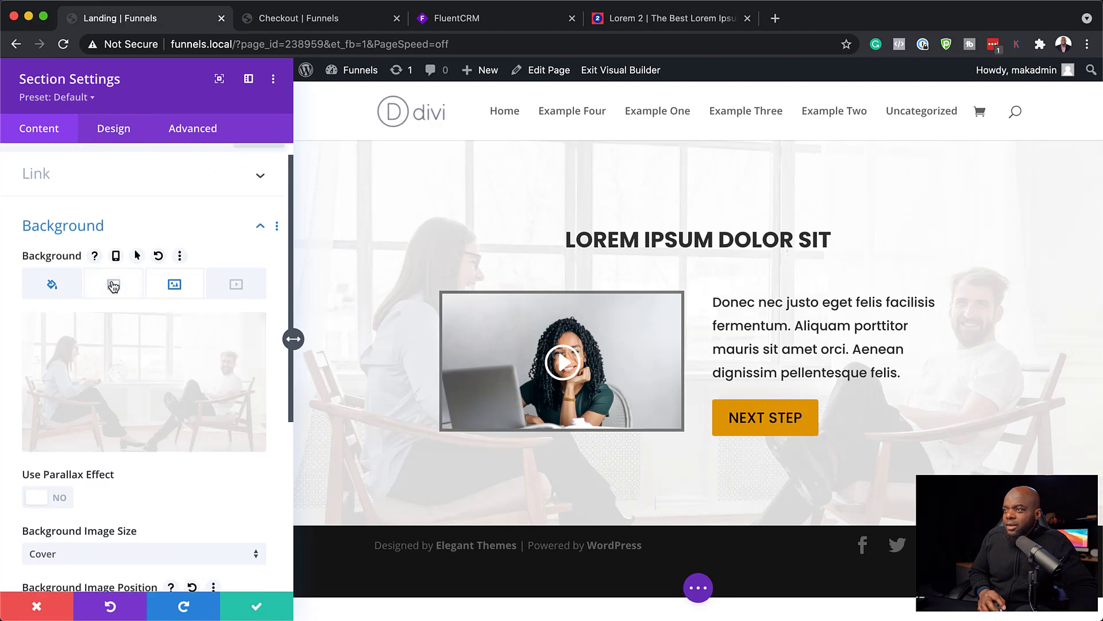
{"action": "left_click", "coordinate": [113, 285]}
{"action": "left_click", "coordinate": [144, 372]}
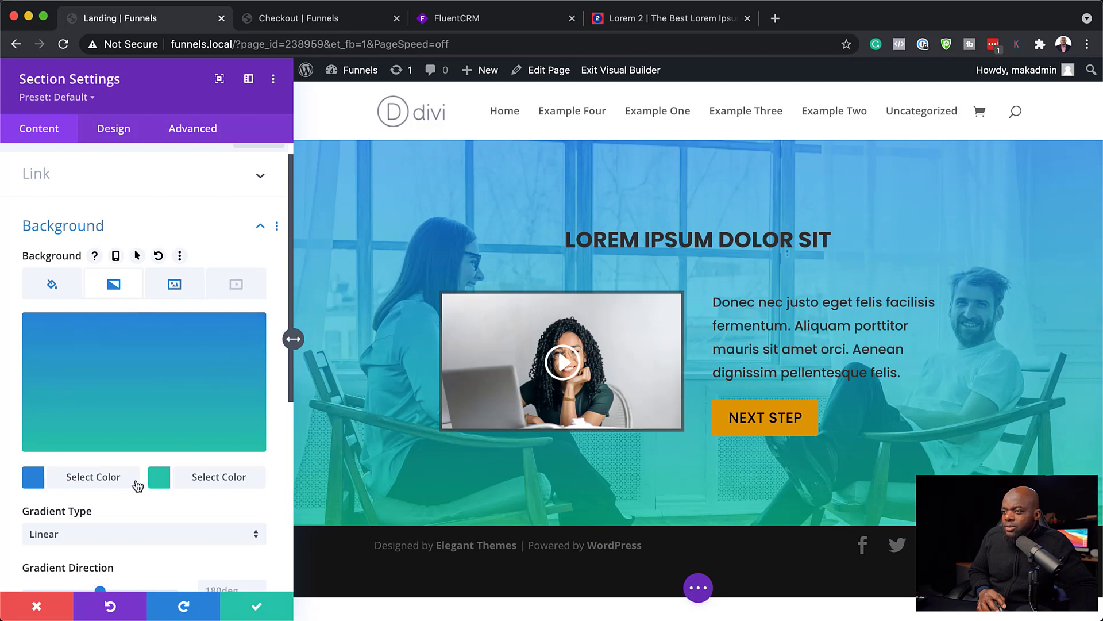
{"action": "left_click", "coordinate": [159, 481]}
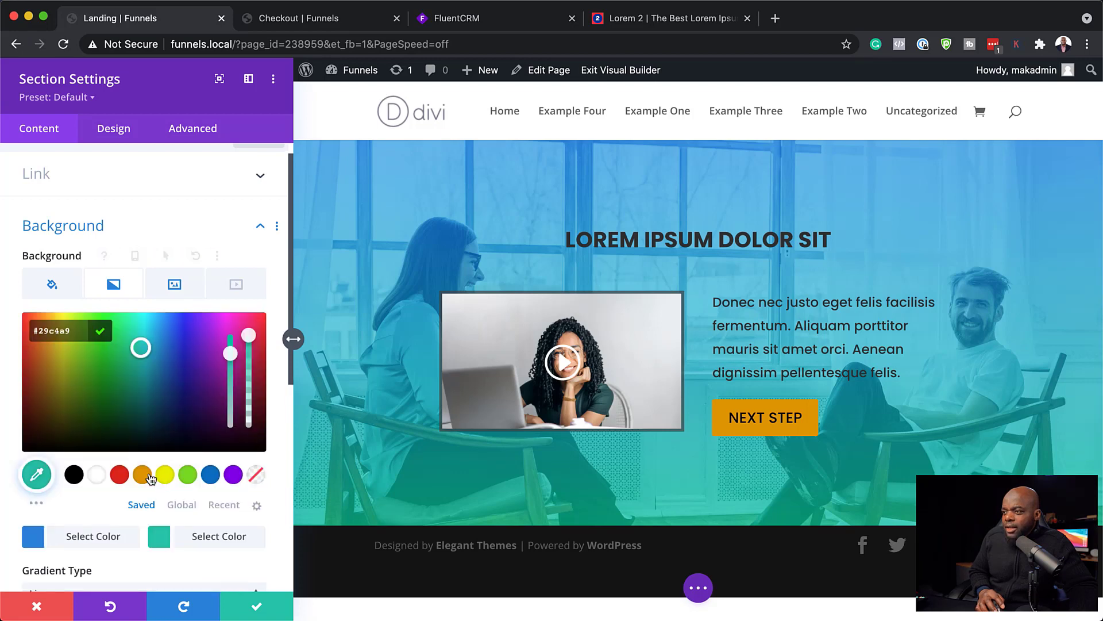
{"action": "left_click", "coordinate": [98, 480]}
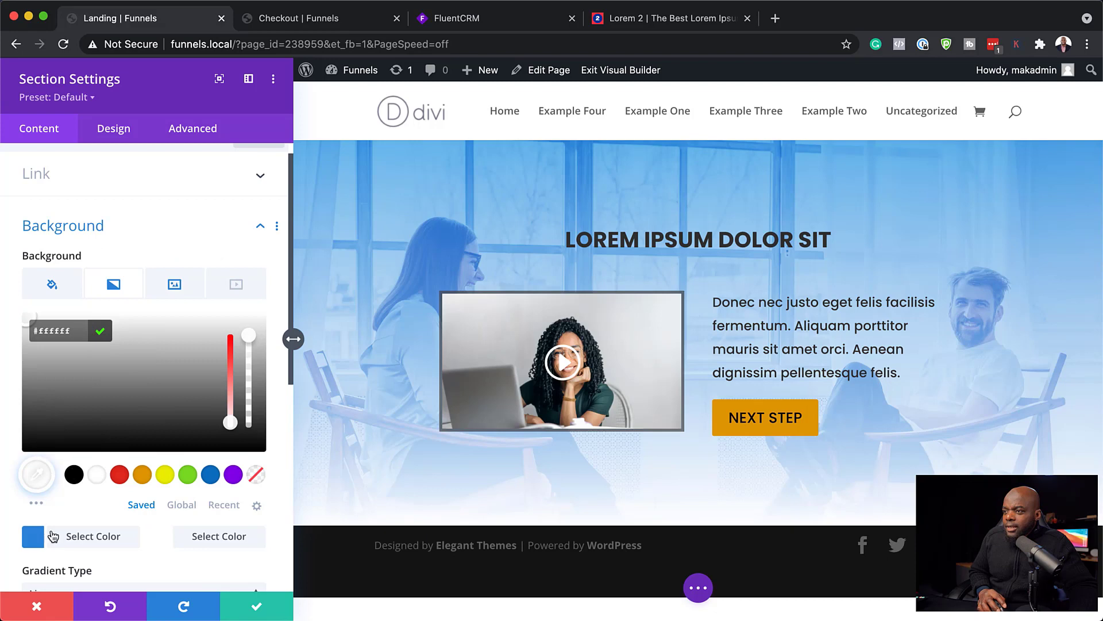
{"action": "left_click", "coordinate": [33, 537]}
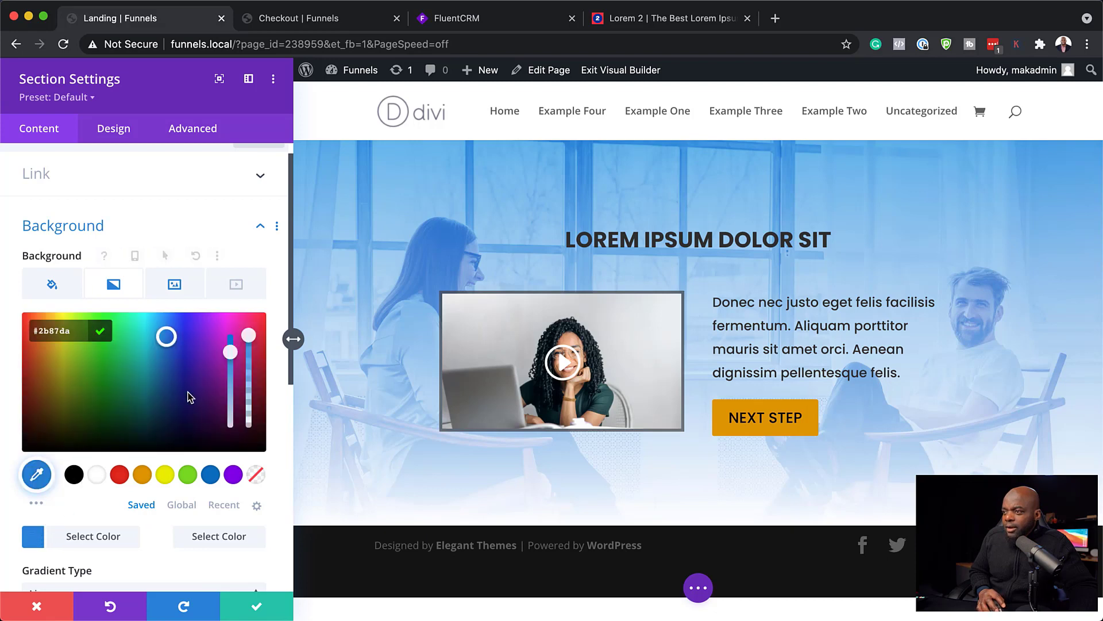
{"action": "left_click", "coordinate": [256, 474]}
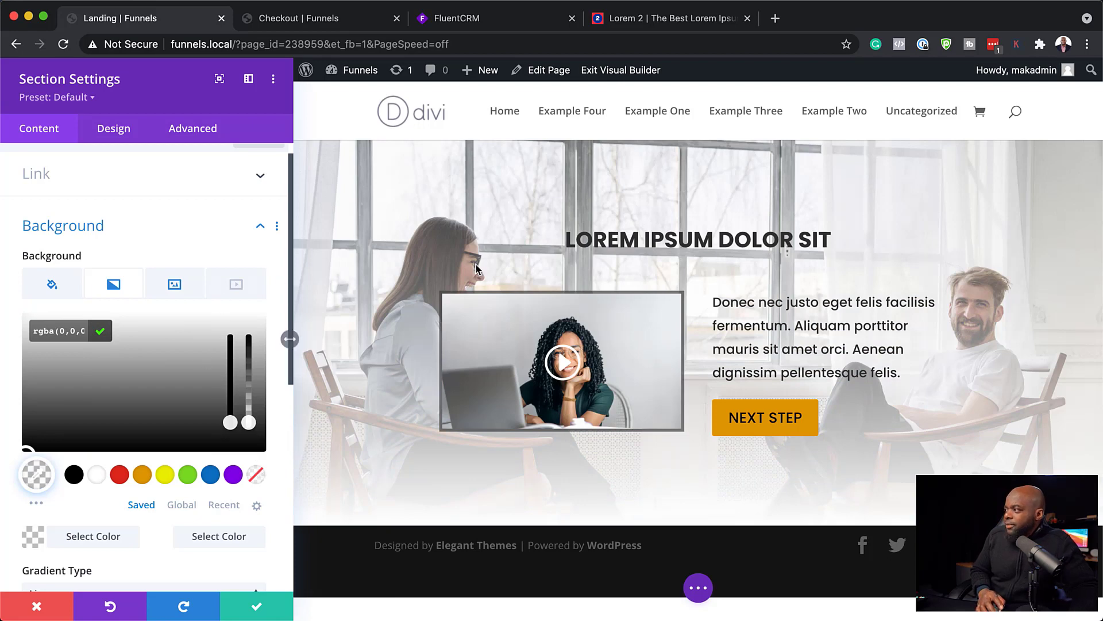
- Adjust the gradient's extent so that it starts at the default 0% and ends at 80%
{"action": "scroll", "coordinate": [160, 377], "scroll_direction": "down", "scroll_amount": 2}
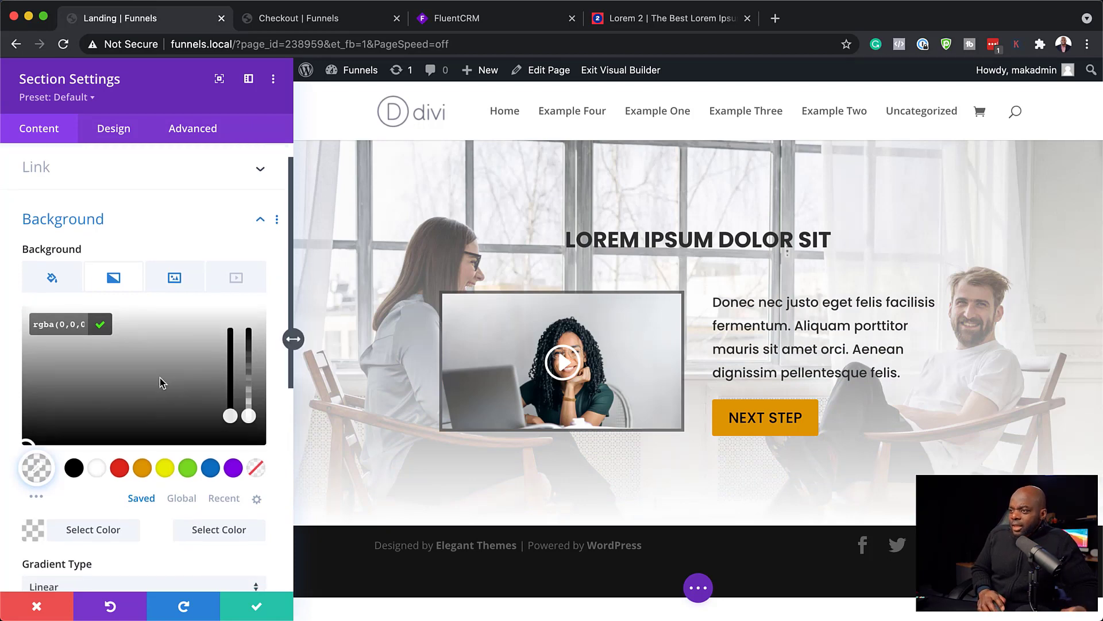
{"action": "scroll", "coordinate": [161, 377], "scroll_direction": "down", "scroll_amount": 1}
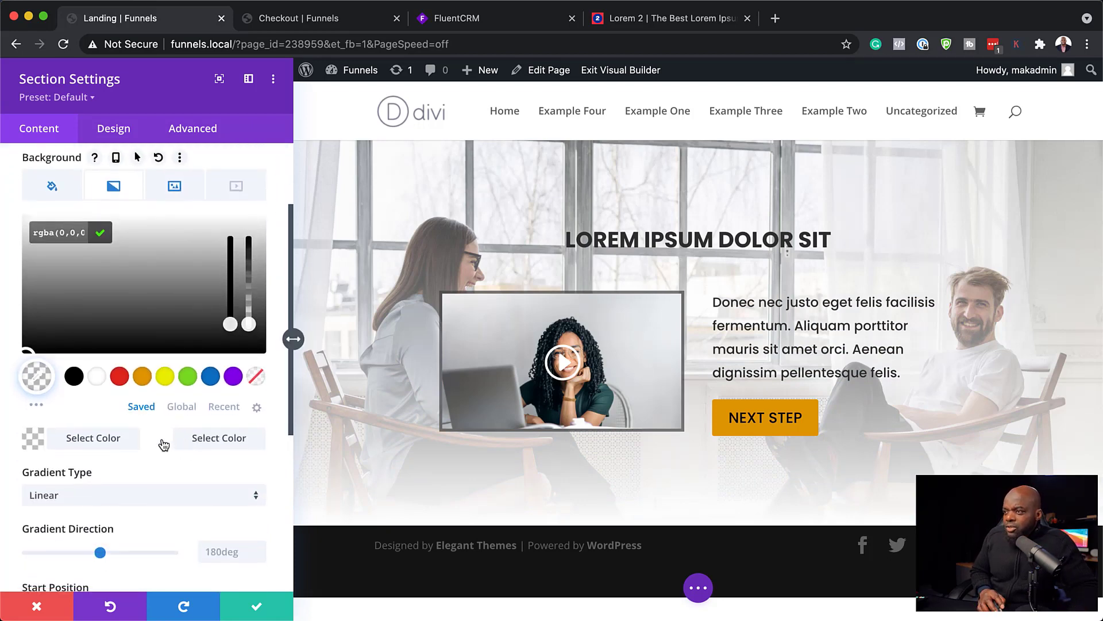
{"action": "scroll", "coordinate": [162, 442], "scroll_direction": "down", "scroll_amount": 3}
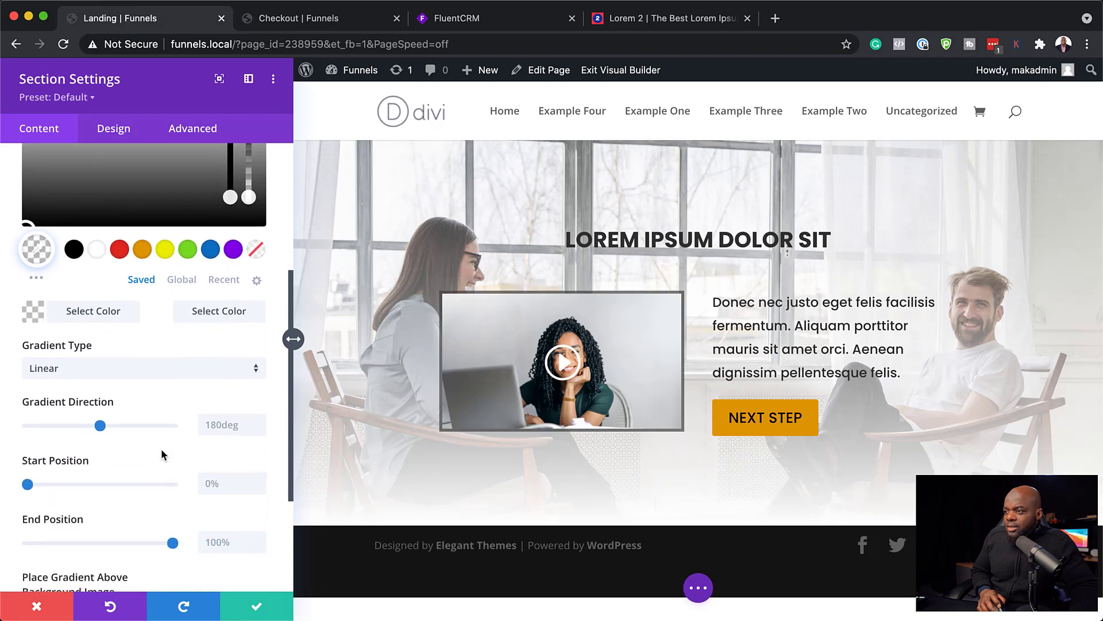
{"action": "scroll", "coordinate": [92, 511], "scroll_direction": "down", "scroll_amount": 1}
{"action": "scroll", "coordinate": [35, 435], "scroll_direction": "down", "scroll_amount": 1}
{"action": "left_click_drag", "start_coordinate": [28, 435], "coordinate": [95, 433]}
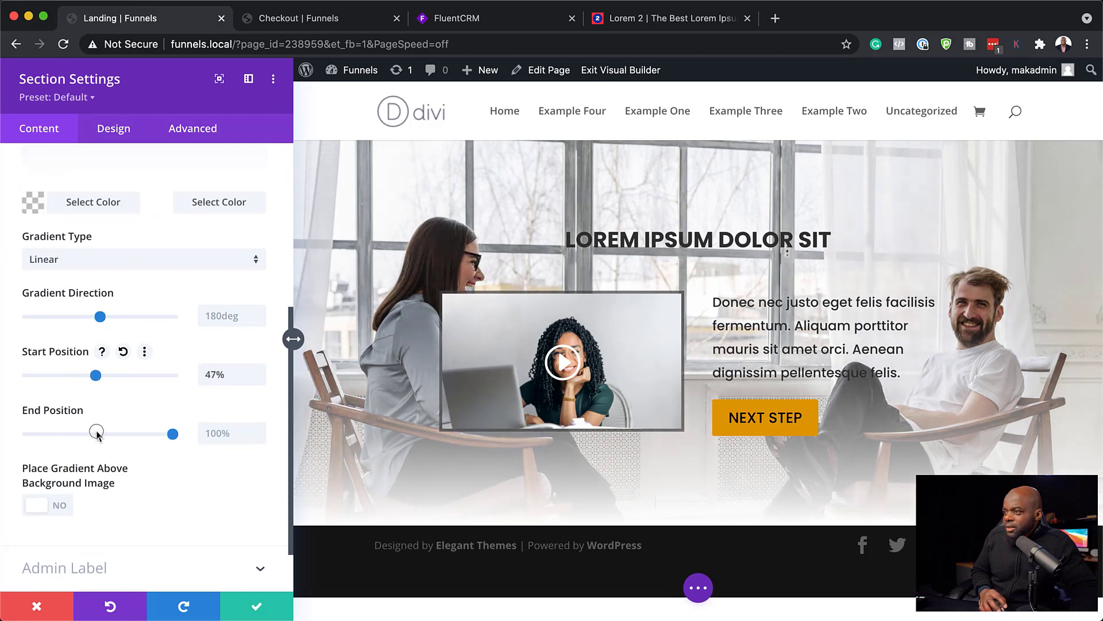
{"action": "mouse_move", "coordinate": [173, 436]}
{"action": "left_mouse_down"}
{"action": "mouse_move", "coordinate": [135, 435]}
{"action": "mouse_move", "coordinate": [154, 435]}
{"action": "left_mouse_up"}
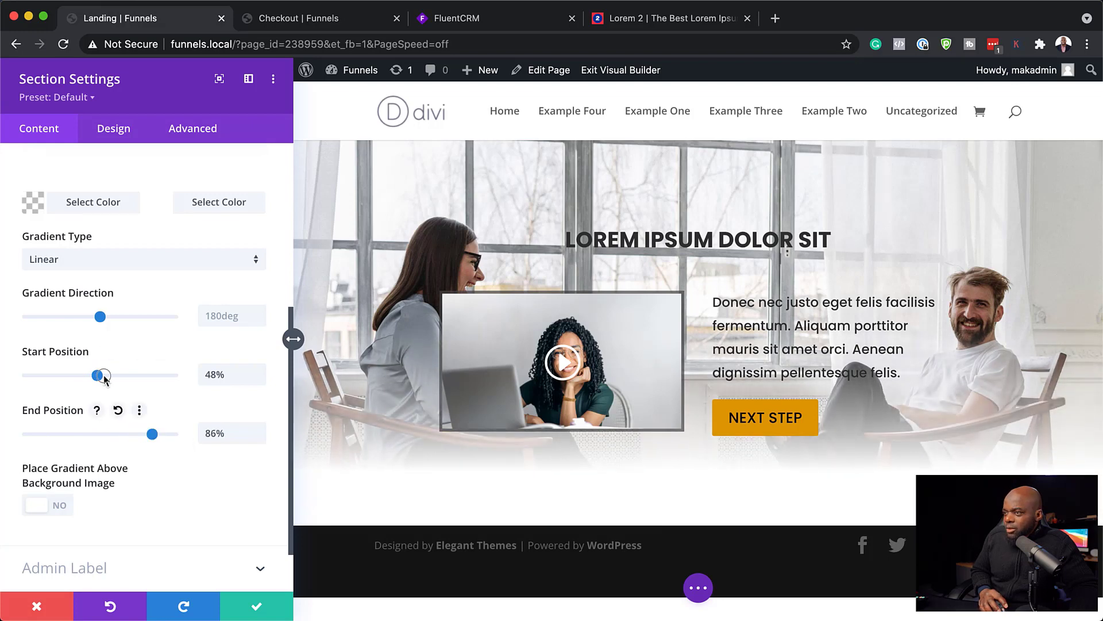
{"action": "left_click_drag", "start_coordinate": [97, 375], "coordinate": [81, 381]}
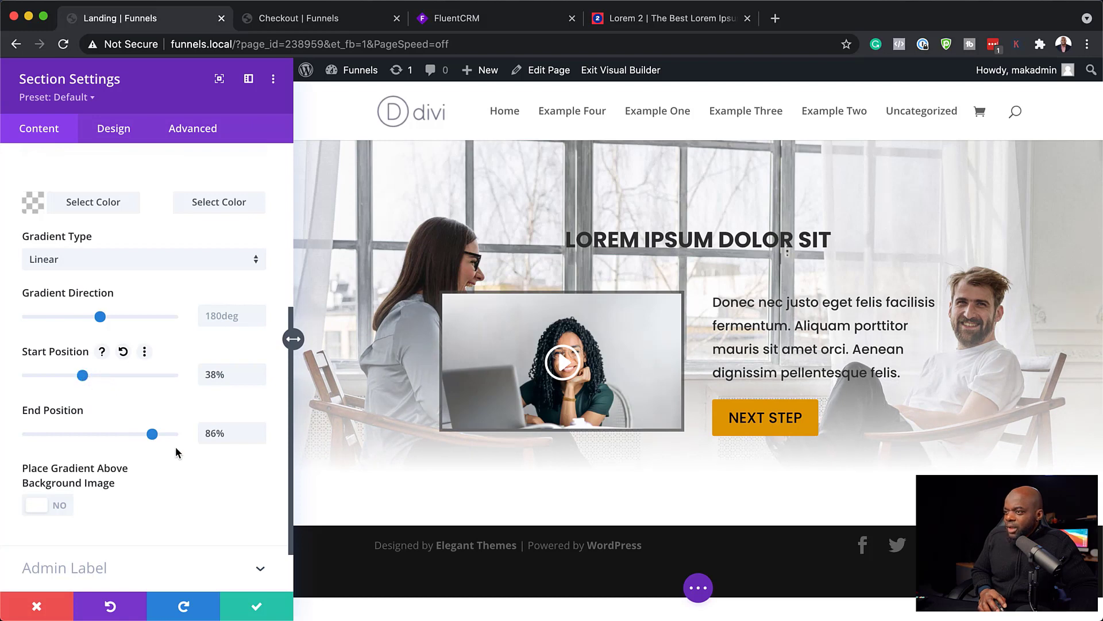
{"action": "left_click_drag", "start_coordinate": [152, 435], "coordinate": [144, 435]}
{"action": "left_click", "coordinate": [123, 351]}
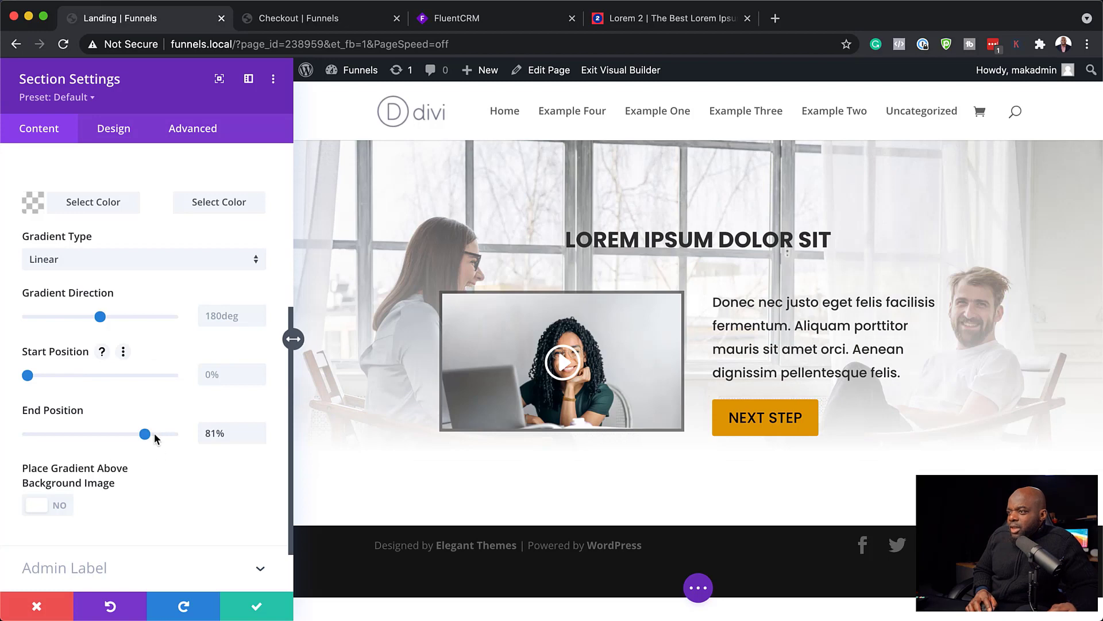
{"action": "left_click_drag", "start_coordinate": [145, 436], "coordinate": [143, 437]}
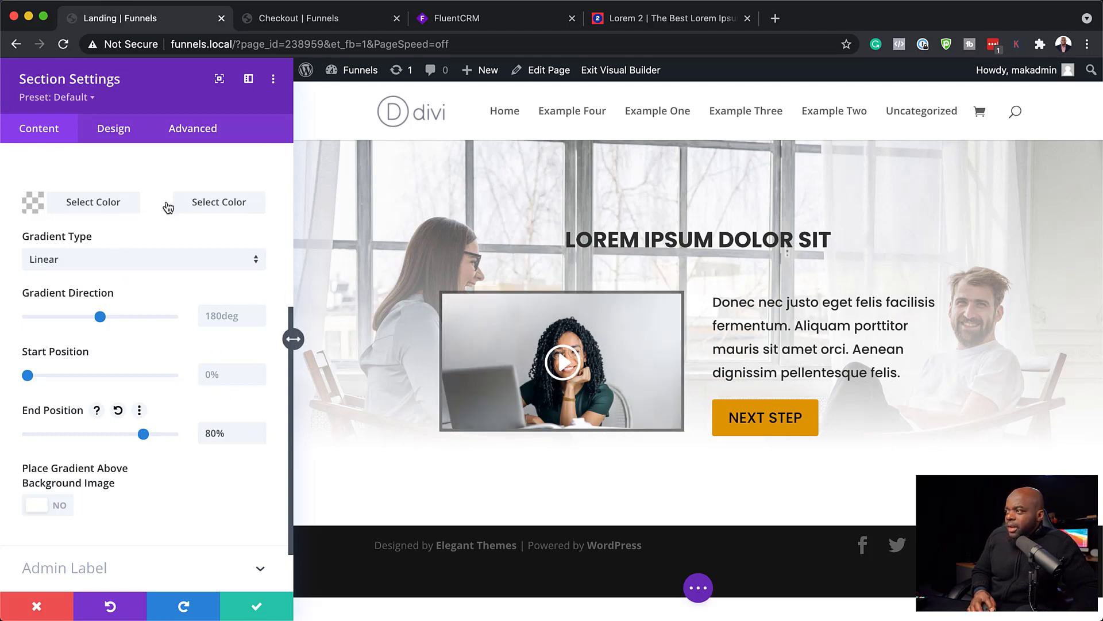
- Change the gradient's first color to white at 0.48 opacity and save the section settings
{"action": "left_click", "coordinate": [33, 208]}
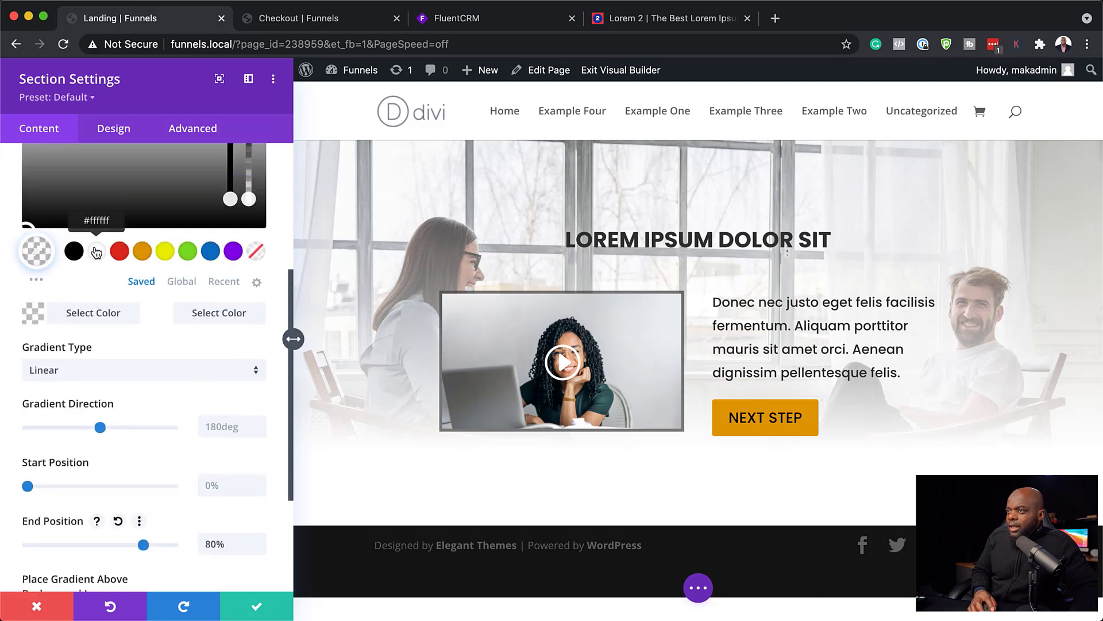
{"action": "left_click", "coordinate": [96, 251]}
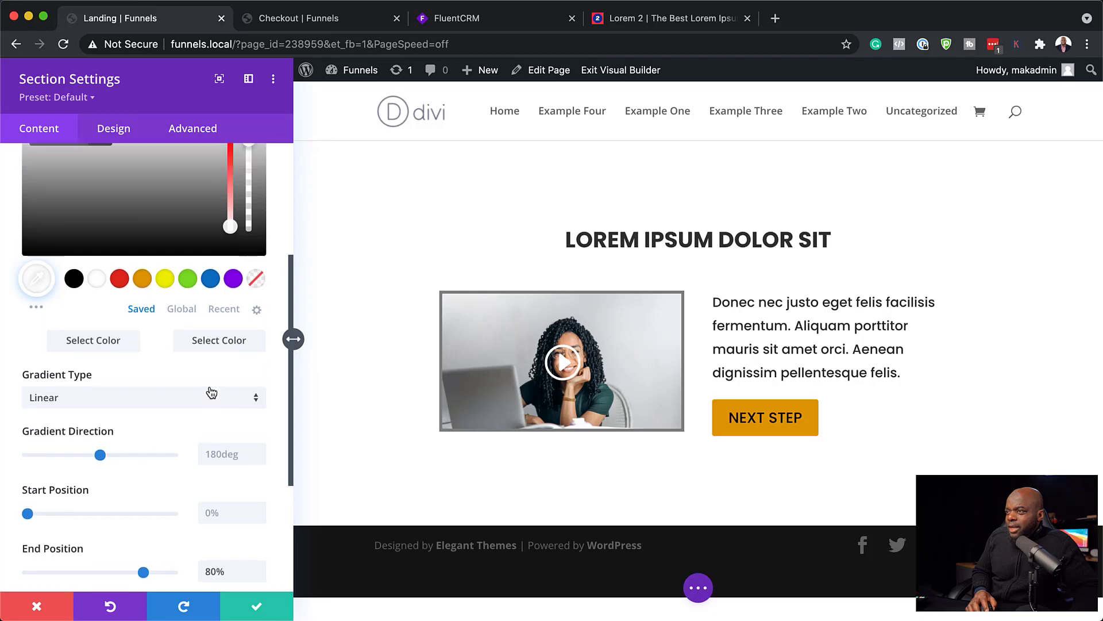
{"action": "scroll", "coordinate": [143, 400], "scroll_direction": "up", "scroll_amount": 3}
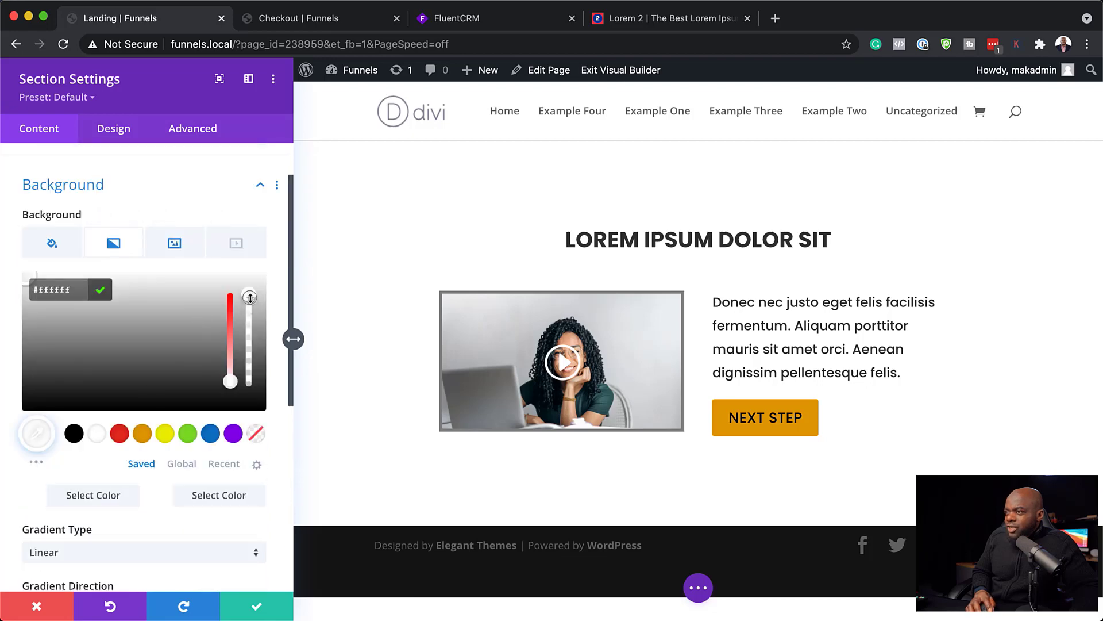
{"action": "left_click_drag", "start_coordinate": [250, 297], "coordinate": [253, 325]}
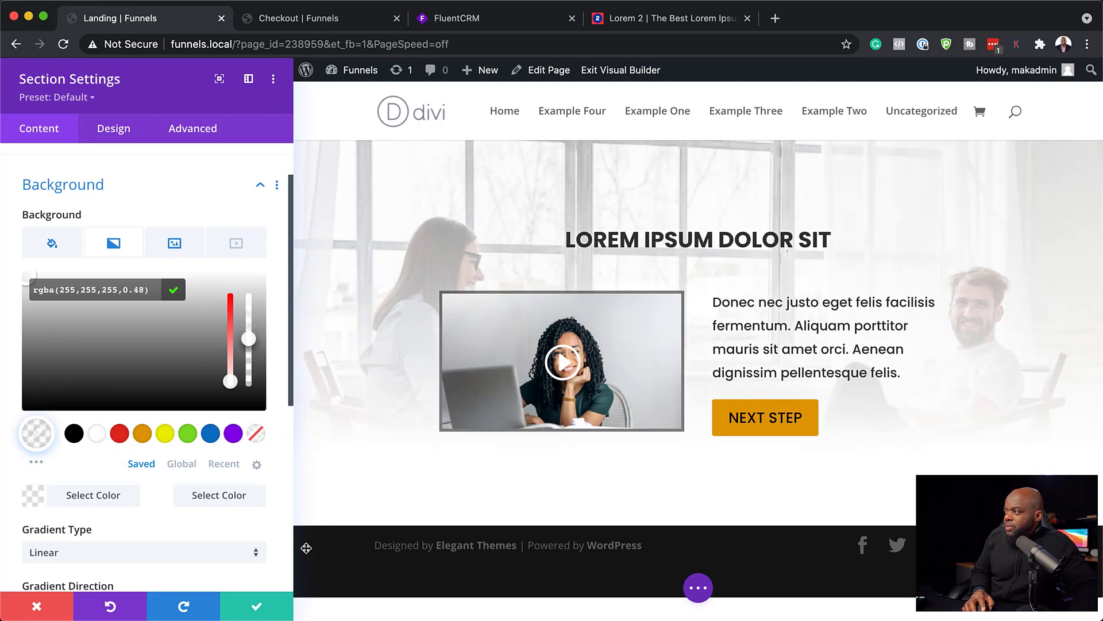
{"action": "left_click", "coordinate": [256, 606]}
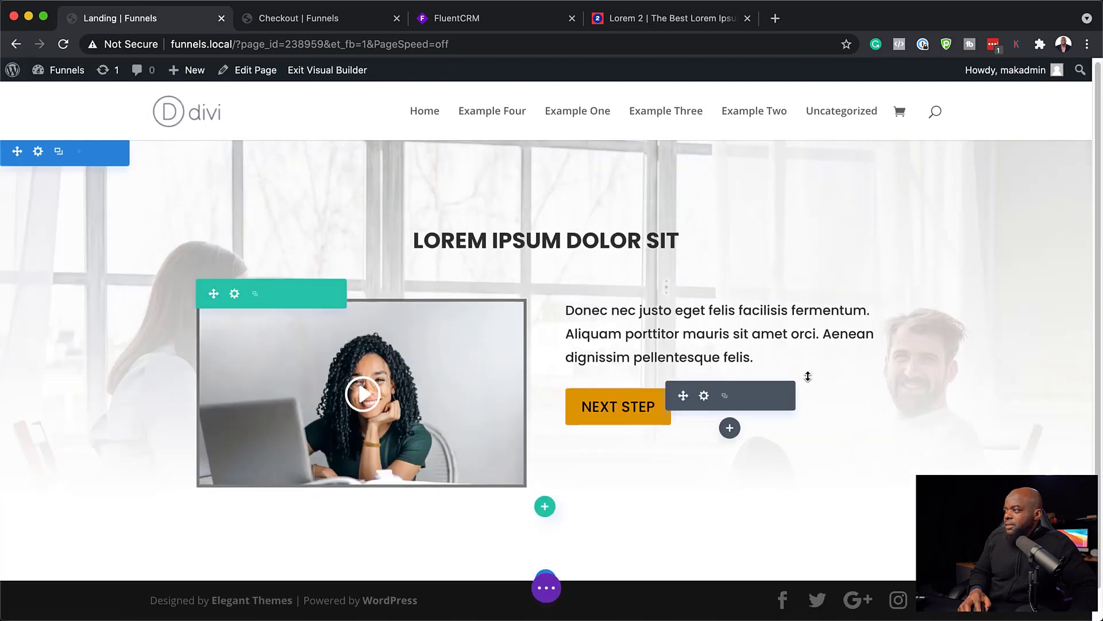
- Add a regular section with a single-column row below the hero section and insert a Text module in it
{"action": "scroll", "coordinate": [546, 546], "scroll_direction": "down", "scroll_amount": 1}
{"action": "left_click", "coordinate": [546, 550]}
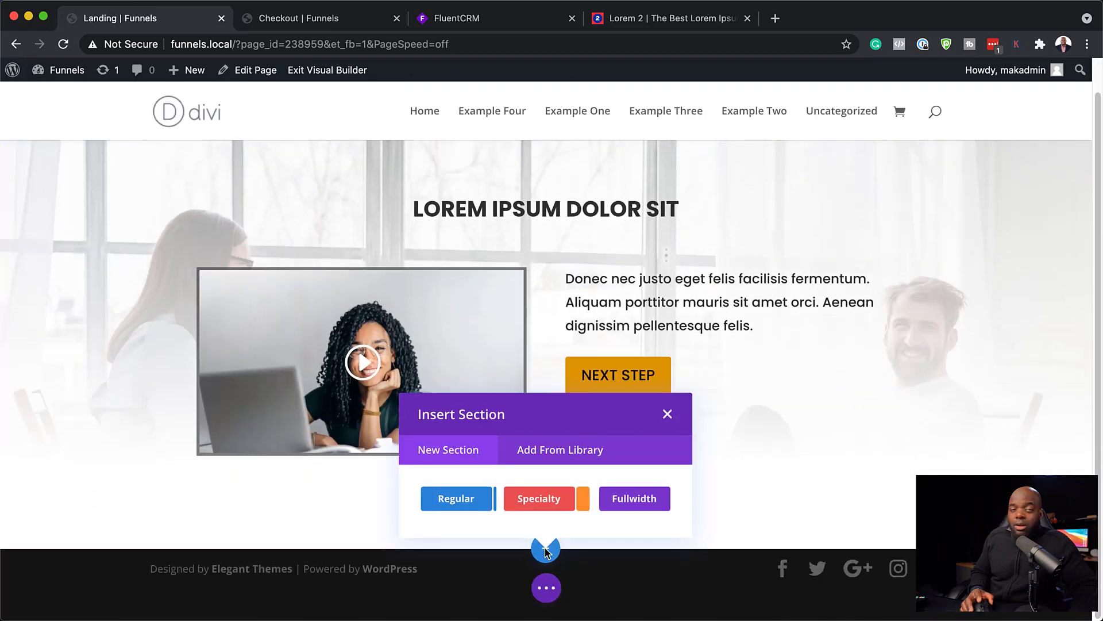
{"action": "left_click", "coordinate": [471, 503]}
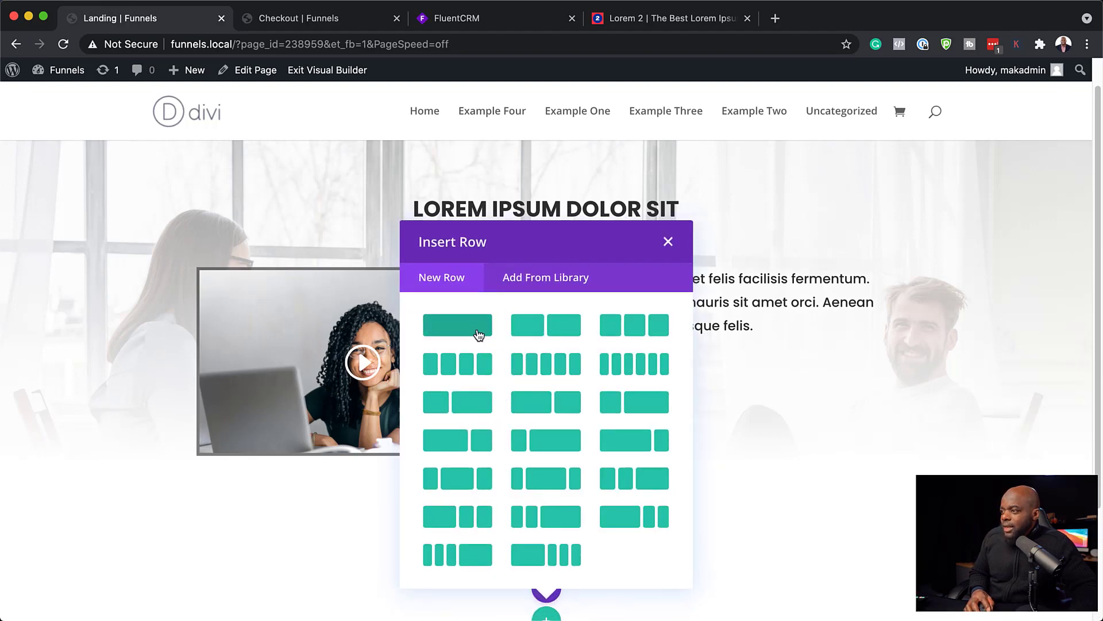
{"action": "left_click", "coordinate": [478, 334]}
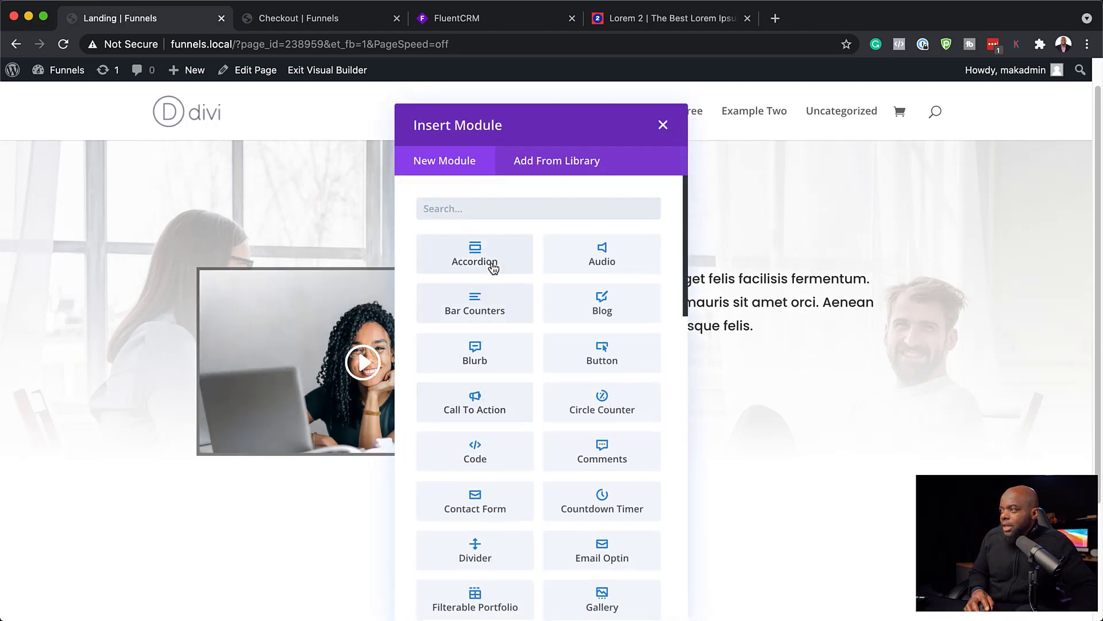
{"action": "type", "text": "text"}
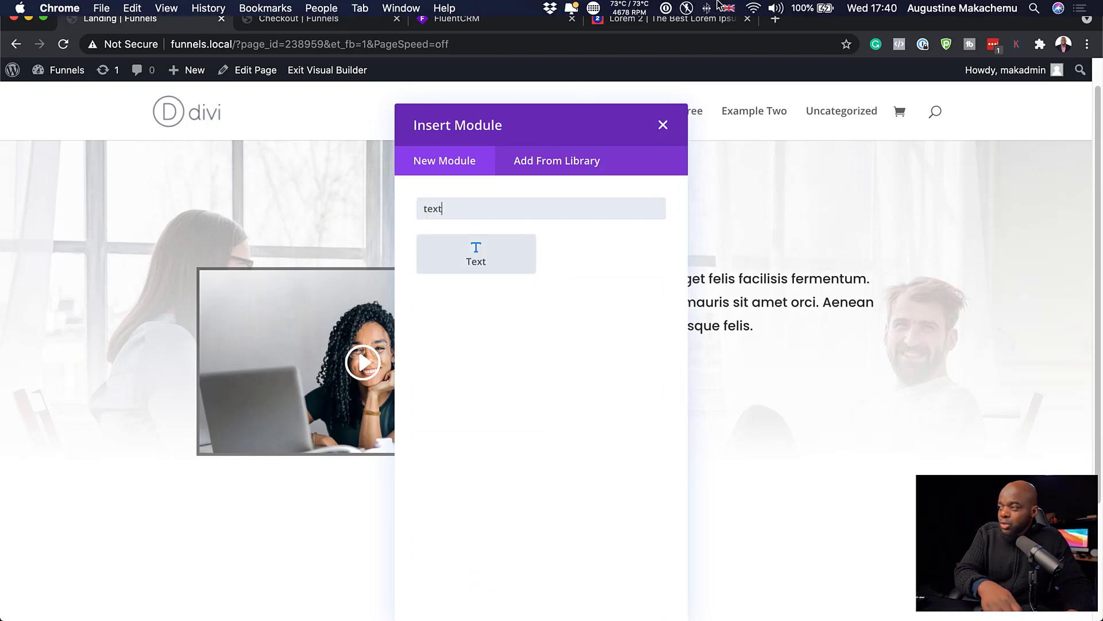
{"action": "left_click", "coordinate": [509, 251]}
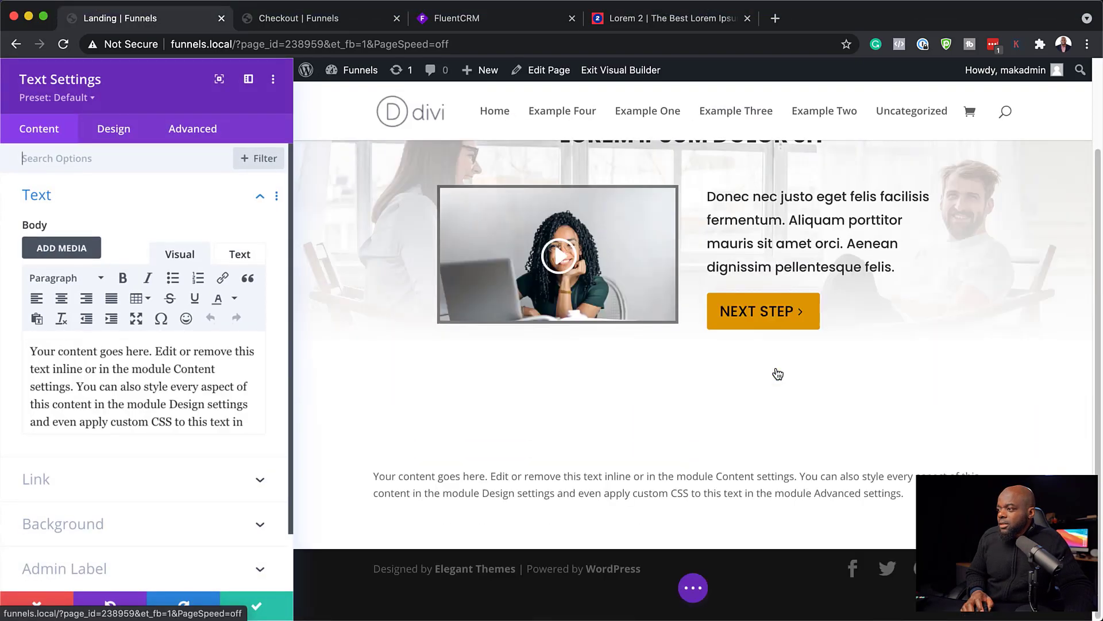
- Replace the module's placeholder text with FEATURES and format it as Heading 2
{"action": "left_click_drag", "start_coordinate": [198, 441], "coordinate": [29, 350]}
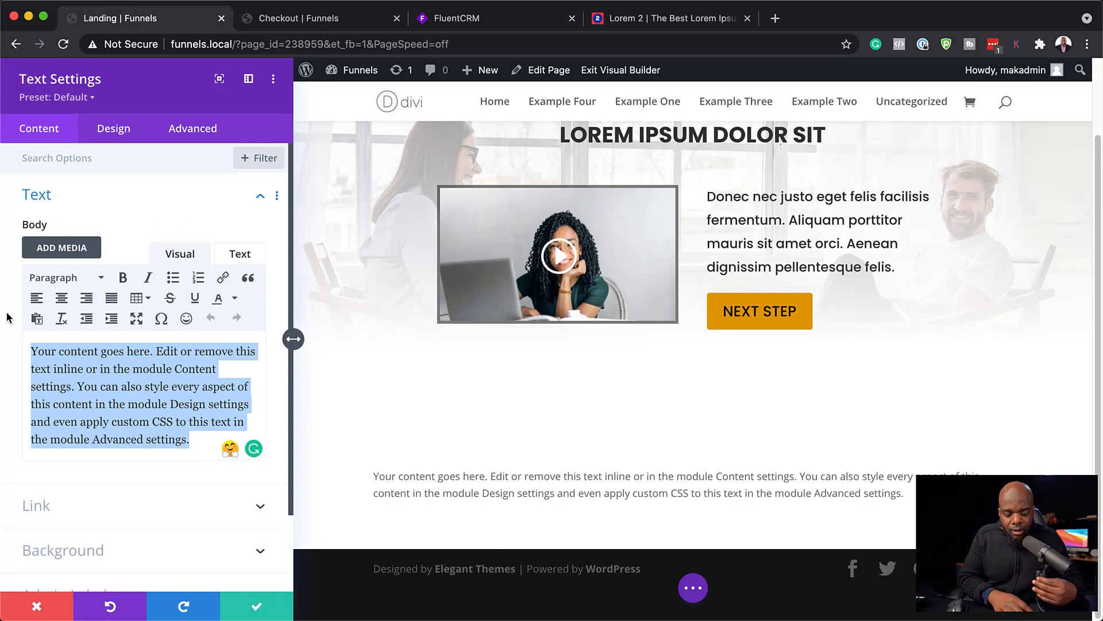
{"action": "type", "text": "FEATURES"}
{"action": "key", "text": "ctrl+a"}
{"action": "left_click", "coordinate": [51, 278]}
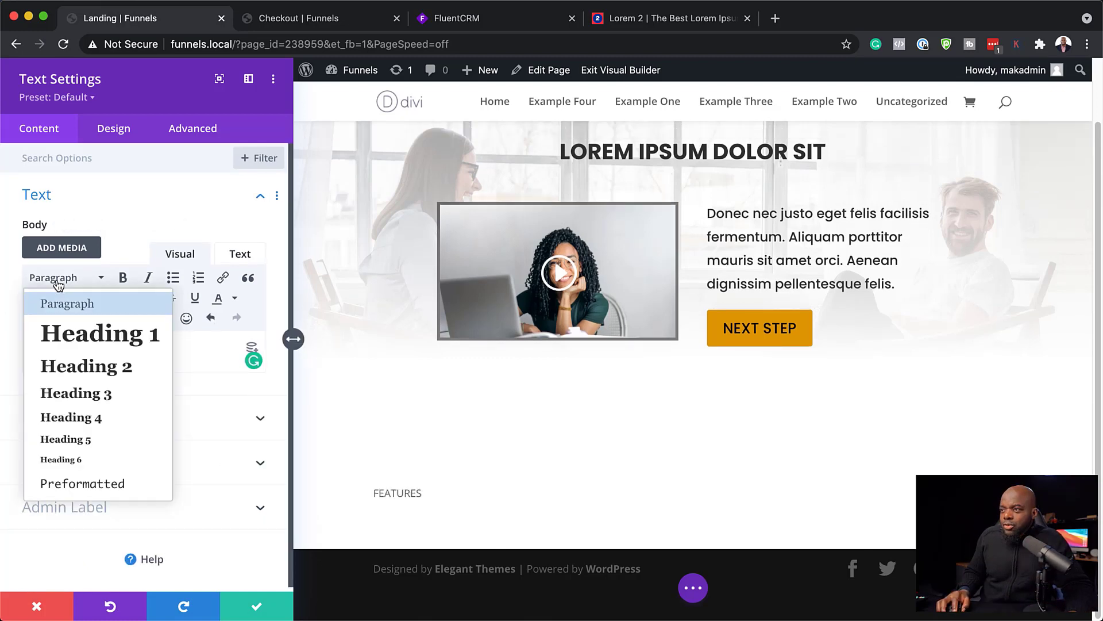
{"action": "left_click", "coordinate": [91, 366]}
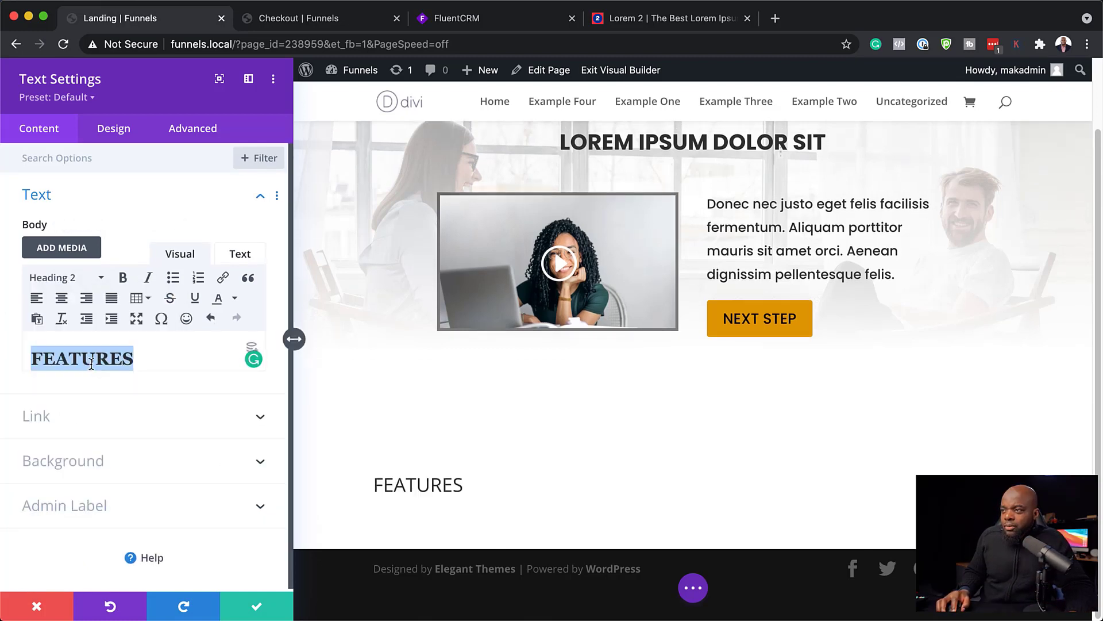
- Set the FEATURES heading's H2 font to Poppins and center its text
{"action": "left_click", "coordinate": [113, 131]}
{"action": "left_click", "coordinate": [66, 239]}
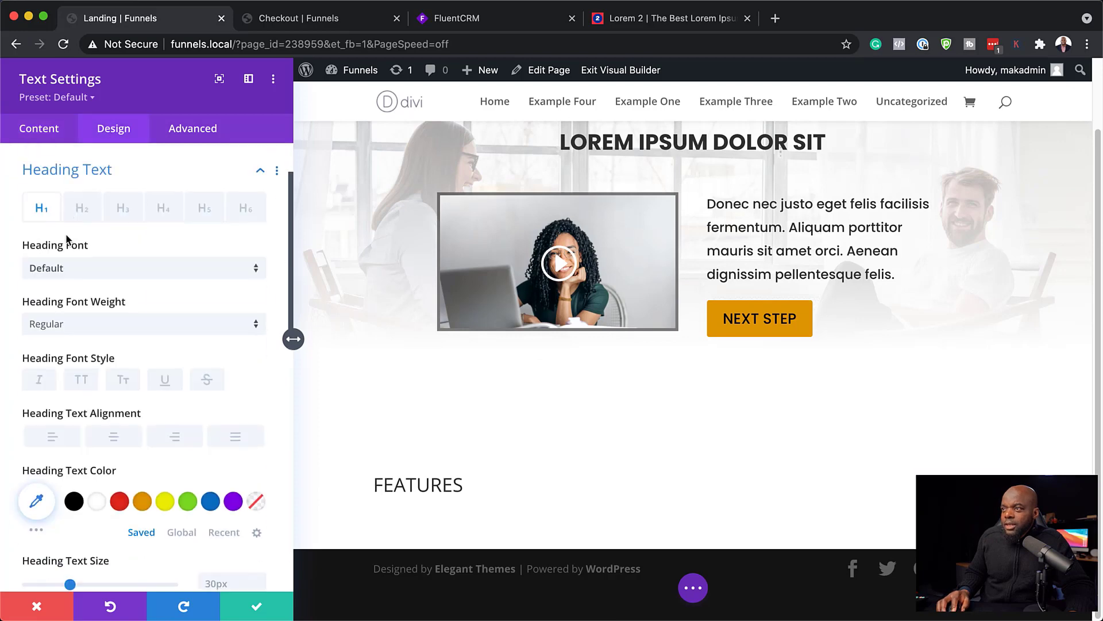
{"action": "left_click", "coordinate": [79, 204]}
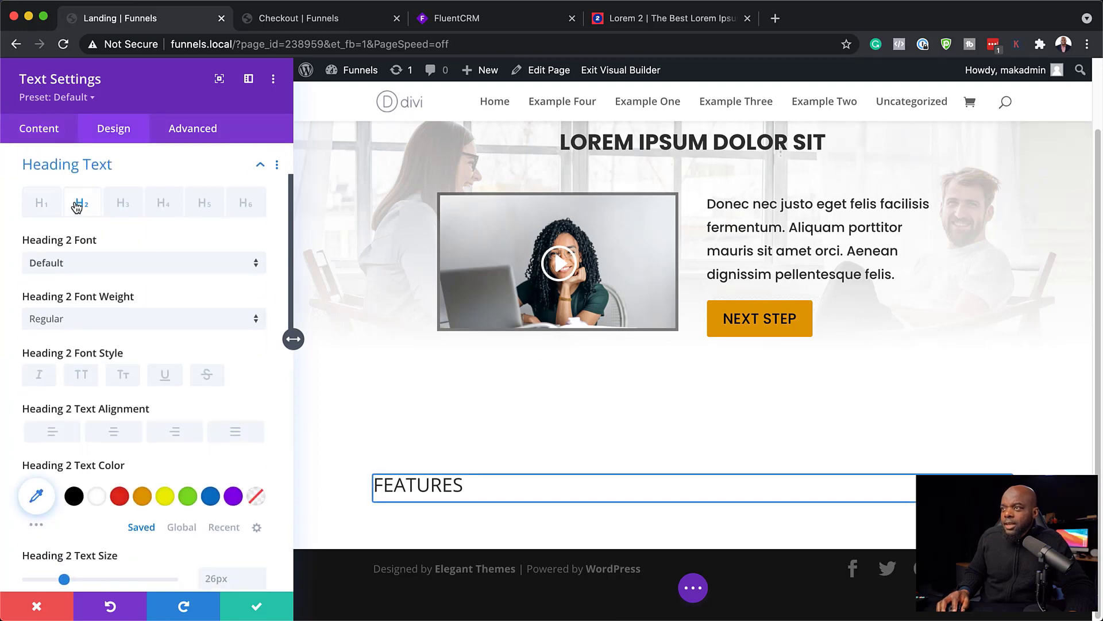
{"action": "left_click", "coordinate": [76, 265]}
{"action": "left_click", "coordinate": [86, 227]}
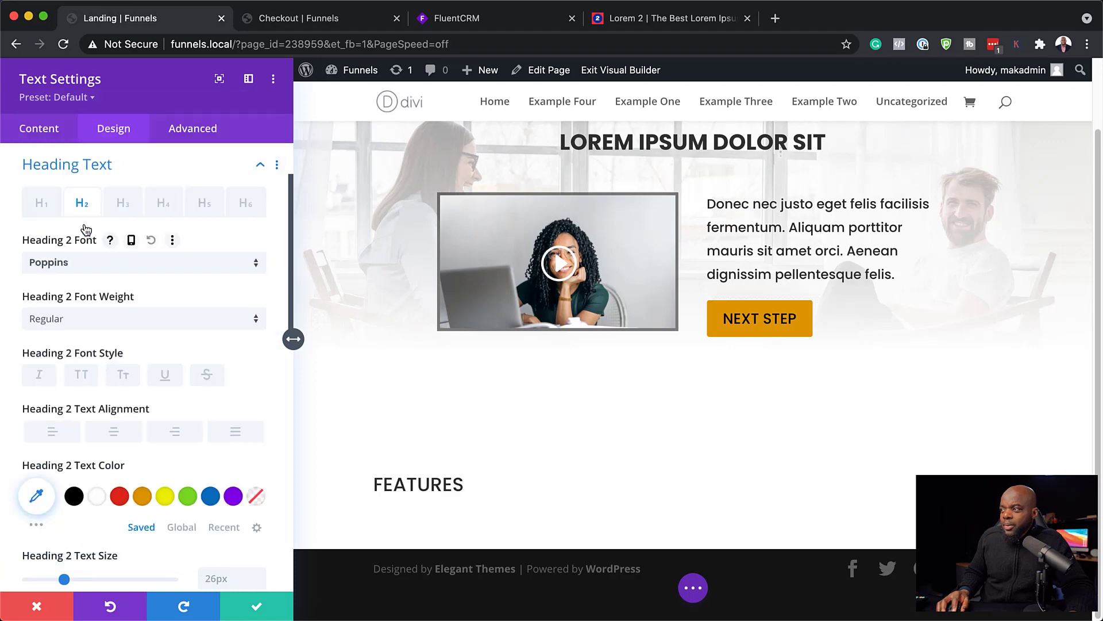
{"action": "left_click", "coordinate": [114, 432]}
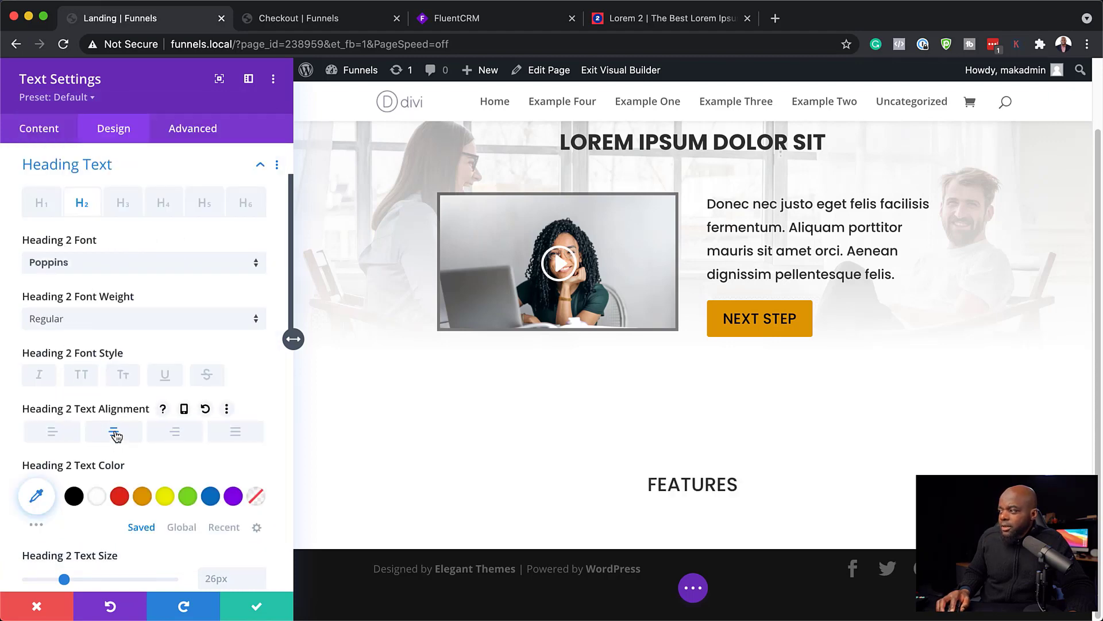
- Give the FEATURES heading Semi Bold weight and 14px letter spacing, and save the text module
{"action": "left_click", "coordinate": [104, 326]}
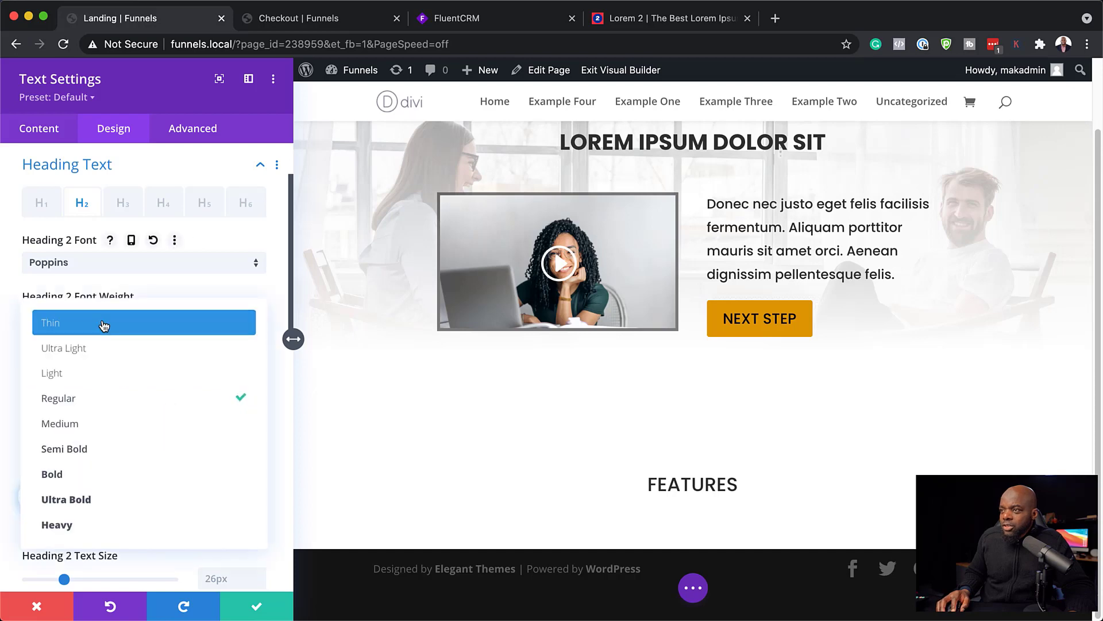
{"action": "left_click", "coordinate": [109, 484]}
{"action": "left_click", "coordinate": [102, 323]}
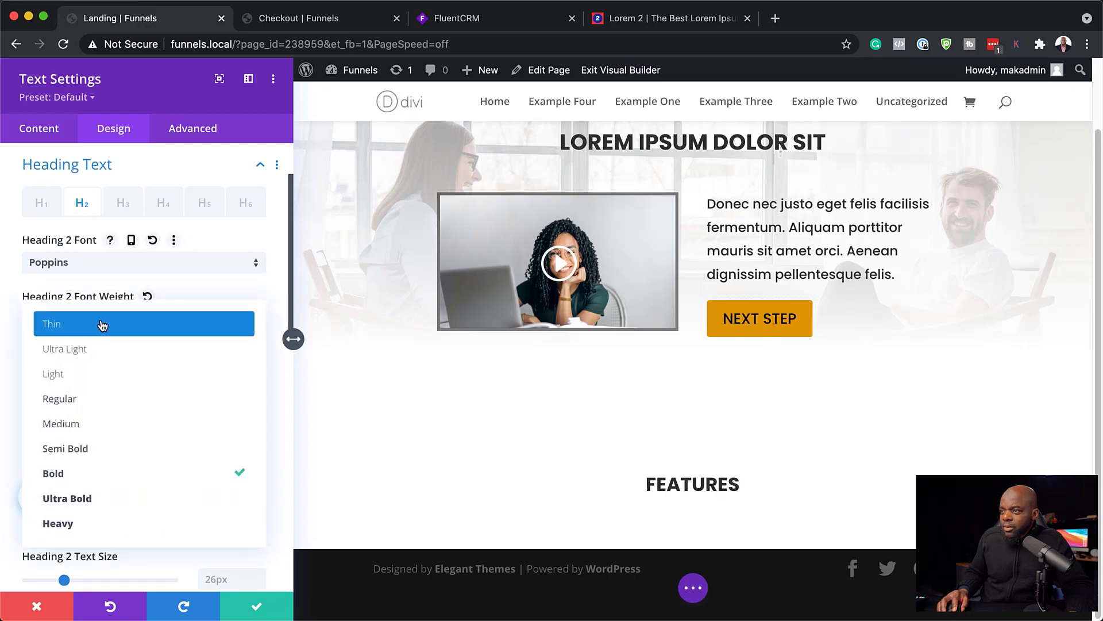
{"action": "left_click", "coordinate": [118, 449]}
{"action": "scroll", "coordinate": [48, 442], "scroll_direction": "down", "scroll_amount": 4}
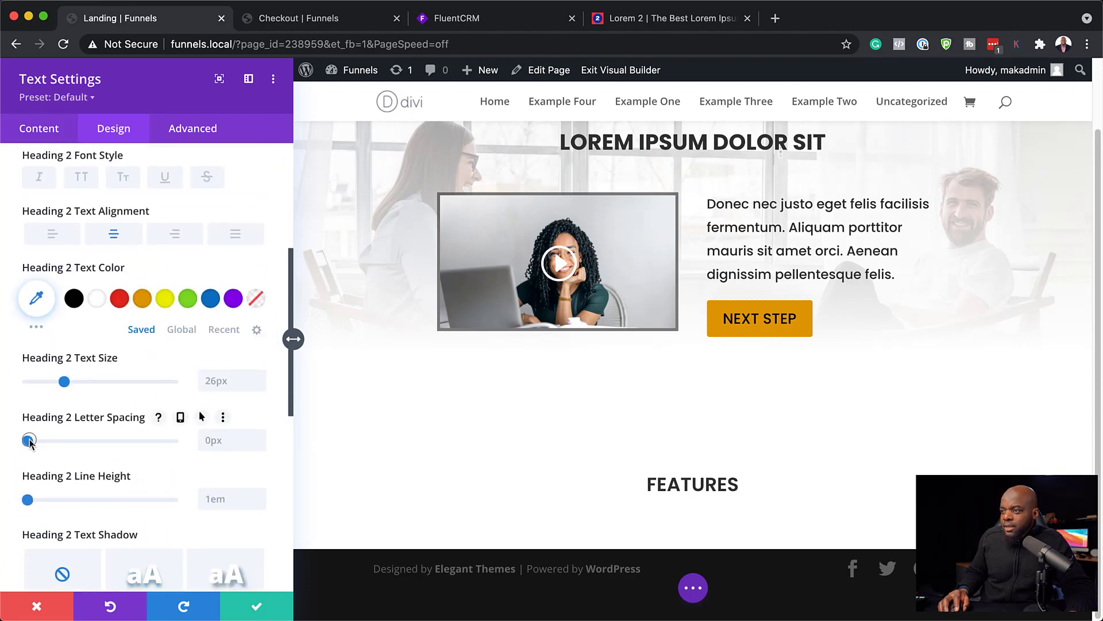
{"action": "left_click_drag", "start_coordinate": [28, 441], "coordinate": [47, 442]}
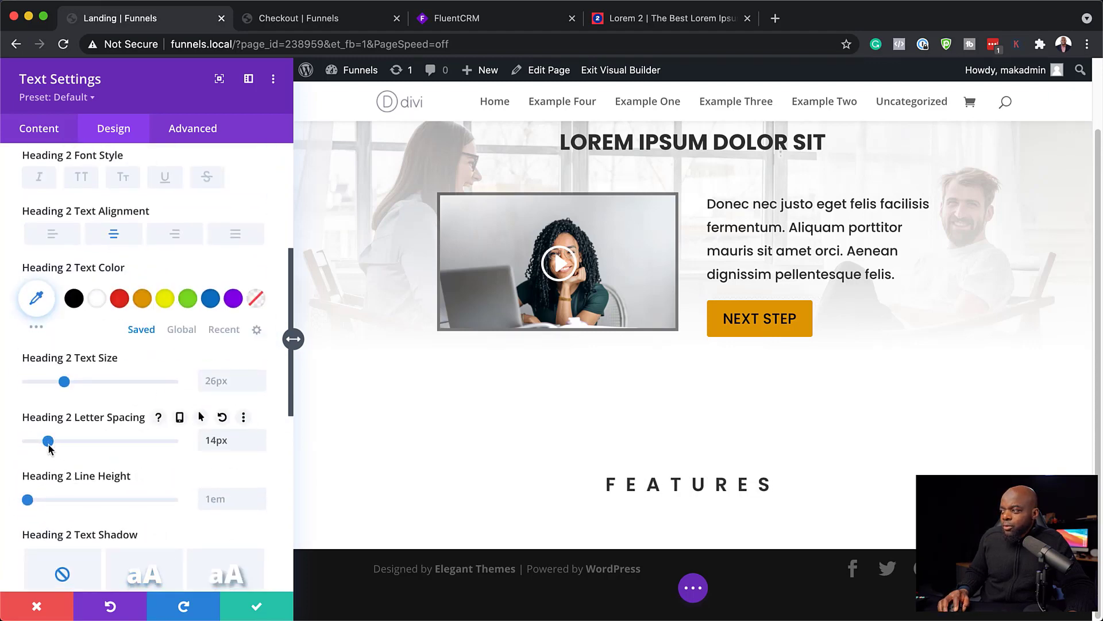
{"action": "left_click", "coordinate": [257, 606]}
- Add a row of three equal columns below the FEATURES heading and insert a Blurb module in its first column
{"action": "scroll", "coordinate": [574, 463], "scroll_direction": "down", "scroll_amount": 2}
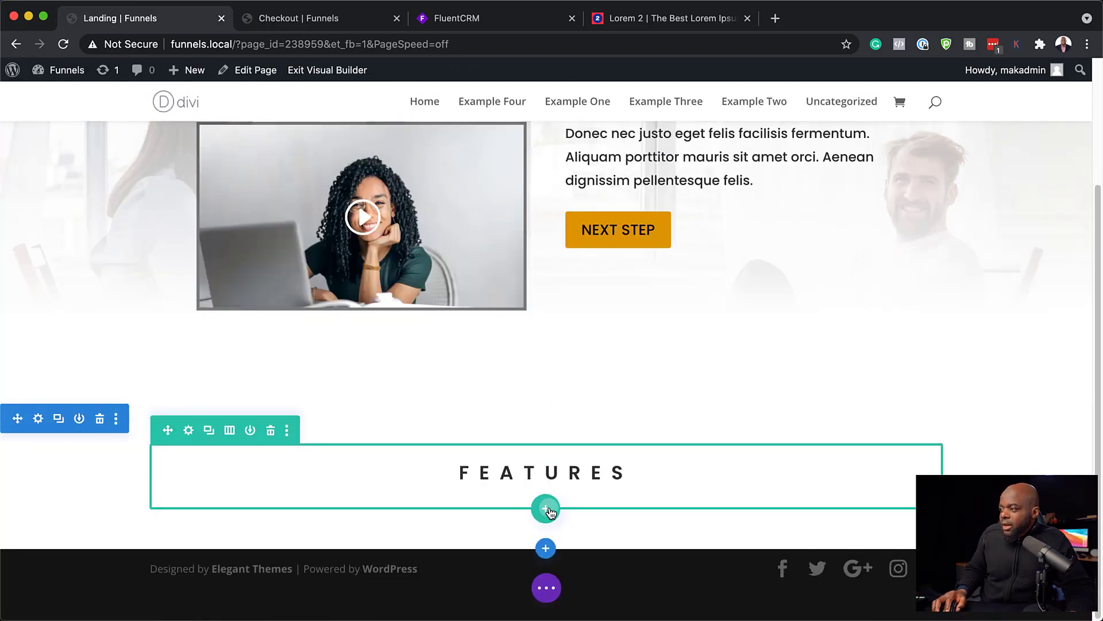
{"action": "left_click", "coordinate": [545, 508]}
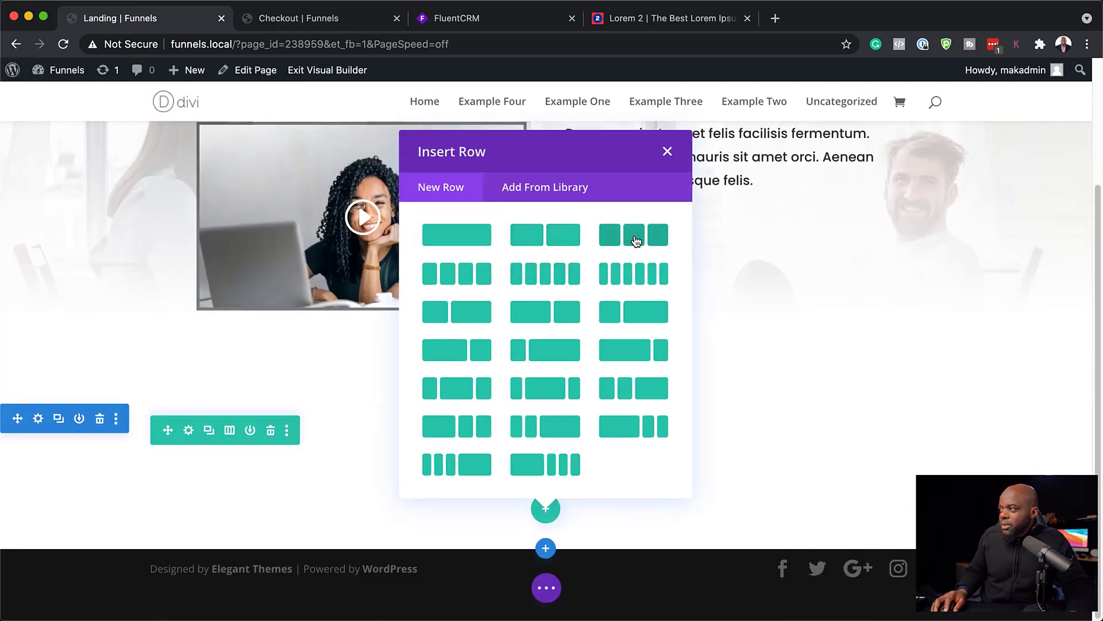
{"action": "left_click", "coordinate": [636, 240]}
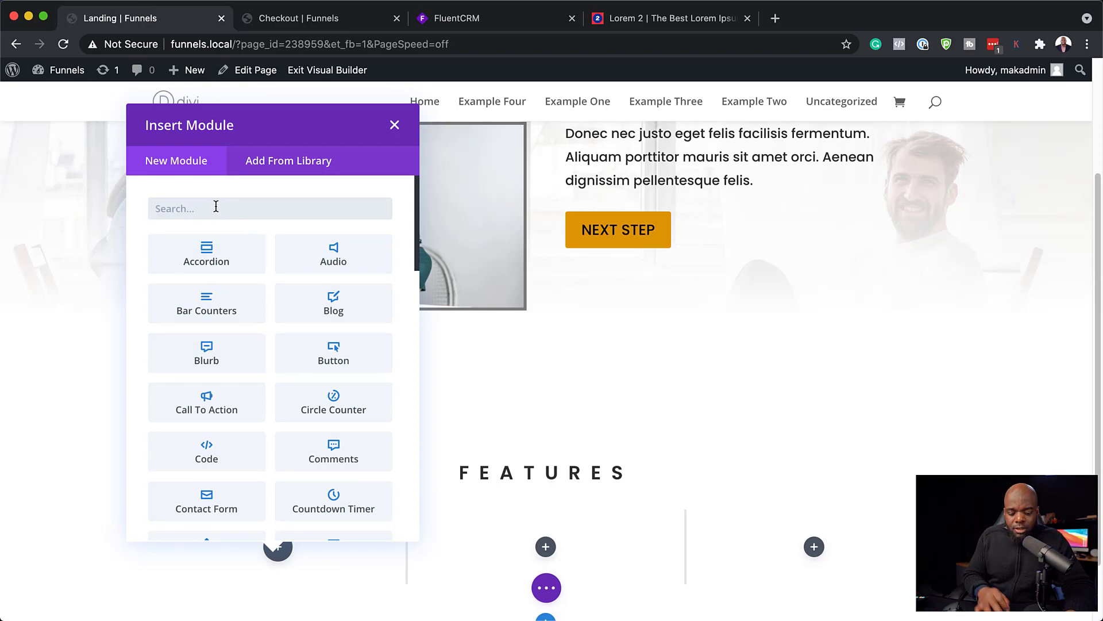
{"action": "type", "text": "blur"}
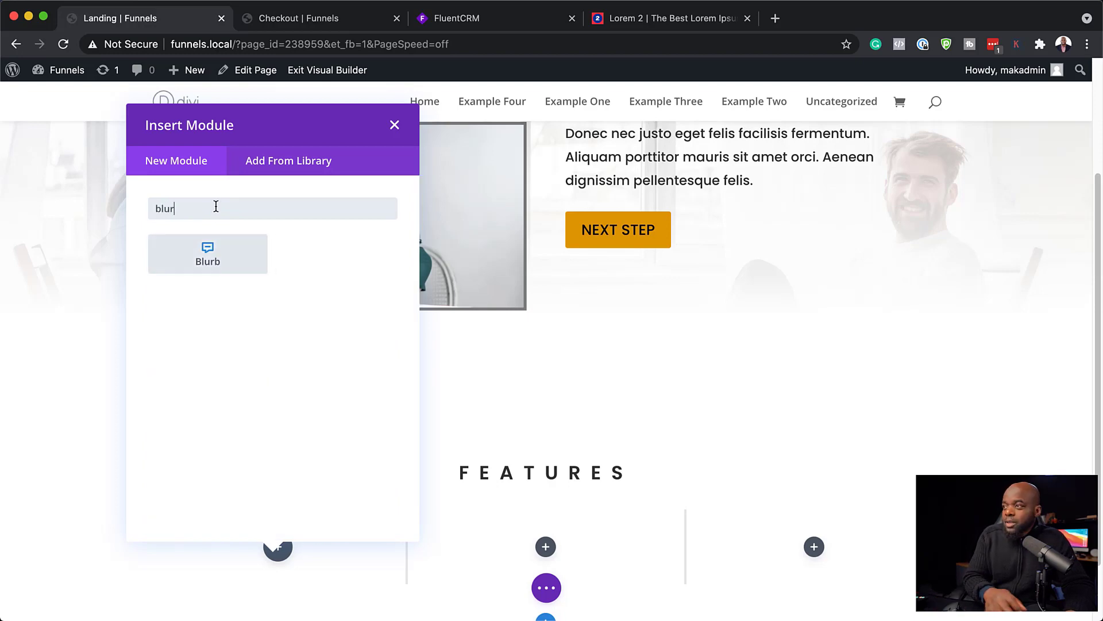
{"action": "left_click", "coordinate": [174, 260]}
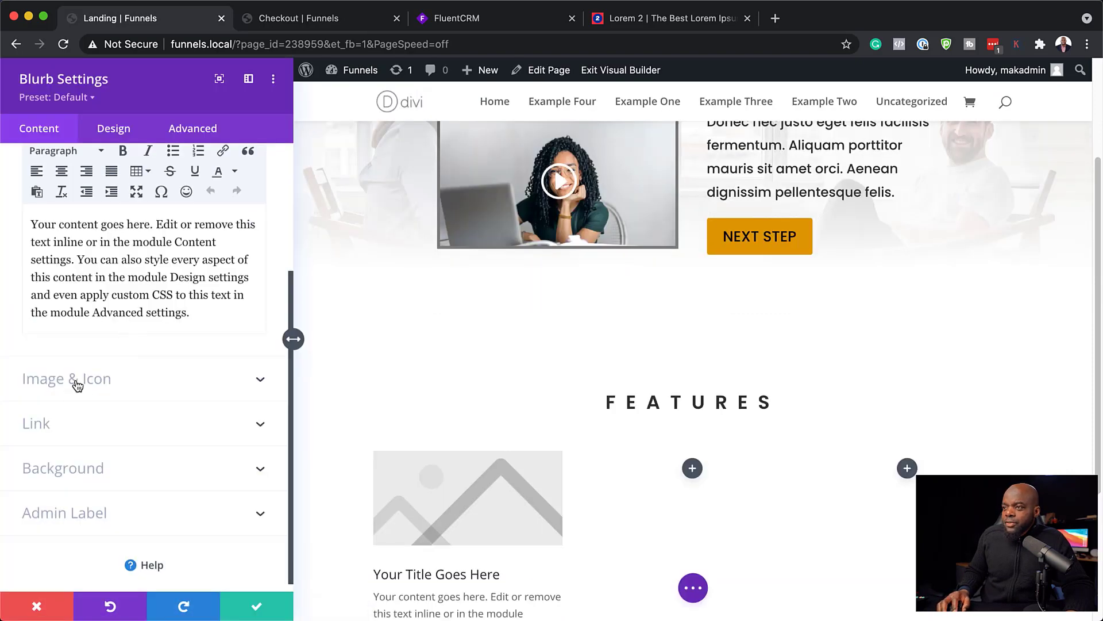
- Remove the blurb's placeholder image and use the closed padlock icon instead
{"action": "left_click", "coordinate": [77, 384]}
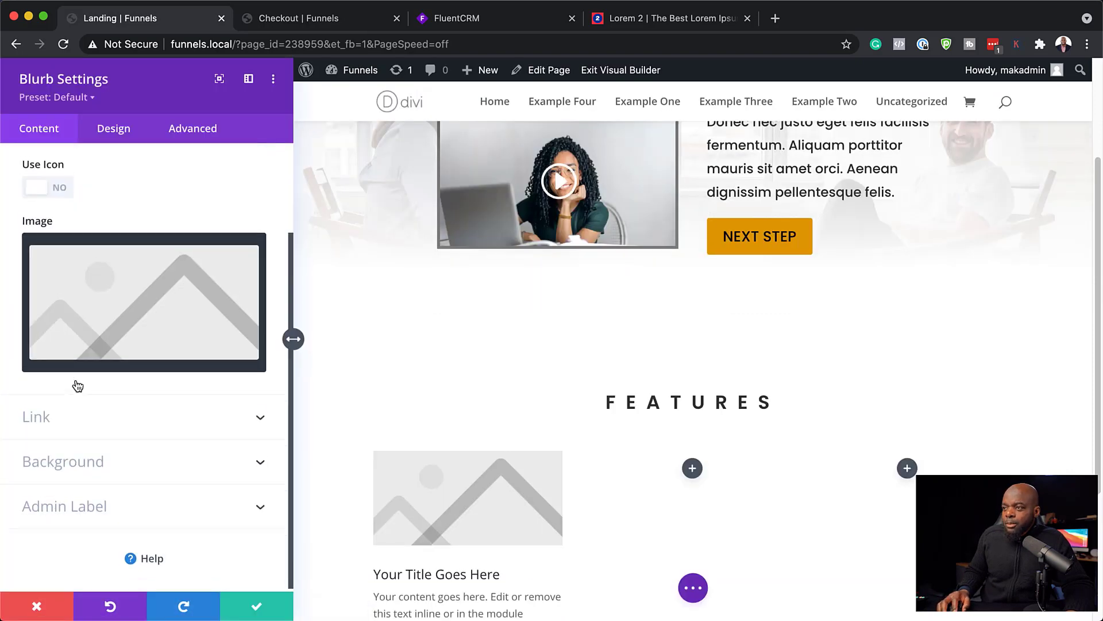
{"action": "mouse_move", "coordinate": [128, 332]}
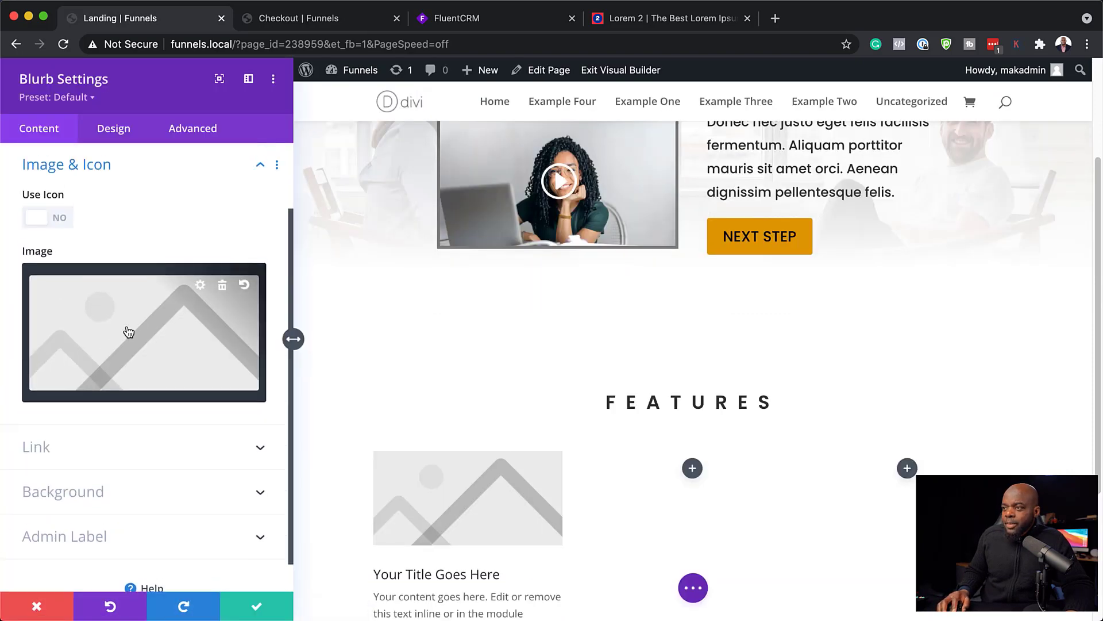
{"action": "left_click", "coordinate": [222, 284]}
{"action": "left_click", "coordinate": [60, 222]}
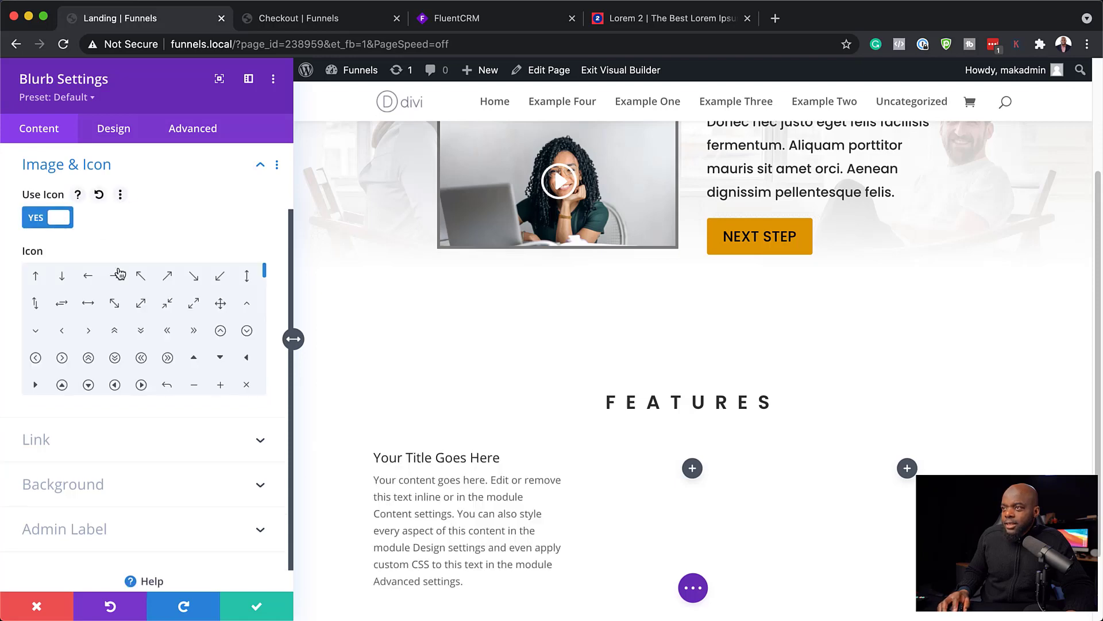
{"action": "left_click_drag", "start_coordinate": [263, 276], "coordinate": [269, 298]}
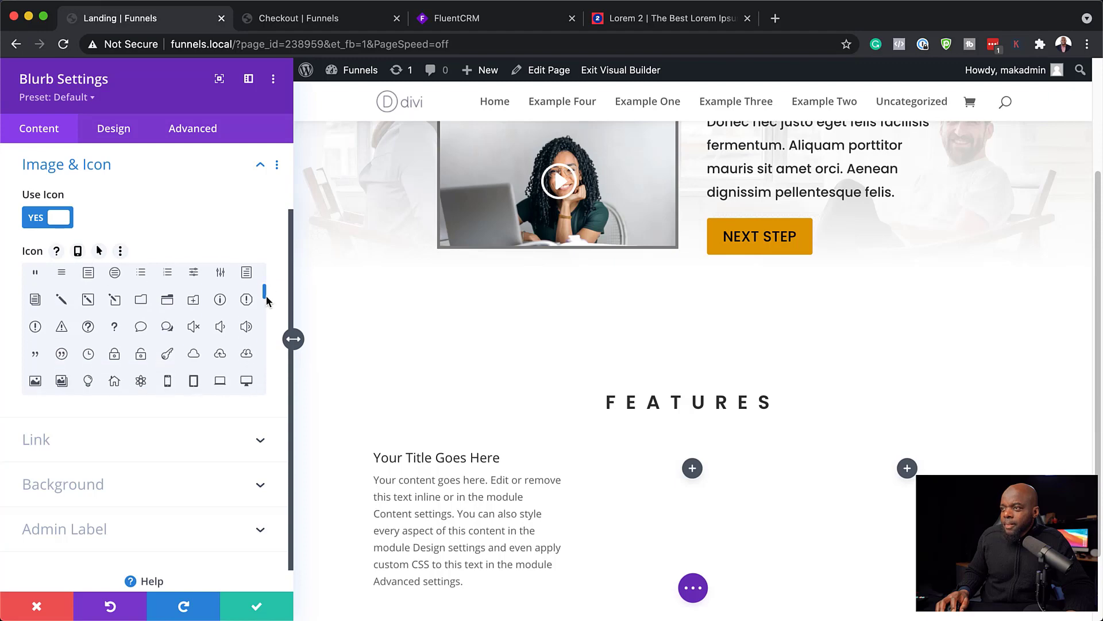
{"action": "left_click", "coordinate": [117, 358]}
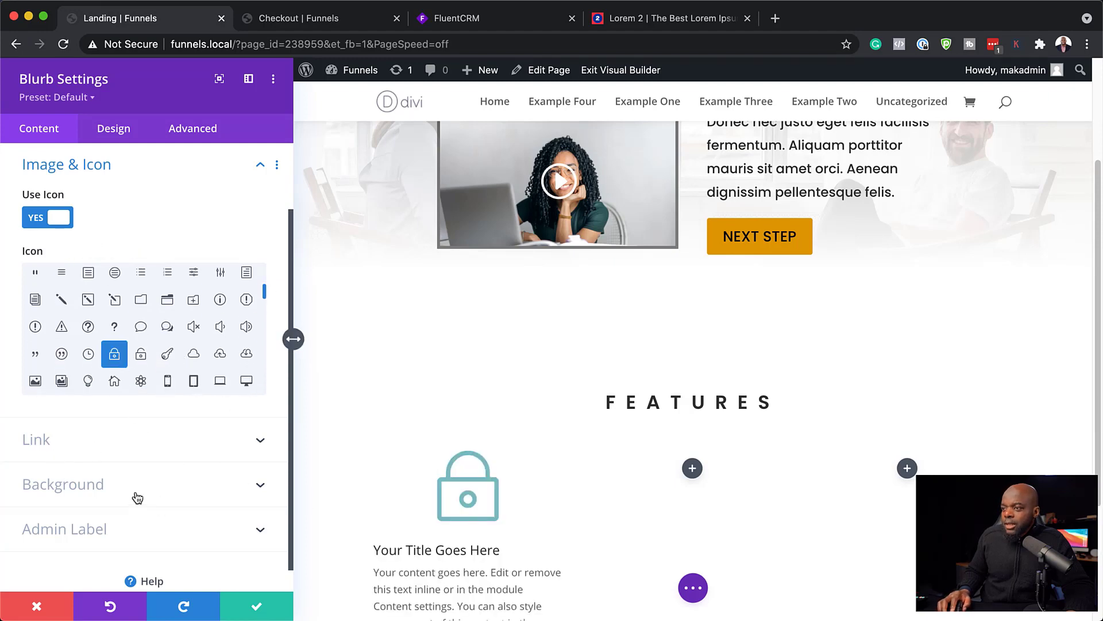
- Give the blurb a dark grey #1e1e1e background color
{"action": "scroll", "coordinate": [427, 470], "scroll_direction": "down", "scroll_amount": 3}
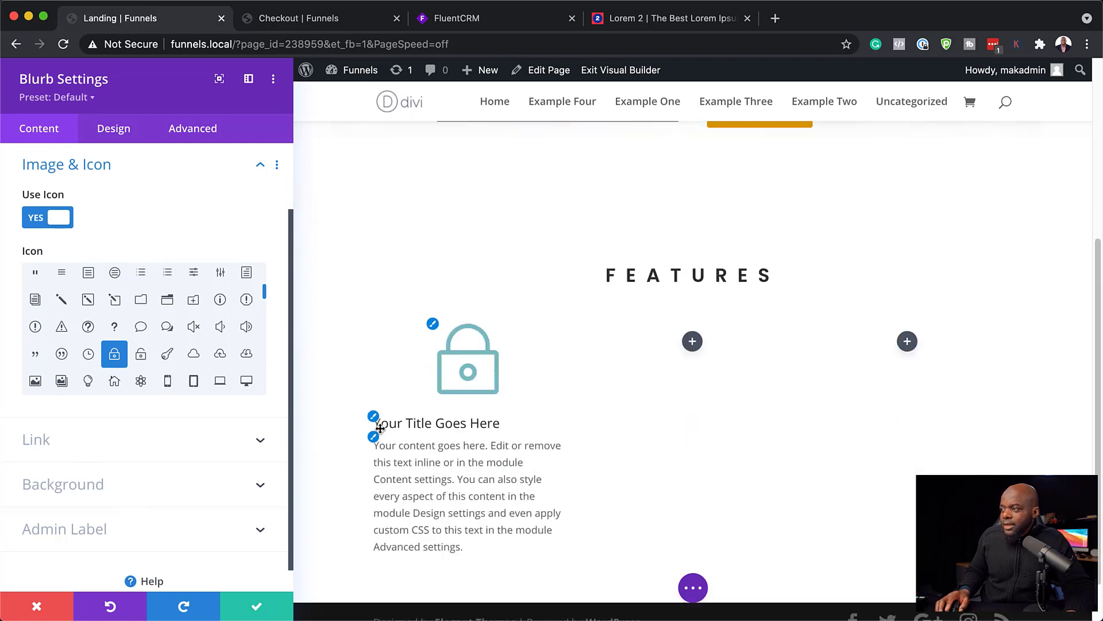
{"action": "left_click", "coordinate": [96, 492]}
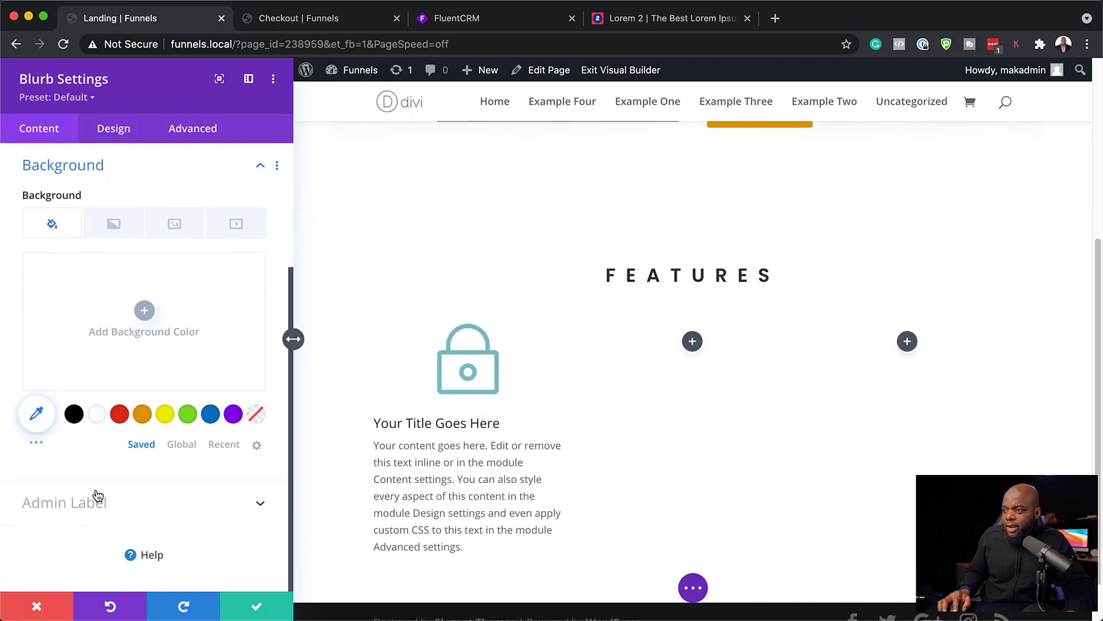
{"action": "left_click", "coordinate": [74, 415]}
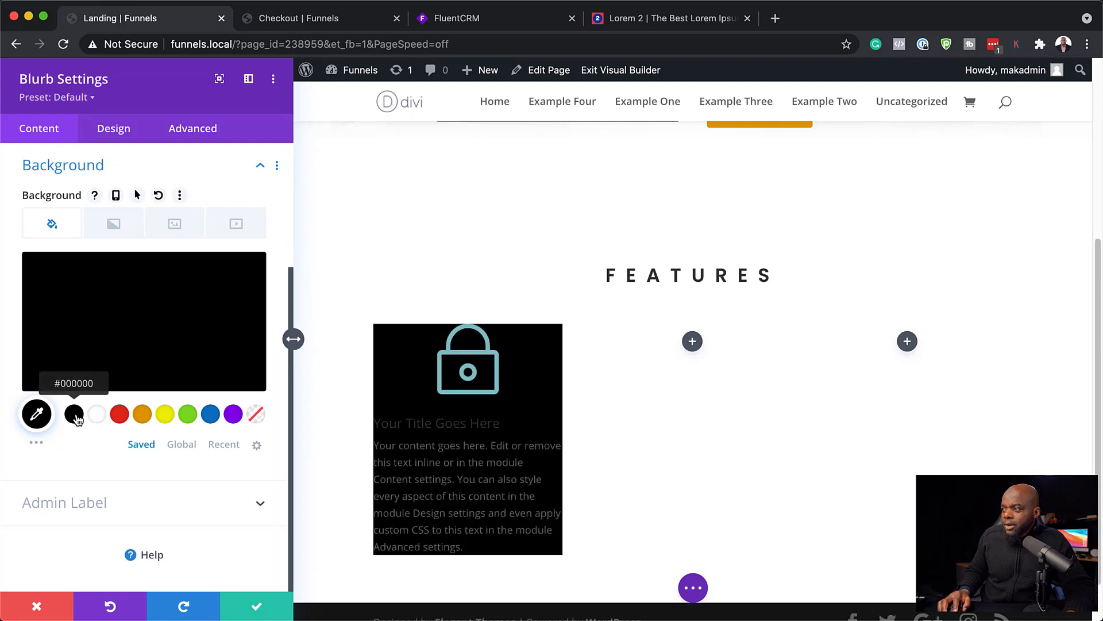
{"action": "left_click", "coordinate": [26, 371]}
{"action": "left_click_drag", "start_coordinate": [24, 367], "coordinate": [25, 374]}
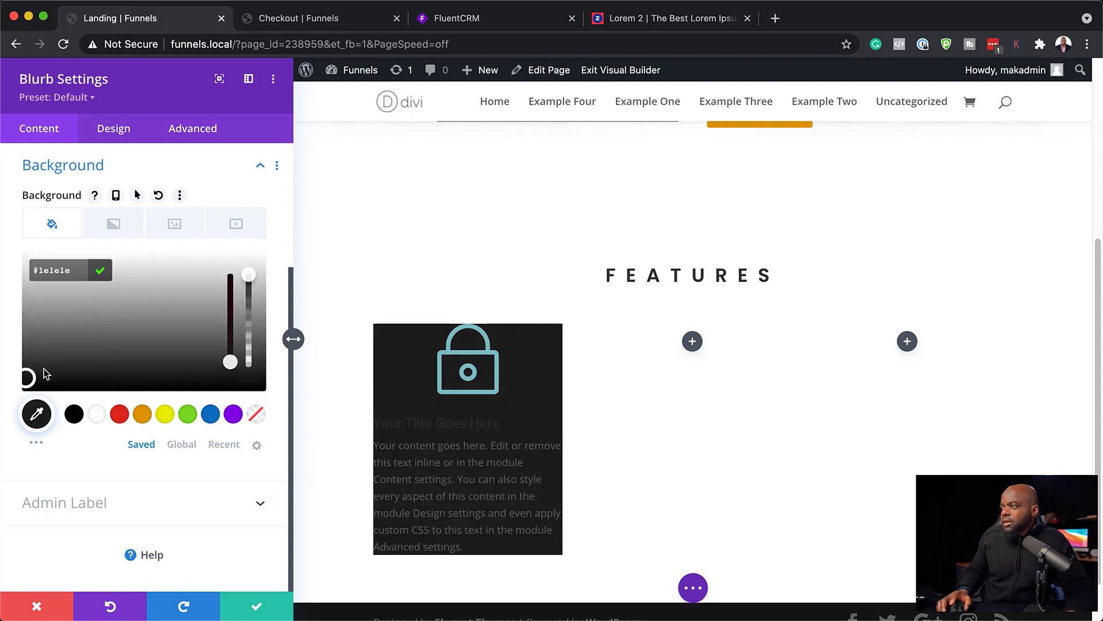
- Set the blurb's padding to 30px on all four sides and round all its corners to 4px
{"action": "left_click", "coordinate": [114, 128]}
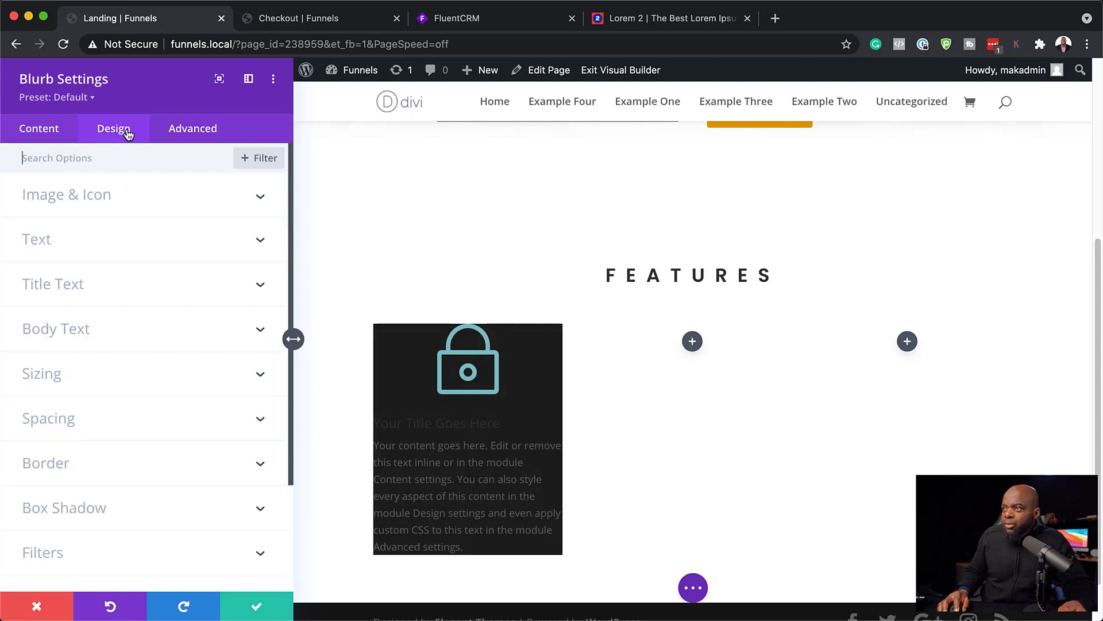
{"action": "left_click", "coordinate": [74, 424]}
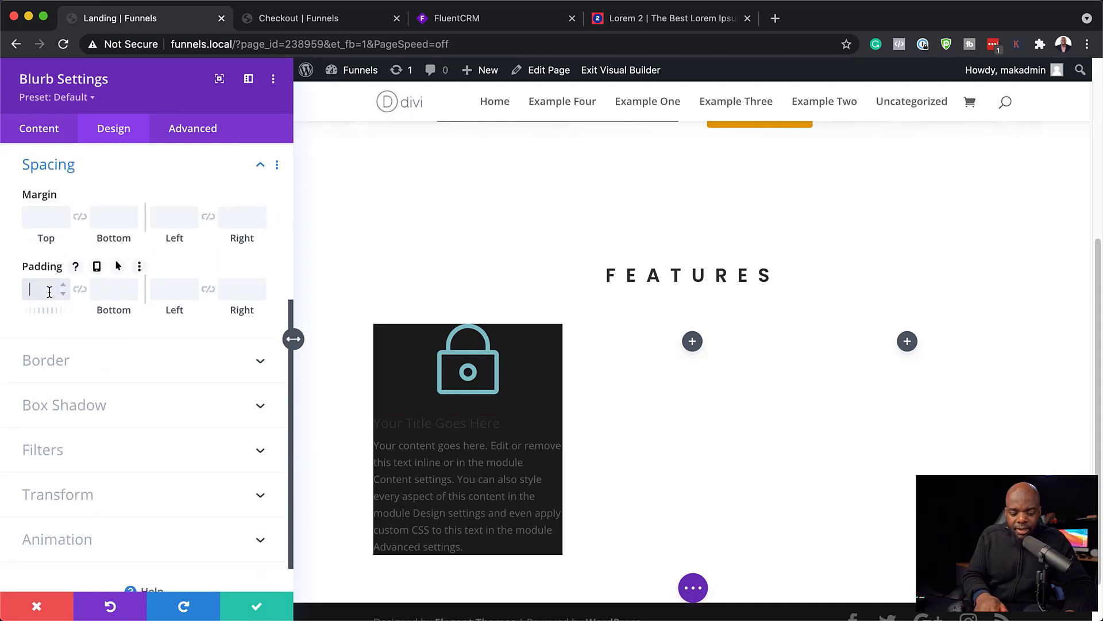
{"action": "type", "text": "30px"}
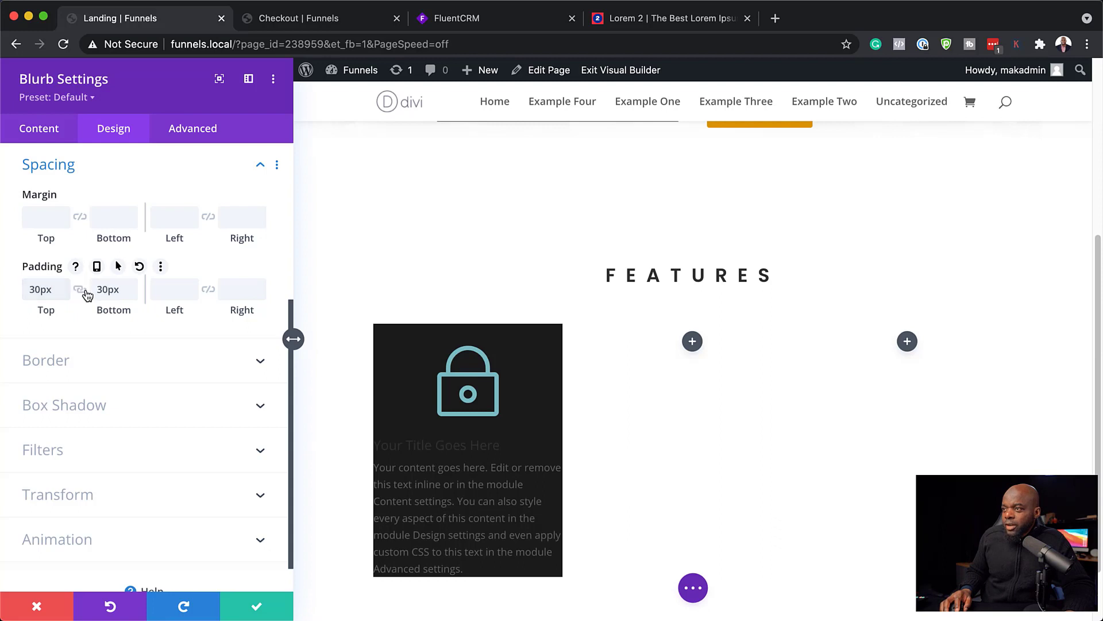
{"action": "left_click", "coordinate": [163, 289]}
{"action": "type", "text": "30px"}
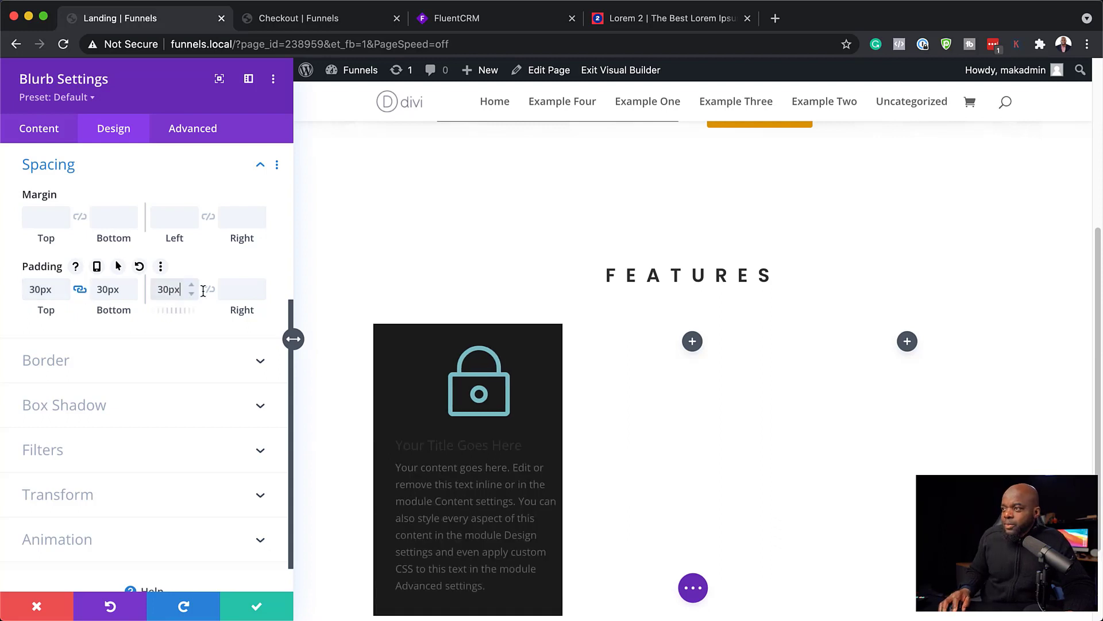
{"action": "left_click", "coordinate": [208, 289]}
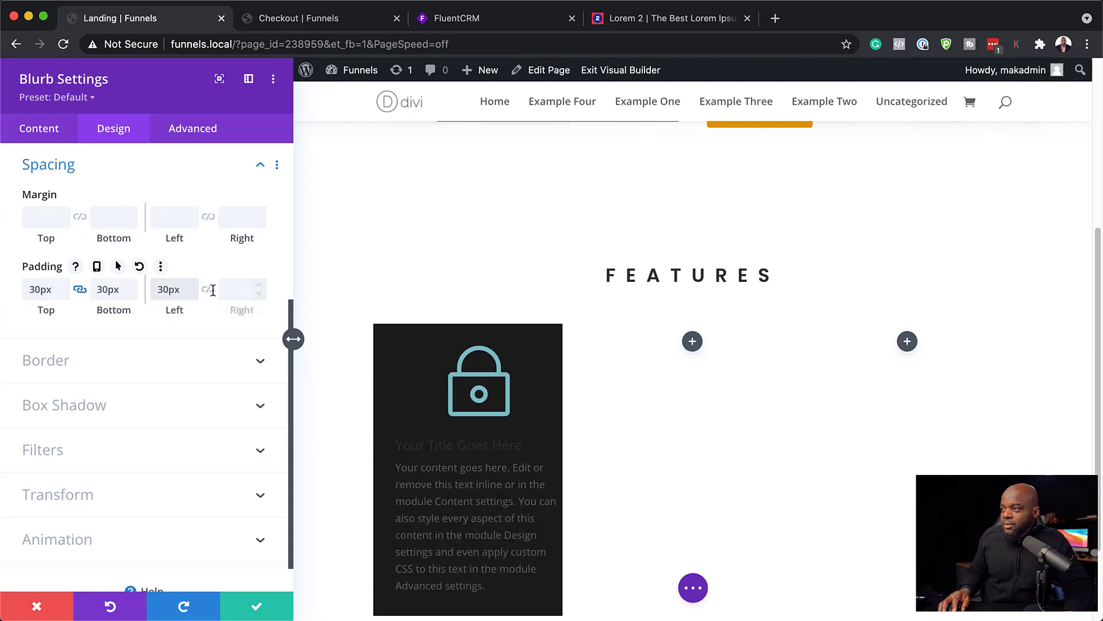
{"action": "left_click", "coordinate": [61, 369]}
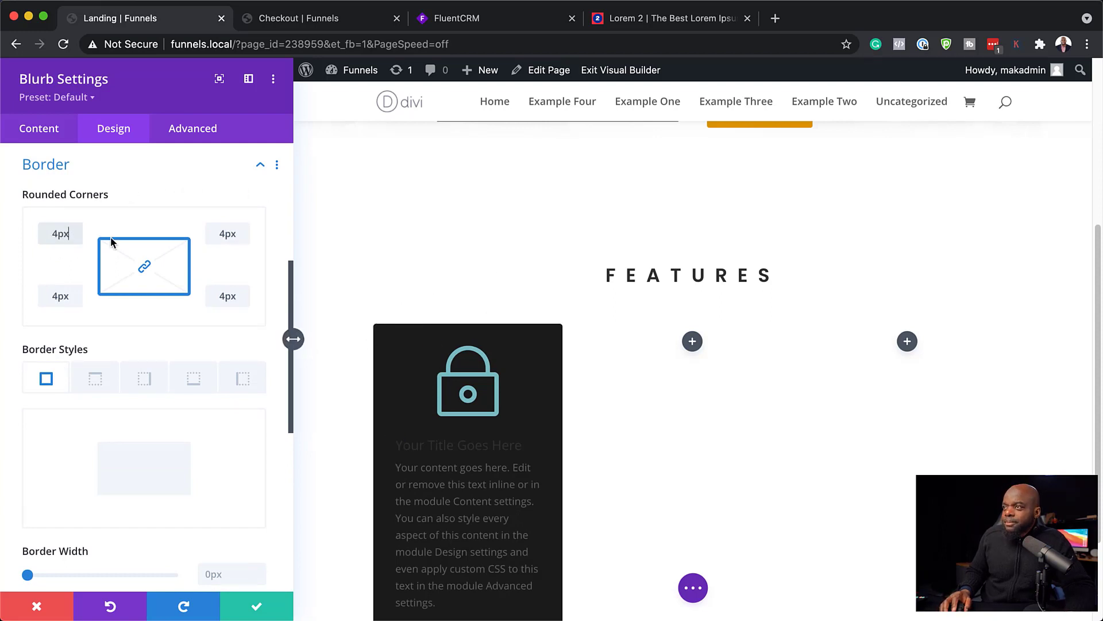
- Color the blurb's padlock icon orange and set its icon font size to 52px
{"action": "scroll", "coordinate": [122, 252], "scroll_direction": "up", "scroll_amount": 5}
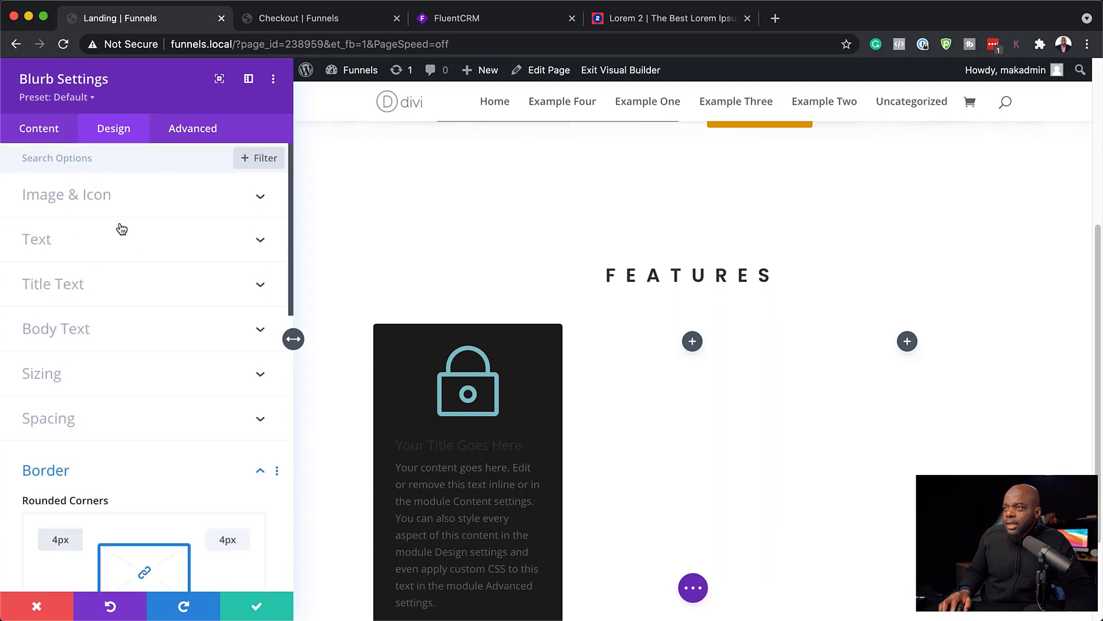
{"action": "left_click", "coordinate": [117, 194]}
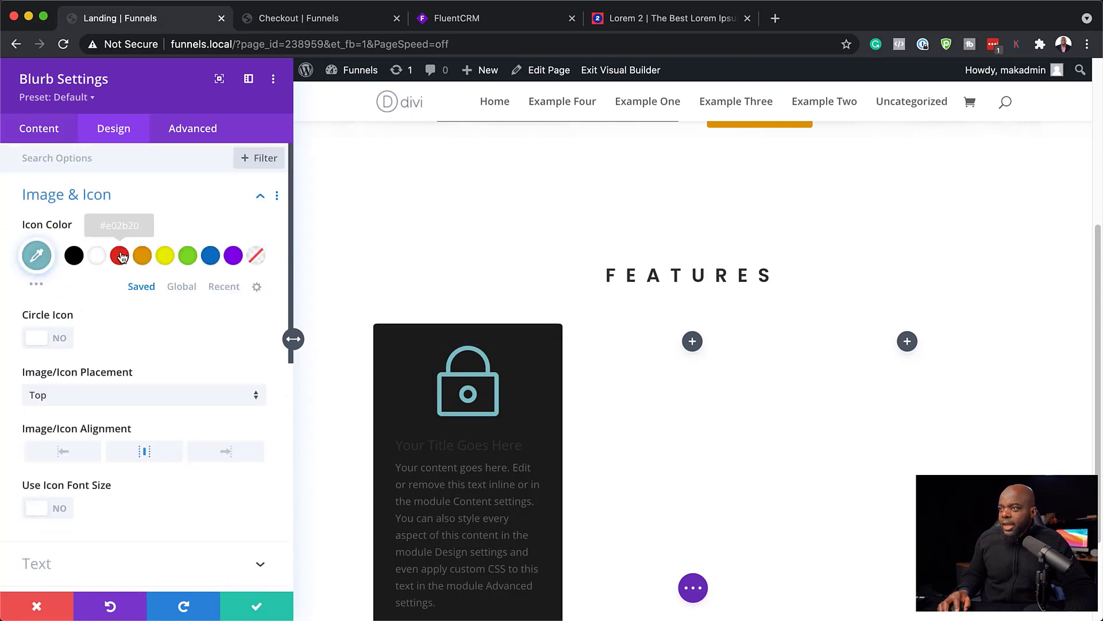
{"action": "left_click", "coordinate": [143, 257]}
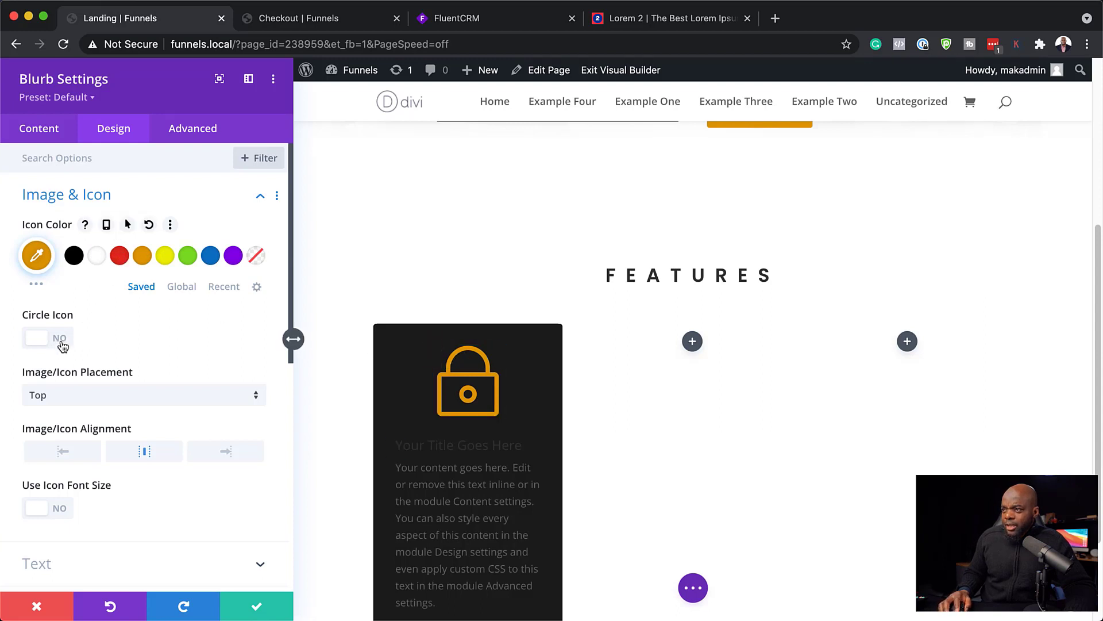
{"action": "scroll", "coordinate": [128, 402], "scroll_direction": "down", "scroll_amount": 2}
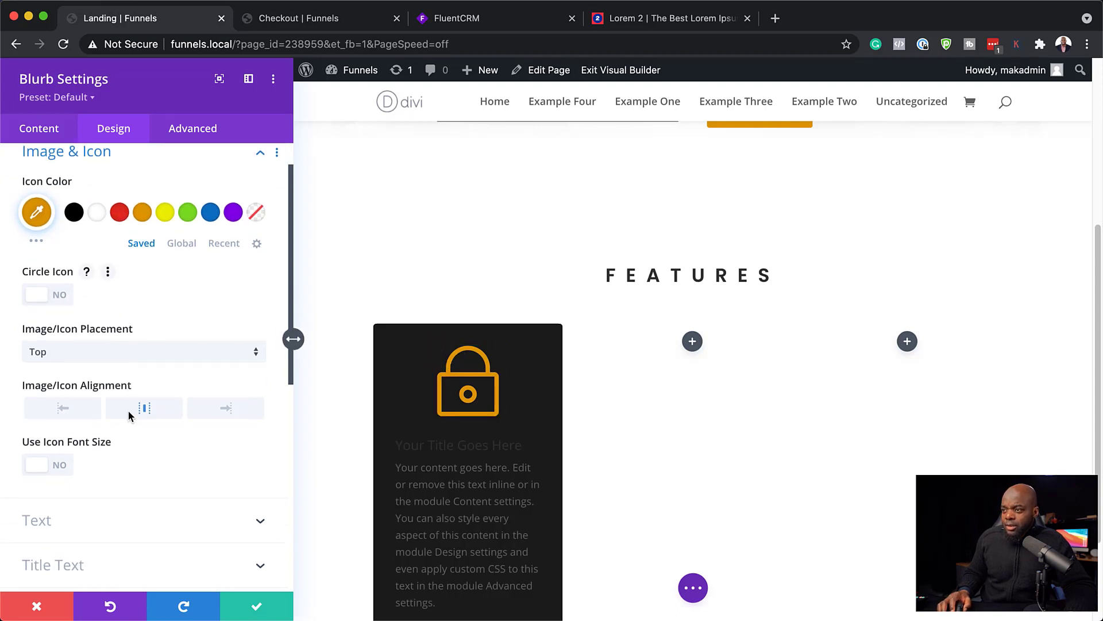
{"action": "left_click", "coordinate": [63, 467]}
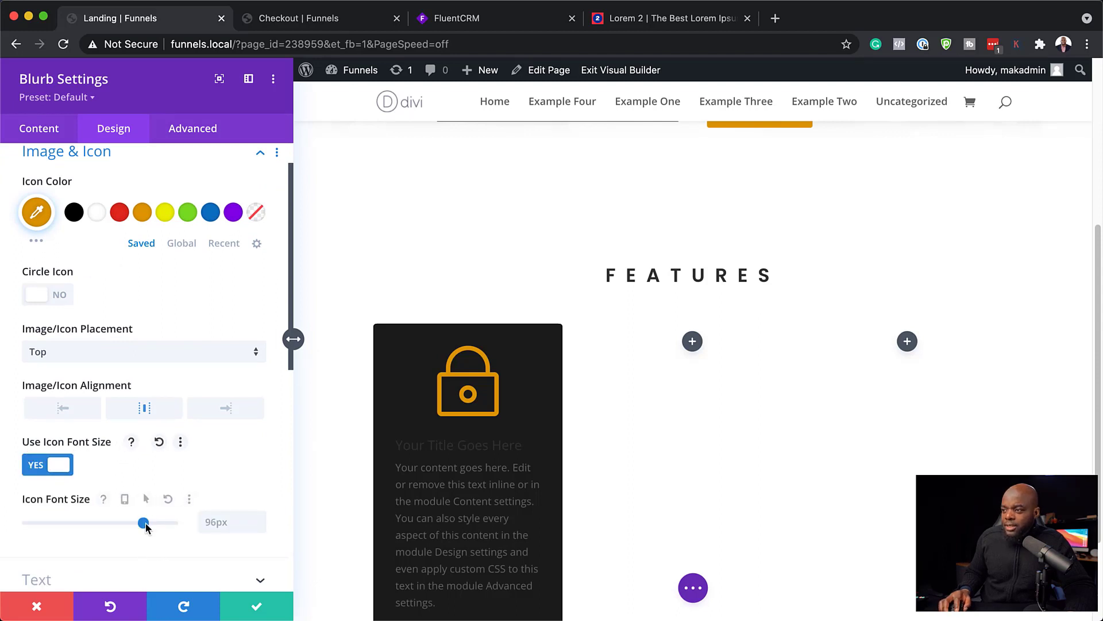
{"action": "left_click_drag", "start_coordinate": [143, 523], "coordinate": [91, 529]}
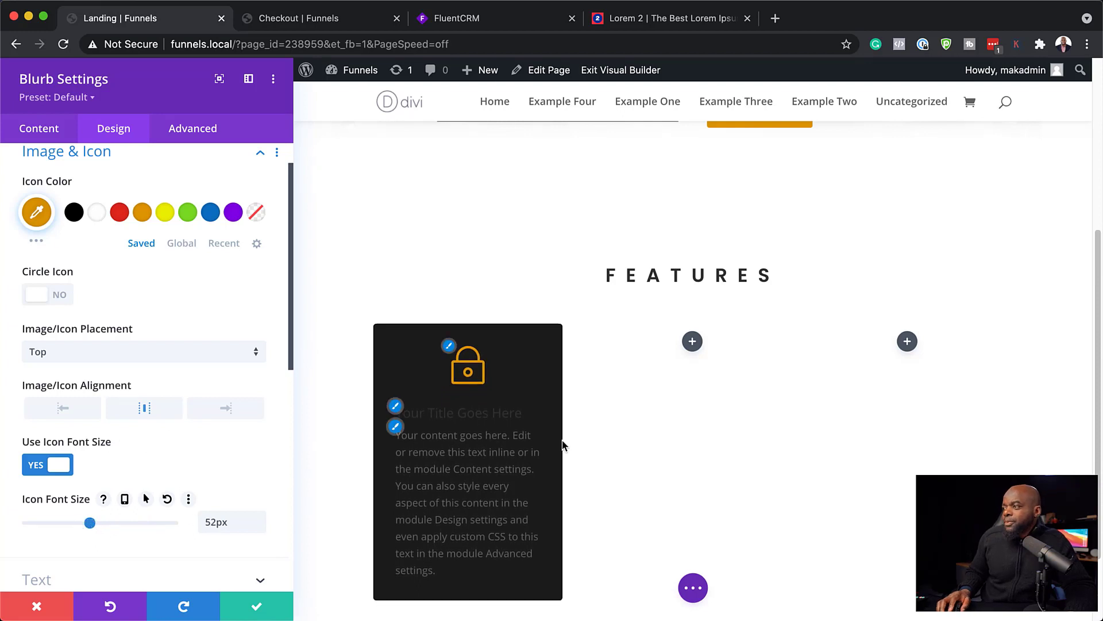
- Style the blurb's title in Poppins Semi Bold, colored orange #e09900 and center-aligned
{"action": "left_click", "coordinate": [395, 406]}
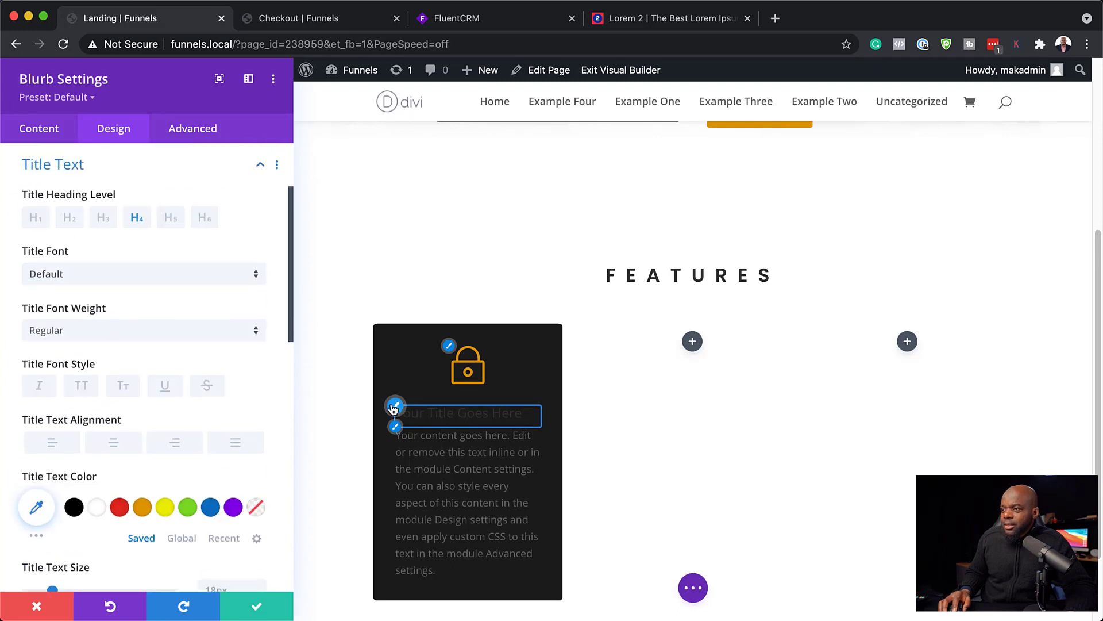
{"action": "left_click", "coordinate": [119, 280]}
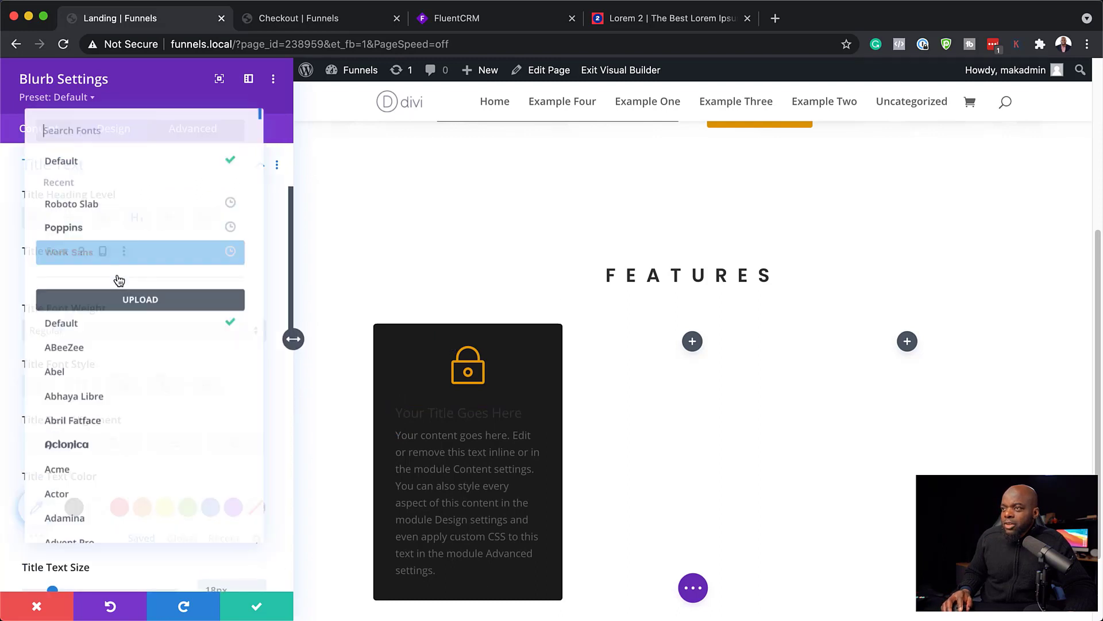
{"action": "left_click", "coordinate": [124, 225]}
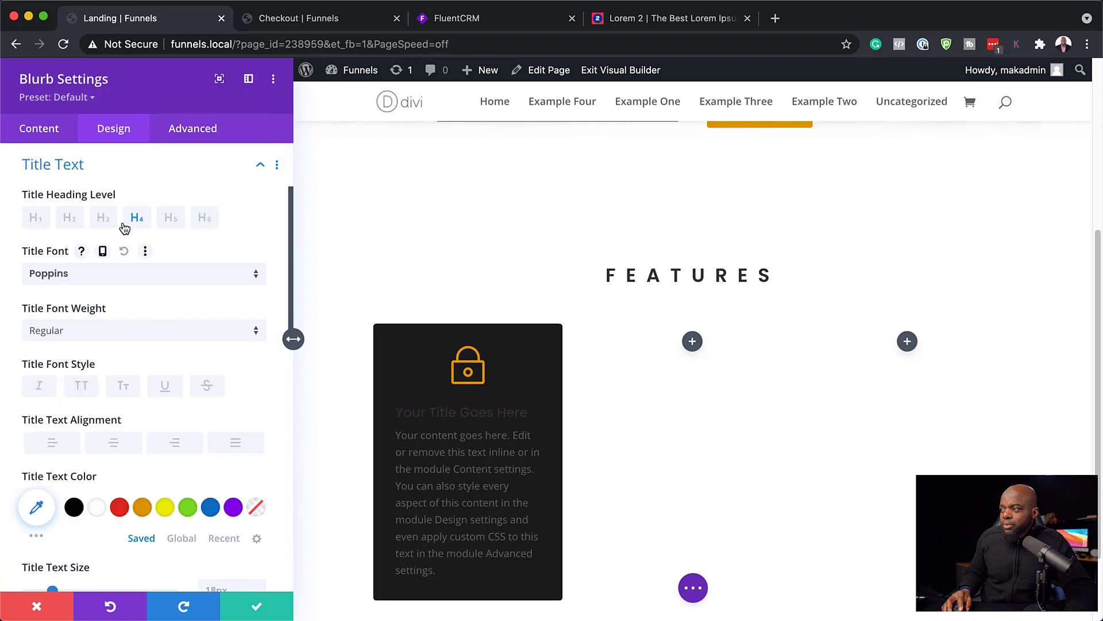
{"action": "left_click", "coordinate": [142, 506]}
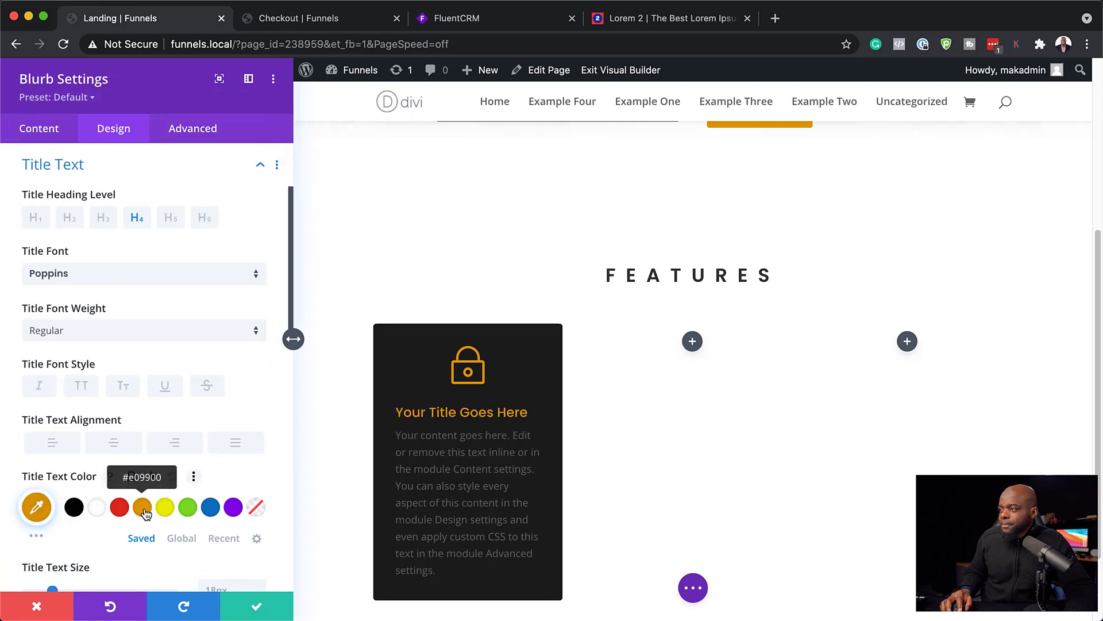
{"action": "left_click", "coordinate": [114, 443]}
{"action": "left_click", "coordinate": [108, 334]}
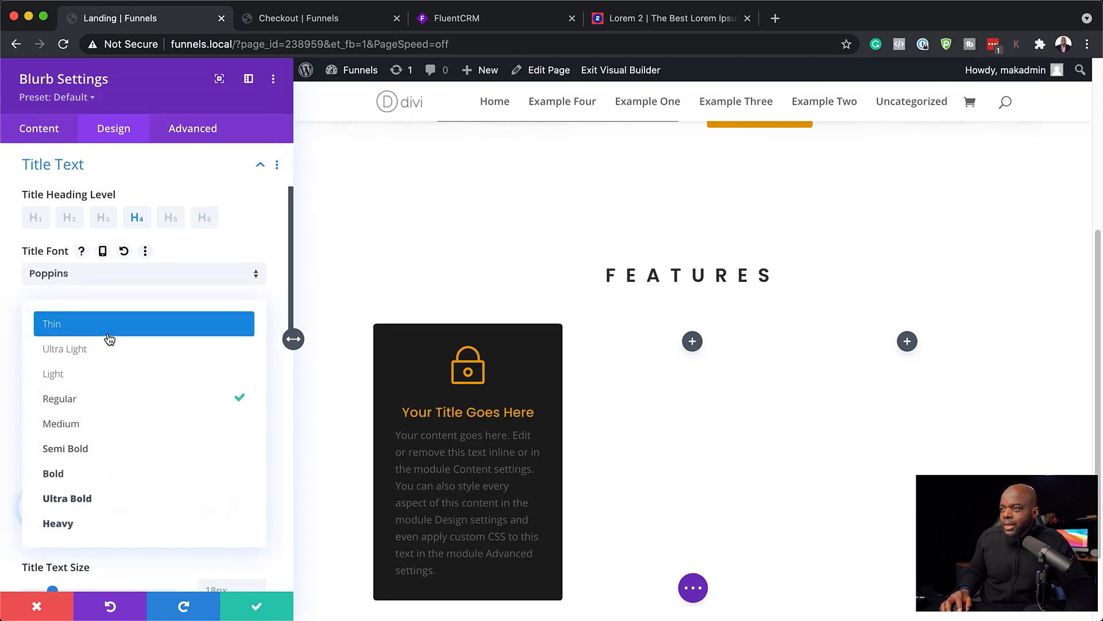
{"action": "left_click", "coordinate": [121, 448]}
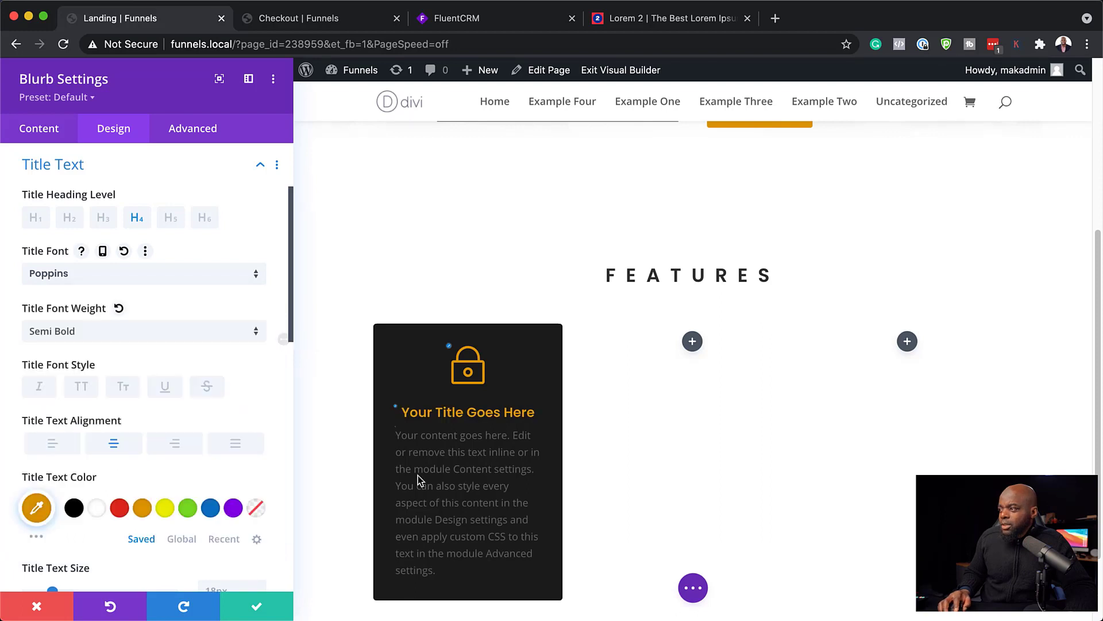
- Style the blurb's body text in Poppins, colored light grey #b2b2b2 and center-aligned
{"action": "left_click", "coordinate": [396, 427]}
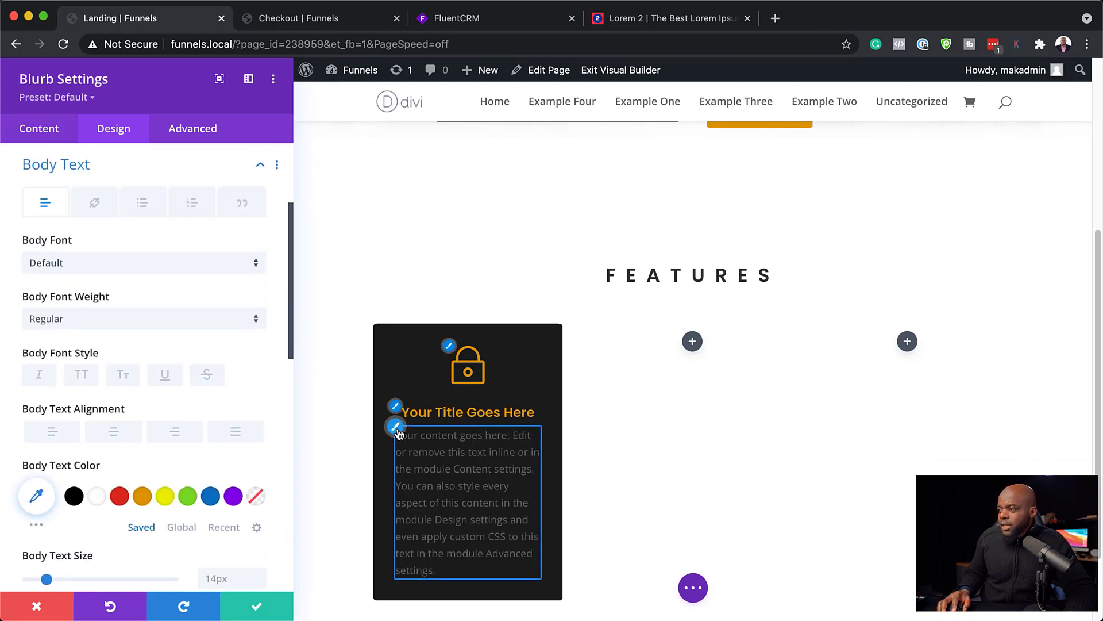
{"action": "left_click", "coordinate": [89, 267]}
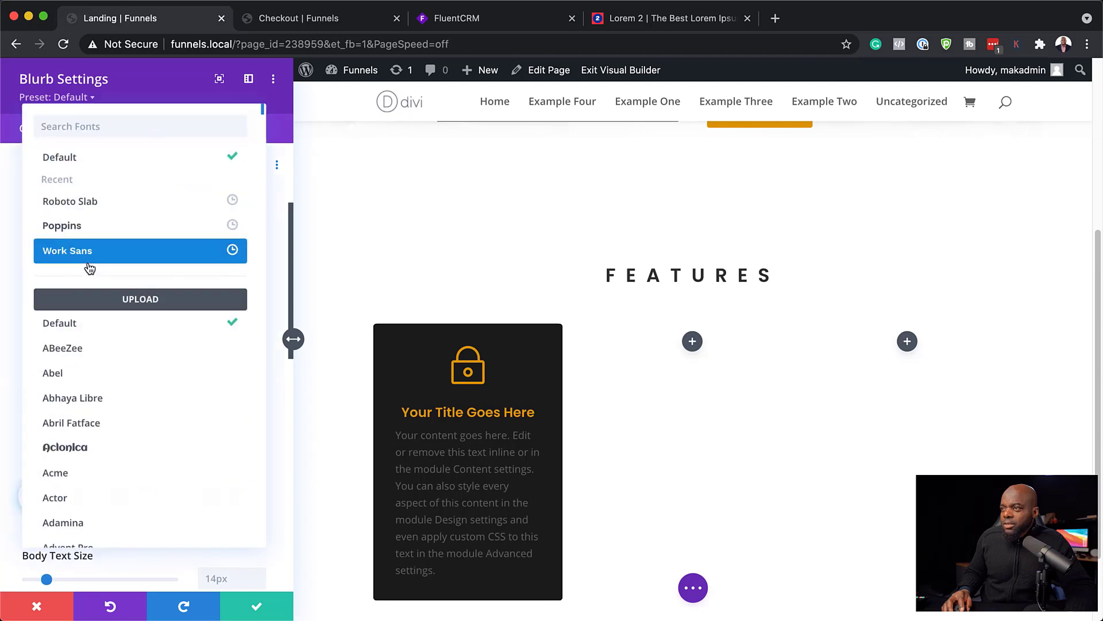
{"action": "left_click", "coordinate": [104, 224]}
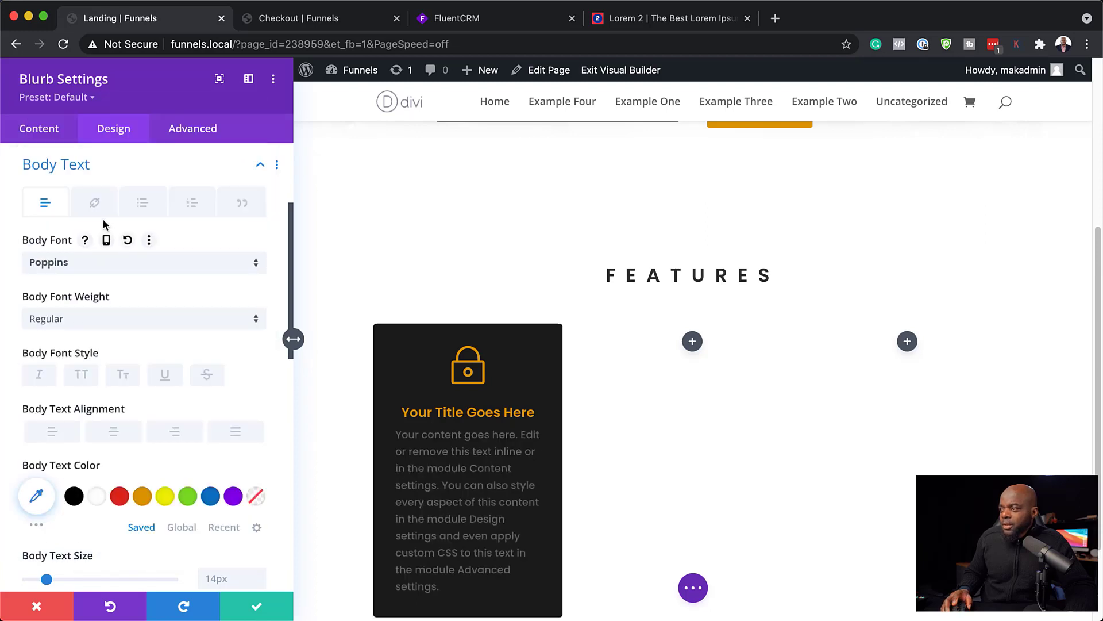
{"action": "left_click", "coordinate": [99, 501]}
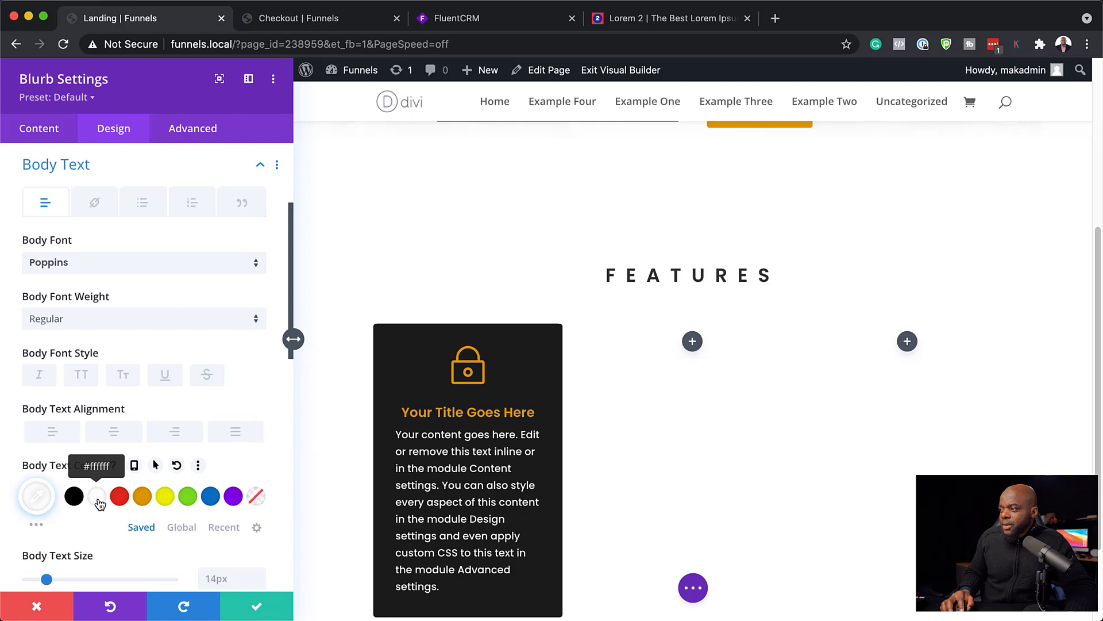
{"action": "left_click", "coordinate": [40, 498]}
{"action": "left_click_drag", "start_coordinate": [47, 539], "coordinate": [21, 522]}
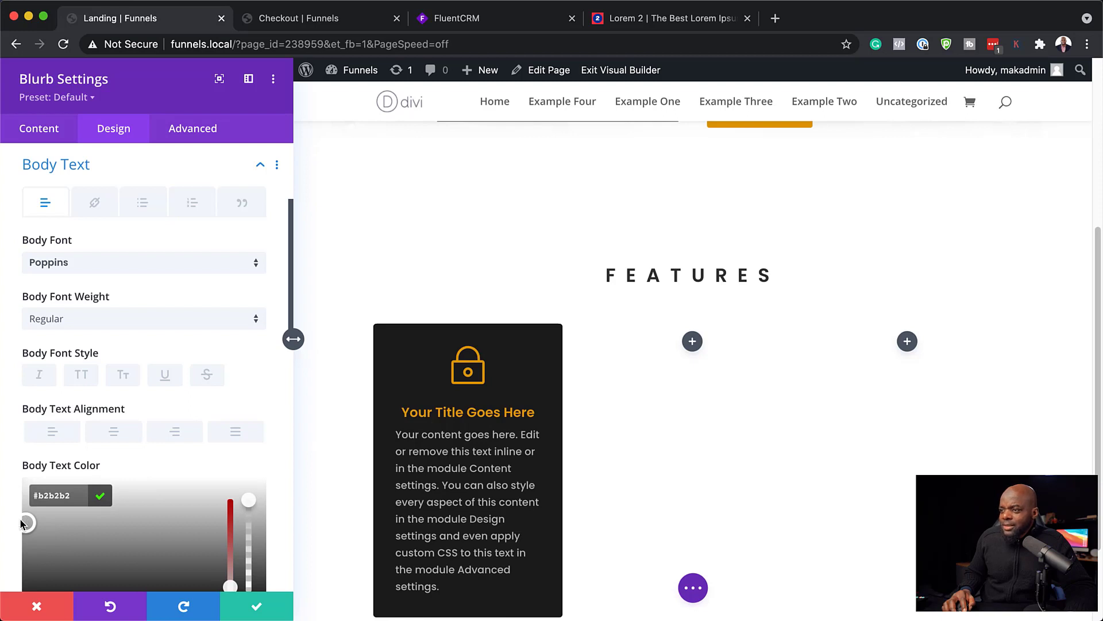
{"action": "left_click", "coordinate": [122, 432]}
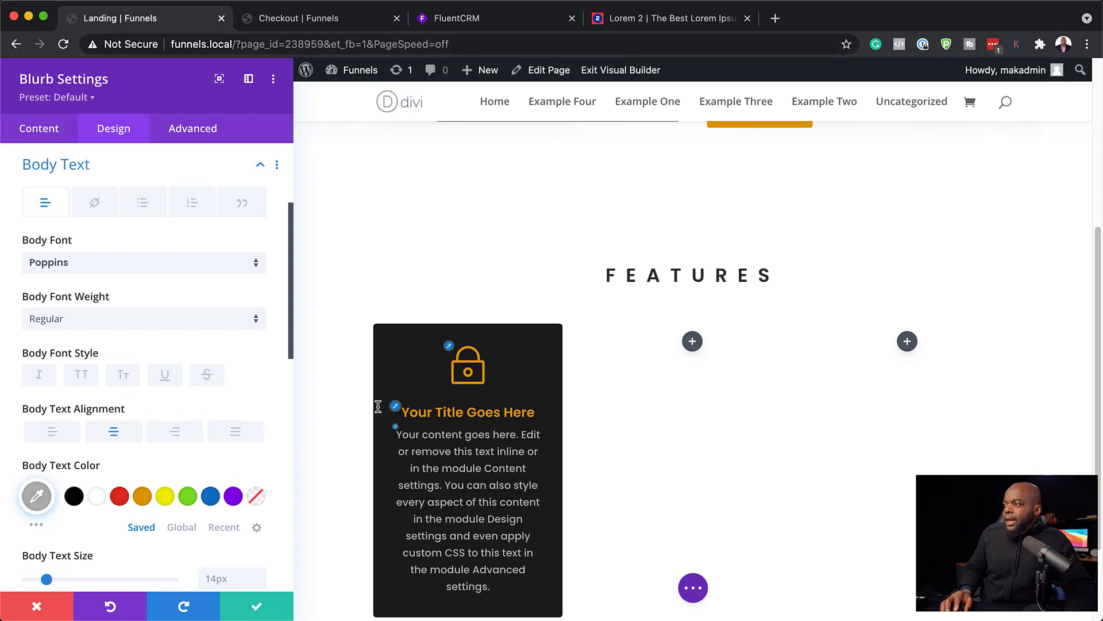
- Replace the blurb's body with the "Donec nec justo eget felis..." paragraph, title it "Aliquam porttitor" and save the blurb
{"action": "left_click", "coordinate": [55, 135]}
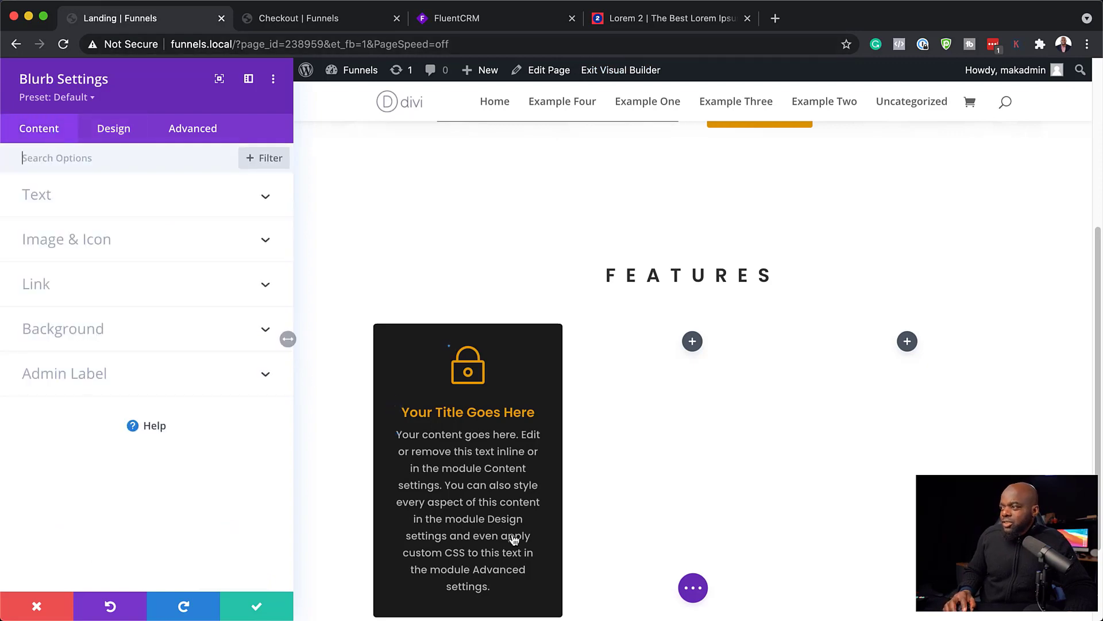
{"action": "left_click", "coordinate": [59, 201]}
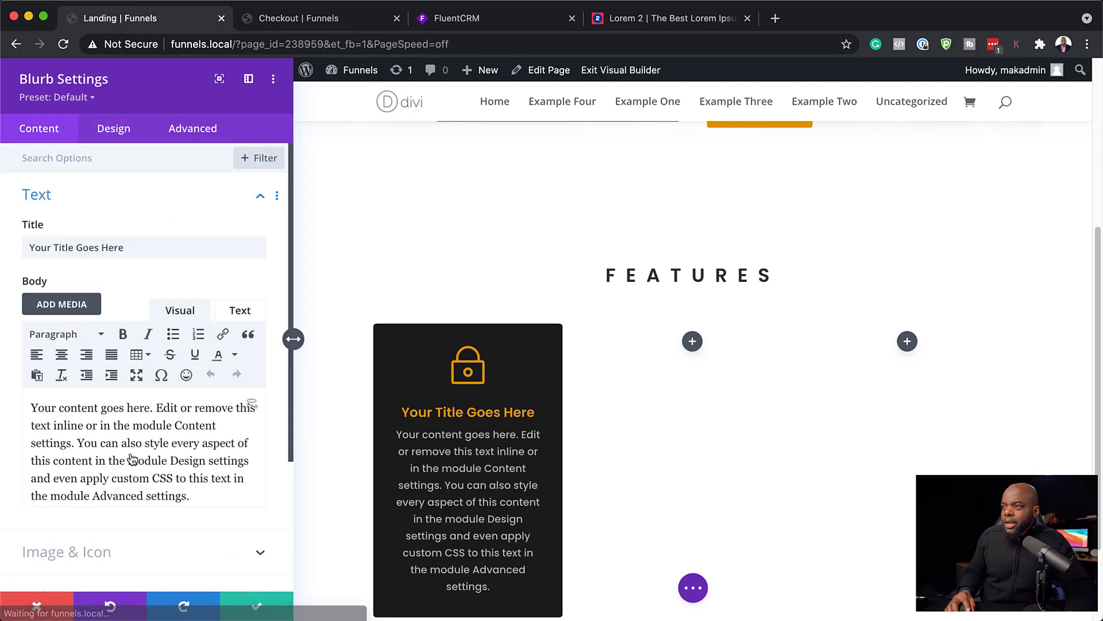
{"action": "left_click_drag", "start_coordinate": [201, 488], "coordinate": [22, 404]}
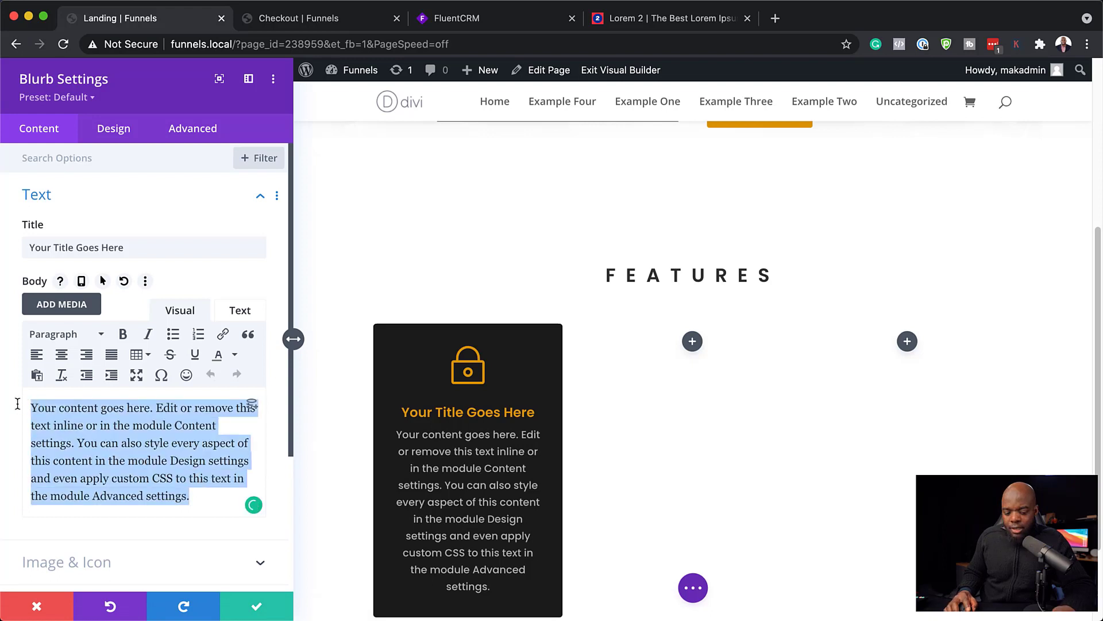
{"action": "type", "text": "Donec nec justo eget felis facilisis fermentum. Aliquam porttitor mauris sit amet orci. Aenean dignissim pellentesque felis."}
{"action": "left_click_drag", "start_coordinate": [29, 248], "coordinate": [139, 251]}
{"action": "type", "text": "Aliquam porttitor"}
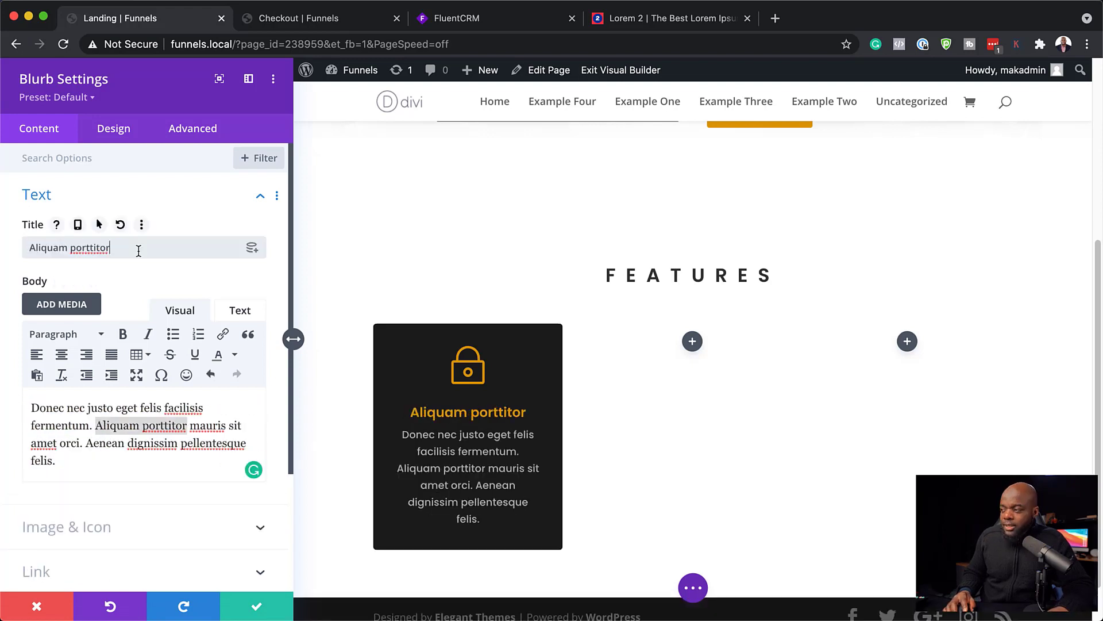
{"action": "left_click", "coordinate": [253, 608]}
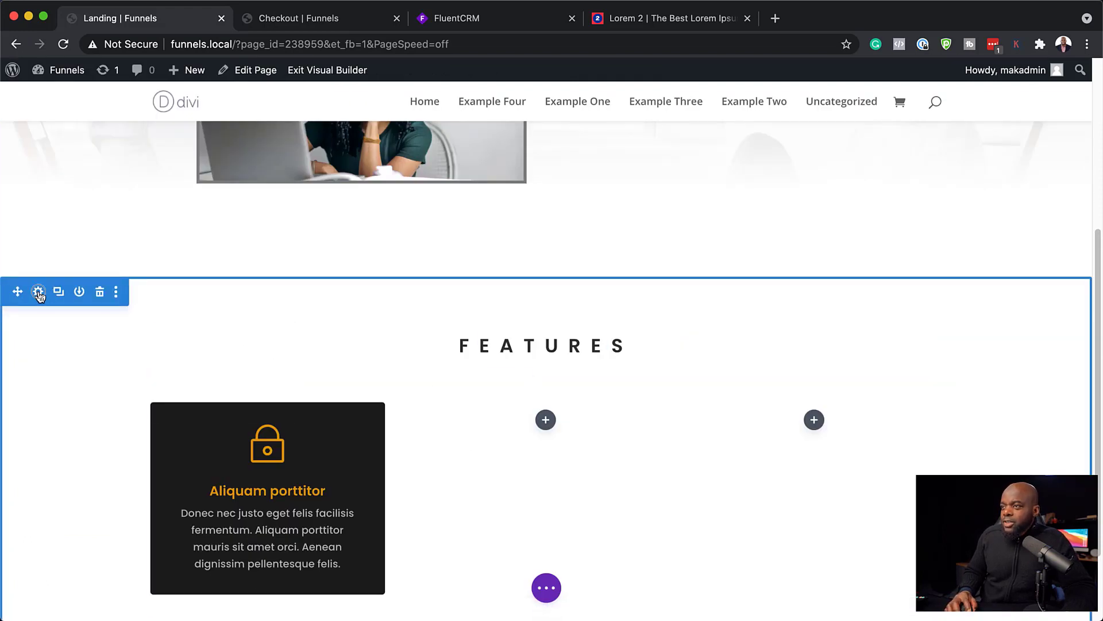
- Try a black #000000 background on the FEATURES section and compare it with the section above
{"action": "left_click", "coordinate": [39, 293]}
{"action": "left_click", "coordinate": [58, 247]}
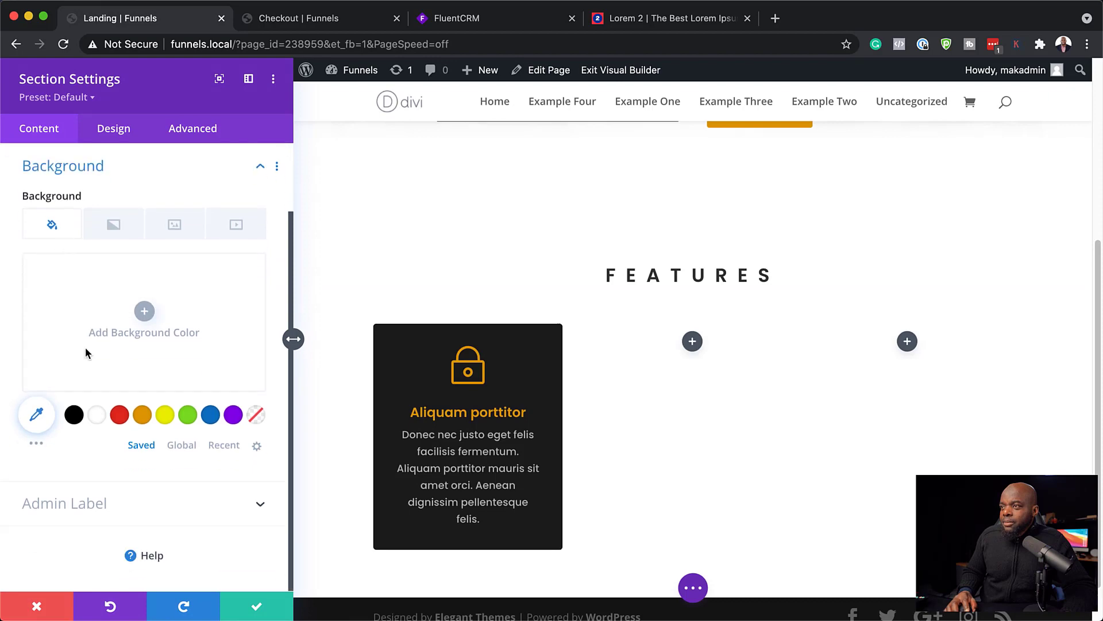
{"action": "left_click", "coordinate": [74, 415]}
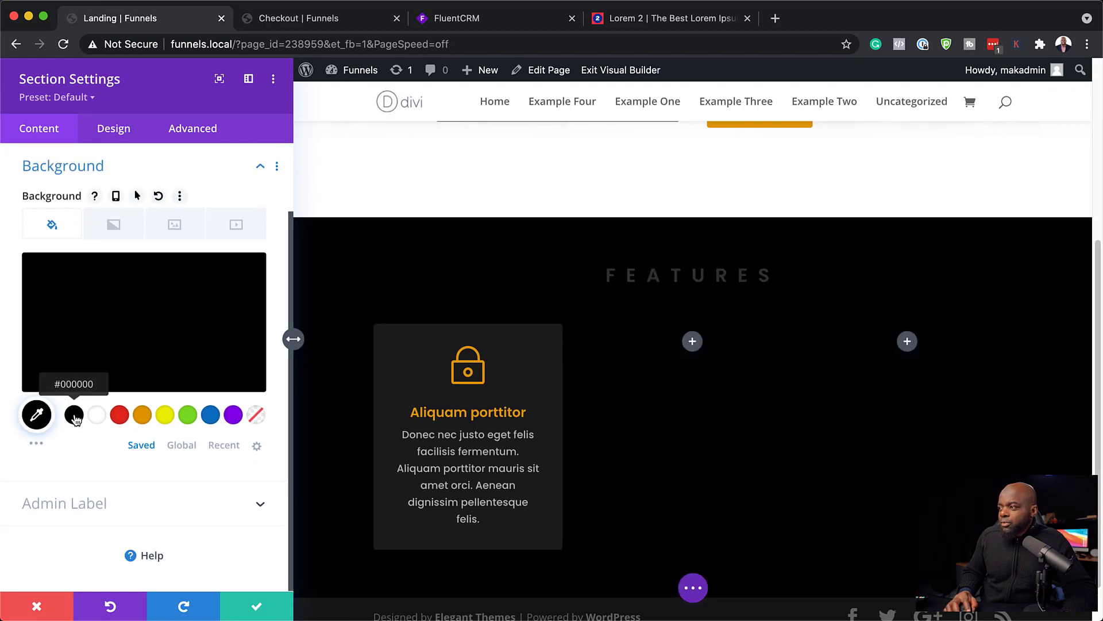
{"action": "scroll", "coordinate": [845, 368], "scroll_direction": "up", "scroll_amount": 5}
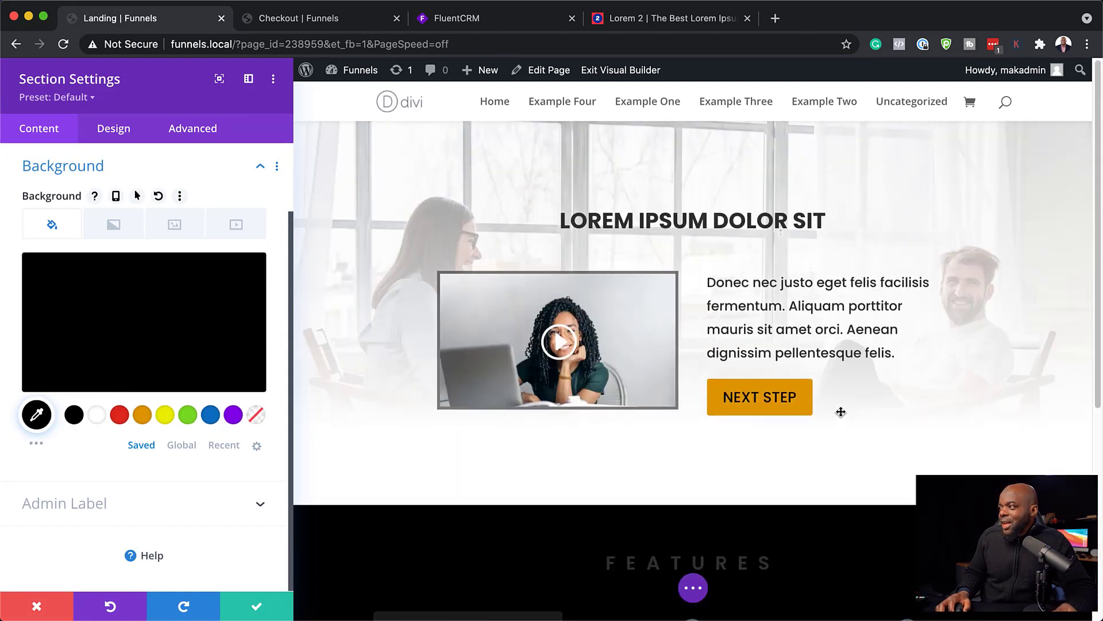
{"action": "scroll", "coordinate": [844, 416], "scroll_direction": "down", "scroll_amount": 6}
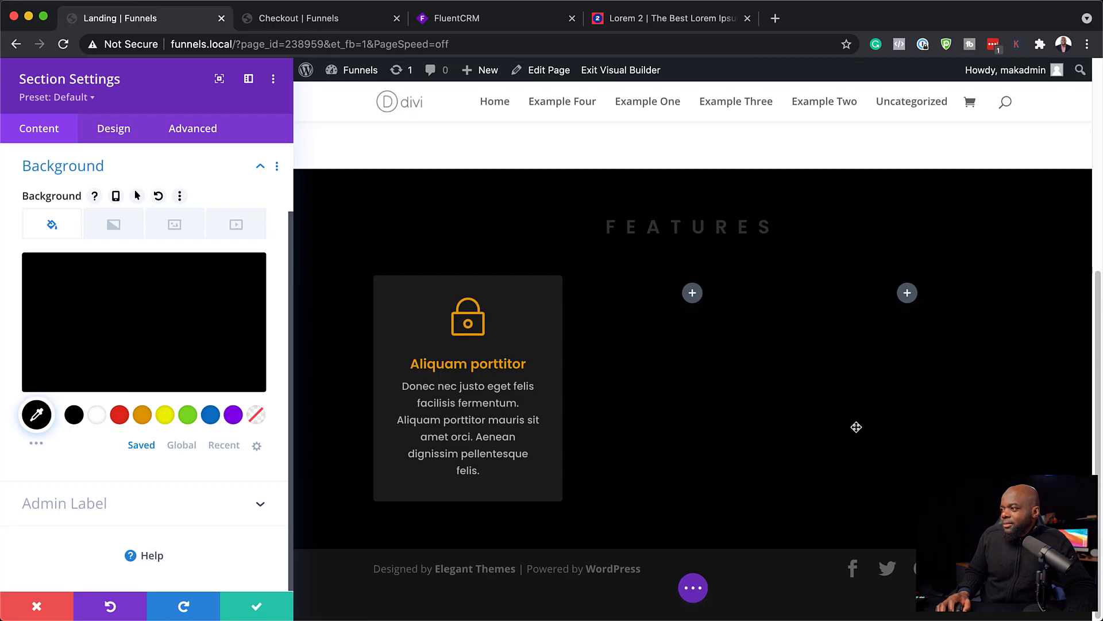
{"action": "scroll", "coordinate": [725, 406], "scroll_direction": "up", "scroll_amount": 3}
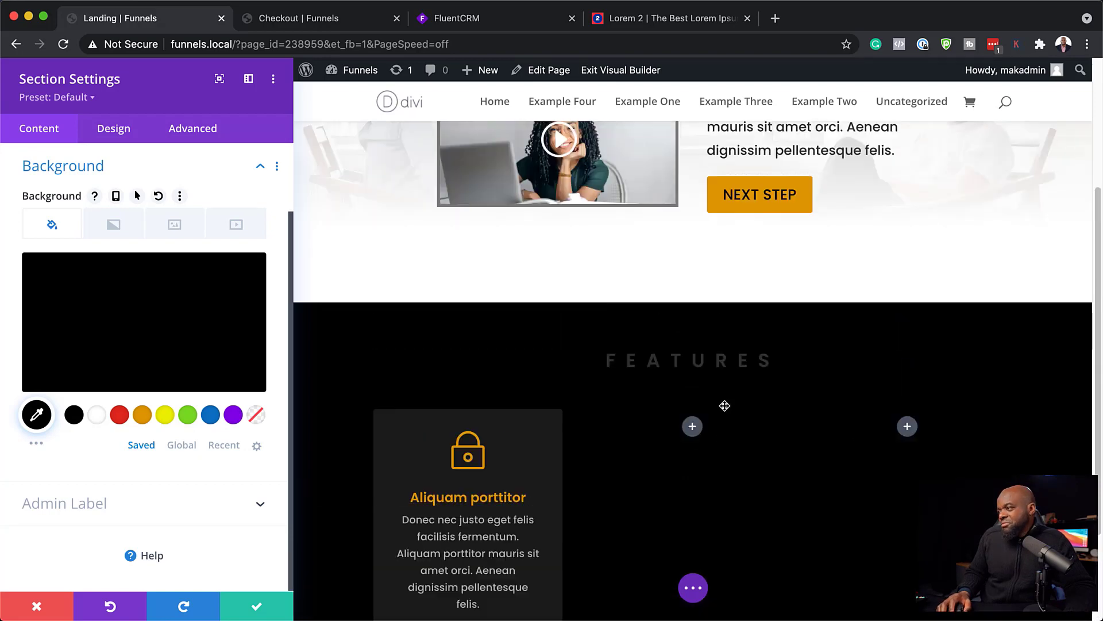
- Set the FEATURES section's background to light grey #f4f4f4 and its top and bottom padding to 100px
{"action": "left_click", "coordinate": [80, 322]}
{"action": "left_click_drag", "start_coordinate": [39, 375], "coordinate": [12, 269]}
{"action": "scroll", "coordinate": [794, 447], "scroll_direction": "up", "scroll_amount": 4}
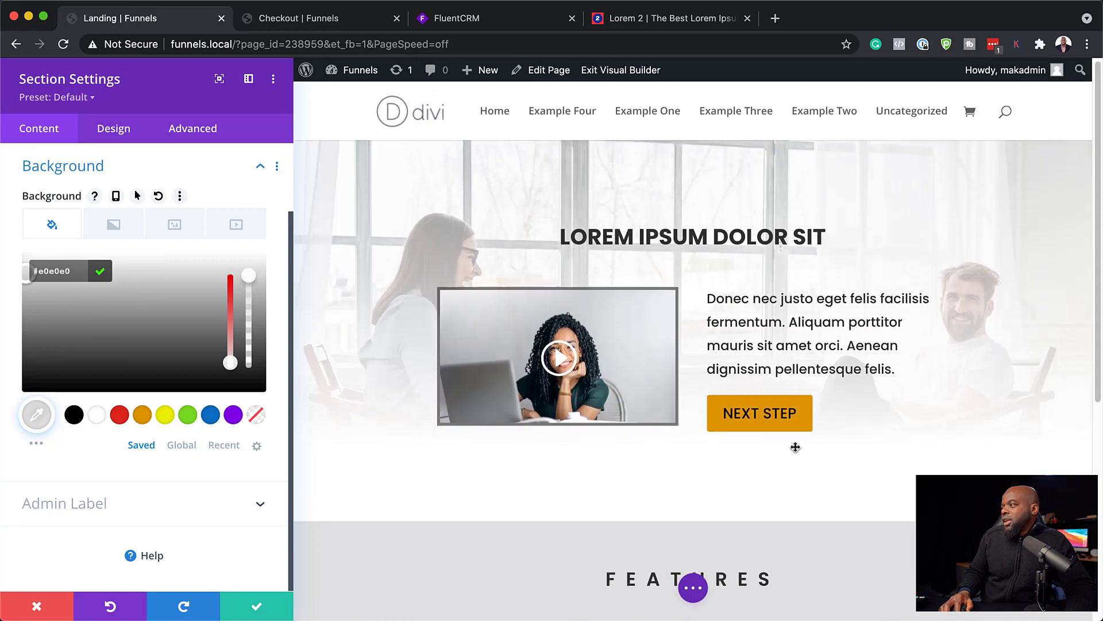
{"action": "scroll", "coordinate": [794, 447], "scroll_direction": "down", "scroll_amount": 6}
{"action": "scroll", "coordinate": [794, 447], "scroll_direction": "up", "scroll_amount": 5}
{"action": "scroll", "coordinate": [795, 449], "scroll_direction": "down", "scroll_amount": 5}
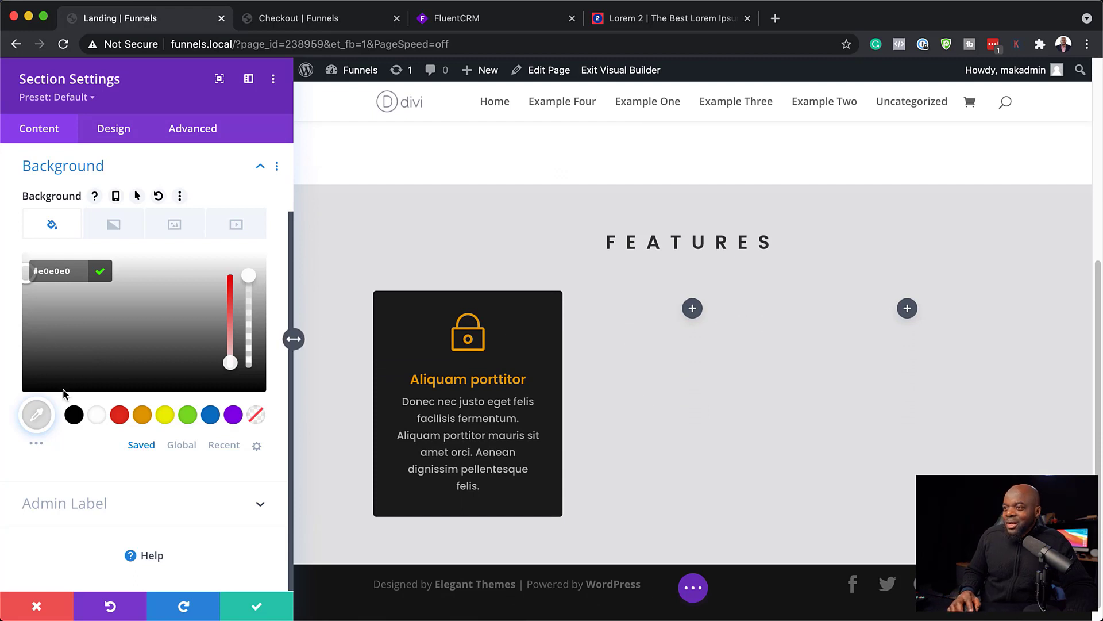
{"action": "left_click", "coordinate": [21, 274]}
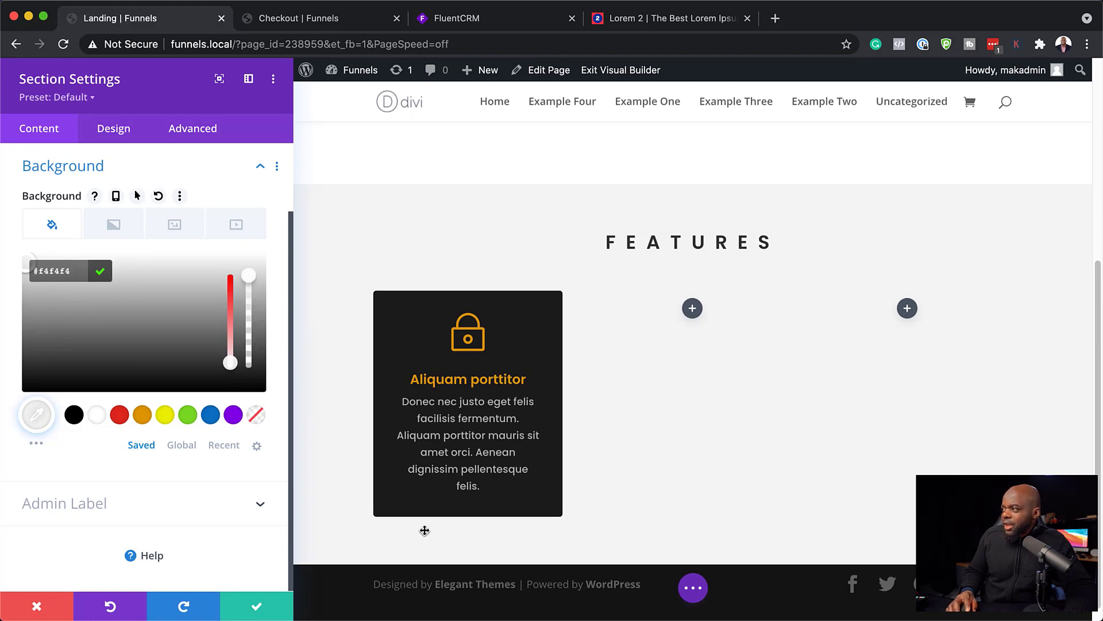
{"action": "left_click", "coordinate": [256, 605]}
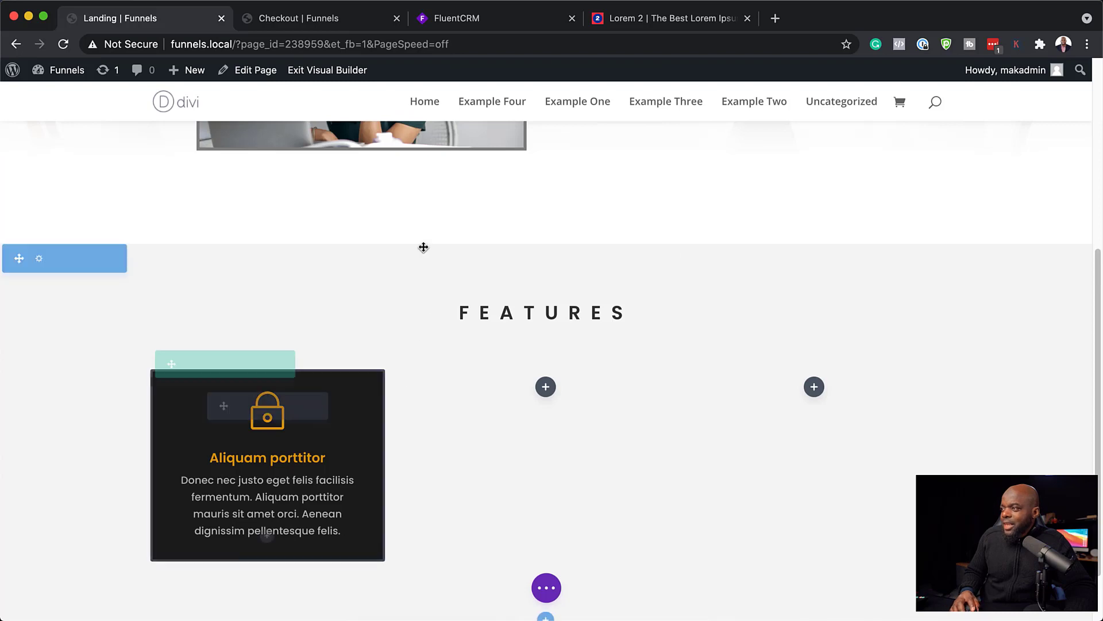
{"action": "left_click_drag", "start_coordinate": [425, 280], "coordinate": [434, 310]}
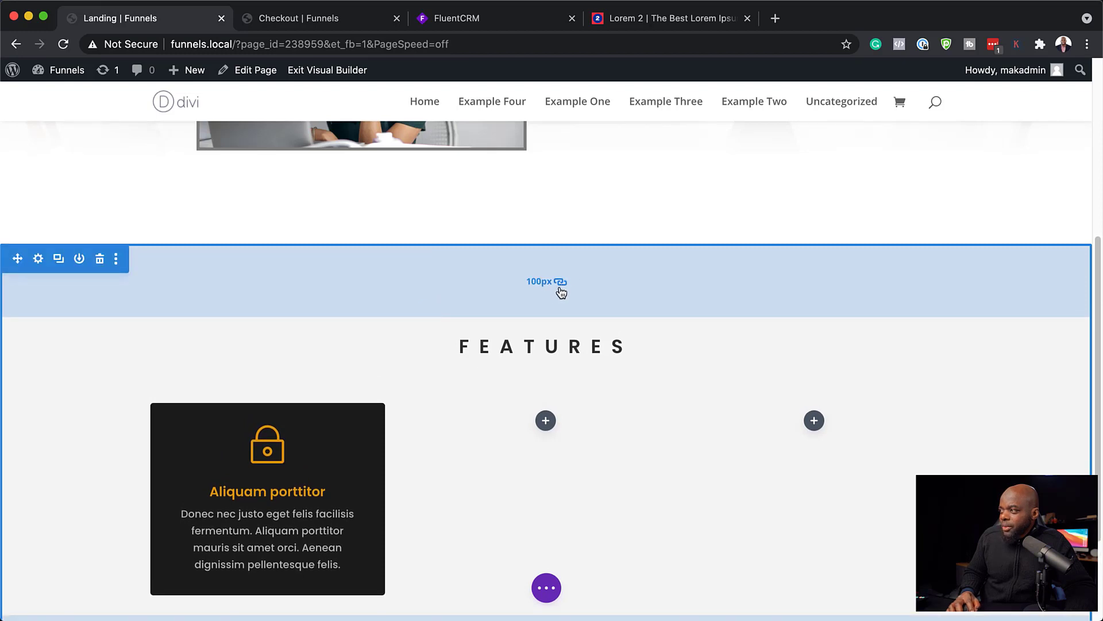
- Duplicate the padlock blurb twice and move the copies into the row's second and third columns
{"action": "scroll", "coordinate": [503, 364], "scroll_direction": "down", "scroll_amount": 3}
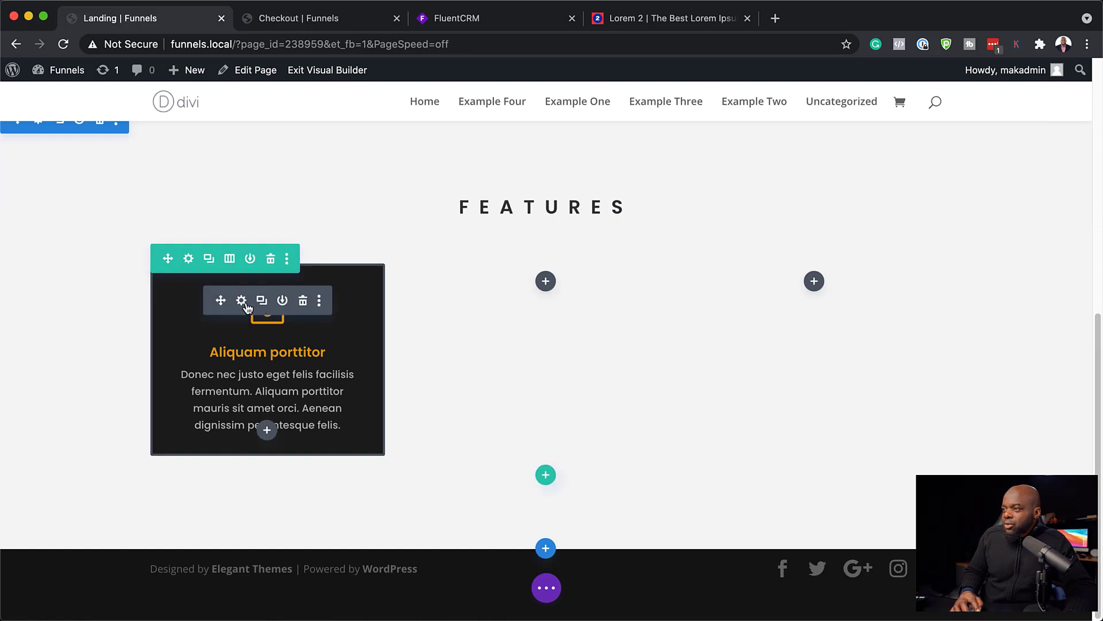
{"action": "left_click", "coordinate": [261, 301]}
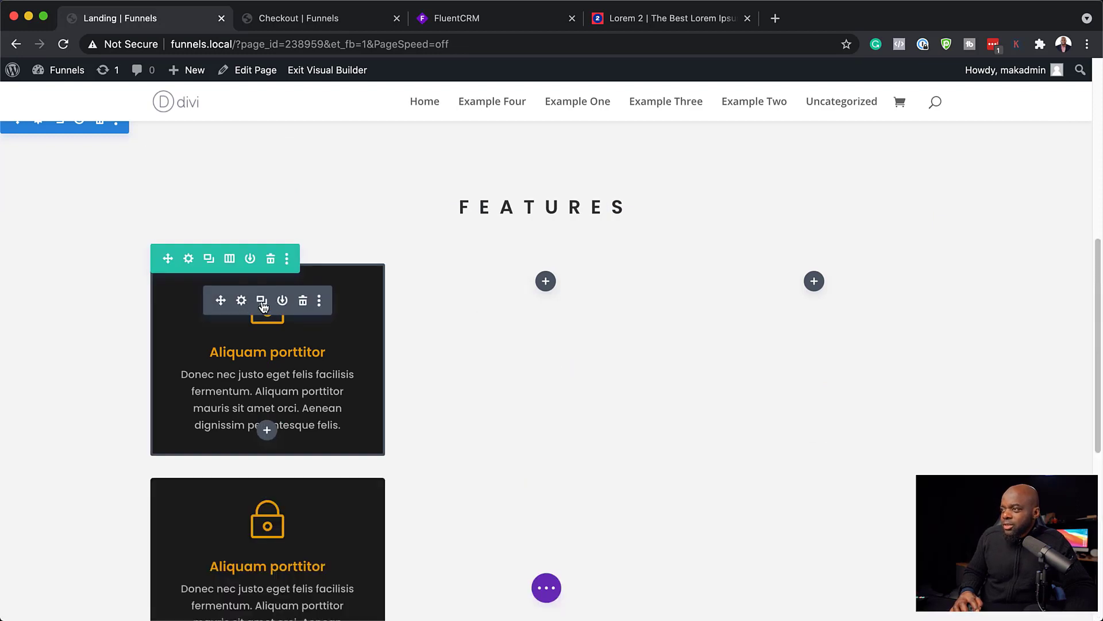
{"action": "left_click_drag", "start_coordinate": [222, 299], "coordinate": [512, 310]}
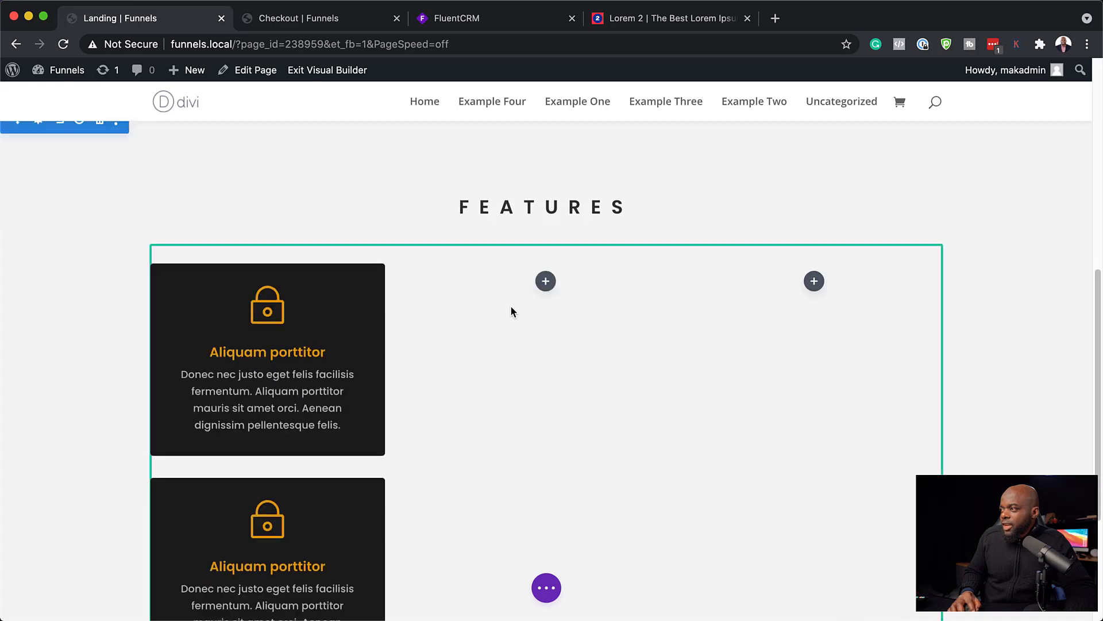
{"action": "left_click_drag", "start_coordinate": [233, 513], "coordinate": [827, 313]}
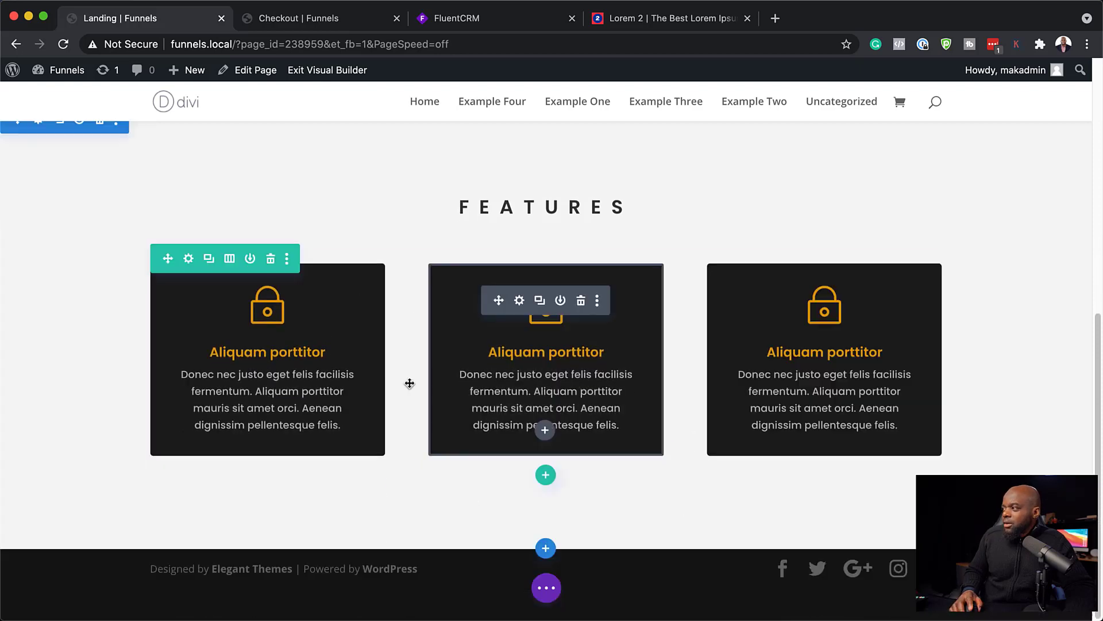
- Change the middle blurb's icon to the circled right-pointing play arrow and save the blurb
{"action": "left_click", "coordinate": [520, 301]}
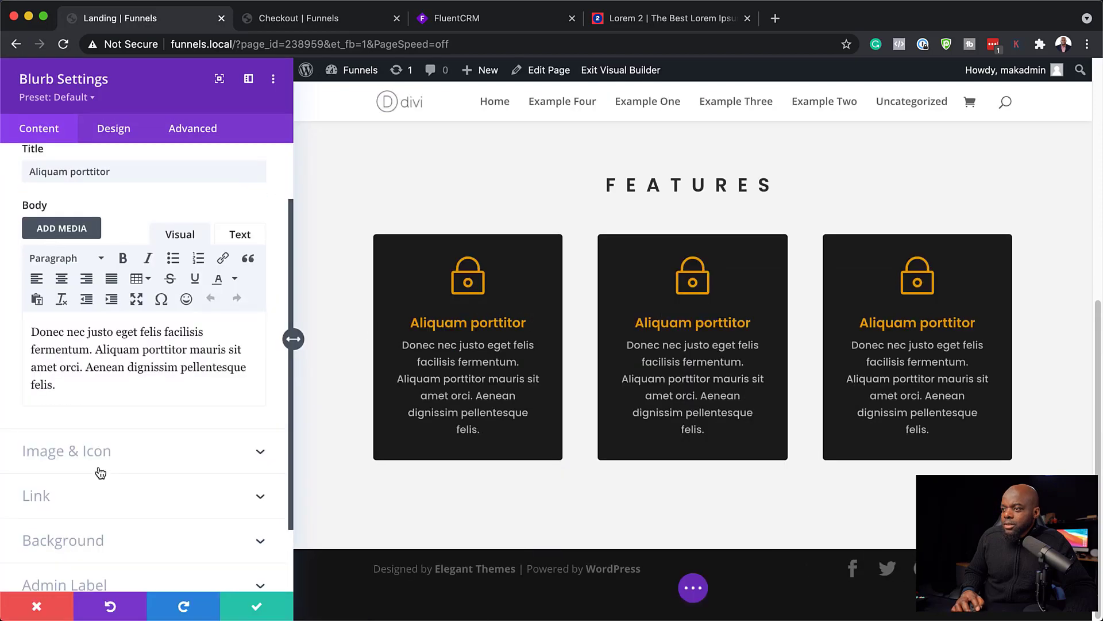
{"action": "left_click", "coordinate": [97, 453]}
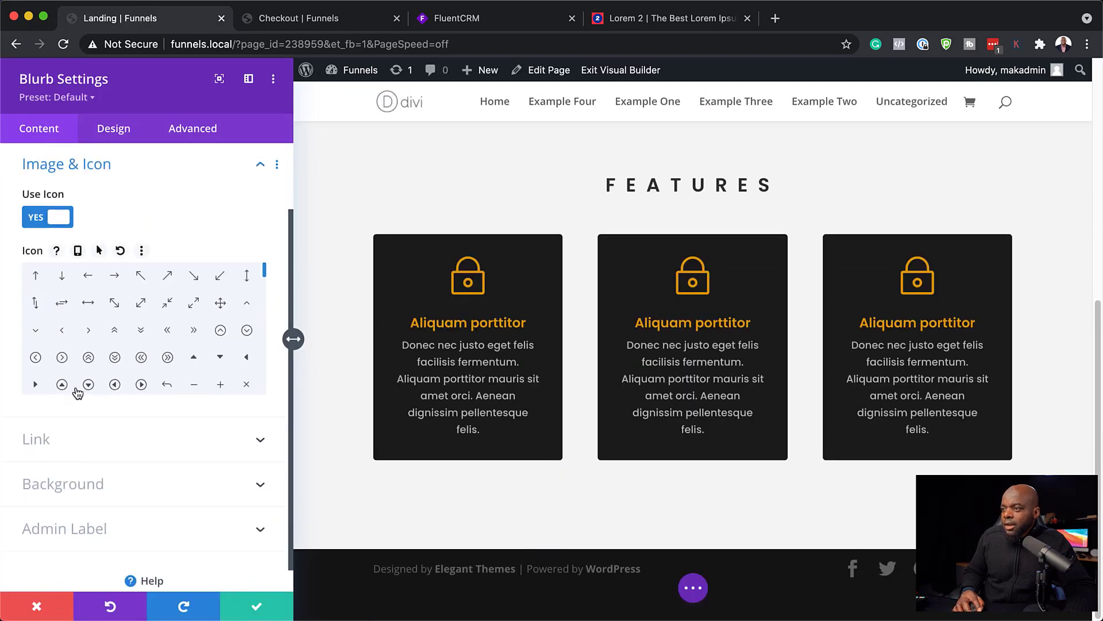
{"action": "left_click", "coordinate": [141, 385]}
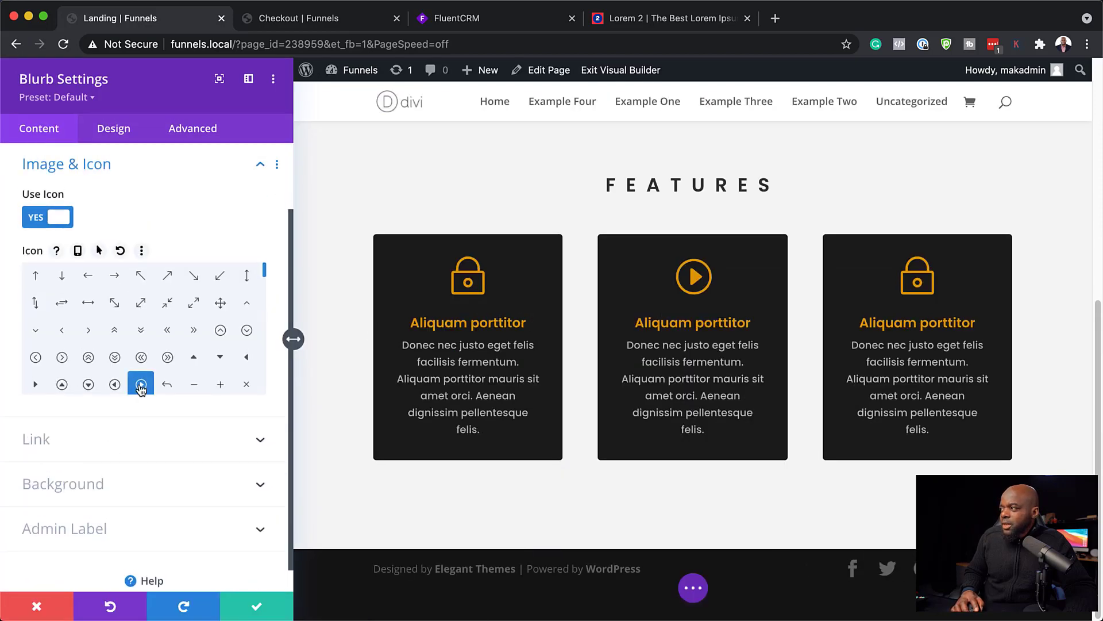
{"action": "left_click", "coordinate": [256, 606]}
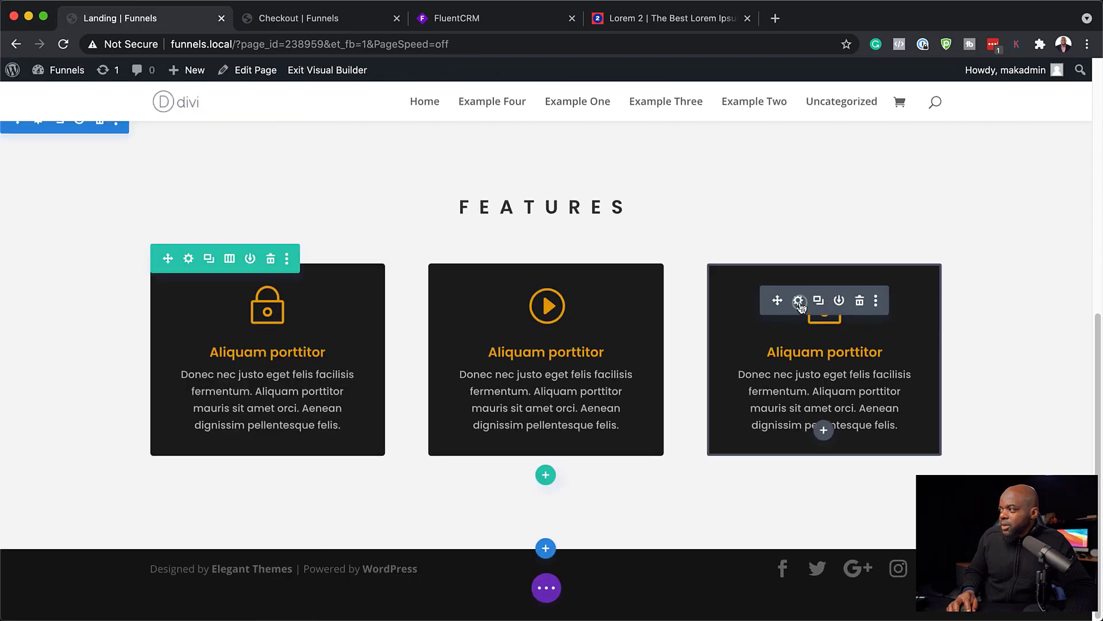
- Change the third FEATURES blurb's icon to the folder with a plus sign and save the blurb
{"action": "left_click", "coordinate": [799, 301]}
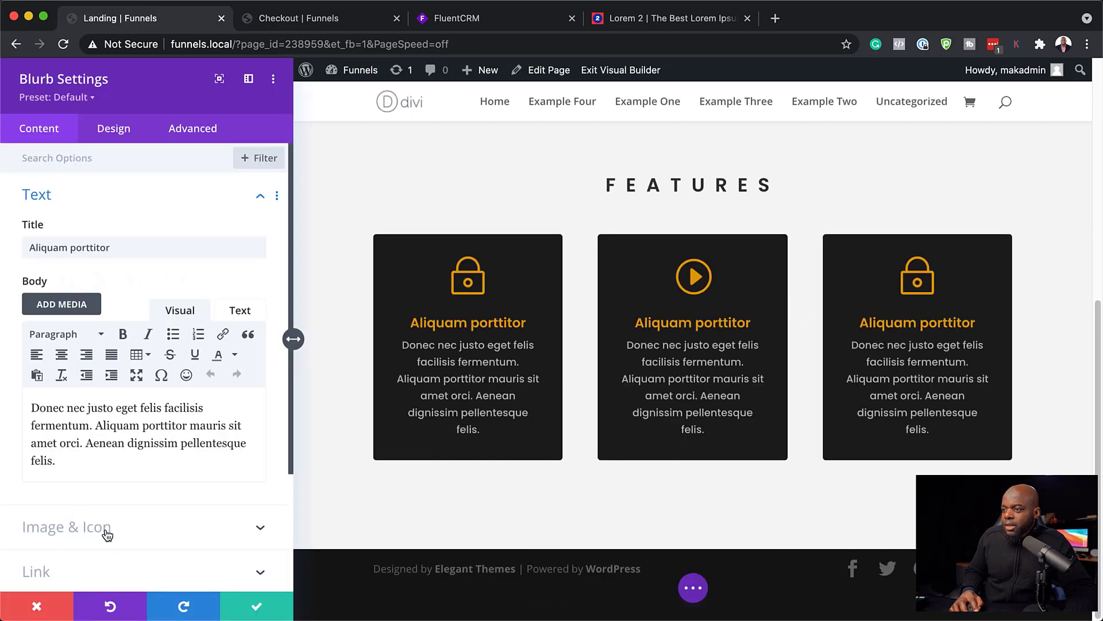
{"action": "left_click", "coordinate": [106, 532]}
{"action": "scroll", "coordinate": [271, 293], "scroll_direction": "down", "scroll_amount": 1}
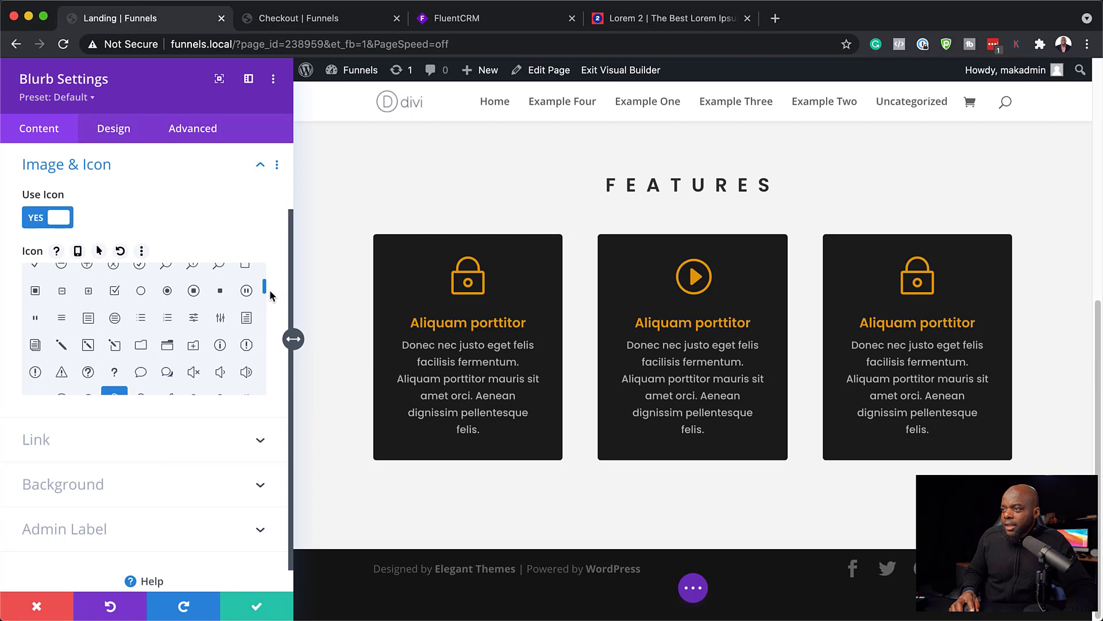
{"action": "left_click", "coordinate": [195, 346]}
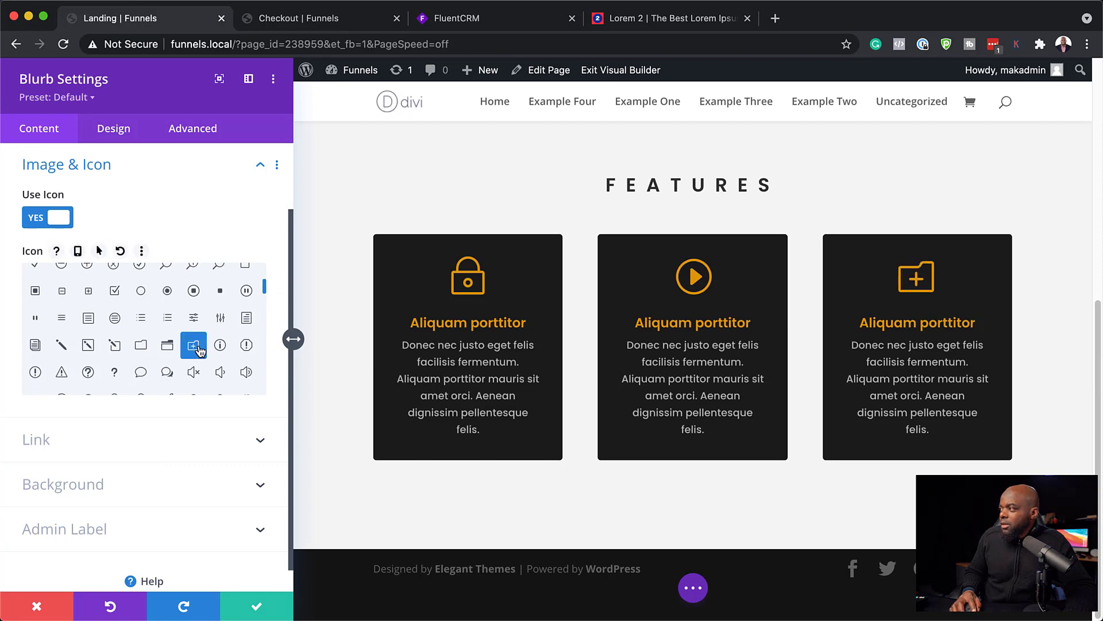
{"action": "left_click", "coordinate": [257, 608]}
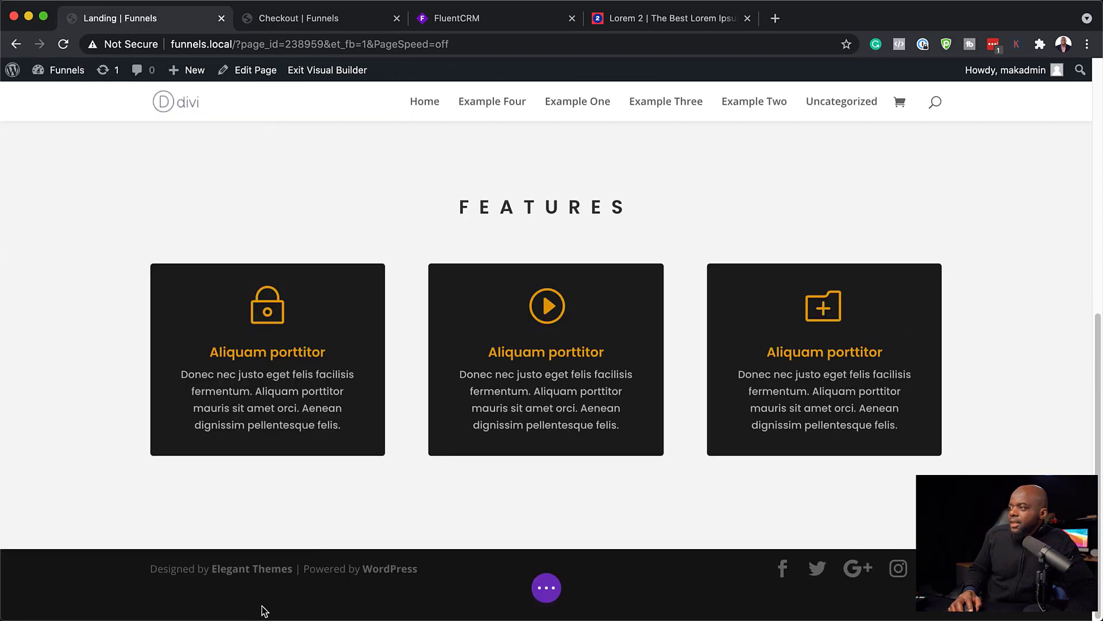
- Review the finished landing page and export its Divi Builder layout under the file name Landing MAK
{"action": "scroll", "coordinate": [385, 218], "scroll_direction": "up", "scroll_amount": 6}
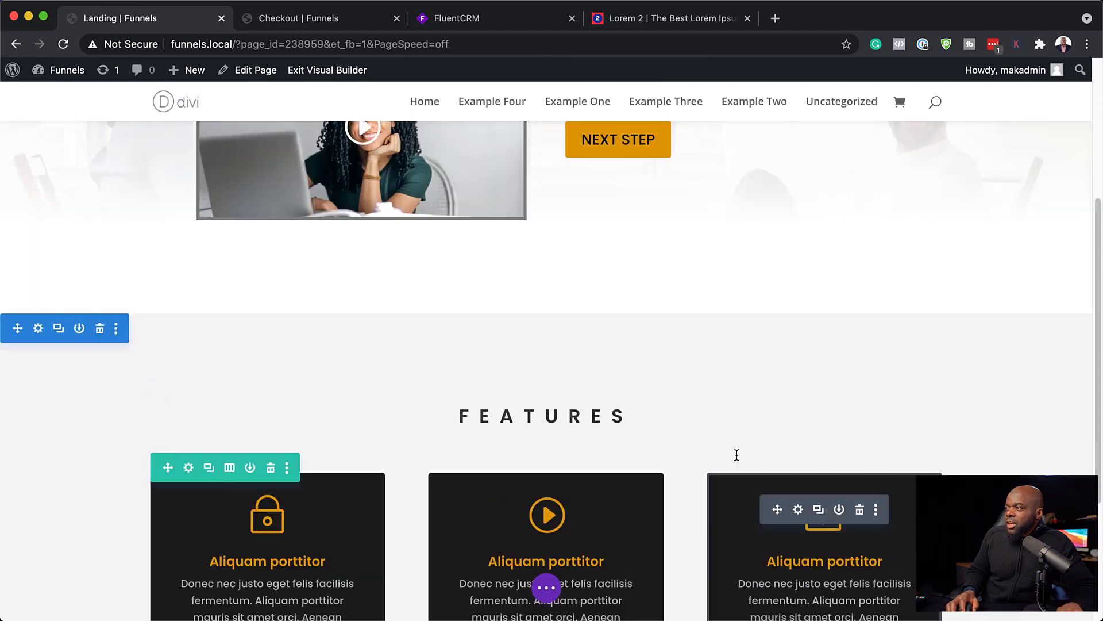
{"action": "scroll", "coordinate": [689, 380], "scroll_direction": "up", "scroll_amount": 4}
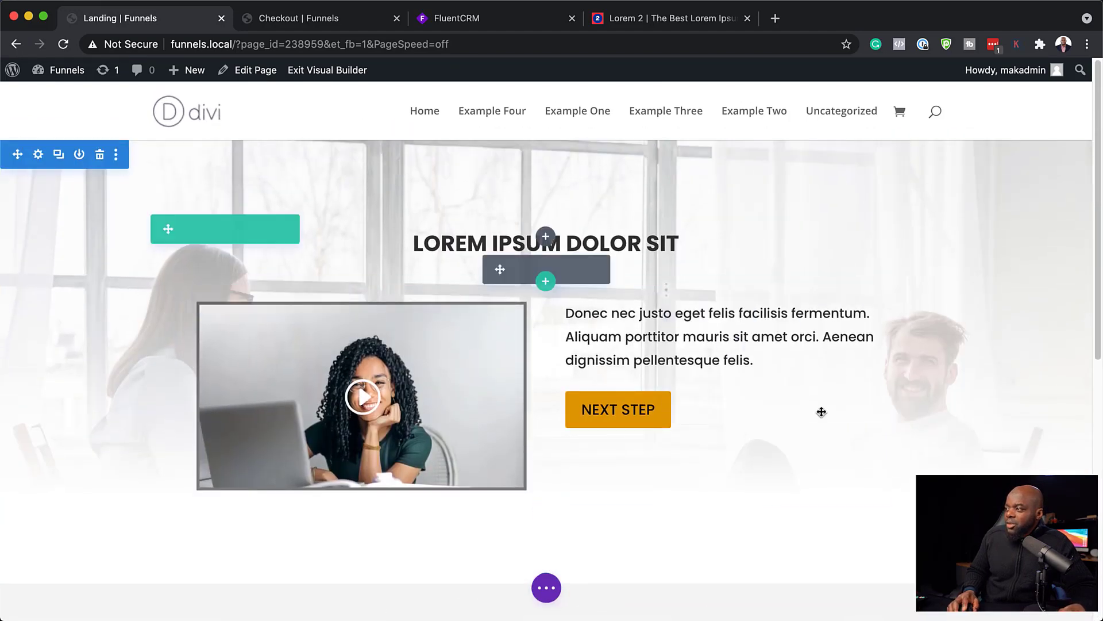
{"action": "scroll", "coordinate": [793, 475], "scroll_direction": "down", "scroll_amount": 8}
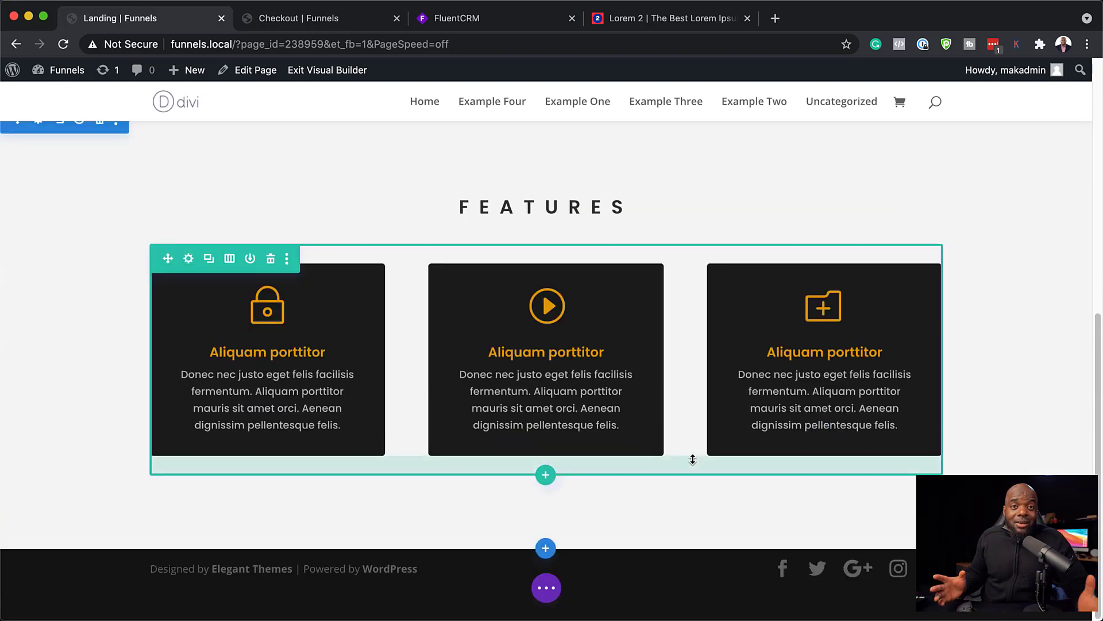
{"action": "key", "text": "t"}
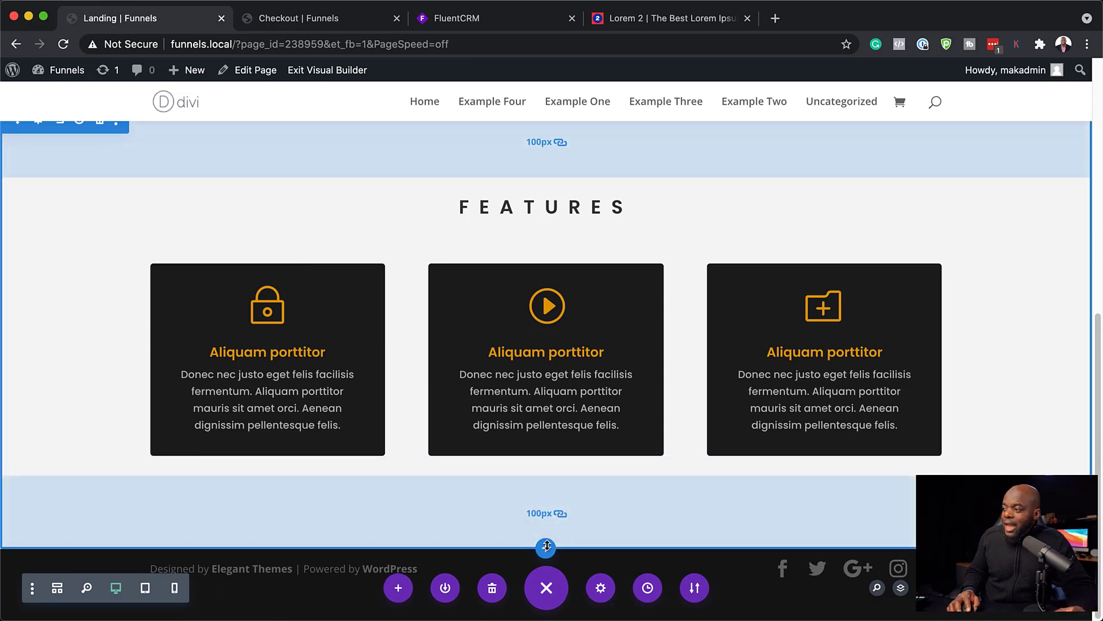
{"action": "scroll", "coordinate": [602, 463], "scroll_direction": "up", "scroll_amount": 3}
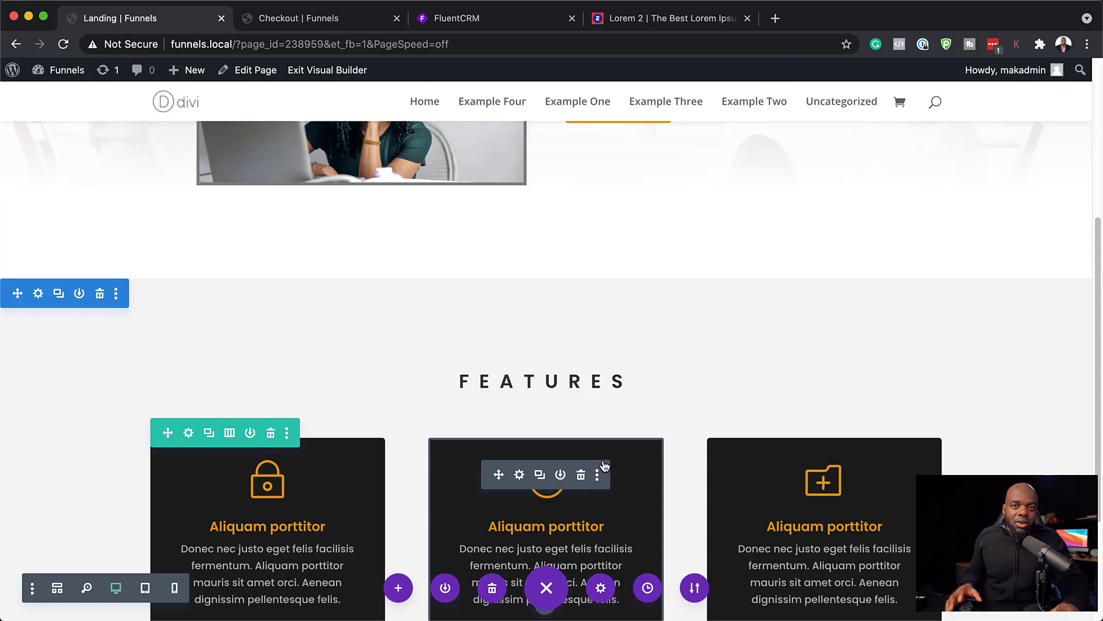
{"action": "scroll", "coordinate": [585, 373], "scroll_direction": "up", "scroll_amount": 5}
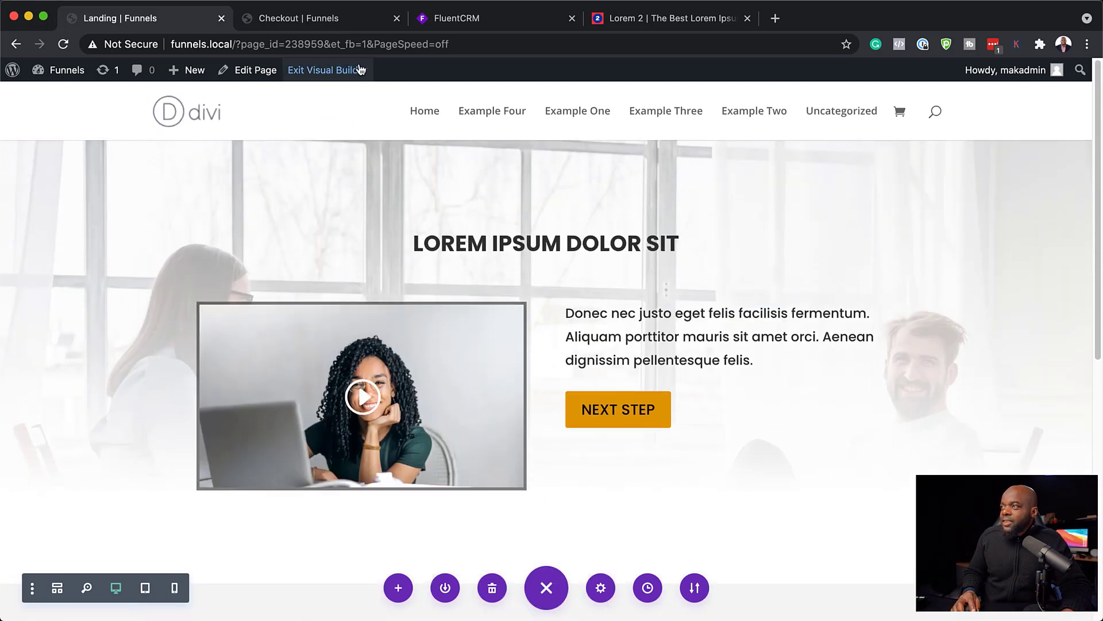
{"action": "scroll", "coordinate": [555, 397], "scroll_direction": "down", "scroll_amount": 6}
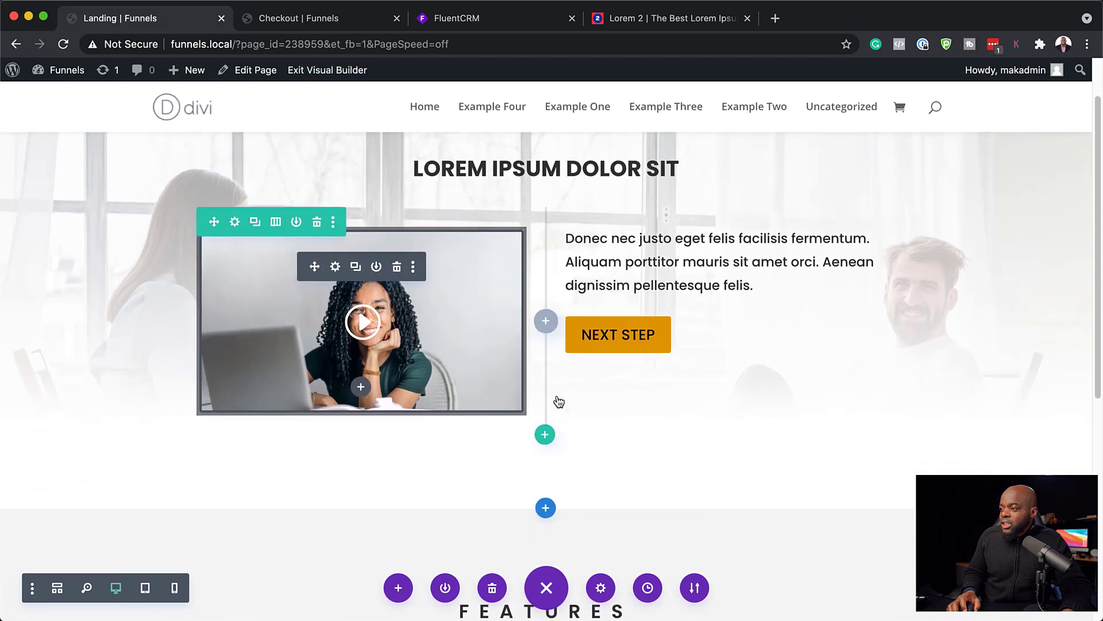
{"action": "left_click", "coordinate": [695, 588]}
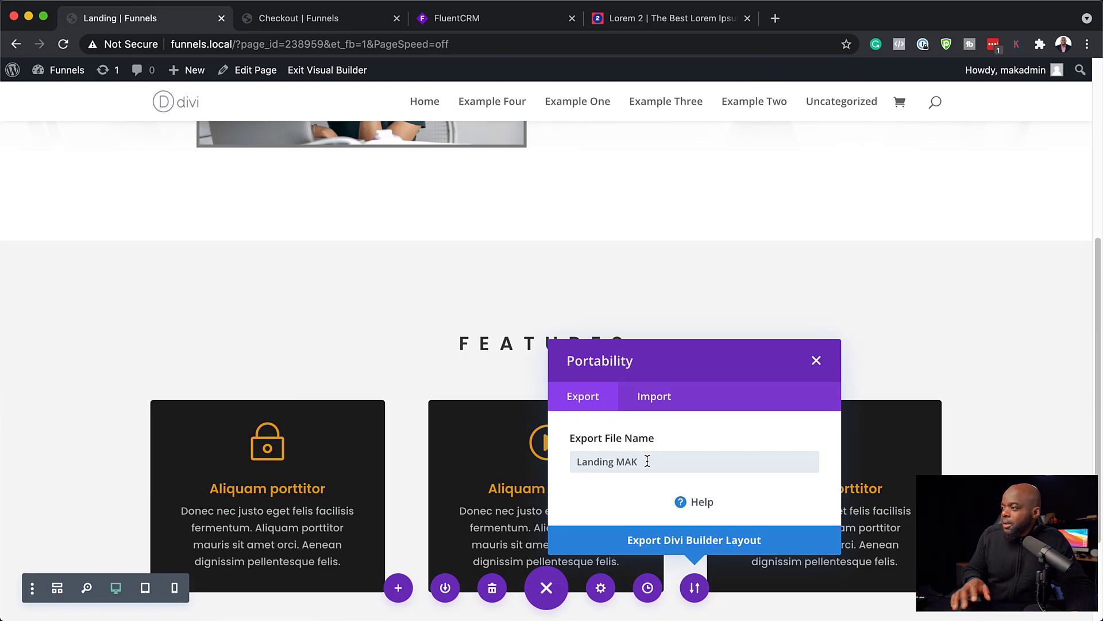
{"action": "left_click", "coordinate": [679, 542]}
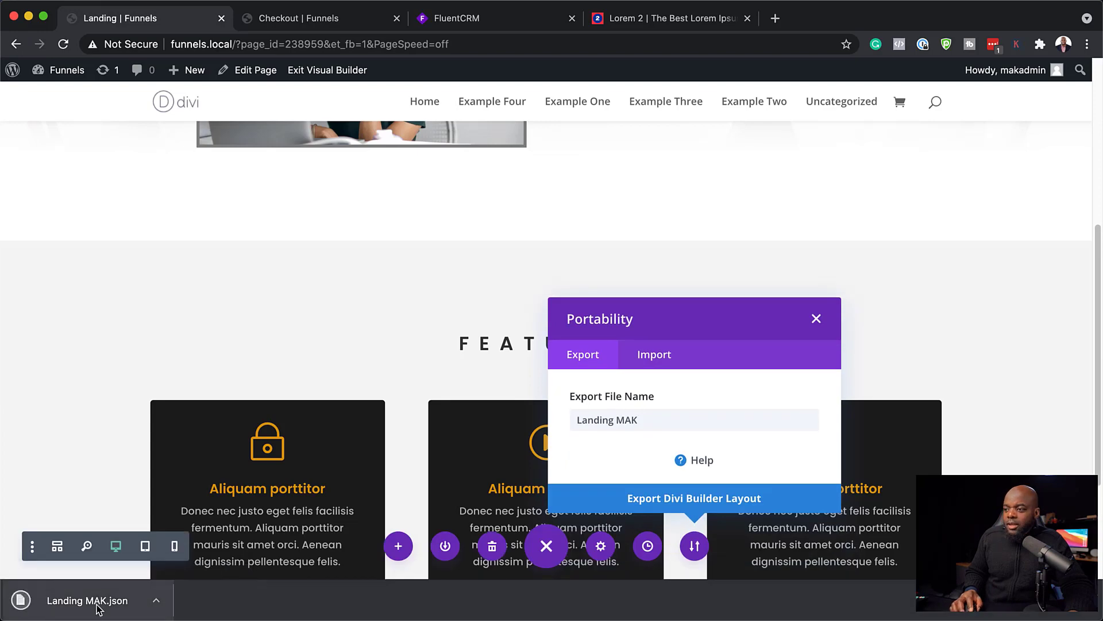
{"action": "scroll", "coordinate": [500, 253], "scroll_direction": "up", "scroll_amount": 2}
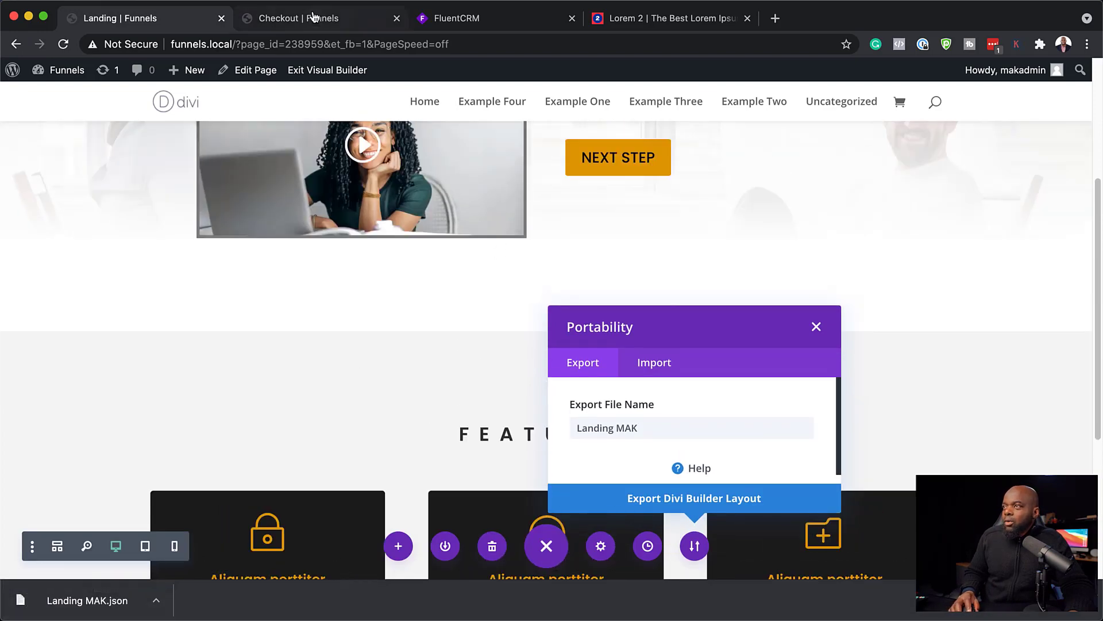
- Go to the CartFlows flows in the WordPress dashboard and create a flow from scratch named Test
{"action": "mouse_move", "coordinate": [69, 70]}
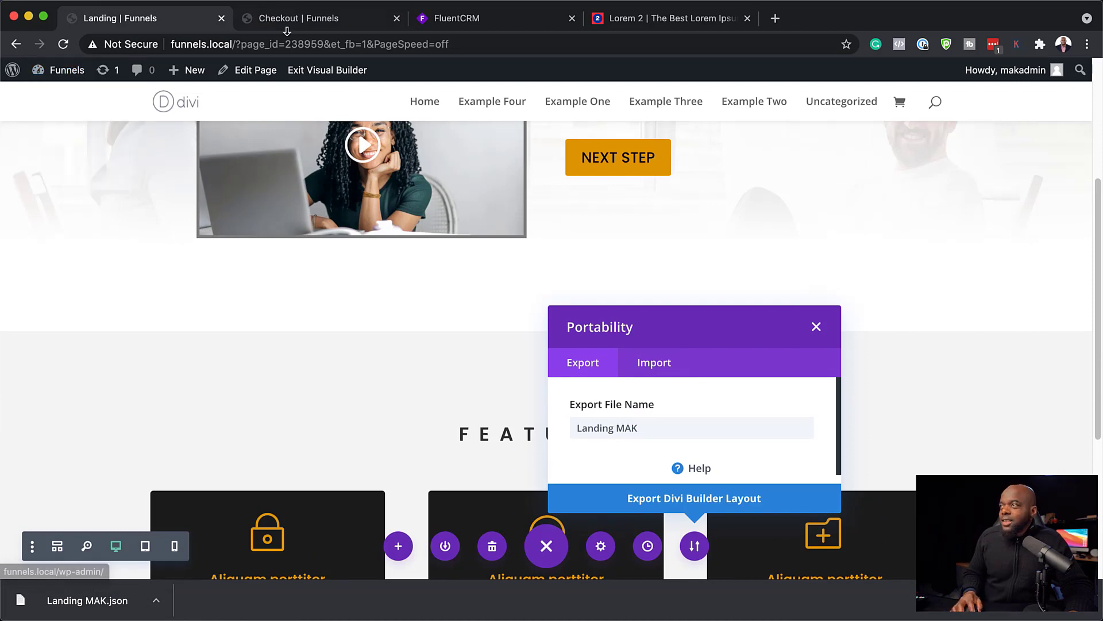
{"action": "left_click", "coordinate": [308, 20]}
{"action": "mouse_move", "coordinate": [31, 390]}
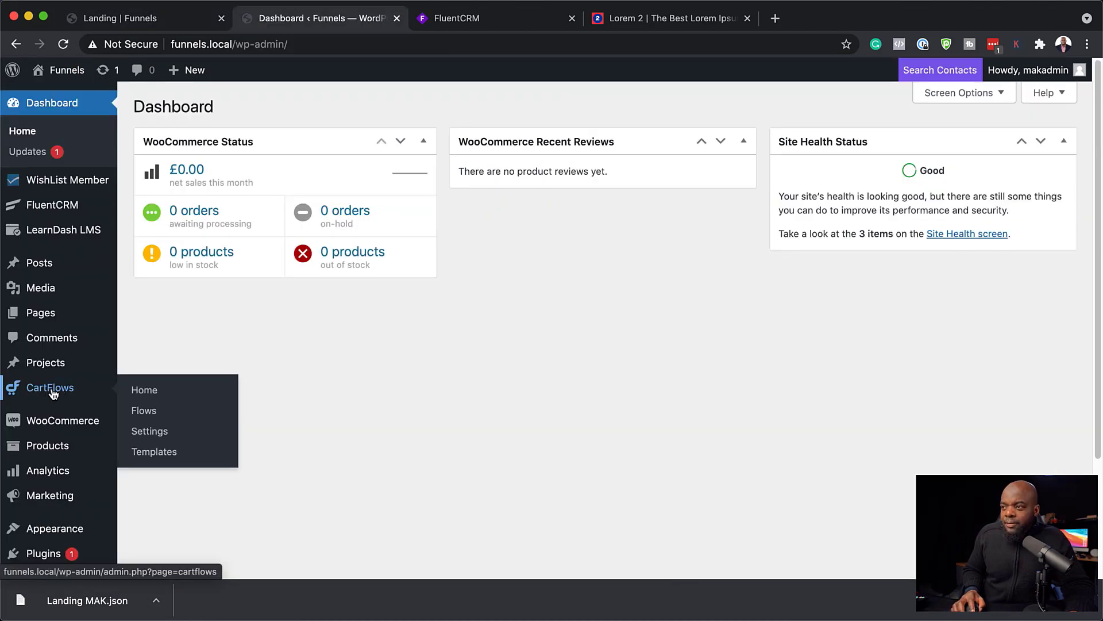
{"action": "left_click", "coordinate": [146, 413]}
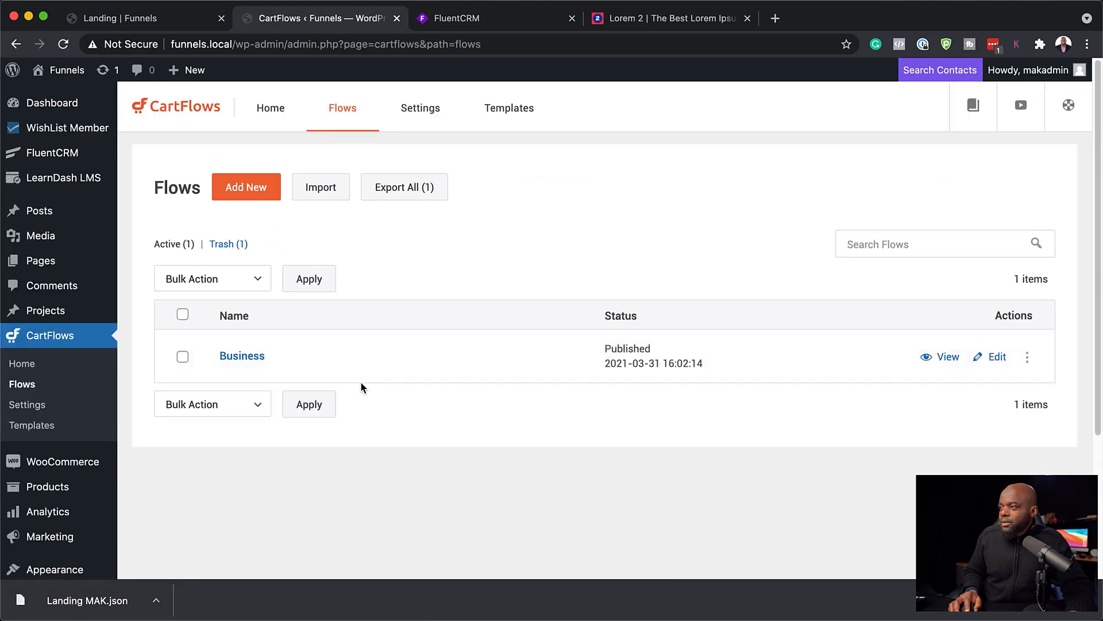
{"action": "left_click", "coordinate": [243, 192]}
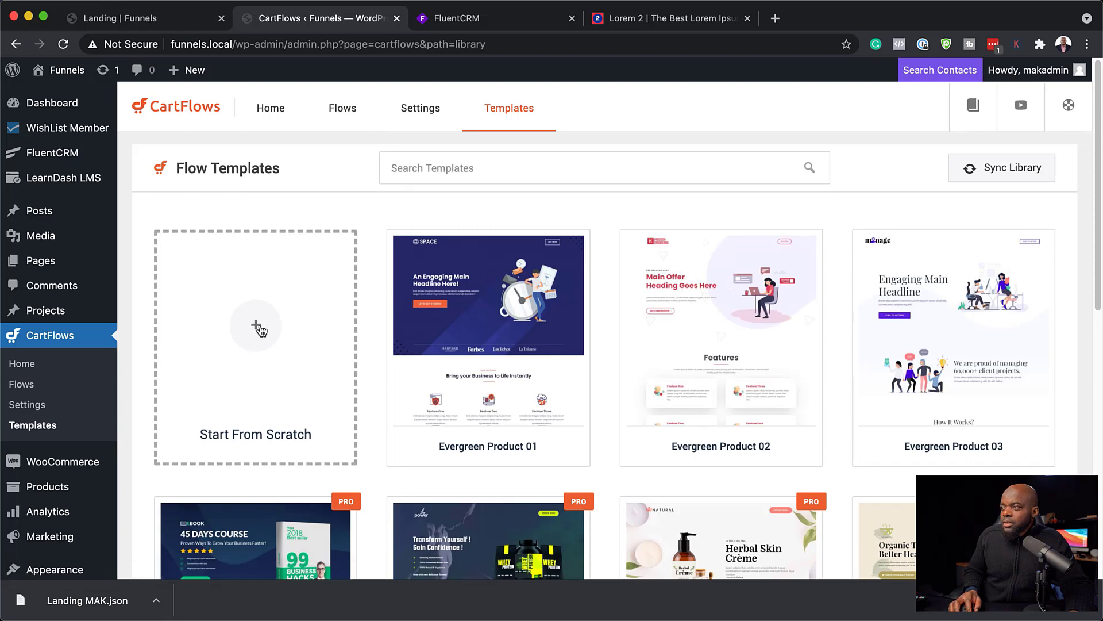
{"action": "left_click", "coordinate": [257, 327]}
{"action": "left_click", "coordinate": [459, 293]}
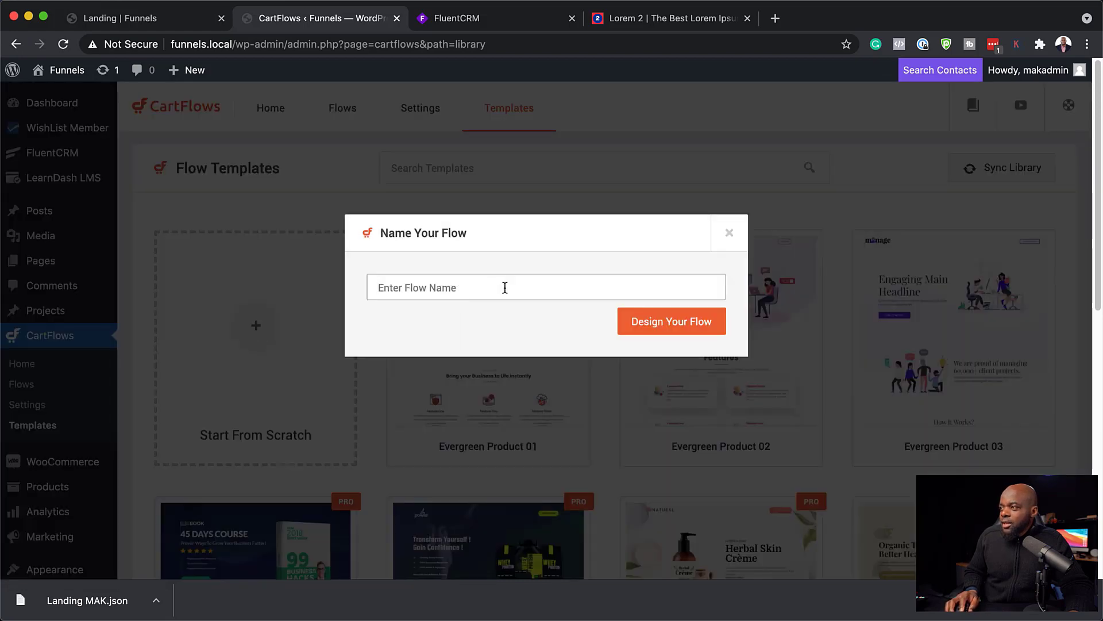
{"action": "type", "text": "T"}
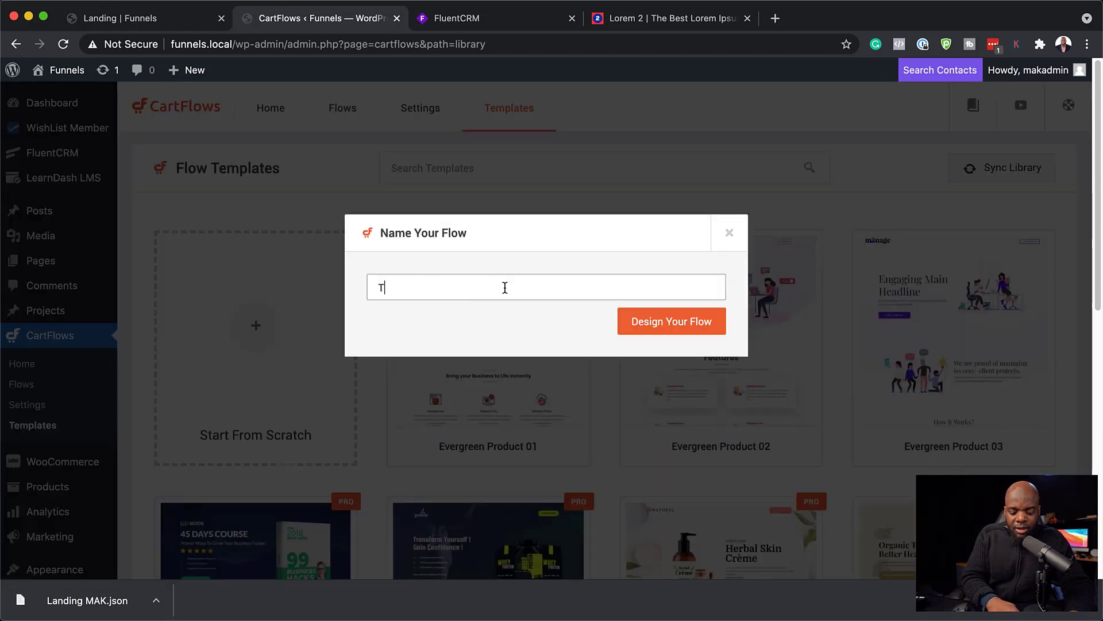
{"action": "type", "text": "est"}
{"action": "left_click", "coordinate": [657, 331]}
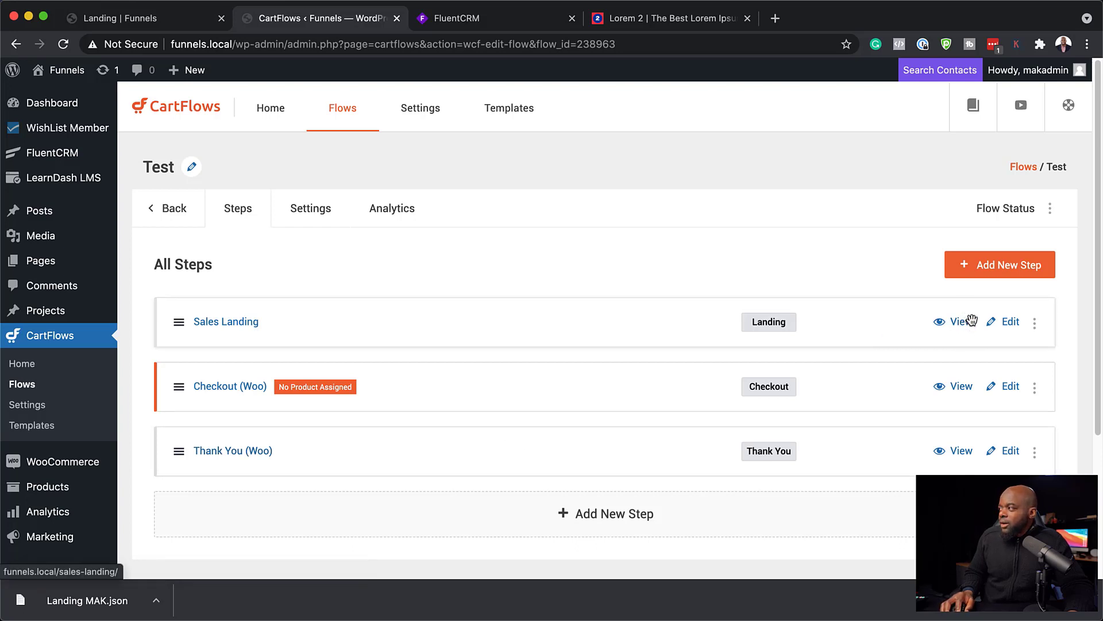
- Open the Test flow's Sales Landing step for editing and copy the Next Step Link from its settings
{"action": "left_click", "coordinate": [1011, 326]}
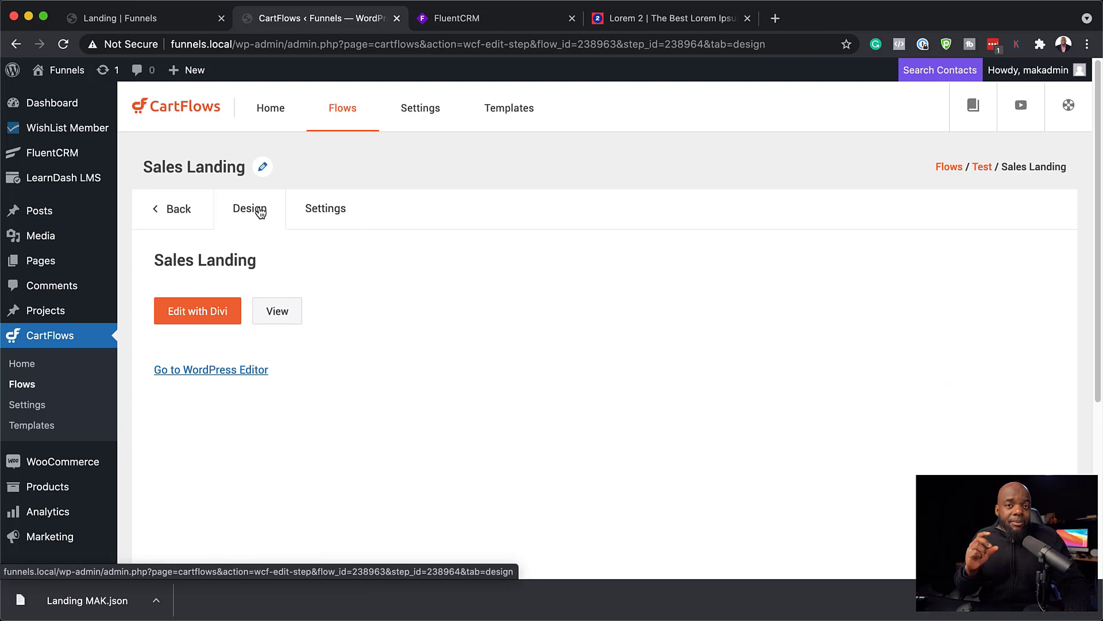
{"action": "left_click", "coordinate": [151, 18]}
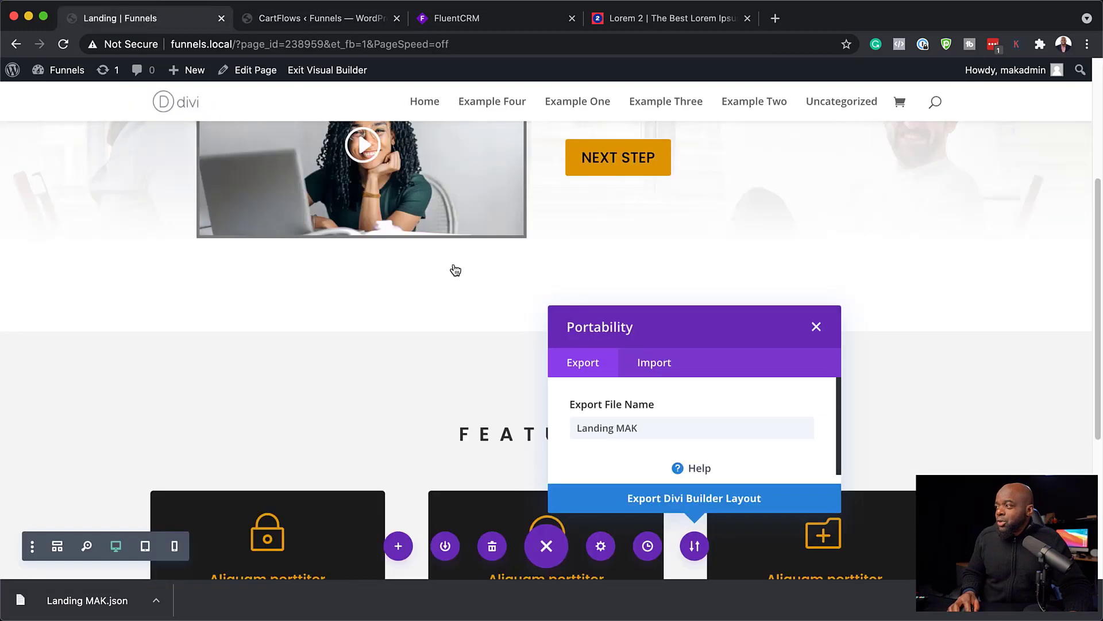
{"action": "scroll", "coordinate": [621, 298], "scroll_direction": "up", "scroll_amount": 3}
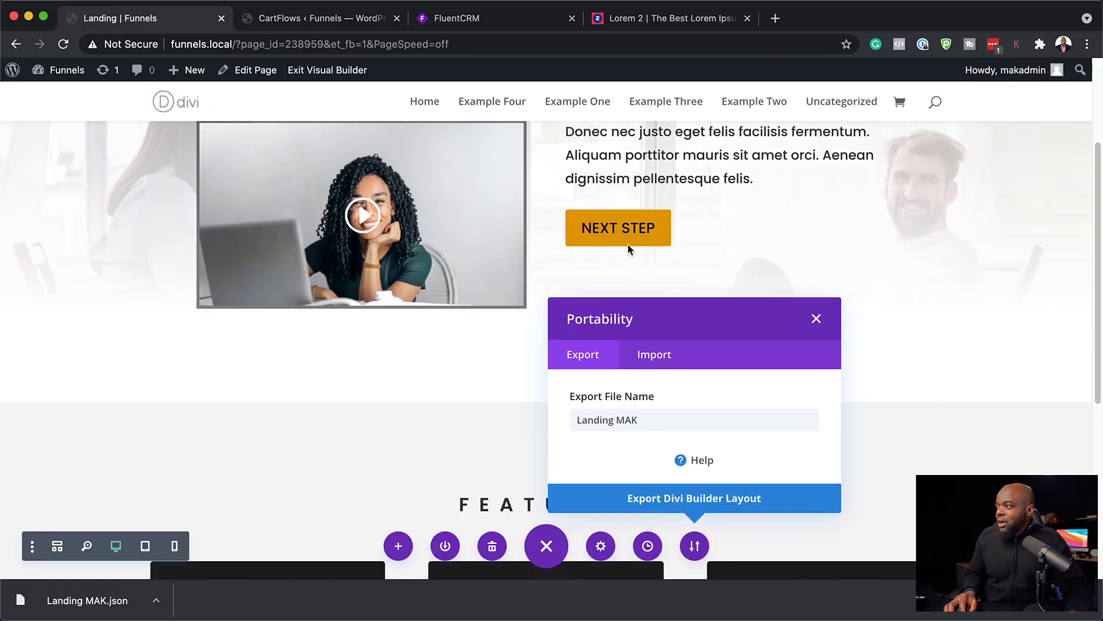
{"action": "left_click", "coordinate": [275, 21]}
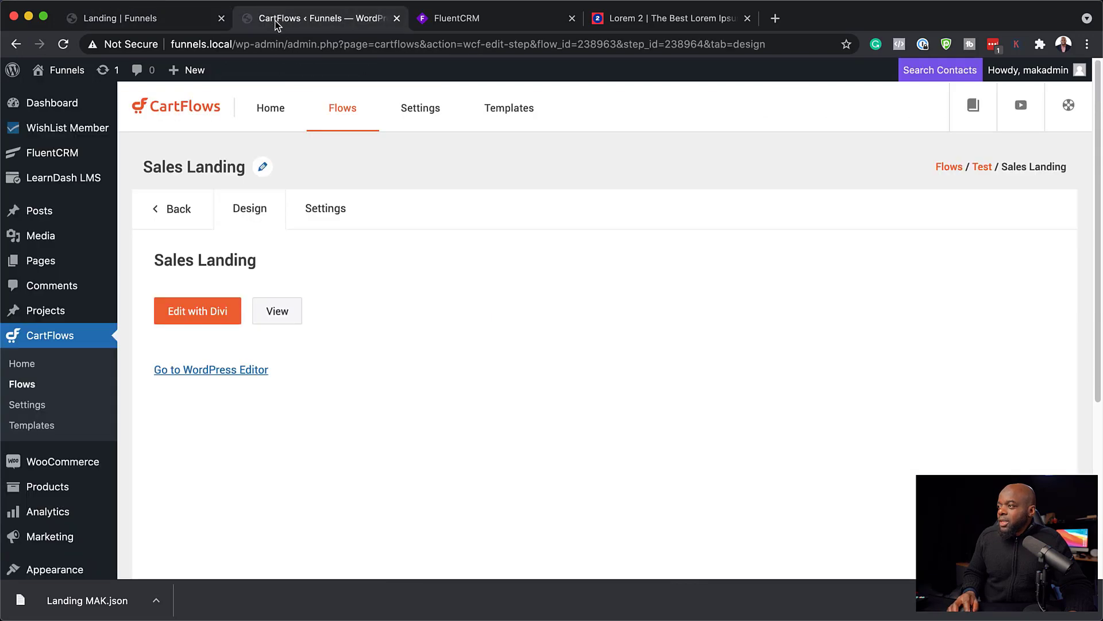
{"action": "left_click", "coordinate": [323, 210]}
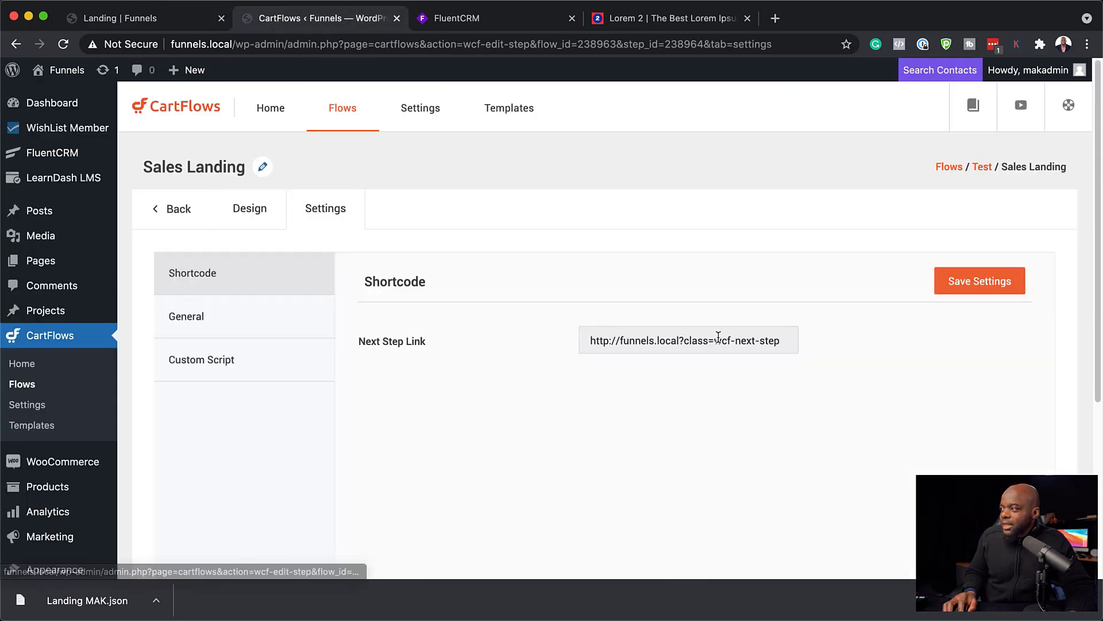
{"action": "left_click", "coordinate": [740, 341]}
{"action": "key", "text": "cmd+c"}
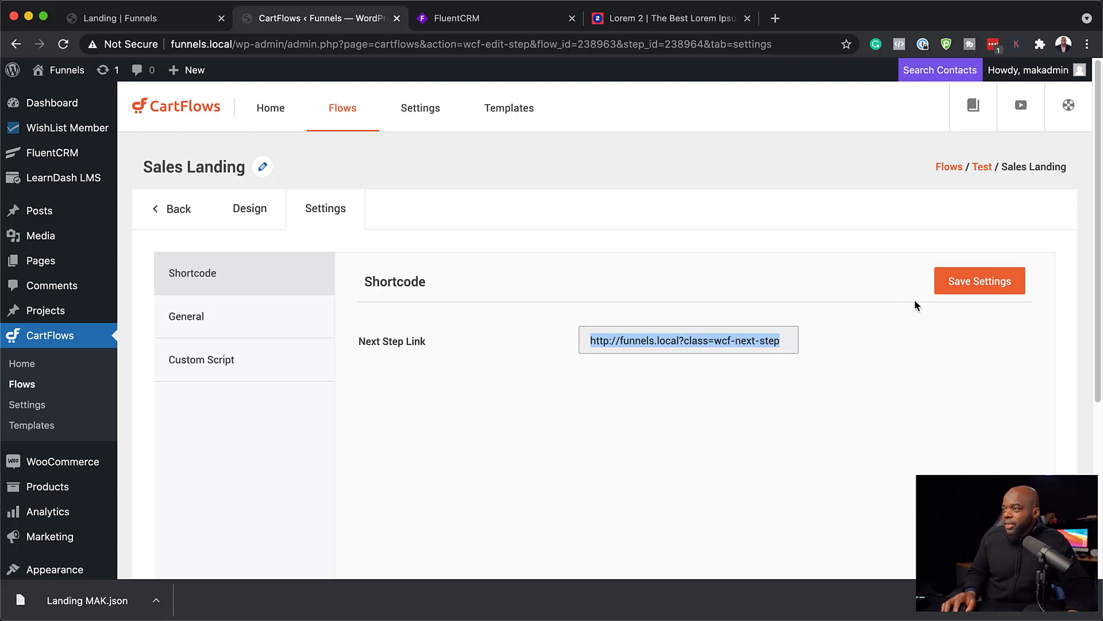
- Activate the Divi Builder for the Sales Landing step and open it with an empty layout, dismissing the row insertion
{"action": "left_click", "coordinate": [250, 208]}
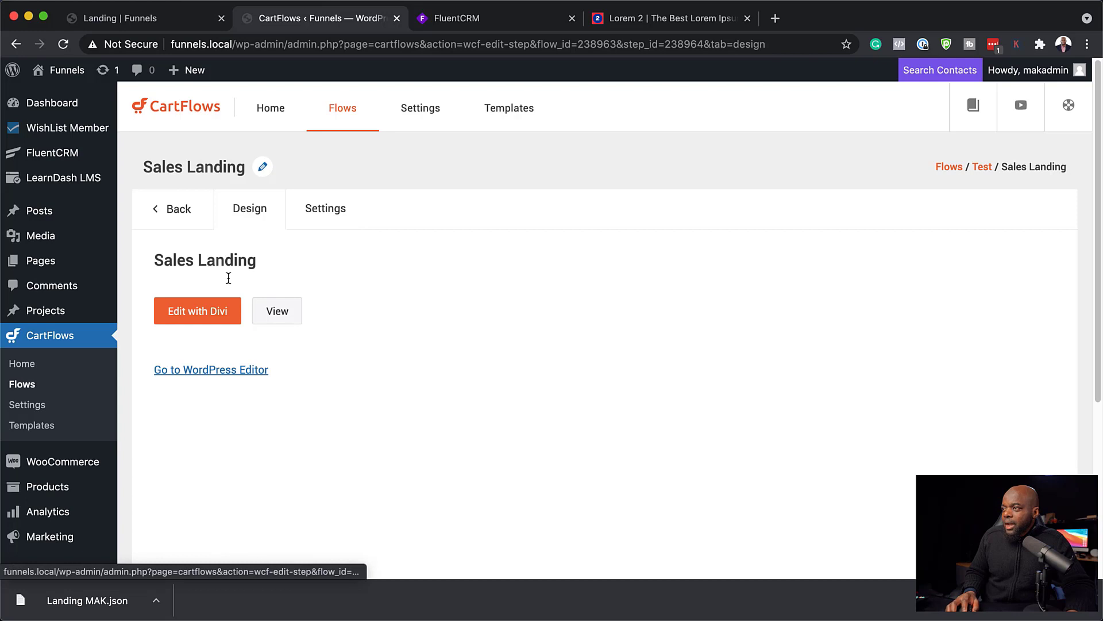
{"action": "left_click", "coordinate": [204, 313]}
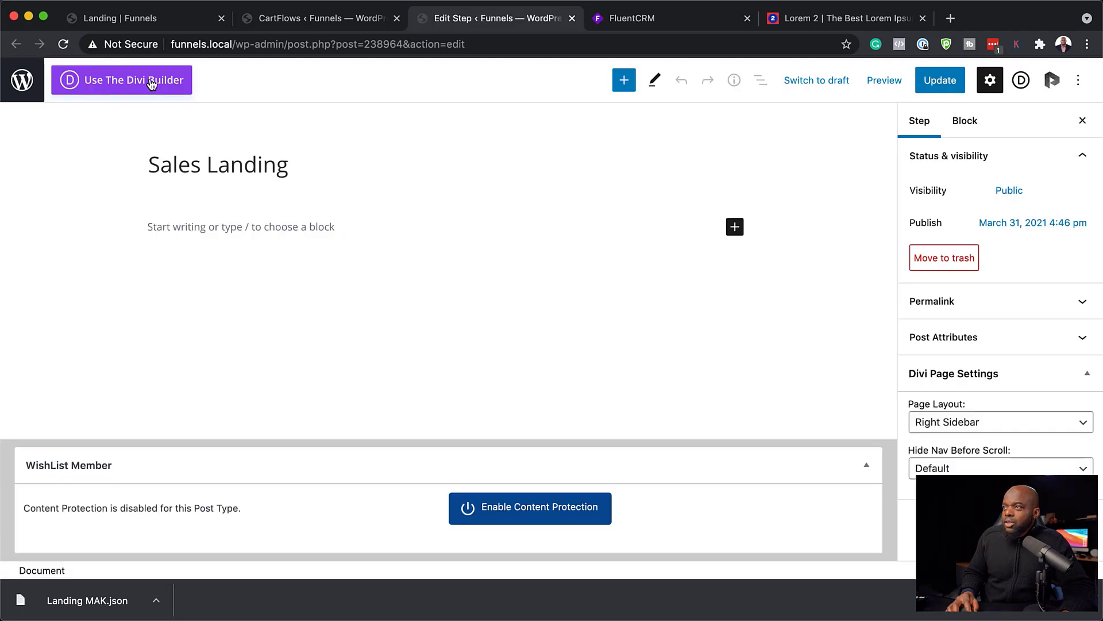
{"action": "left_click", "coordinate": [151, 84]}
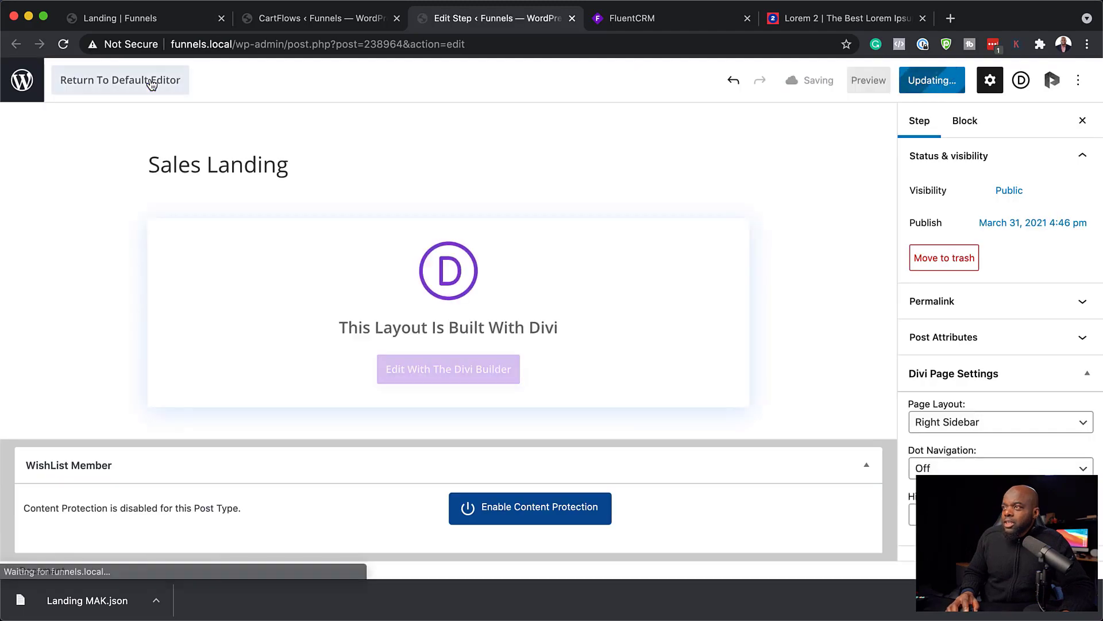
{"action": "left_click", "coordinate": [459, 375]}
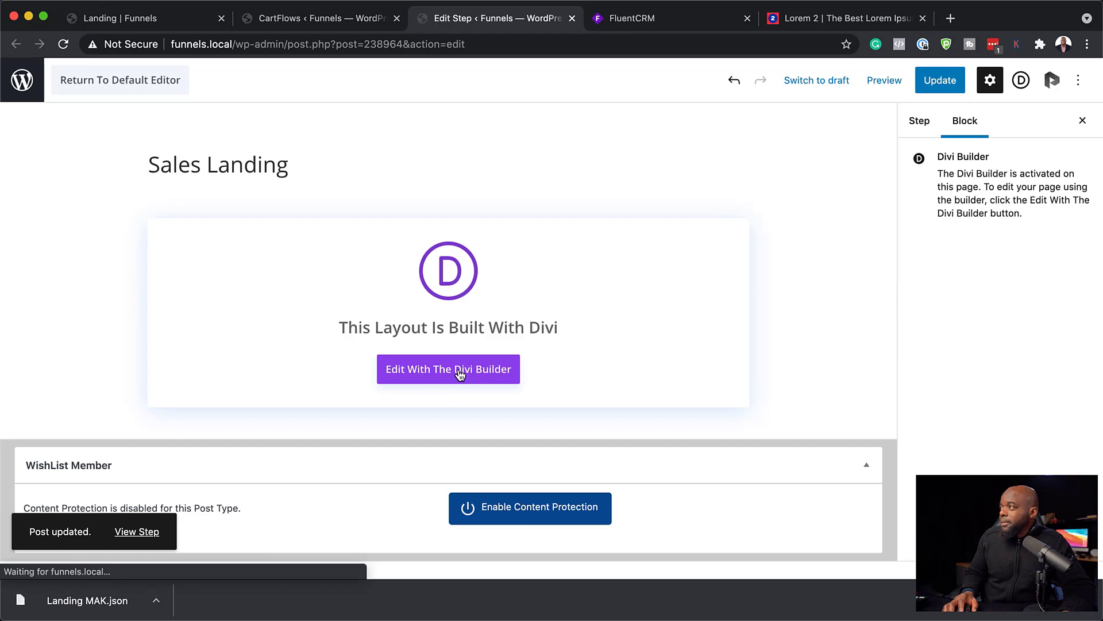
{"action": "left_click", "coordinate": [326, 341]}
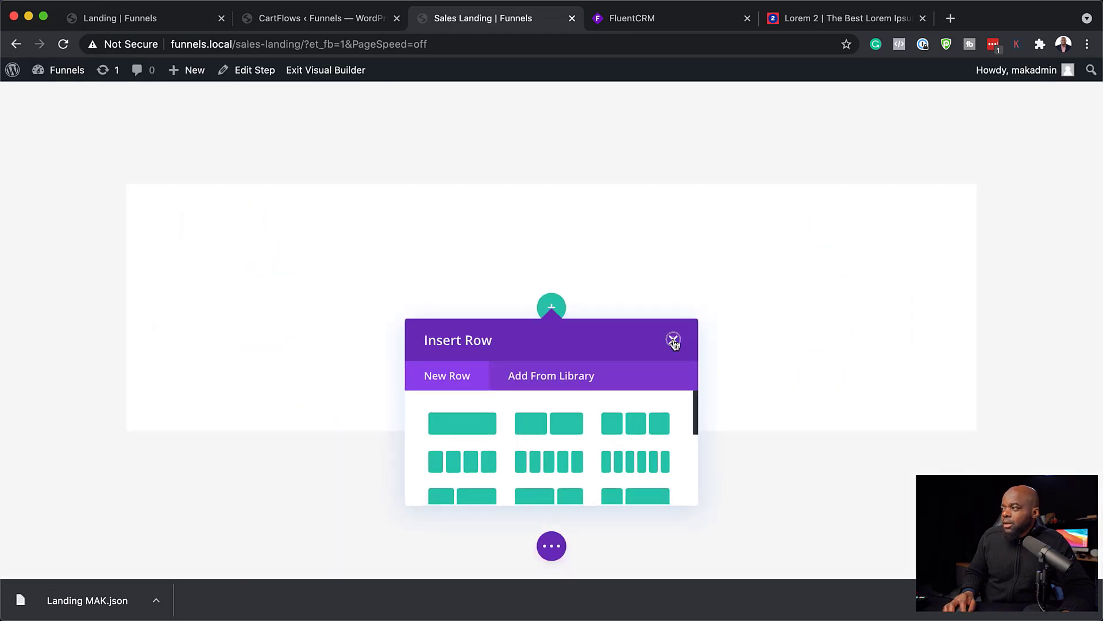
{"action": "left_click", "coordinate": [673, 340]}
- Import the Landing MAK.json layout into the Sales Landing page with Replace existing content enabled
{"action": "left_click_drag", "start_coordinate": [103, 595], "coordinate": [374, 380]}
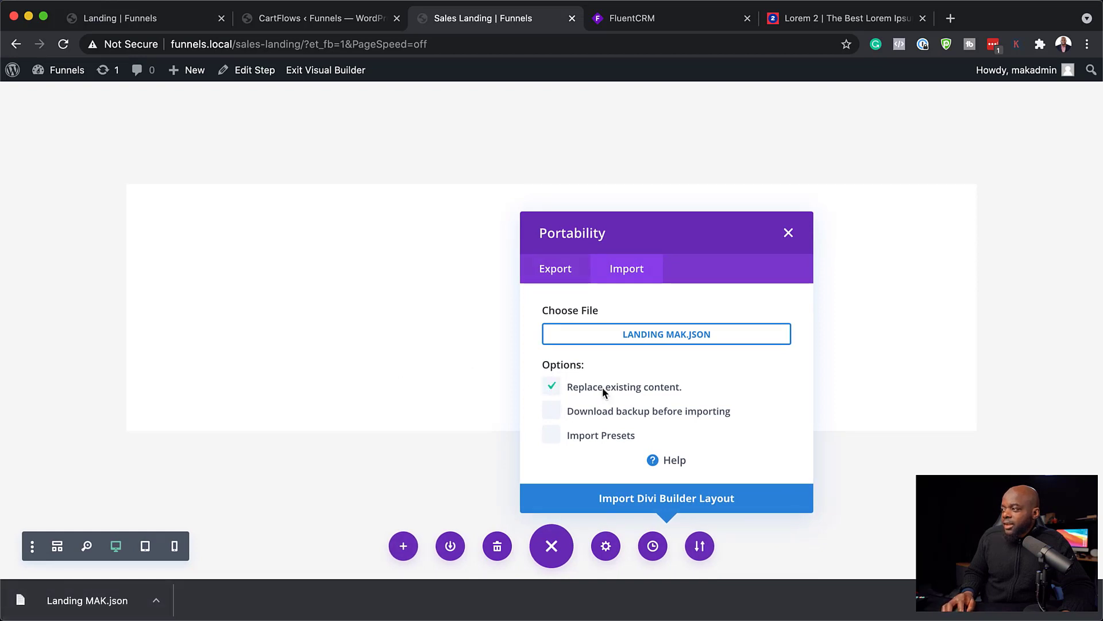
{"action": "left_click", "coordinate": [670, 498]}
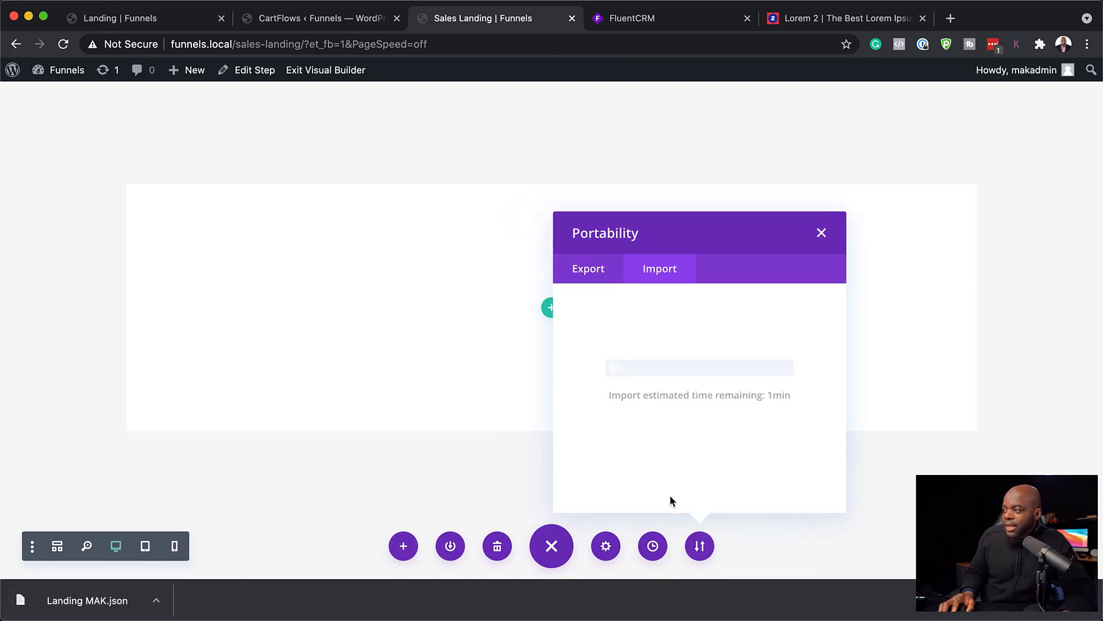
{"action": "scroll", "coordinate": [732, 389], "scroll_direction": "down", "scroll_amount": 5}
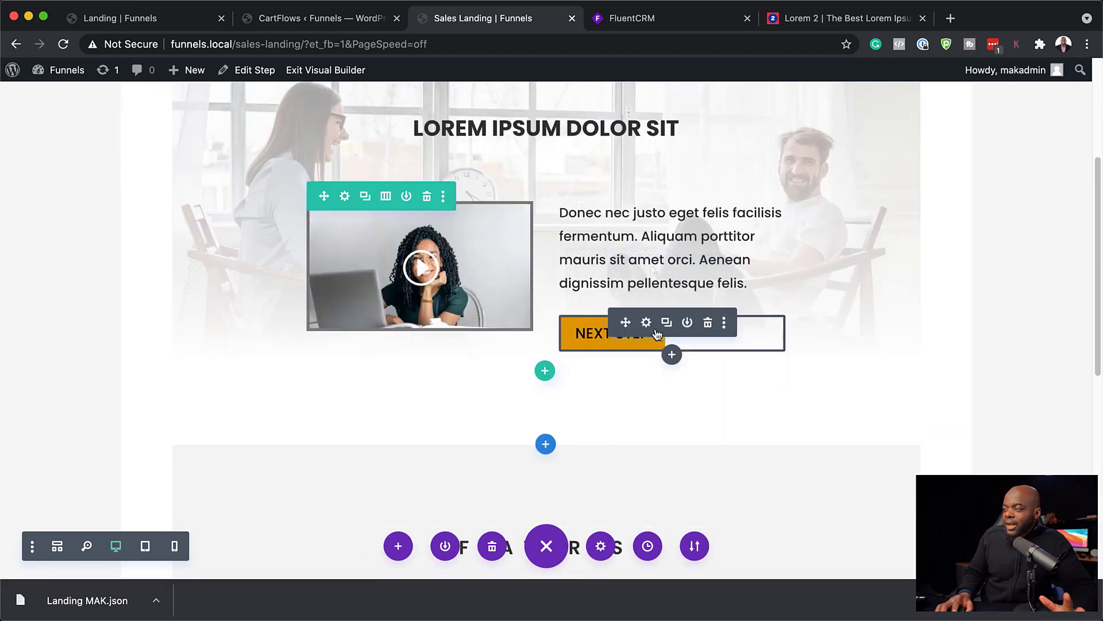
{"action": "left_click", "coordinate": [647, 322]}
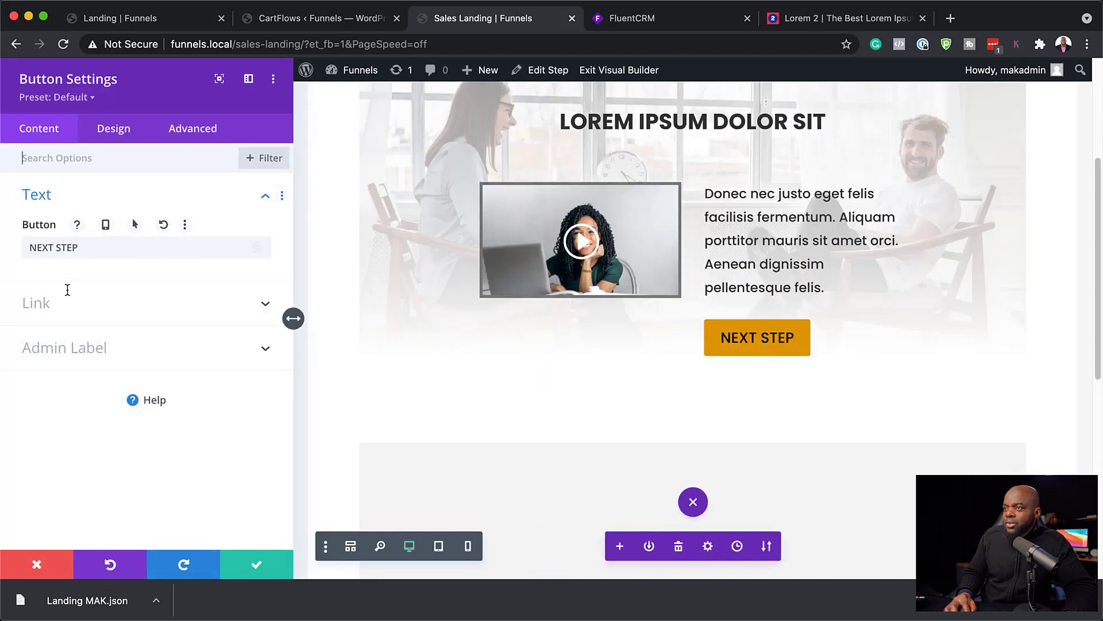
{"action": "left_click", "coordinate": [40, 303]}
{"action": "left_click", "coordinate": [67, 301]}
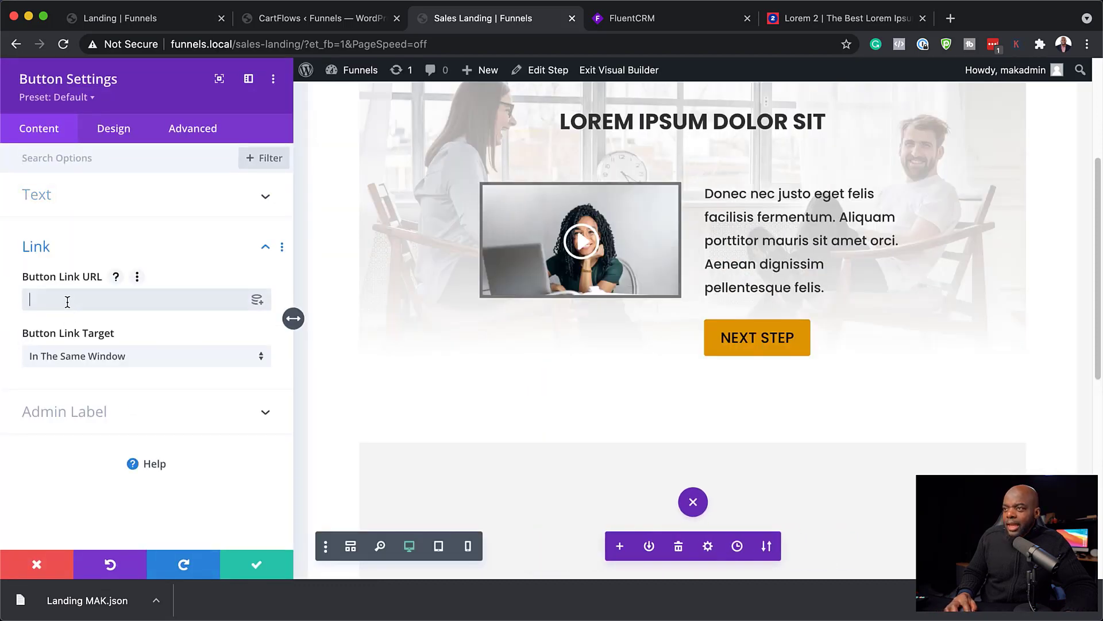
{"action": "key", "text": "cmd+v"}
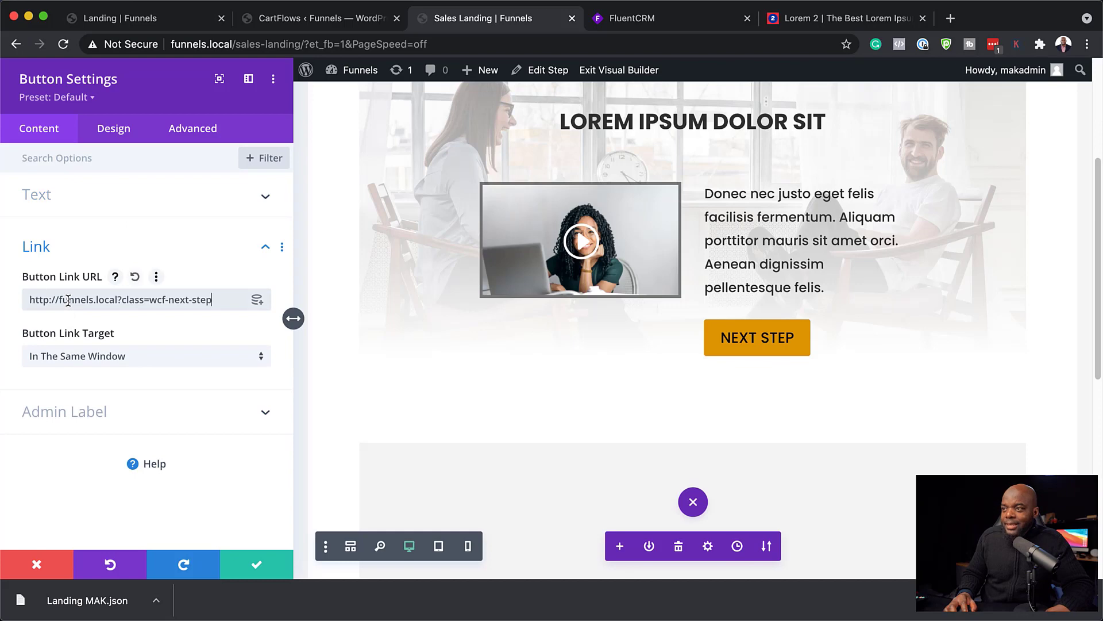
{"action": "left_click", "coordinate": [257, 567]}
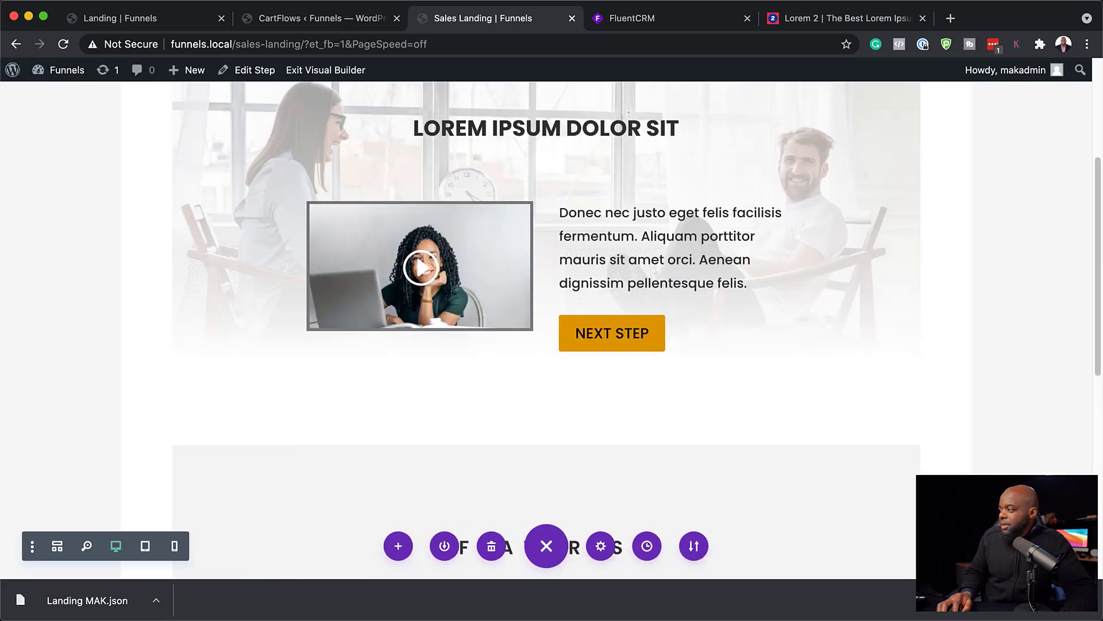
{"action": "left_click", "coordinate": [1088, 600]}
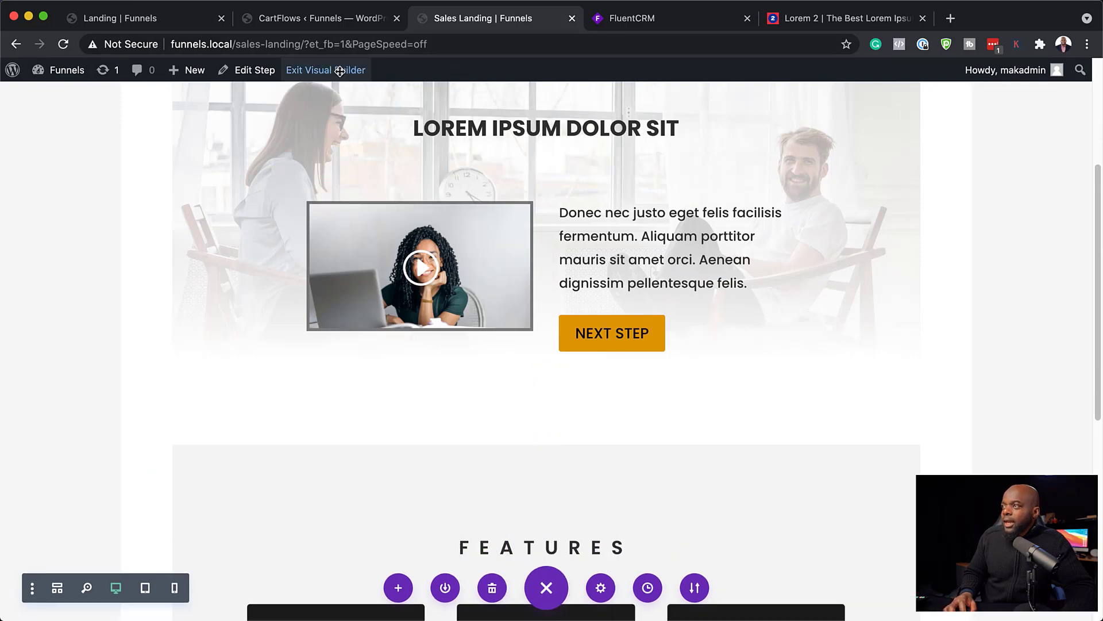
- Open the Sales Landing step in the WordPress editor, change its template to Template For Page Builders and update it
{"action": "mouse_move", "coordinate": [314, 212]}
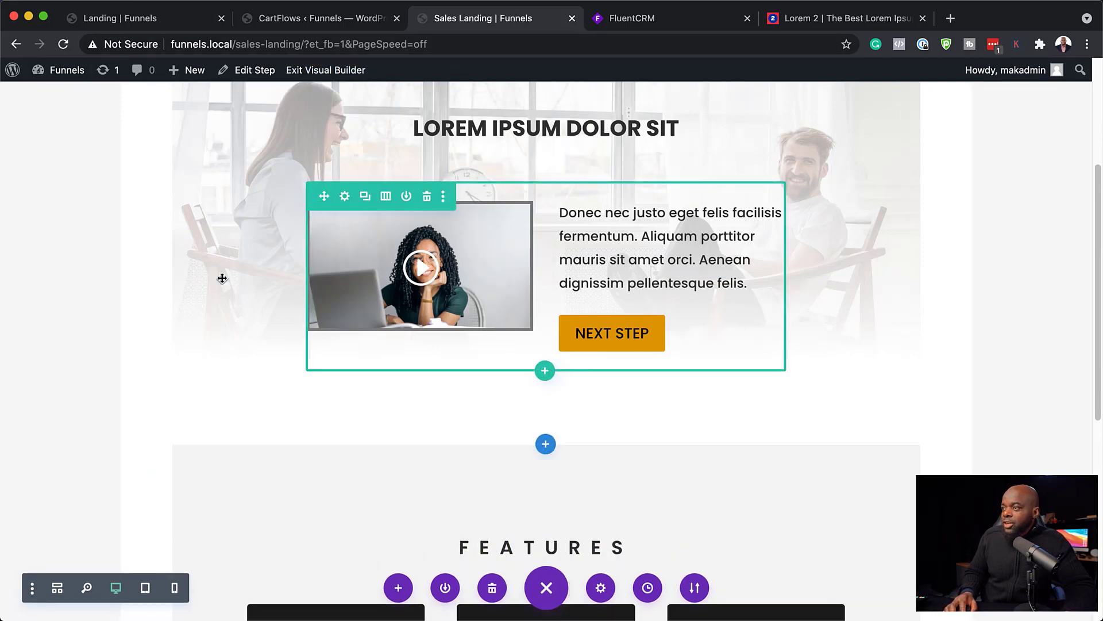
{"action": "scroll", "coordinate": [174, 279], "scroll_direction": "up", "scroll_amount": 4}
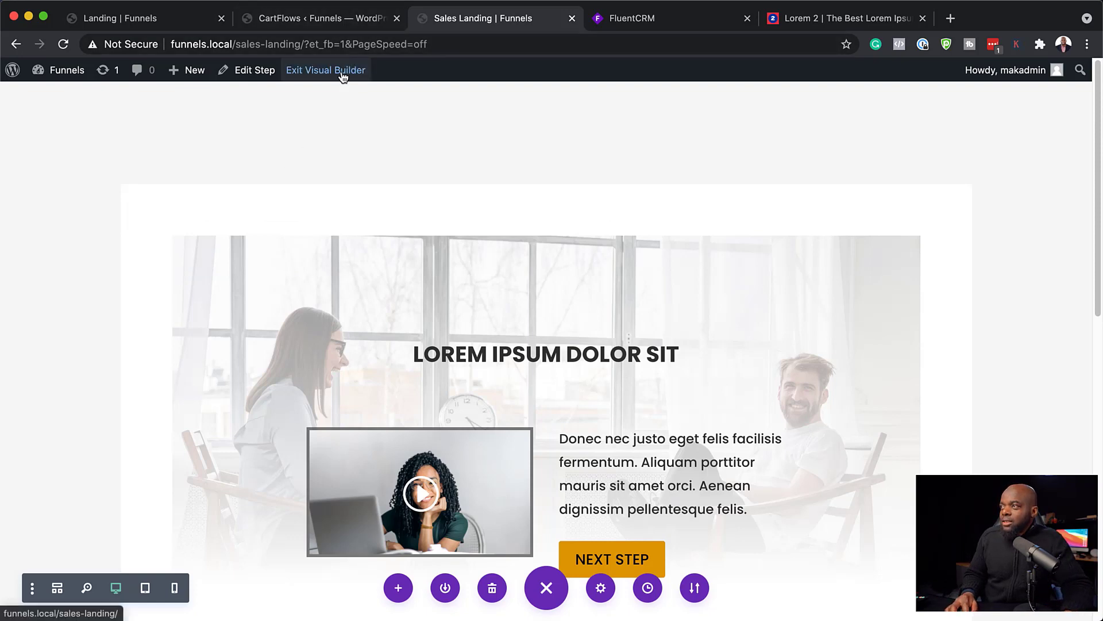
{"action": "left_click", "coordinate": [250, 76]}
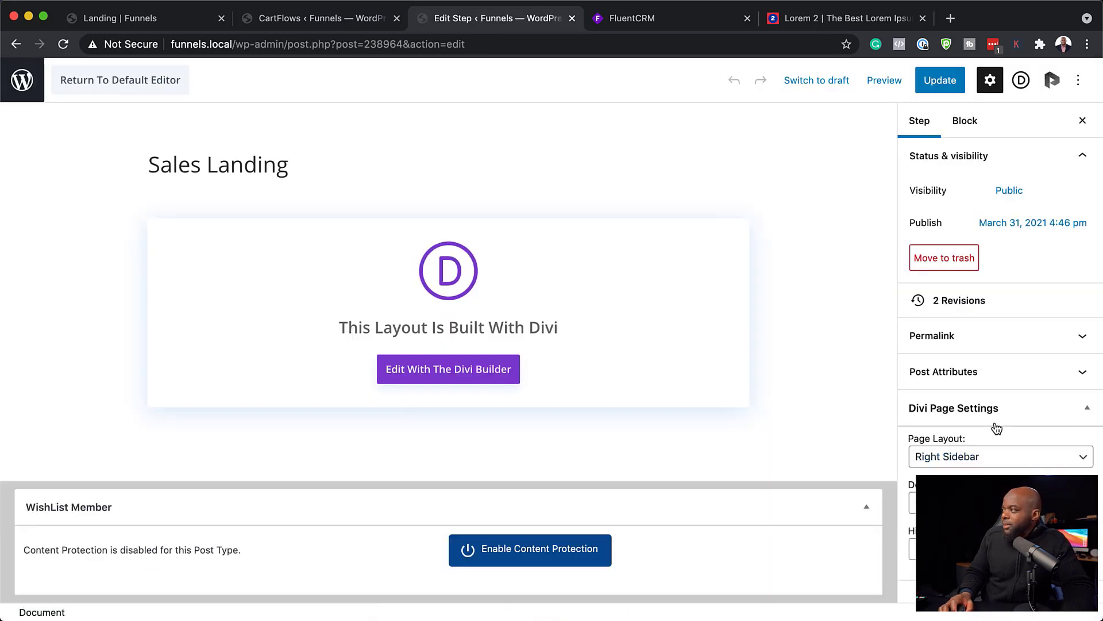
{"action": "left_click", "coordinate": [943, 372]}
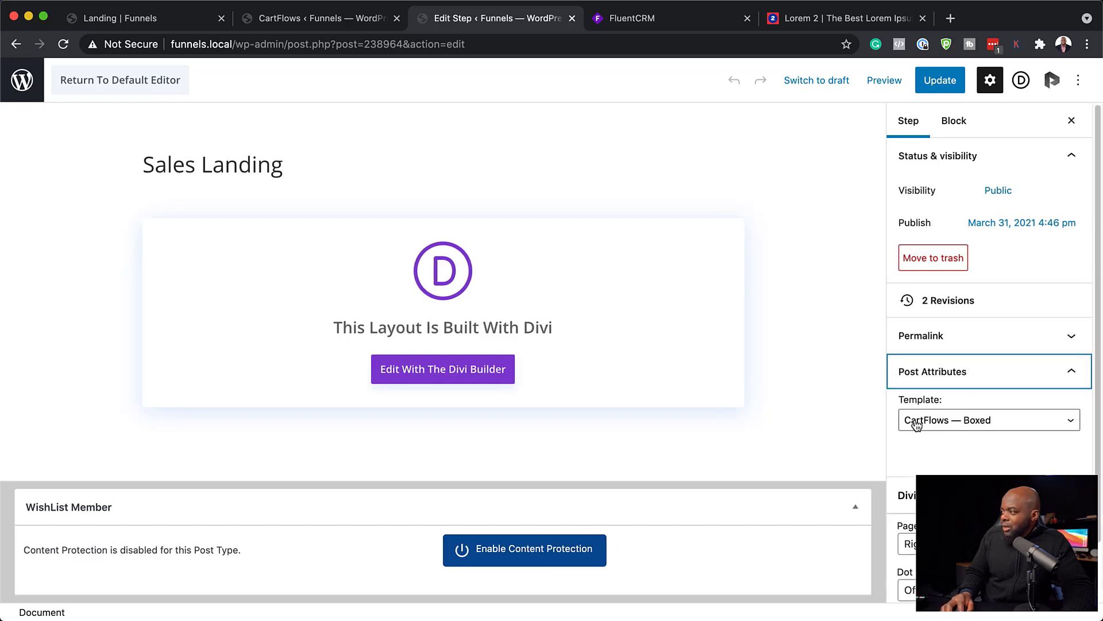
{"action": "left_click", "coordinate": [973, 428]}
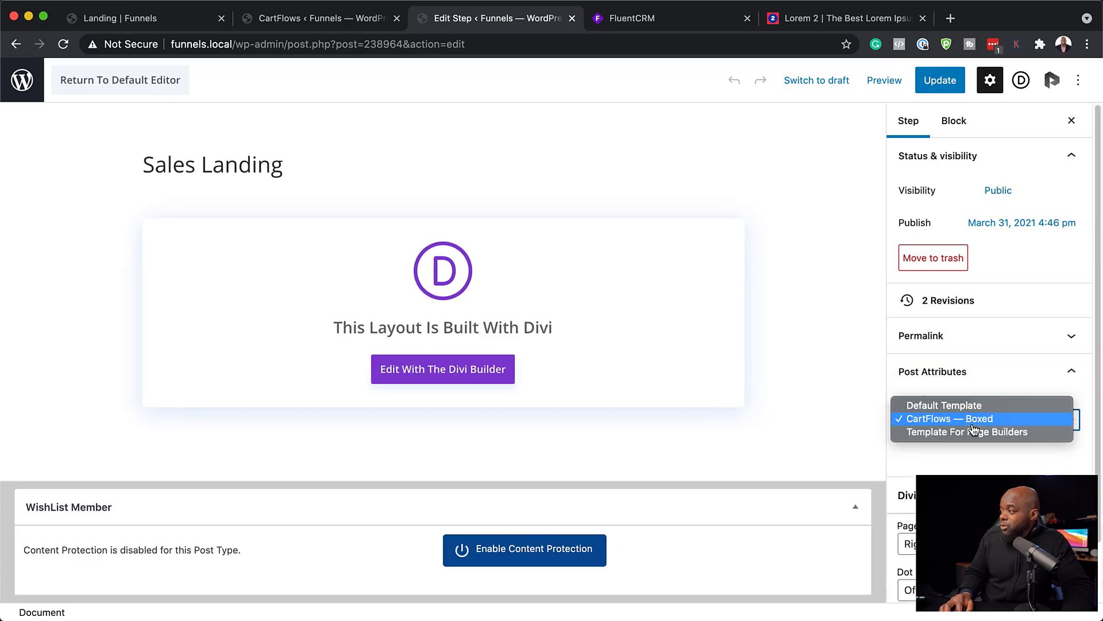
{"action": "left_click", "coordinate": [1008, 437]}
{"action": "left_click", "coordinate": [940, 80]}
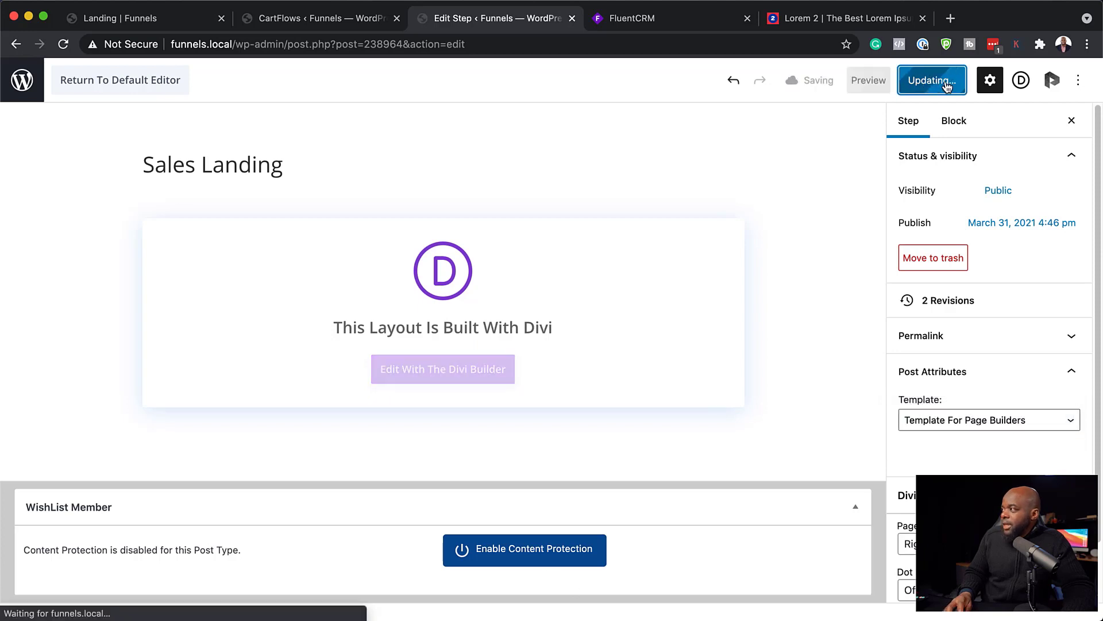
- View the published Sales Landing step and check how the layout renders down the page
{"action": "left_click", "coordinate": [141, 574]}
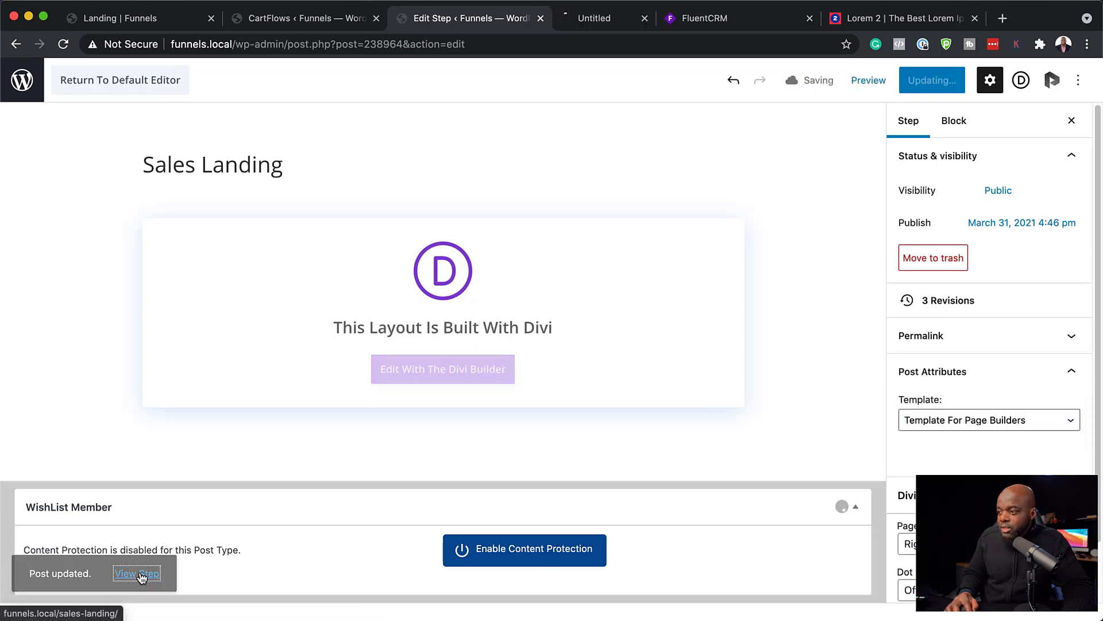
{"action": "left_click", "coordinate": [632, 18]}
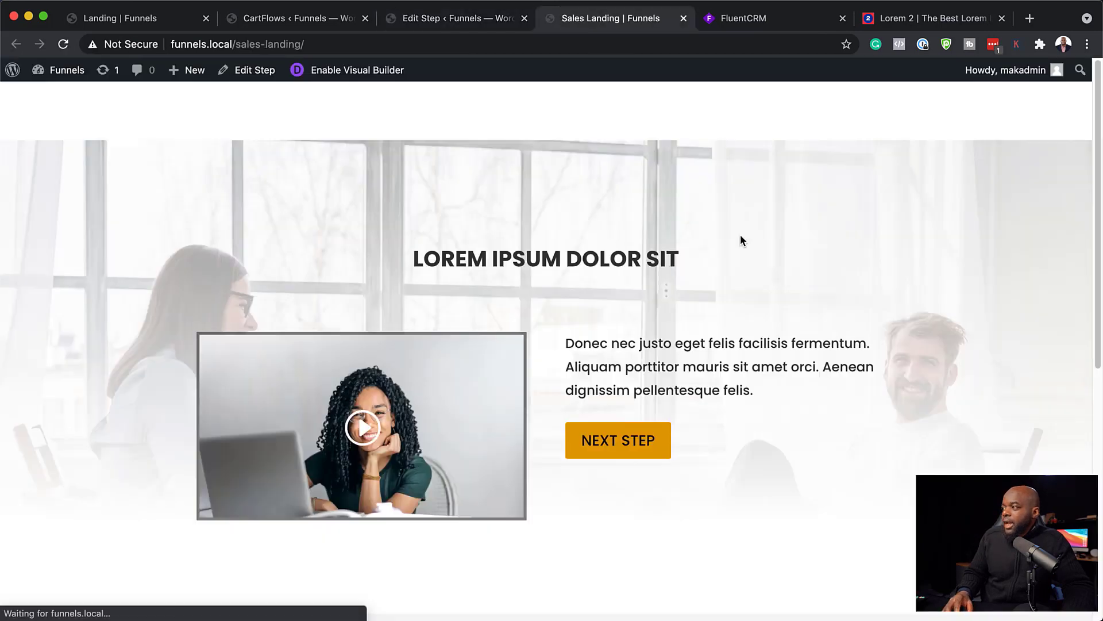
{"action": "scroll", "coordinate": [773, 385], "scroll_direction": "down", "scroll_amount": 5}
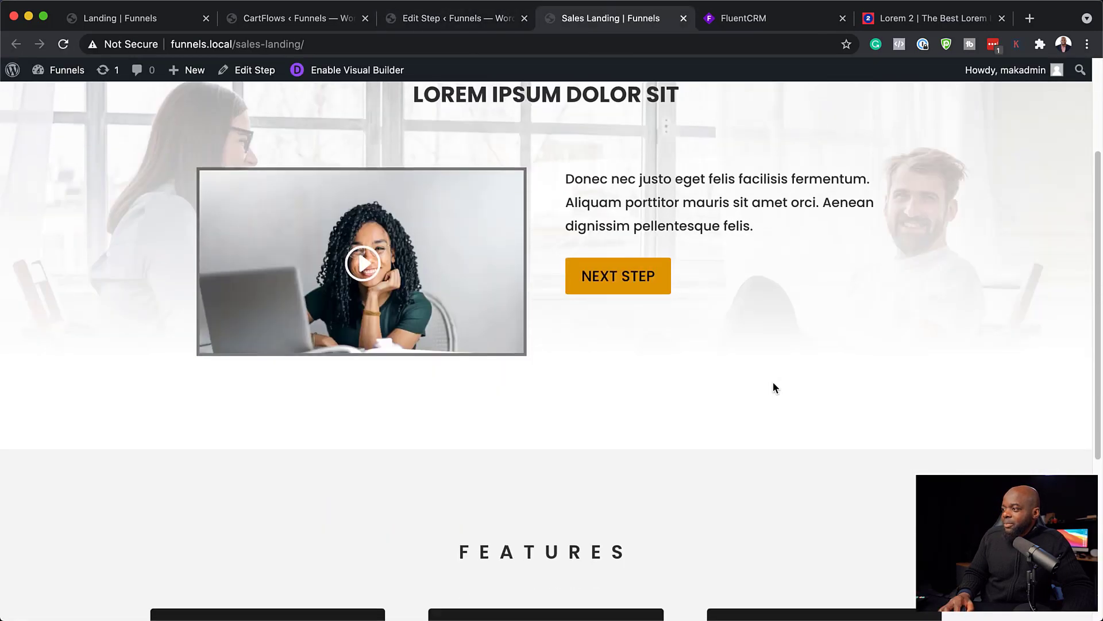
{"action": "scroll", "coordinate": [774, 381], "scroll_direction": "down", "scroll_amount": 3}
{"action": "scroll", "coordinate": [773, 381], "scroll_direction": "up", "scroll_amount": 8}
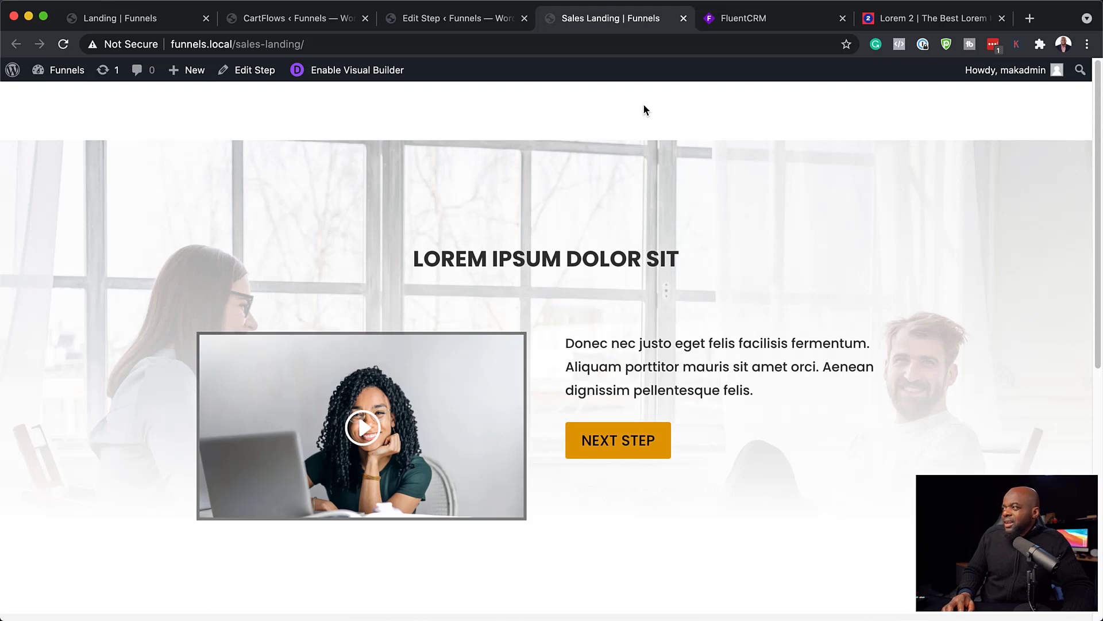
- Reopen Sales Landing in the Divi Builder and give the hero section a top margin of -80px, saving the section settings
{"action": "left_click", "coordinate": [484, 19]}
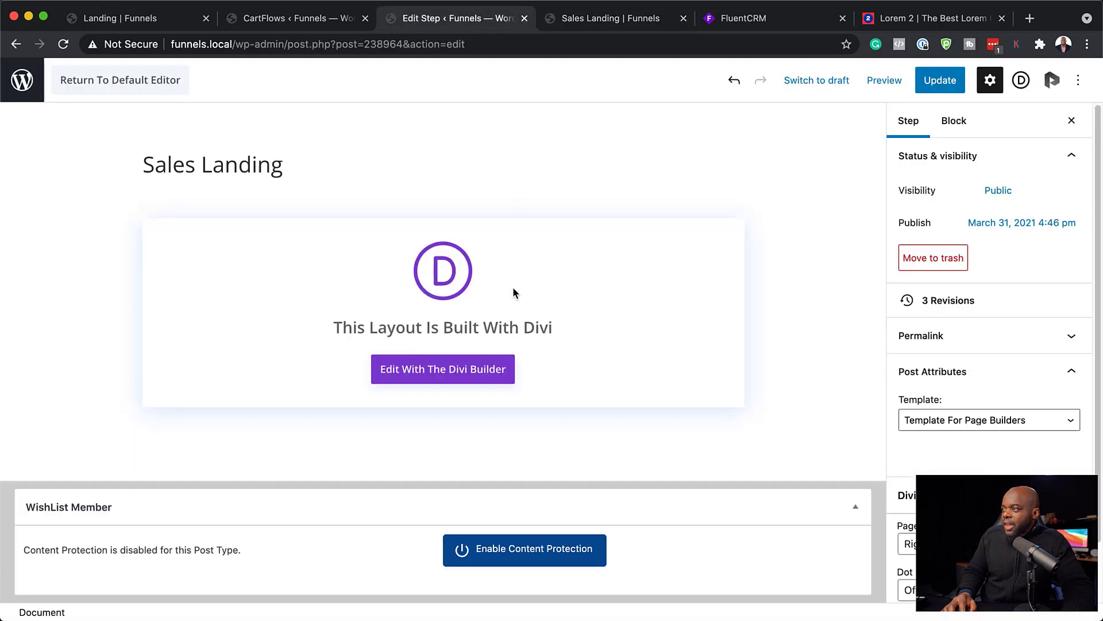
{"action": "left_click", "coordinate": [458, 371]}
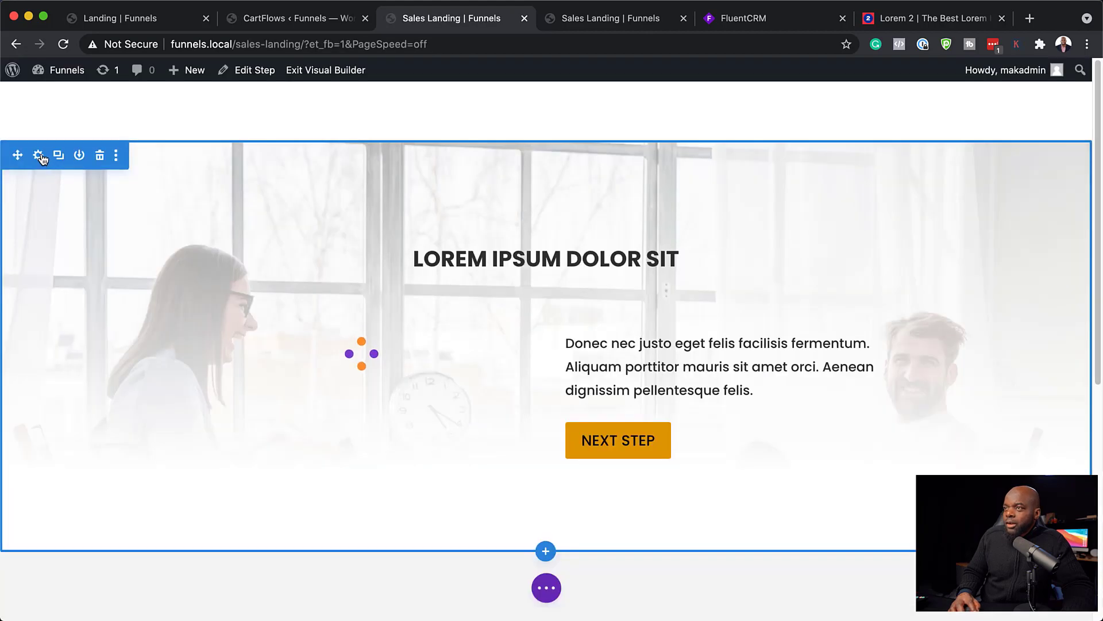
{"action": "left_click", "coordinate": [43, 159]}
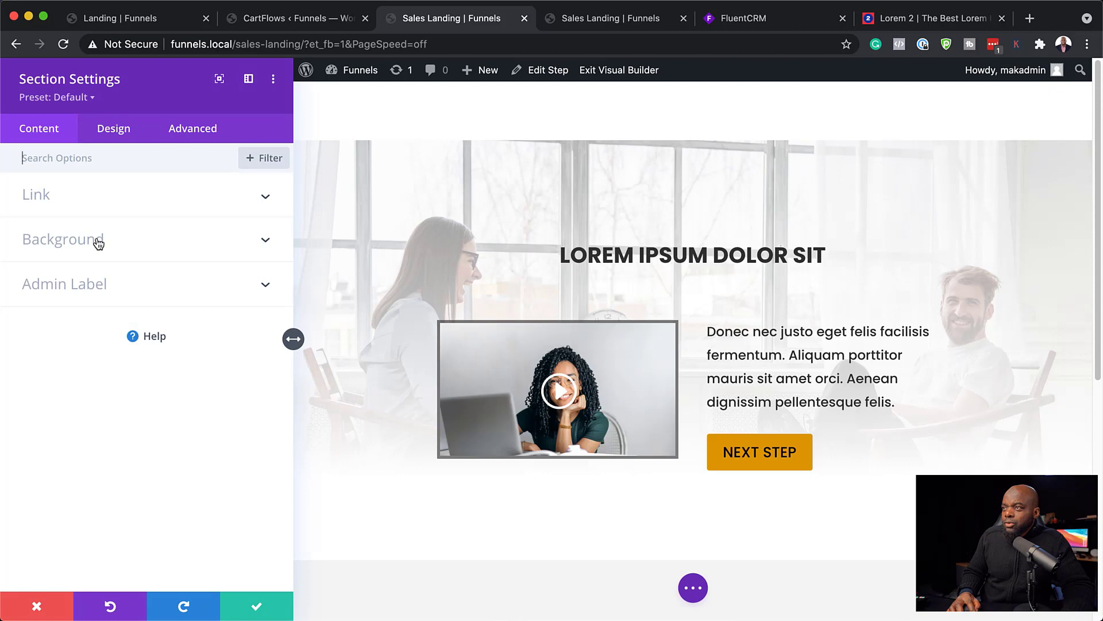
{"action": "left_click", "coordinate": [127, 135]}
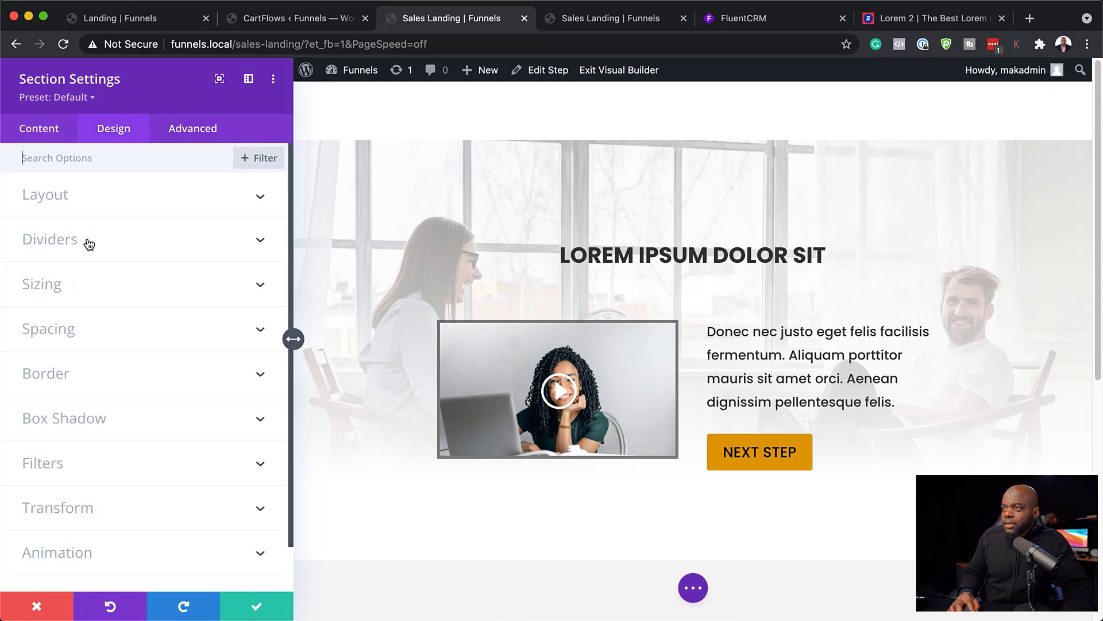
{"action": "left_click", "coordinate": [70, 336]}
{"action": "left_click", "coordinate": [31, 224]}
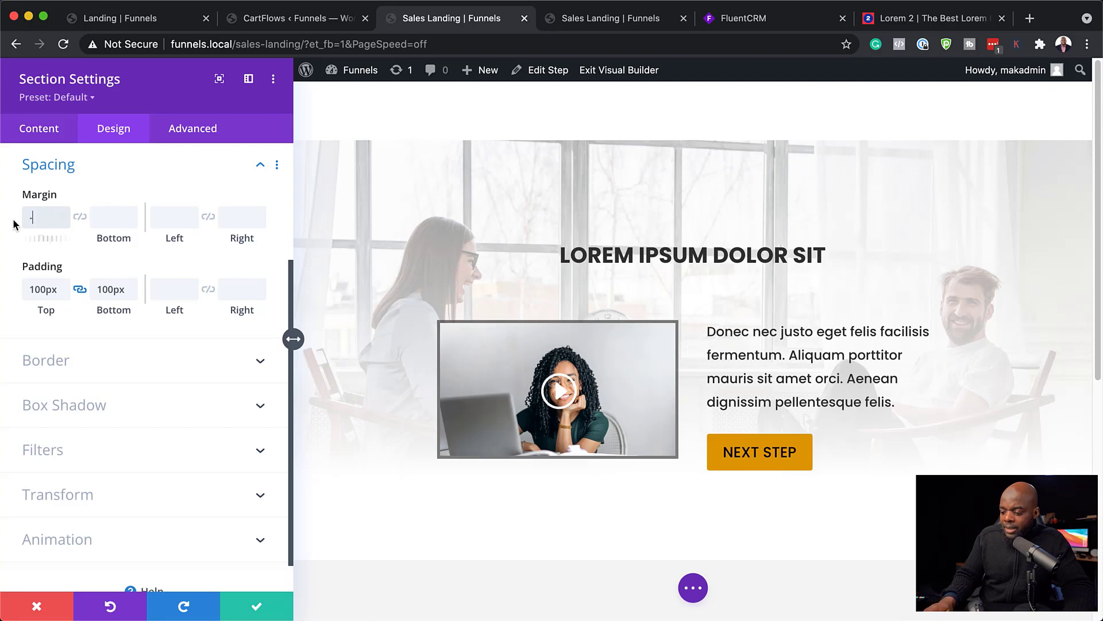
{"action": "type", "text": "-80px"}
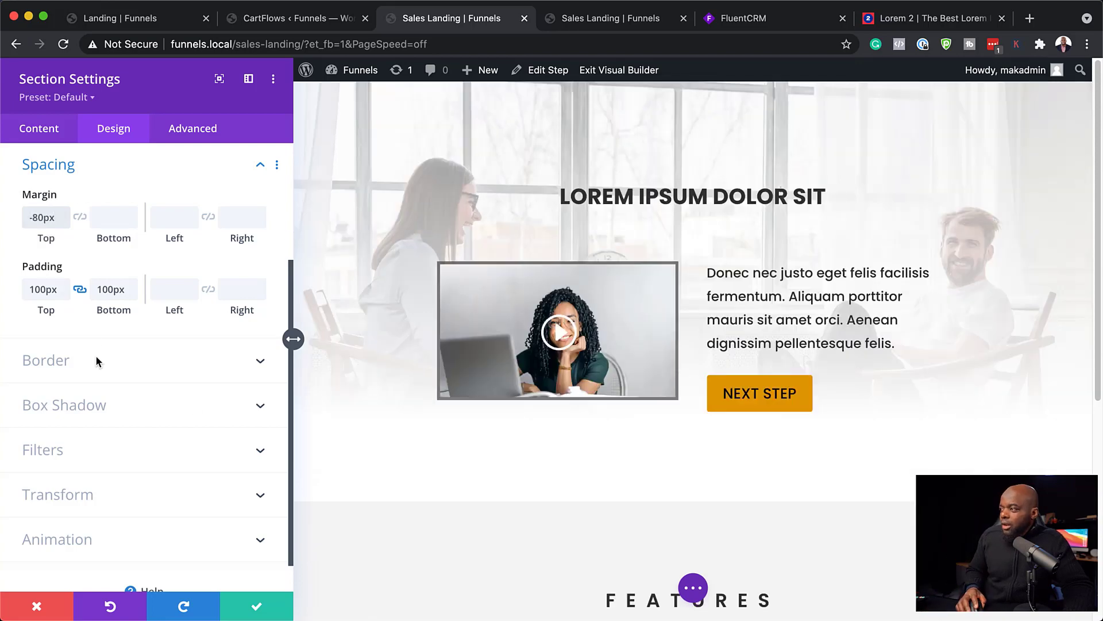
{"action": "left_click", "coordinate": [258, 608]}
- Set the second color of the hero section's background gradient to black (#000000)
{"action": "scroll", "coordinate": [144, 439], "scroll_direction": "down", "scroll_amount": 1}
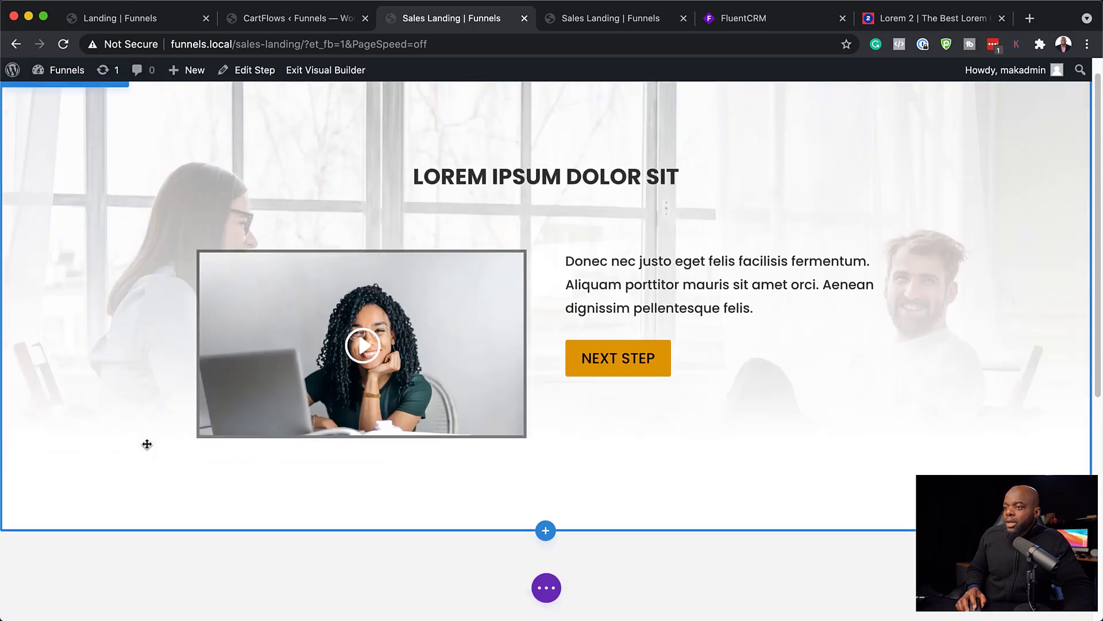
{"action": "scroll", "coordinate": [234, 572], "scroll_direction": "down", "scroll_amount": 1}
{"action": "scroll", "coordinate": [249, 561], "scroll_direction": "down", "scroll_amount": 5}
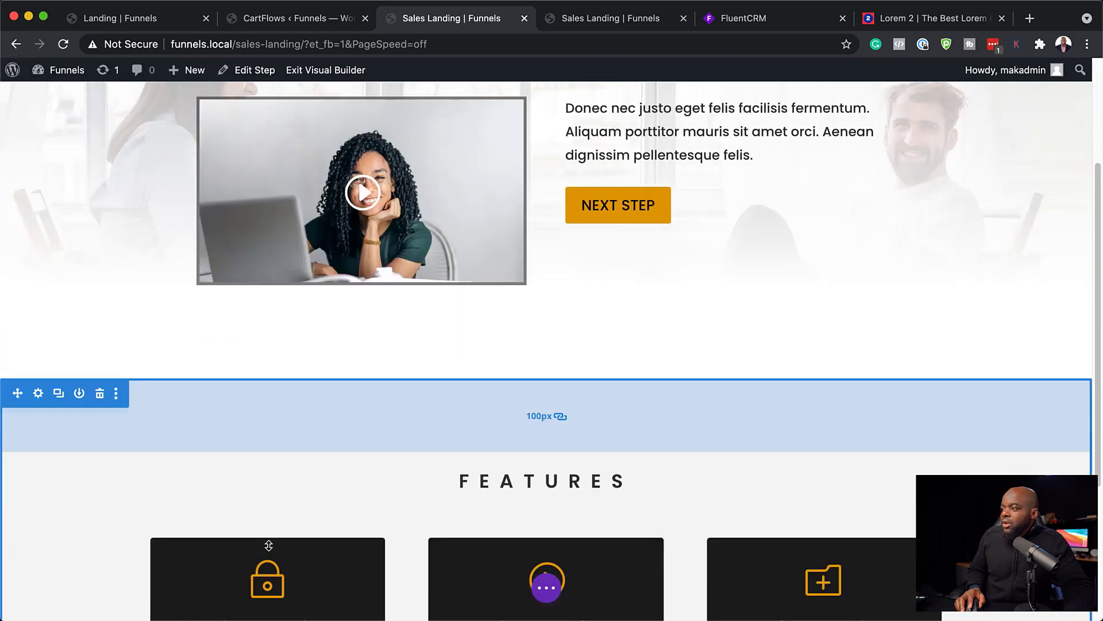
{"action": "scroll", "coordinate": [268, 545], "scroll_direction": "down", "scroll_amount": 8}
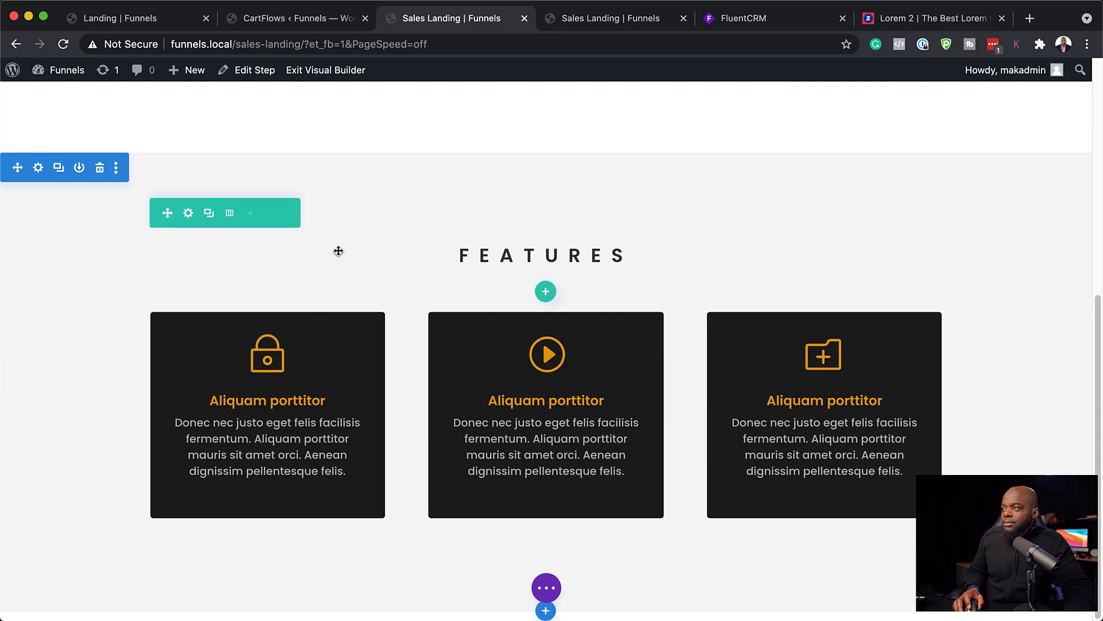
{"action": "scroll", "coordinate": [338, 251], "scroll_direction": "up", "scroll_amount": 14}
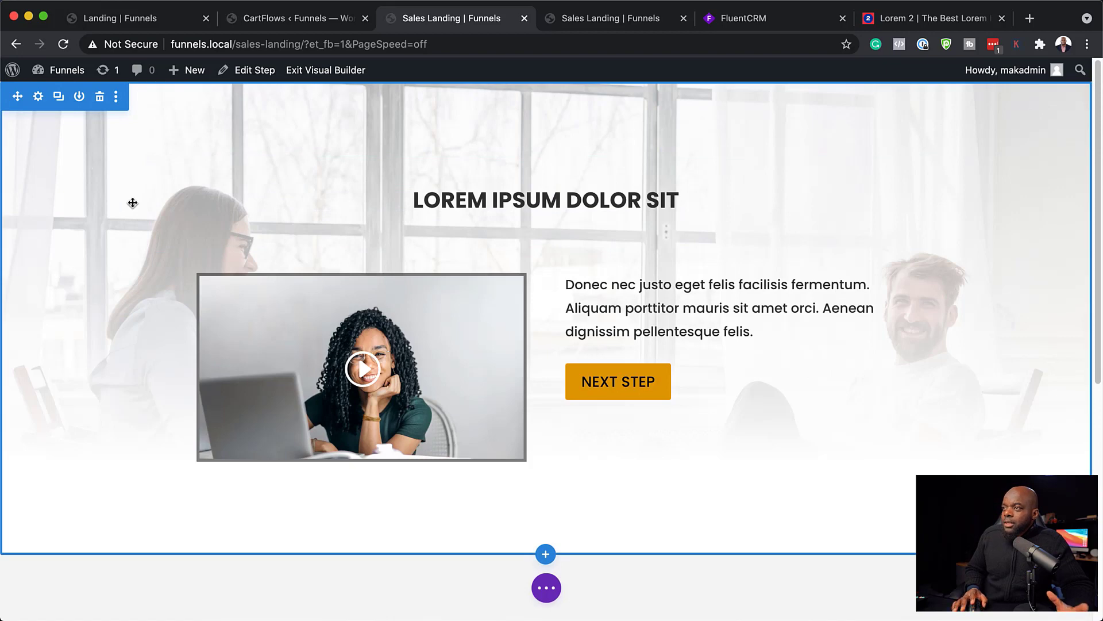
{"action": "left_click", "coordinate": [39, 98]}
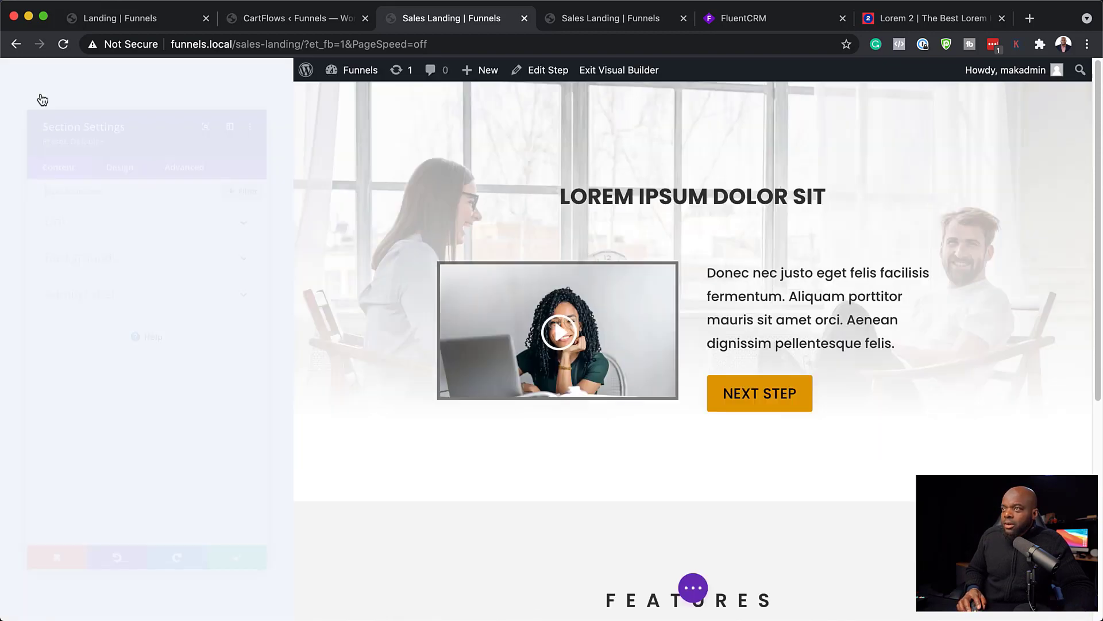
{"action": "left_click", "coordinate": [88, 241]}
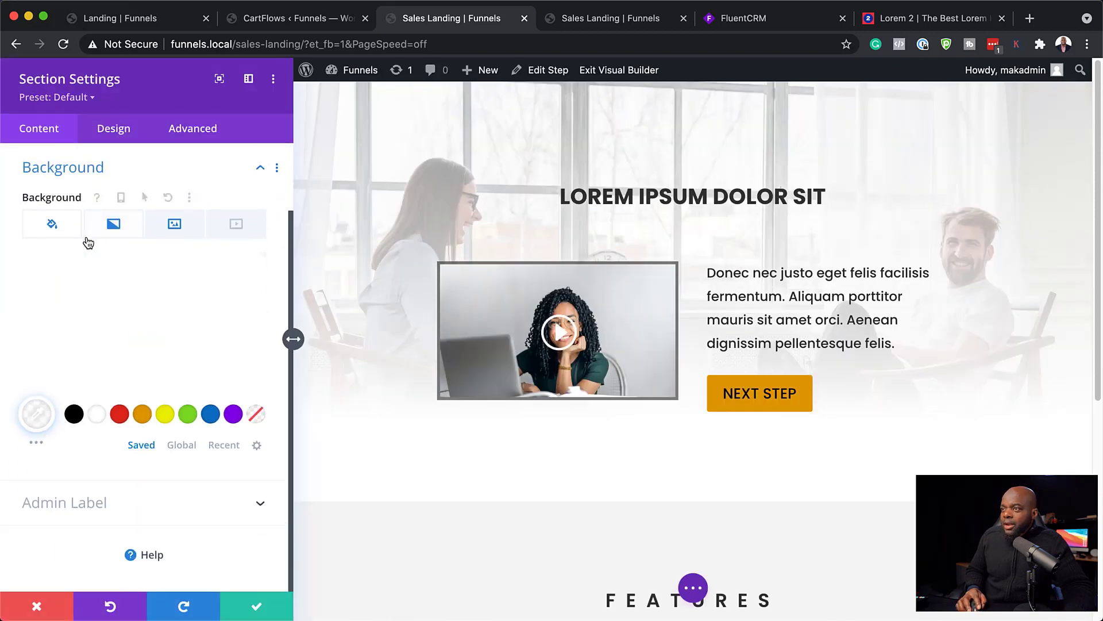
{"action": "left_click", "coordinate": [118, 227]}
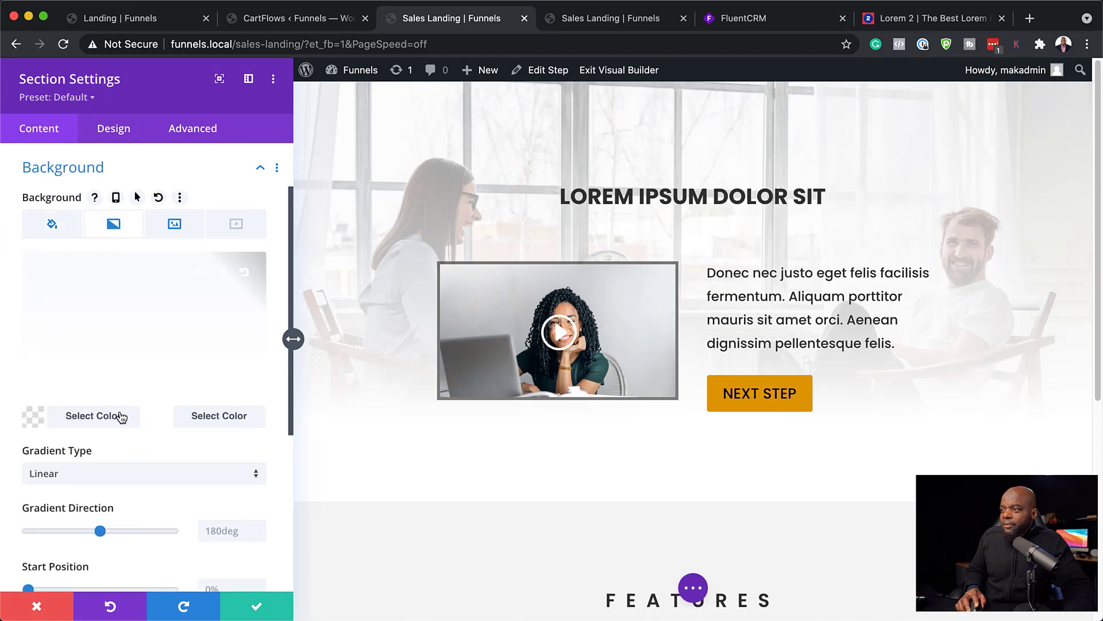
{"action": "left_click", "coordinate": [164, 420]}
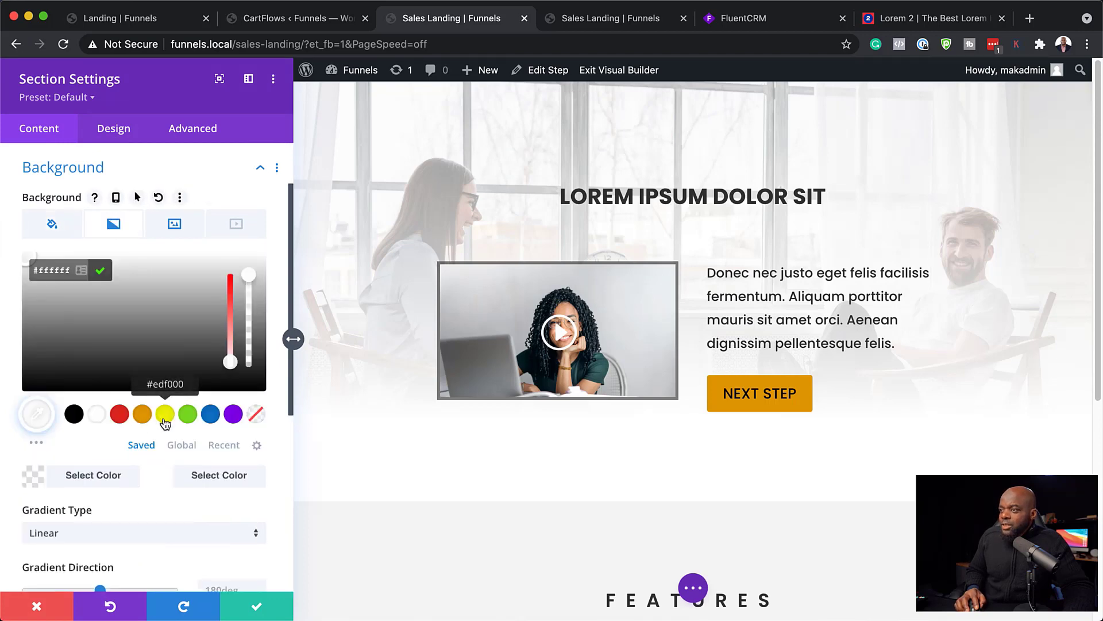
{"action": "left_click", "coordinate": [74, 414]}
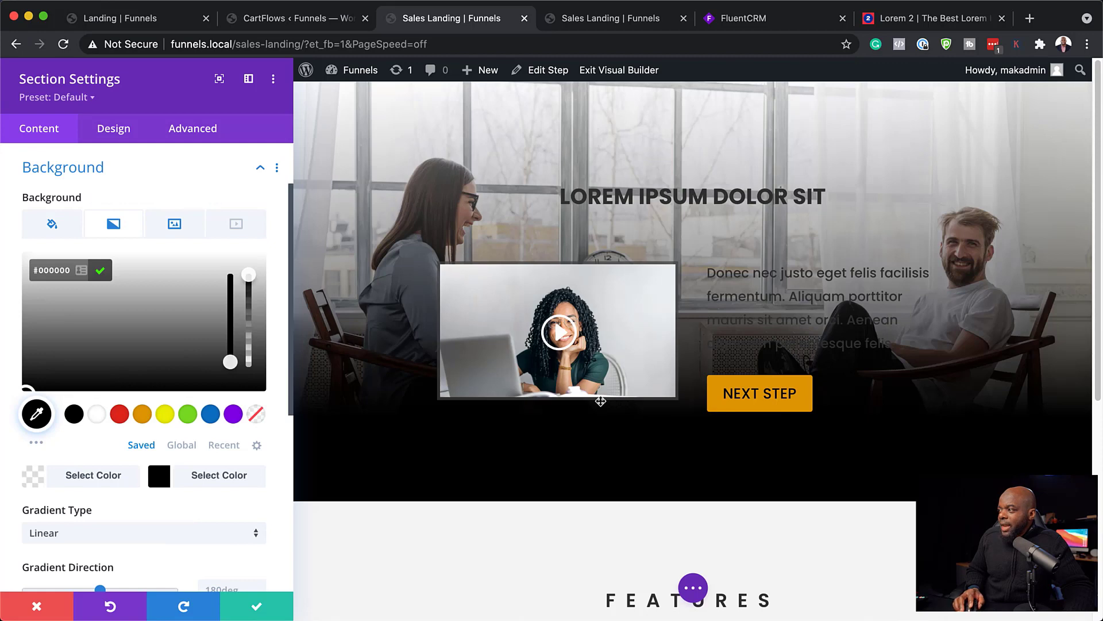
- Set the hero gradient's first color to rgba(0,0,0,0.63) and its second color to rgba(0,0,0,0.85)
{"action": "left_click", "coordinate": [34, 479]}
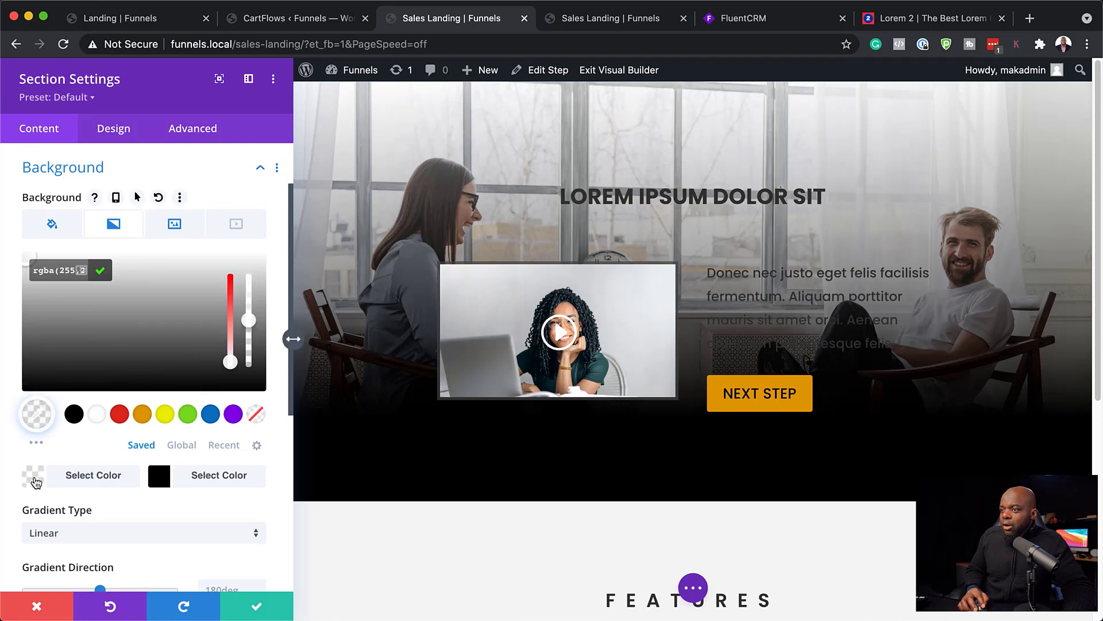
{"action": "left_click", "coordinate": [73, 414]}
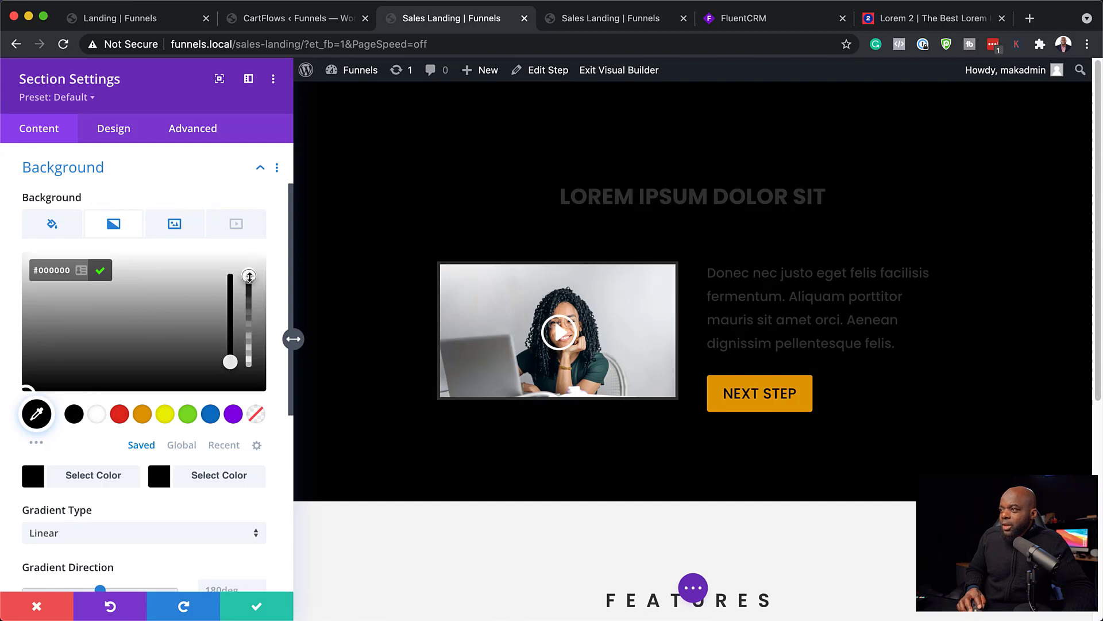
{"action": "left_click_drag", "start_coordinate": [248, 277], "coordinate": [251, 312]}
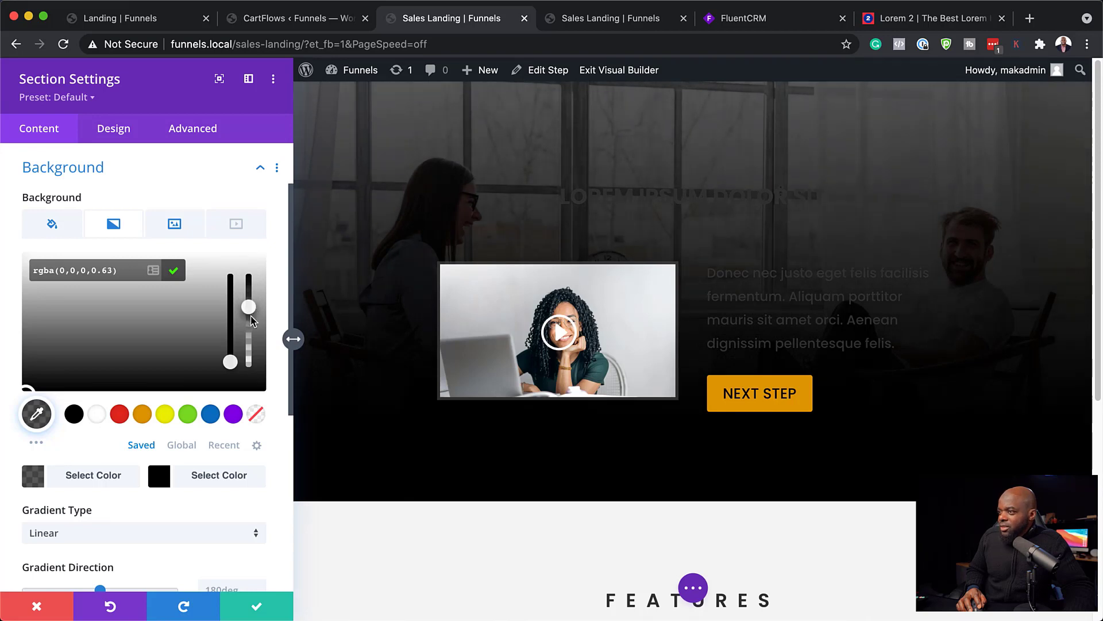
{"action": "left_click", "coordinate": [163, 477]}
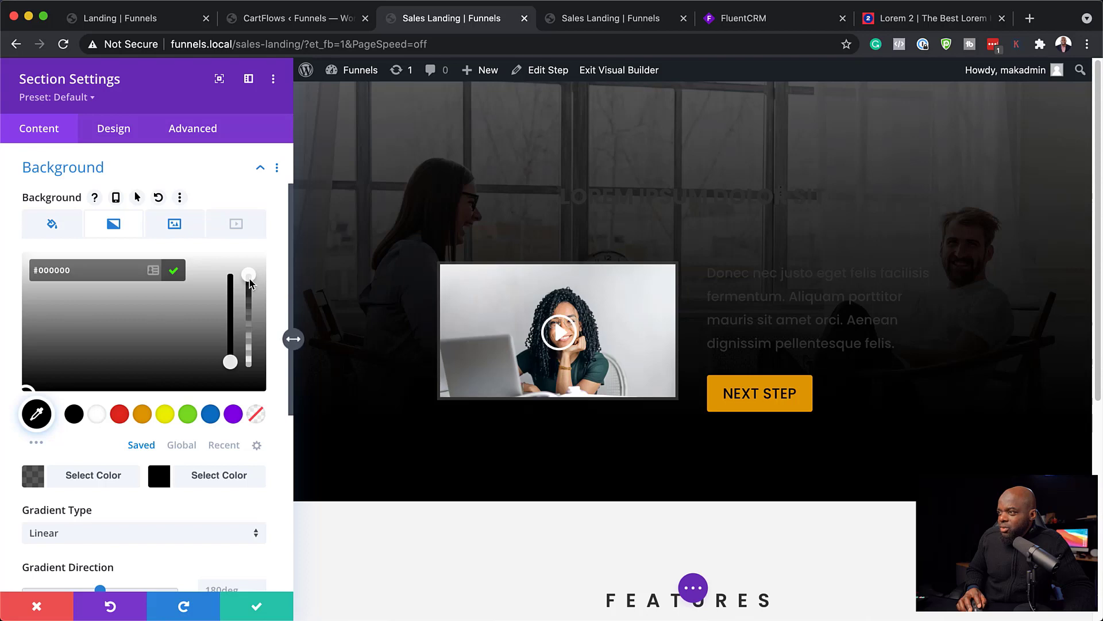
{"action": "left_click_drag", "start_coordinate": [249, 281], "coordinate": [252, 298]}
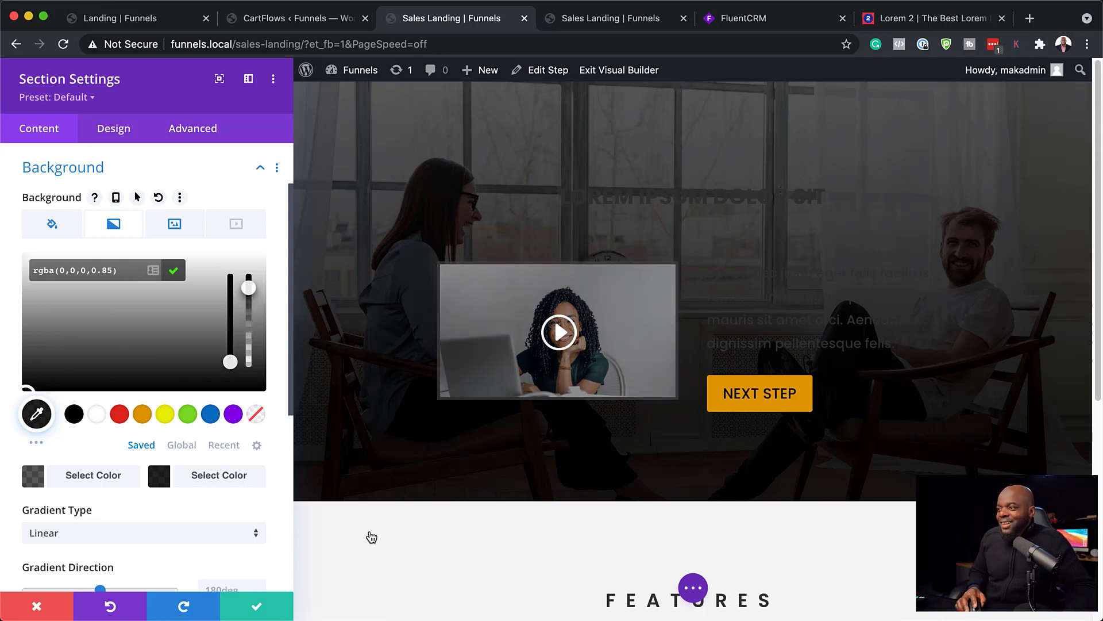
- Save the hero section's settings, then set its main heading's H1 text color to white and save the text module
{"action": "left_click", "coordinate": [257, 606]}
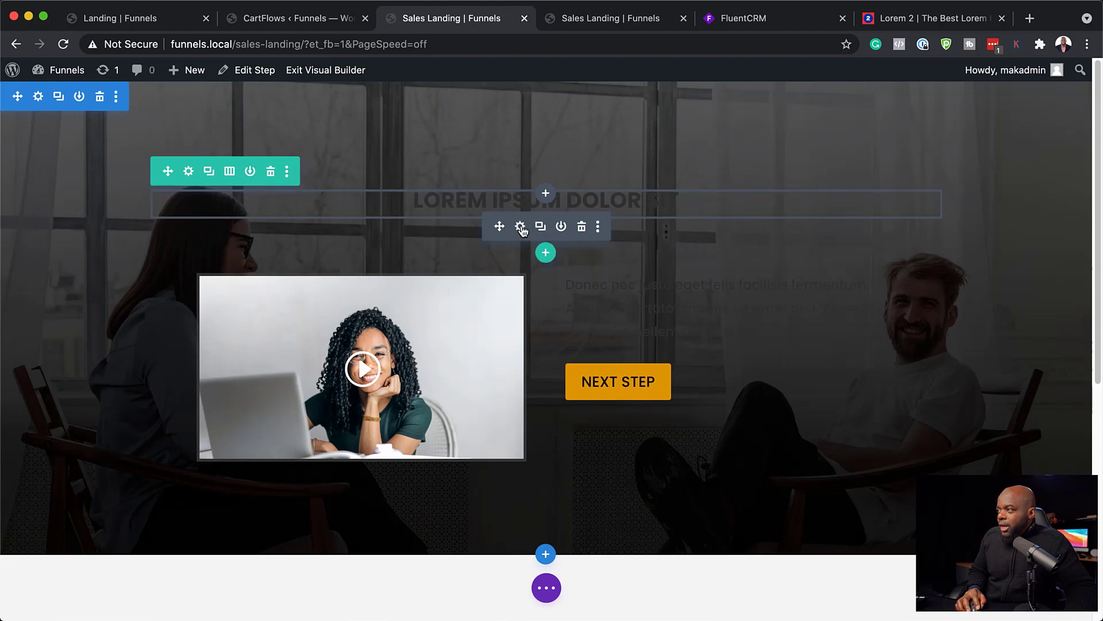
{"action": "left_click", "coordinate": [521, 228]}
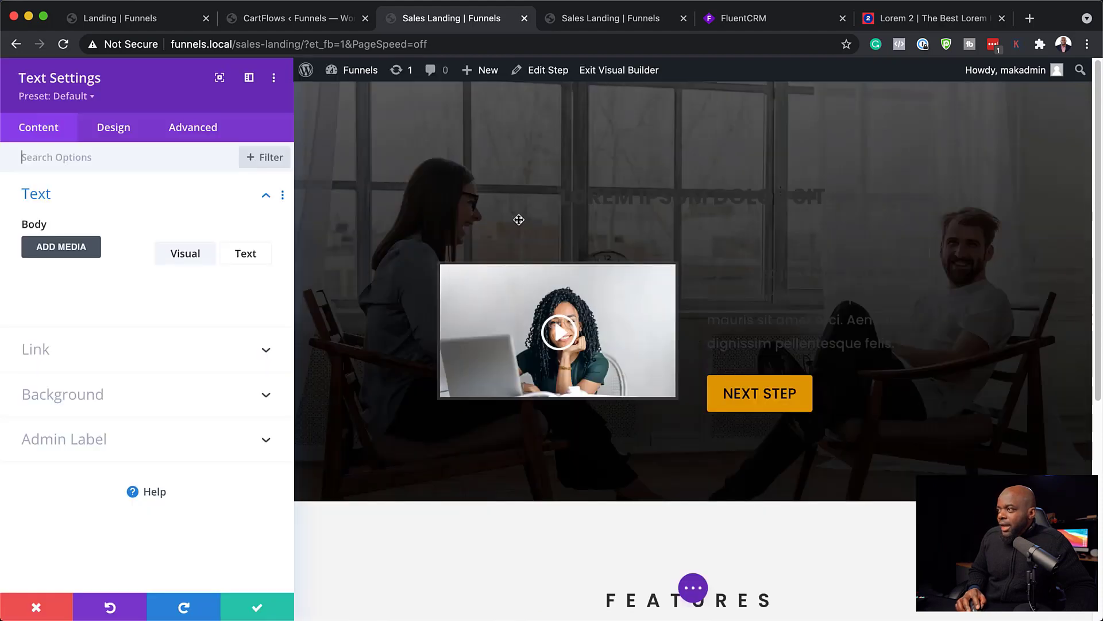
{"action": "left_click", "coordinate": [123, 132]}
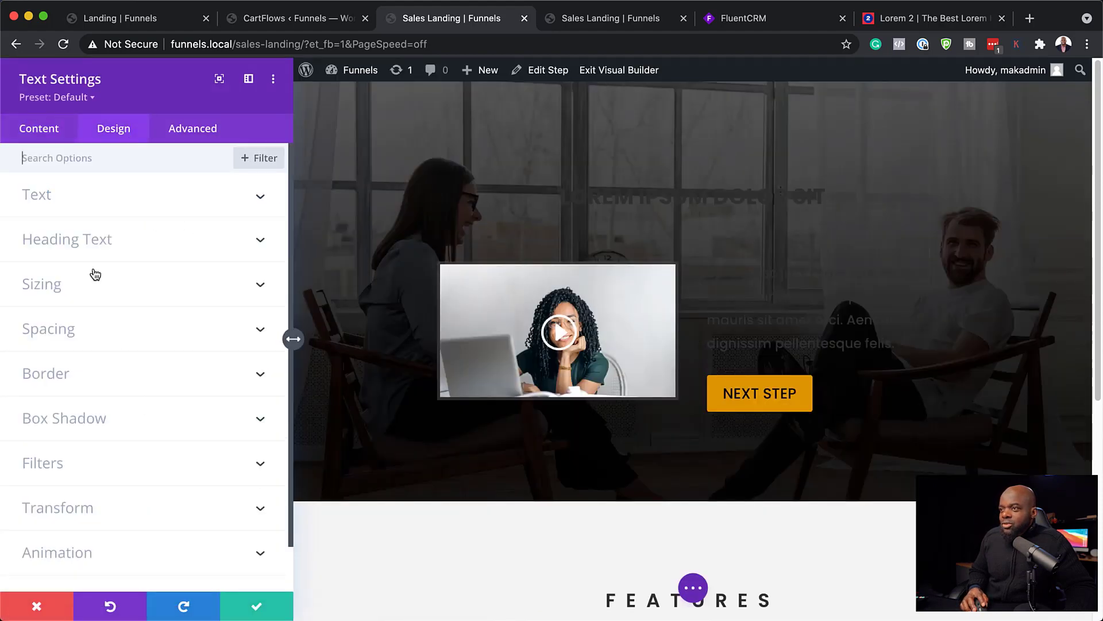
{"action": "left_click", "coordinate": [65, 243]}
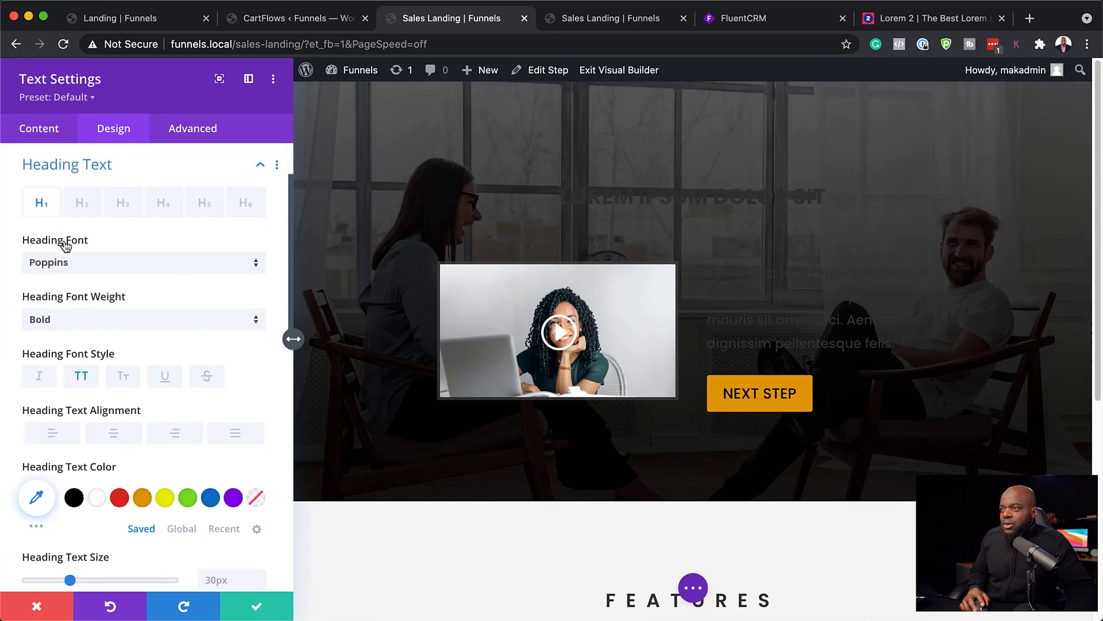
{"action": "left_click", "coordinate": [96, 500]}
{"action": "left_click", "coordinate": [257, 606]}
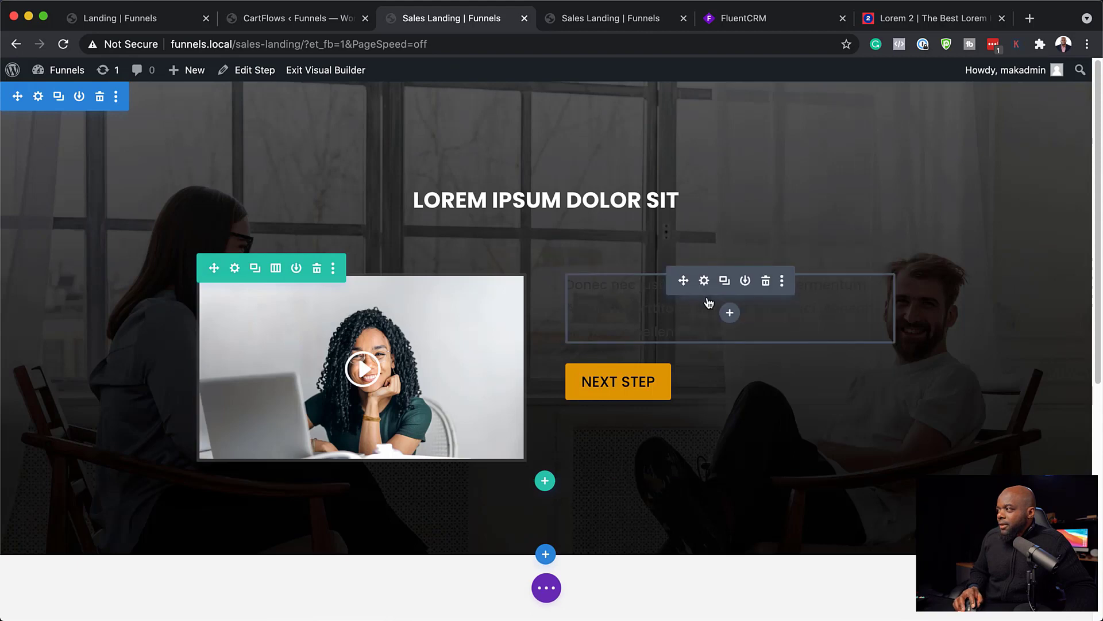
- Set the text color of the hero paragraph above the Next Step button to white and save the module
{"action": "left_click", "coordinate": [704, 281]}
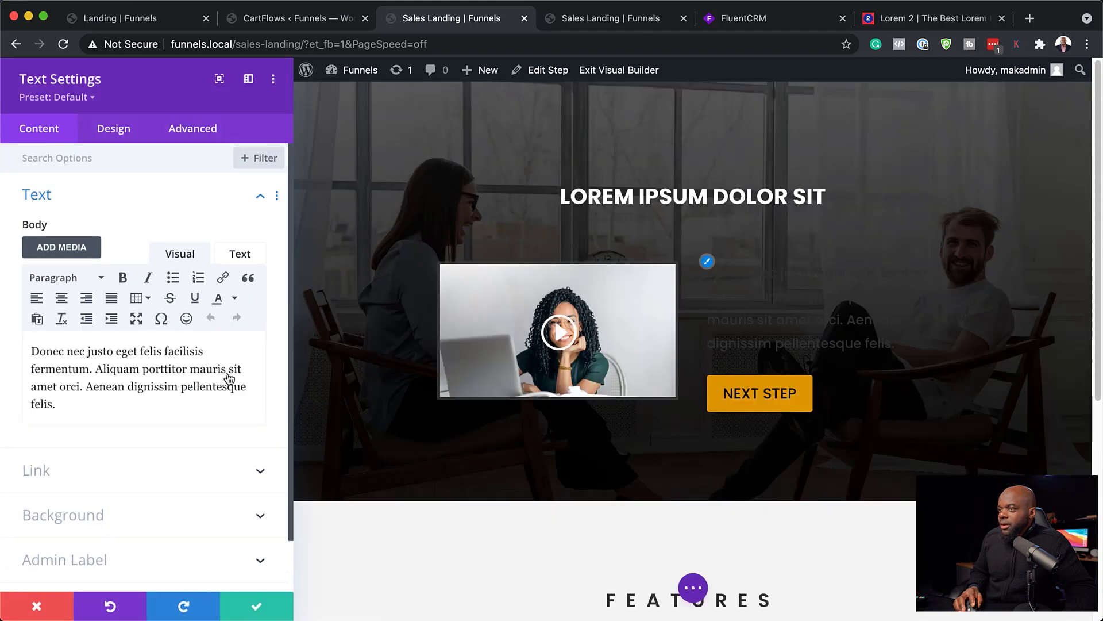
{"action": "left_click", "coordinate": [114, 128]}
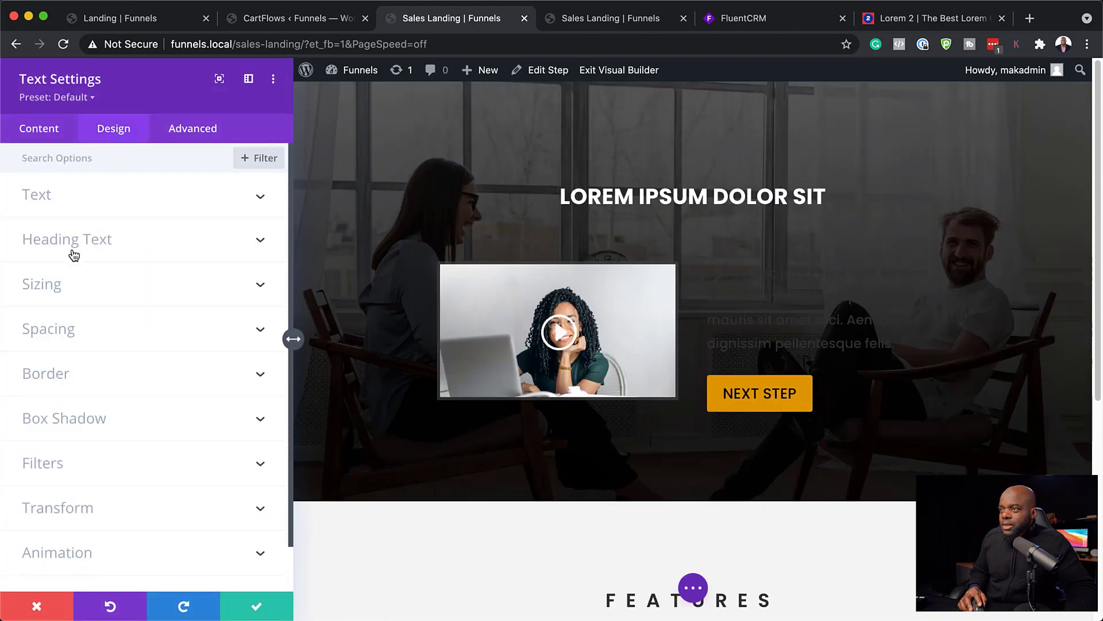
{"action": "left_click", "coordinate": [52, 194]}
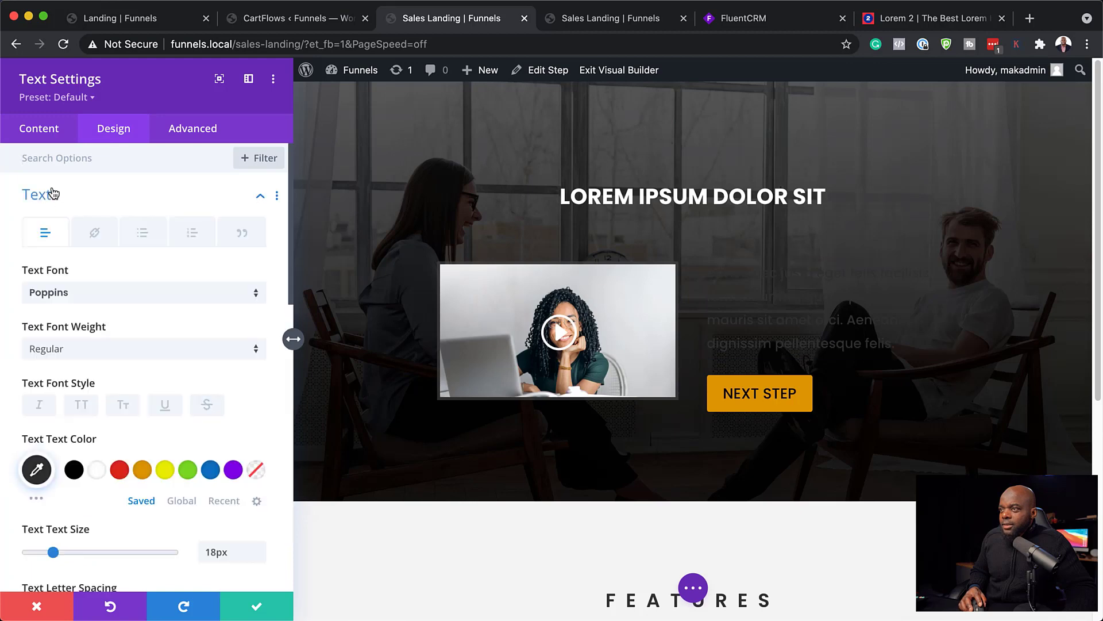
{"action": "left_click", "coordinate": [97, 470]}
{"action": "left_click", "coordinate": [262, 600]}
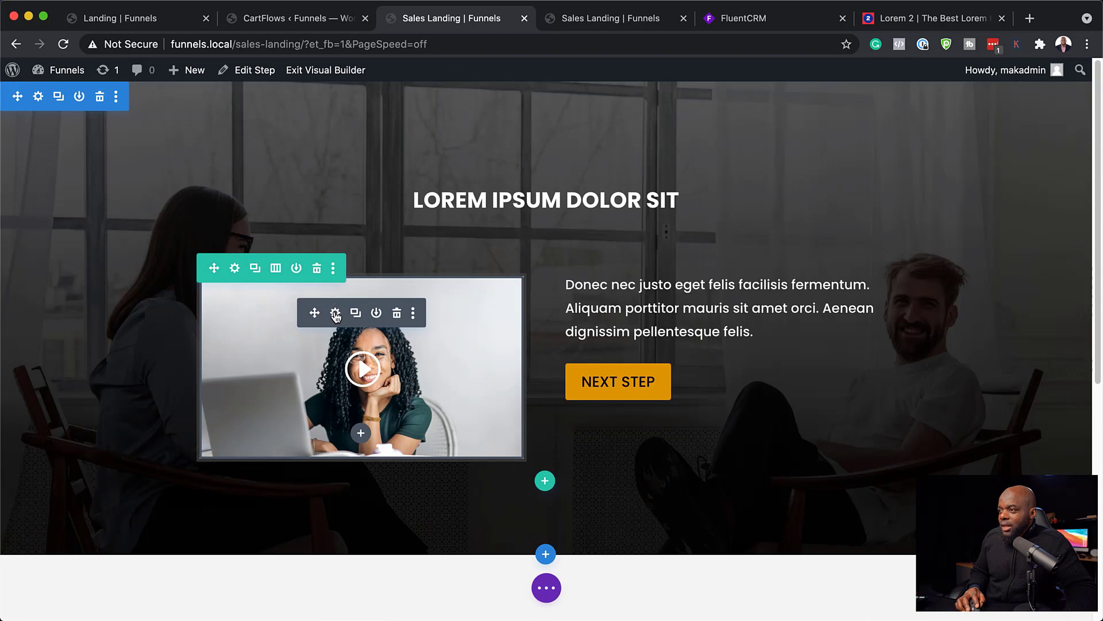
- Remove the border around the hero video by setting its border width to 0px
{"action": "left_click", "coordinate": [336, 314]}
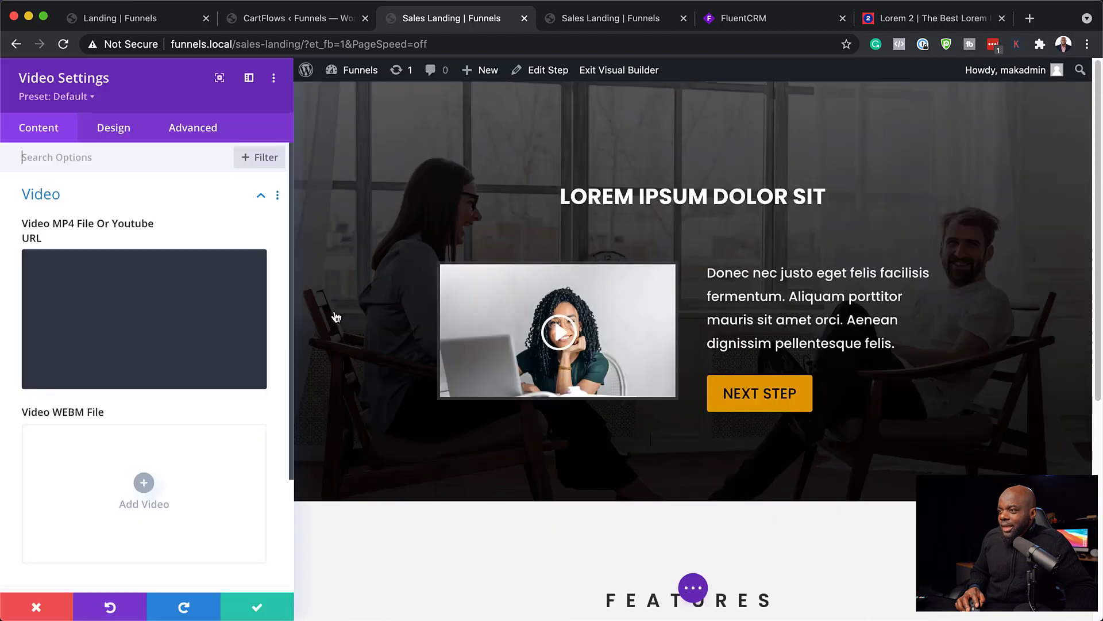
{"action": "left_click", "coordinate": [127, 130]}
{"action": "left_click", "coordinate": [109, 378]}
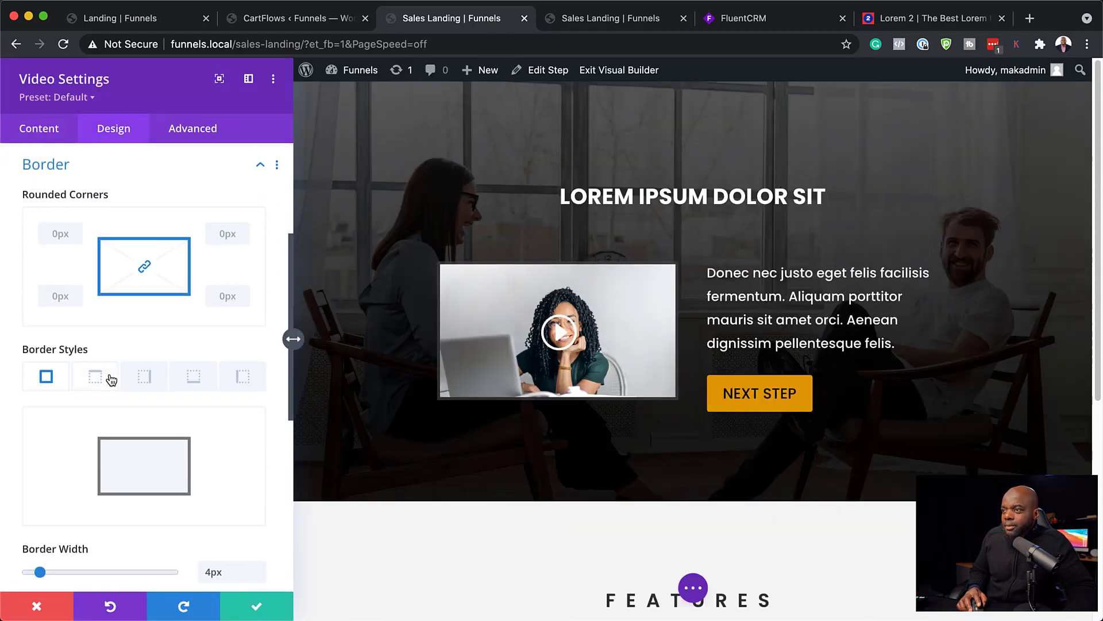
{"action": "scroll", "coordinate": [84, 483], "scroll_direction": "down", "scroll_amount": 1}
{"action": "left_click_drag", "start_coordinate": [40, 543], "coordinate": [5, 543]}
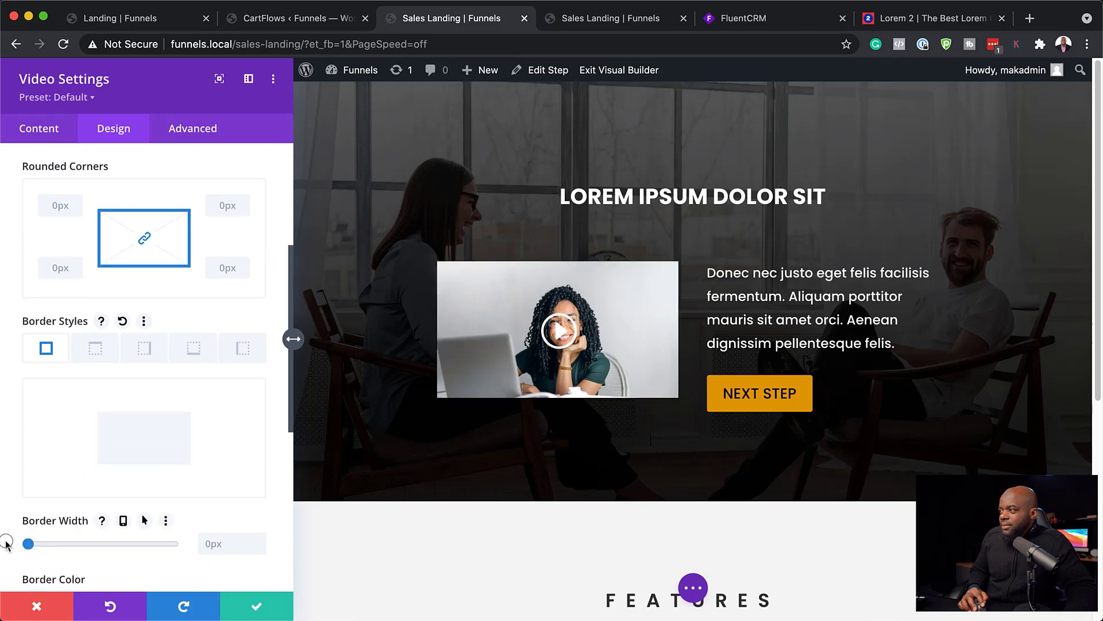
- Round all four corners of the hero video by 4px and save the video module
{"action": "scroll", "coordinate": [158, 314], "scroll_direction": "down", "scroll_amount": 3}
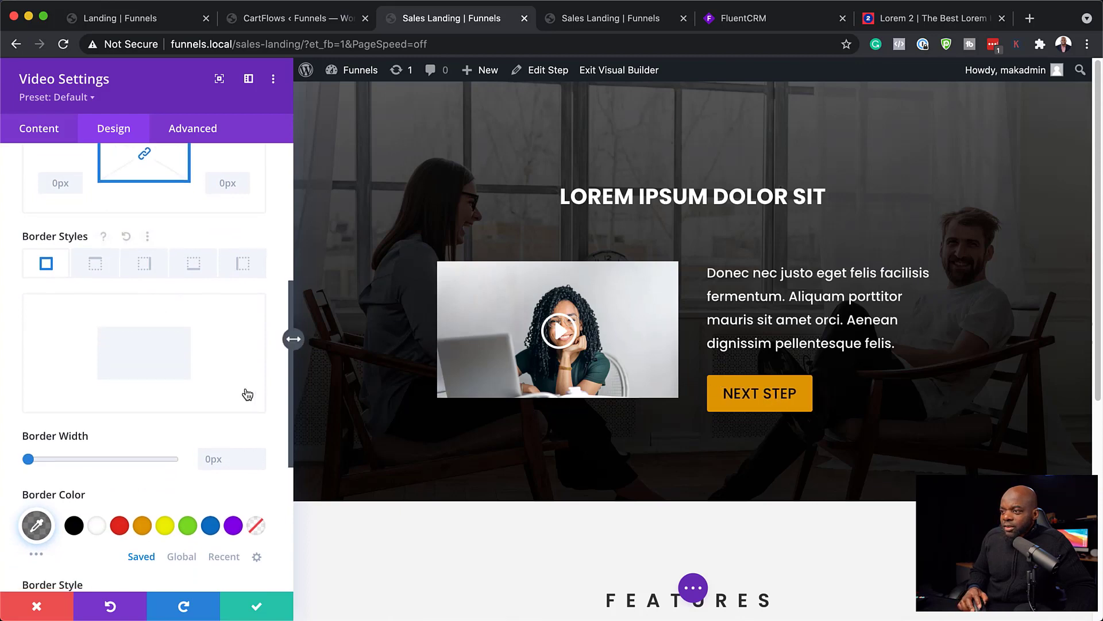
{"action": "scroll", "coordinate": [166, 405], "scroll_direction": "down", "scroll_amount": 5}
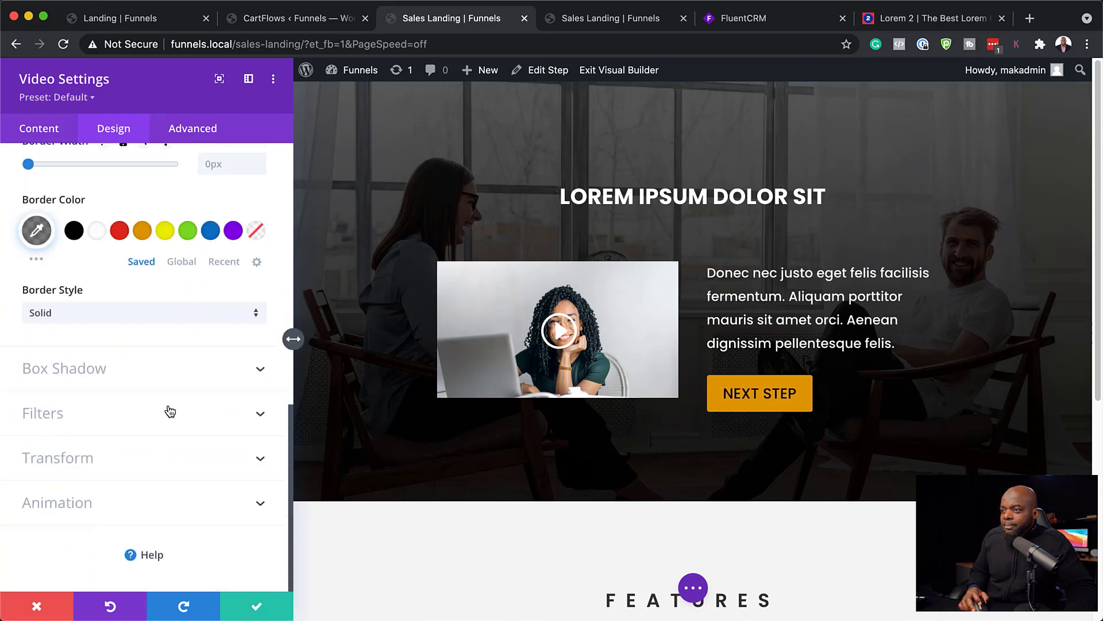
{"action": "scroll", "coordinate": [168, 405], "scroll_direction": "up", "scroll_amount": 5}
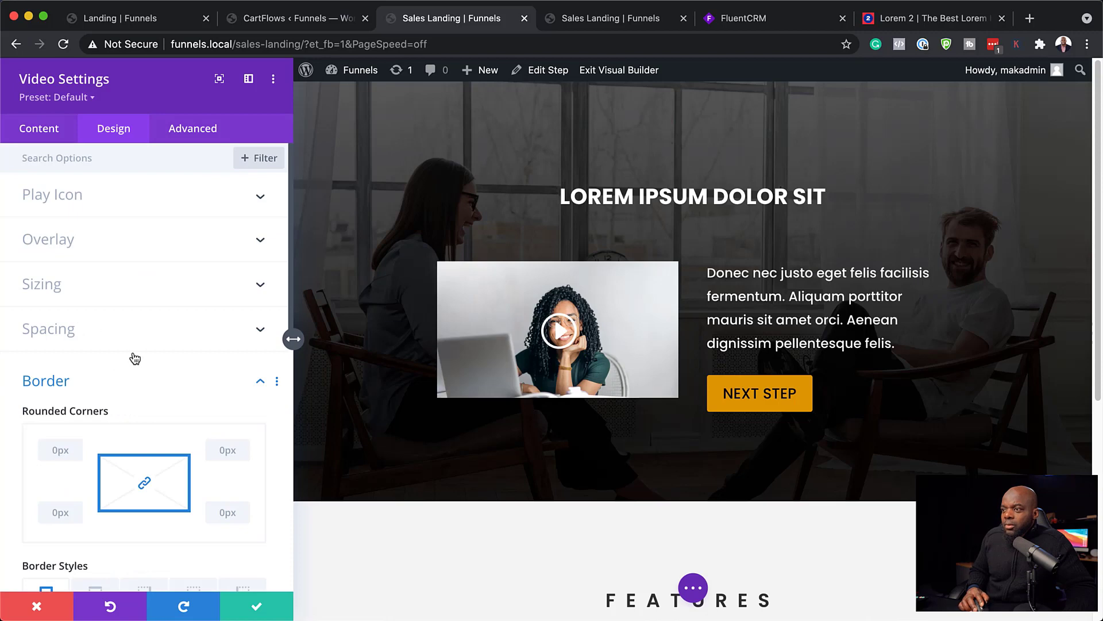
{"action": "left_click", "coordinate": [58, 449]}
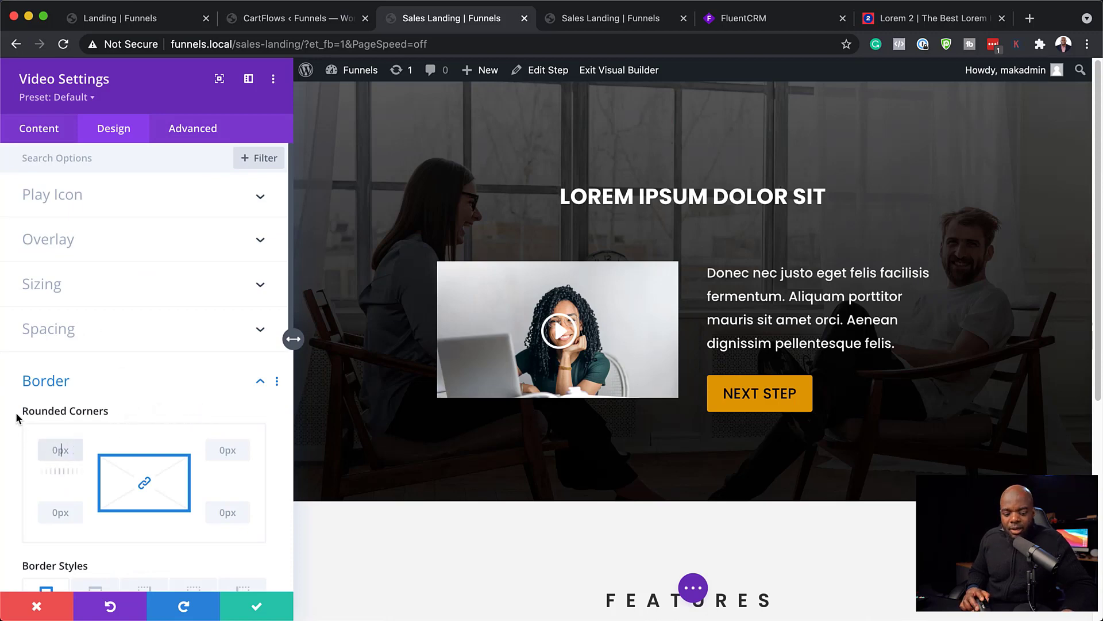
{"action": "type", "text": "4px"}
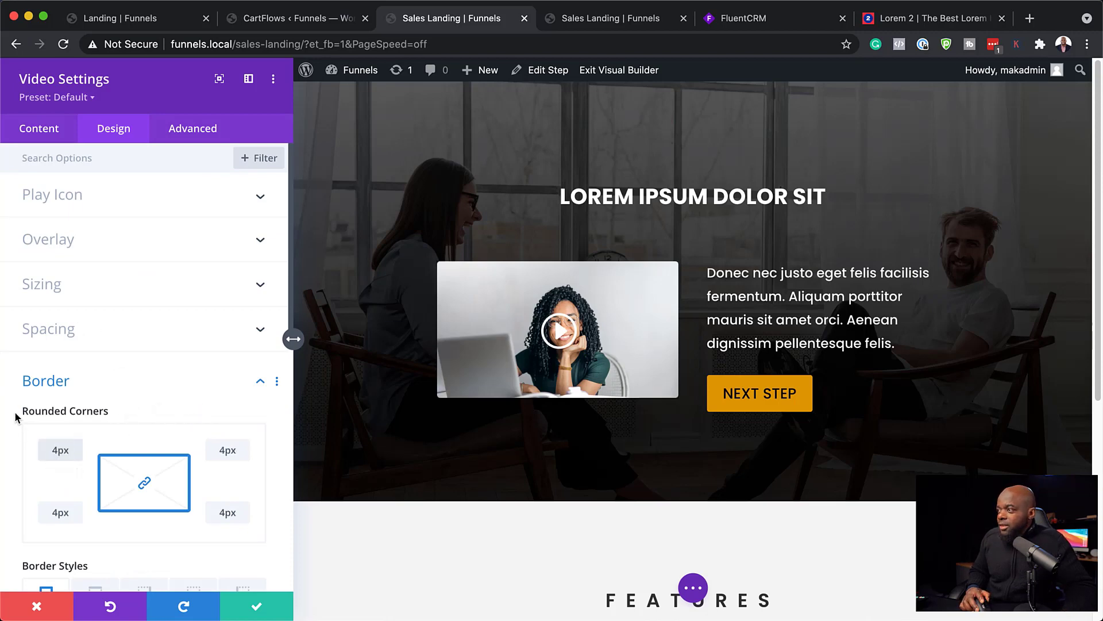
{"action": "left_click", "coordinate": [253, 605]}
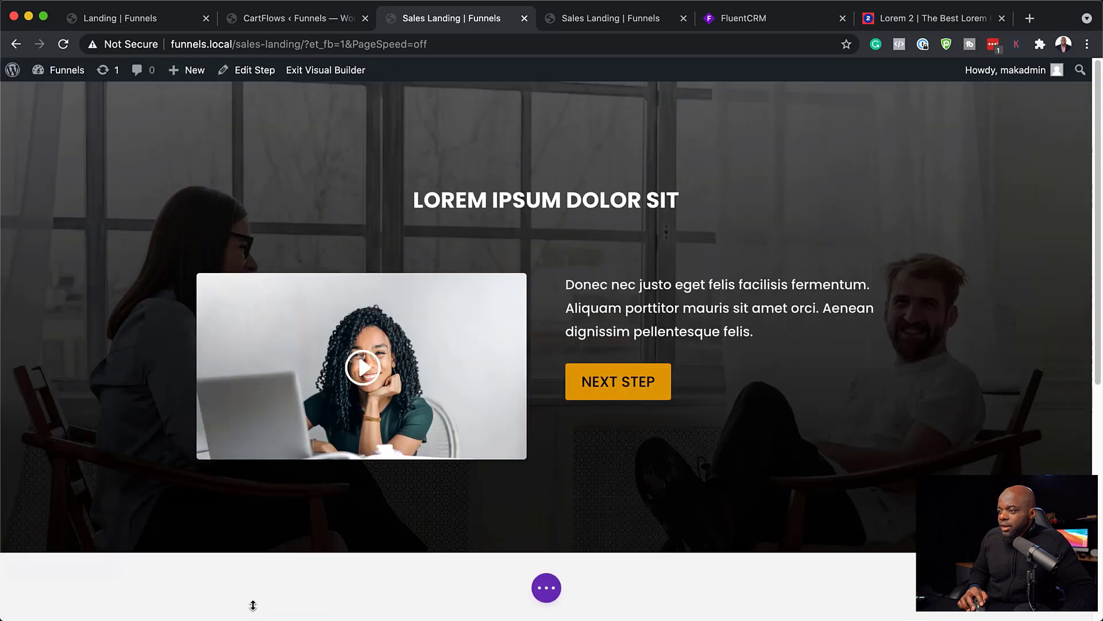
- Exit the Visual Builder and check how the Sales Landing page renders from the hero down to the Features section
{"action": "mouse_move", "coordinate": [262, 523]}
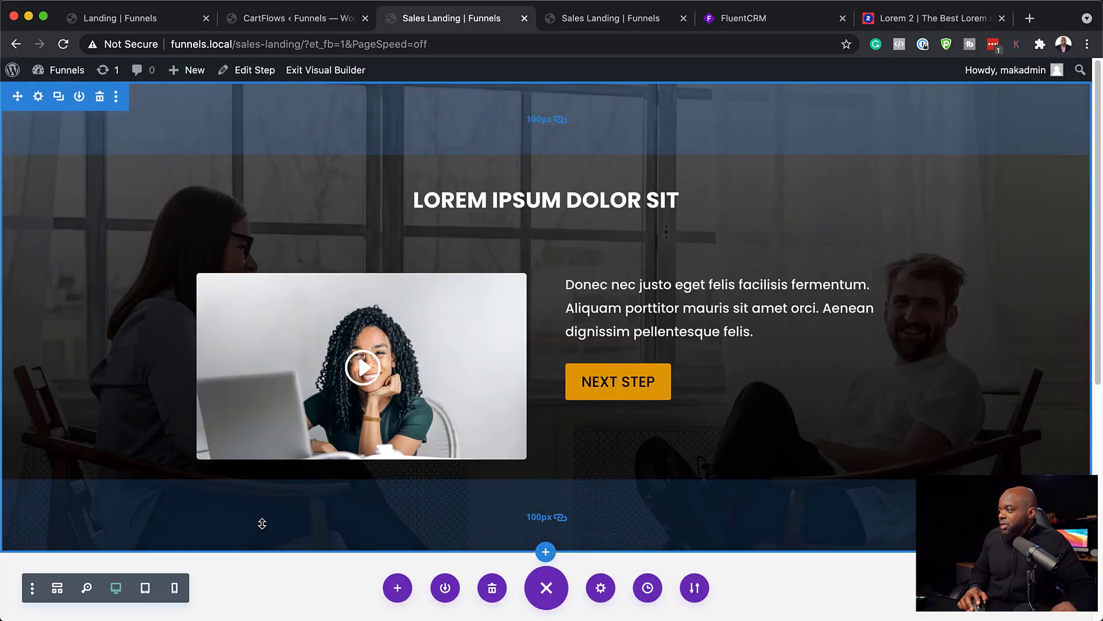
{"action": "left_click", "coordinate": [314, 72]}
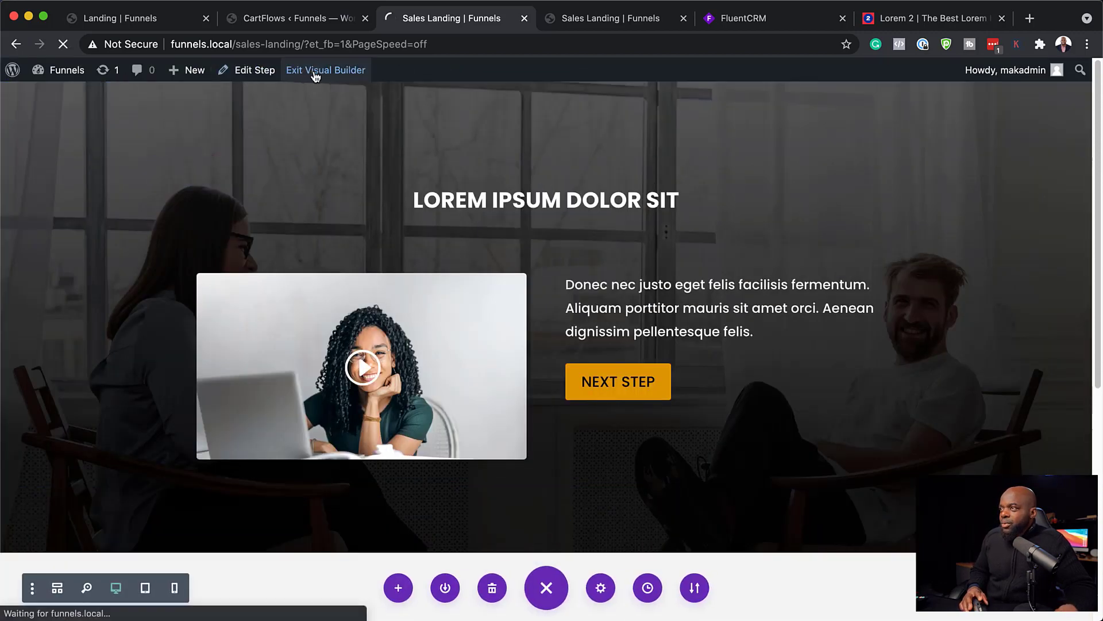
{"action": "scroll", "coordinate": [910, 381], "scroll_direction": "down", "scroll_amount": 2}
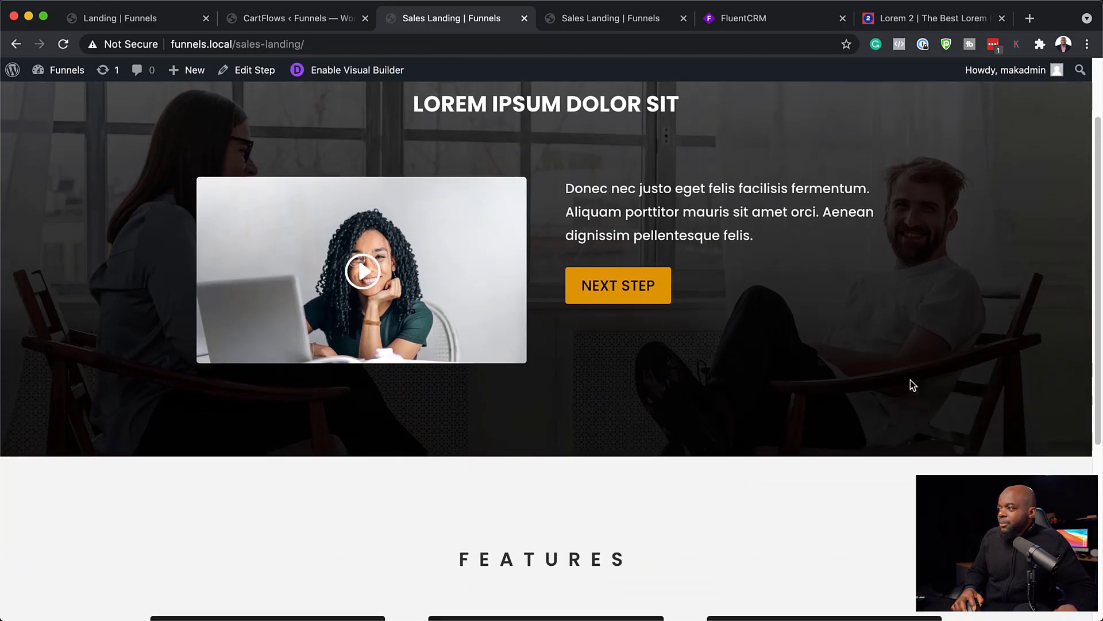
{"action": "scroll", "coordinate": [910, 380], "scroll_direction": "down", "scroll_amount": 5}
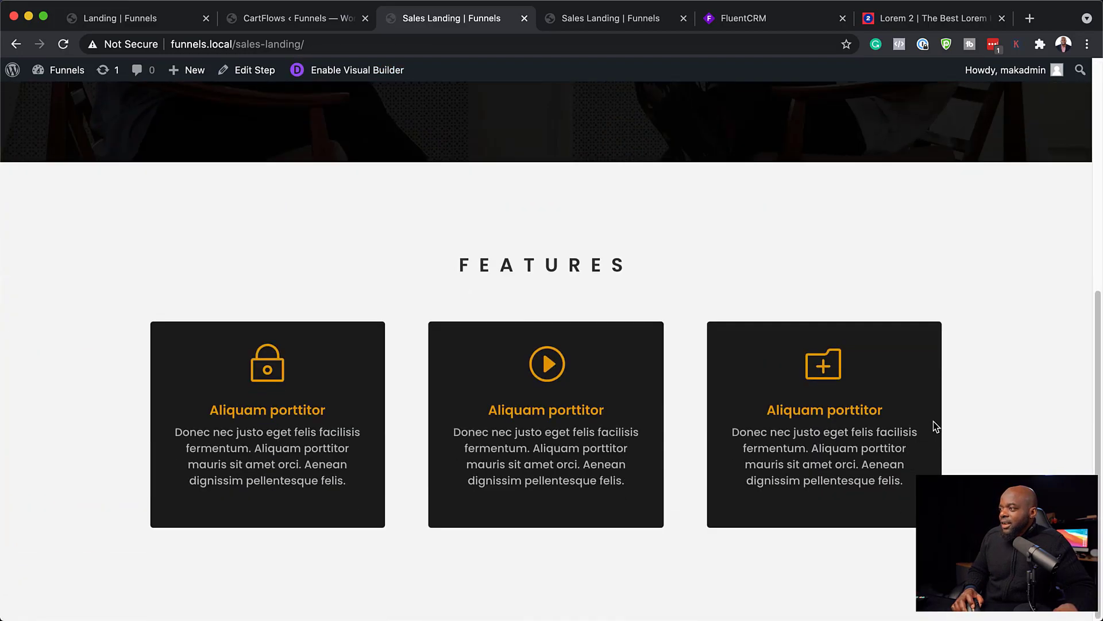
{"action": "scroll", "coordinate": [933, 422], "scroll_direction": "up", "scroll_amount": 7}
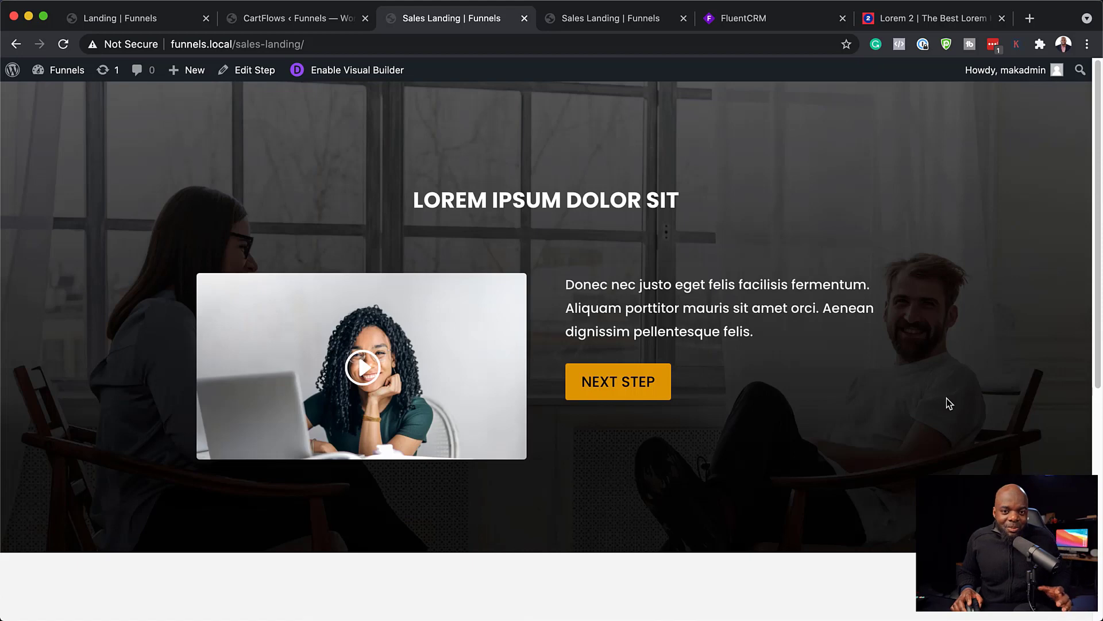